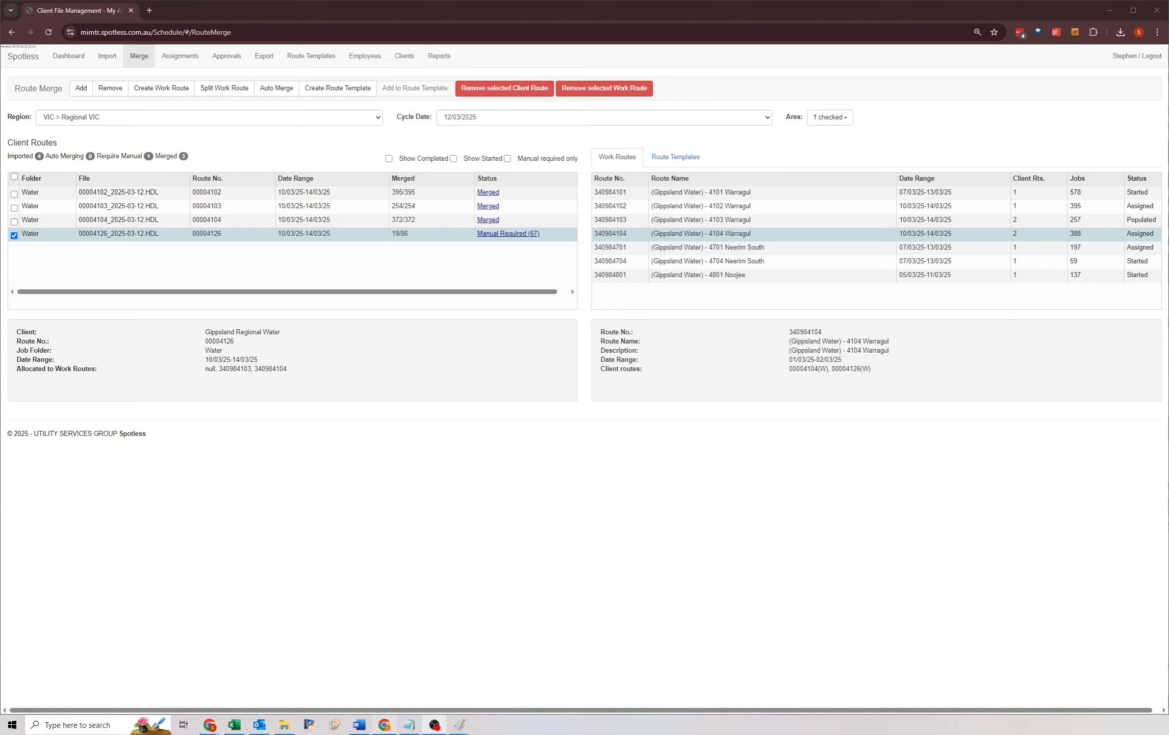
Switch to Paint to display the Client Route and Work Route illustration.
mouse_move(377, 731)
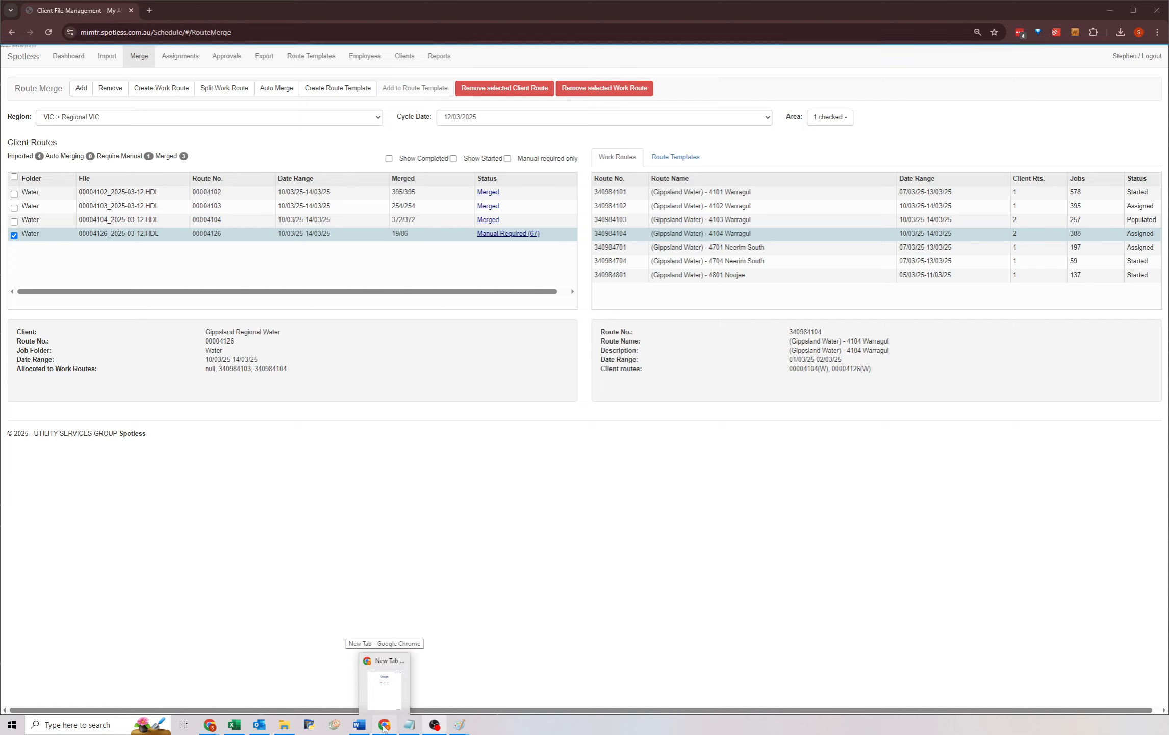
mouse_move(463, 730)
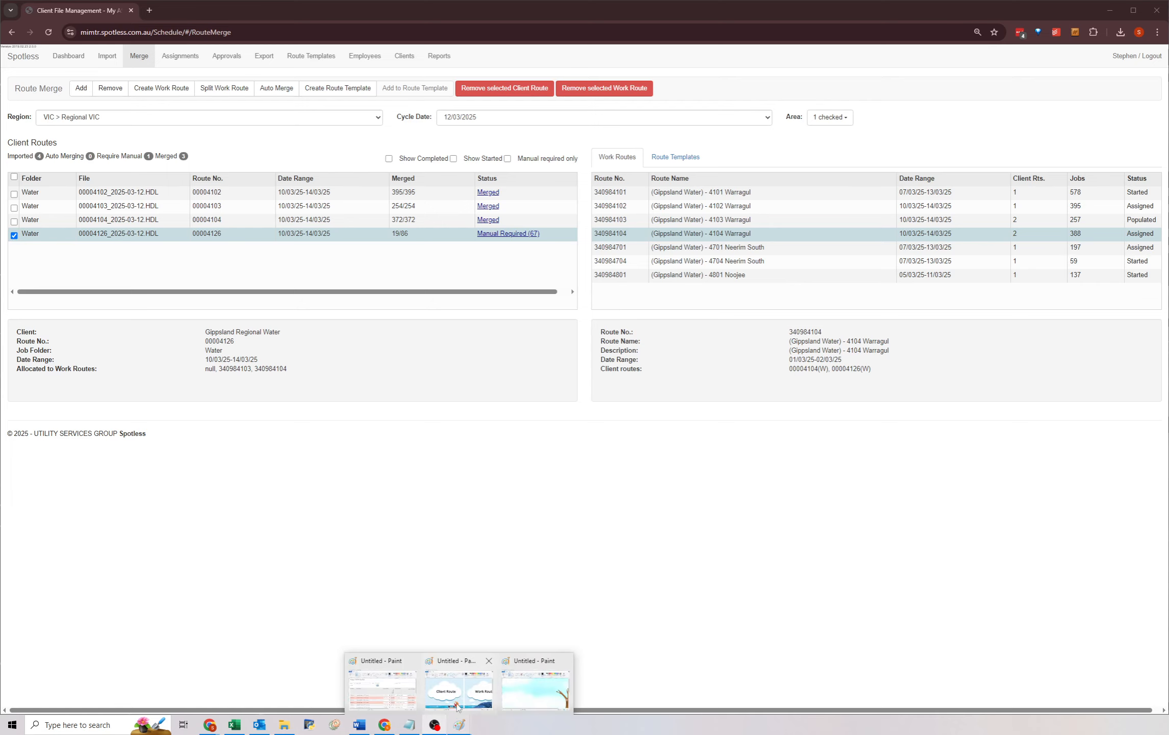
mouse_move(1168, 18)
mouse_down()
mouse_move(550, 322)
mouse_move(583, 358)
mouse_up()
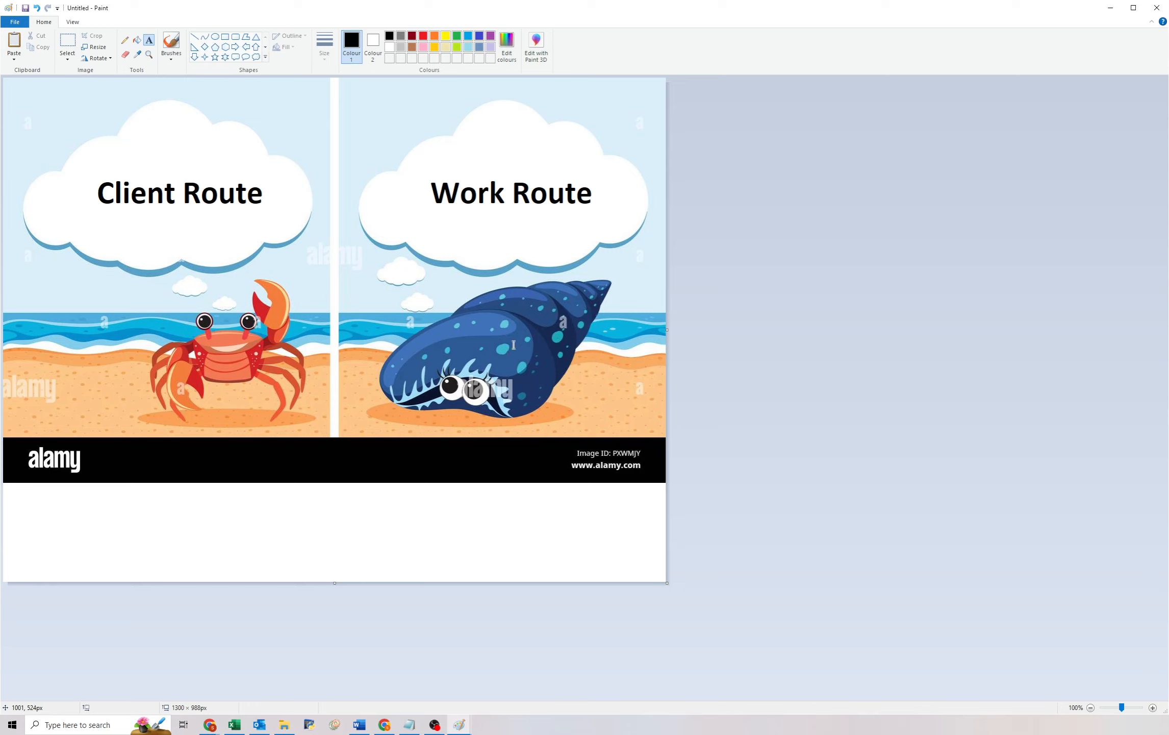
drag(81, 162, 292, 232)
click(409, 173)
drag(416, 178, 607, 224)
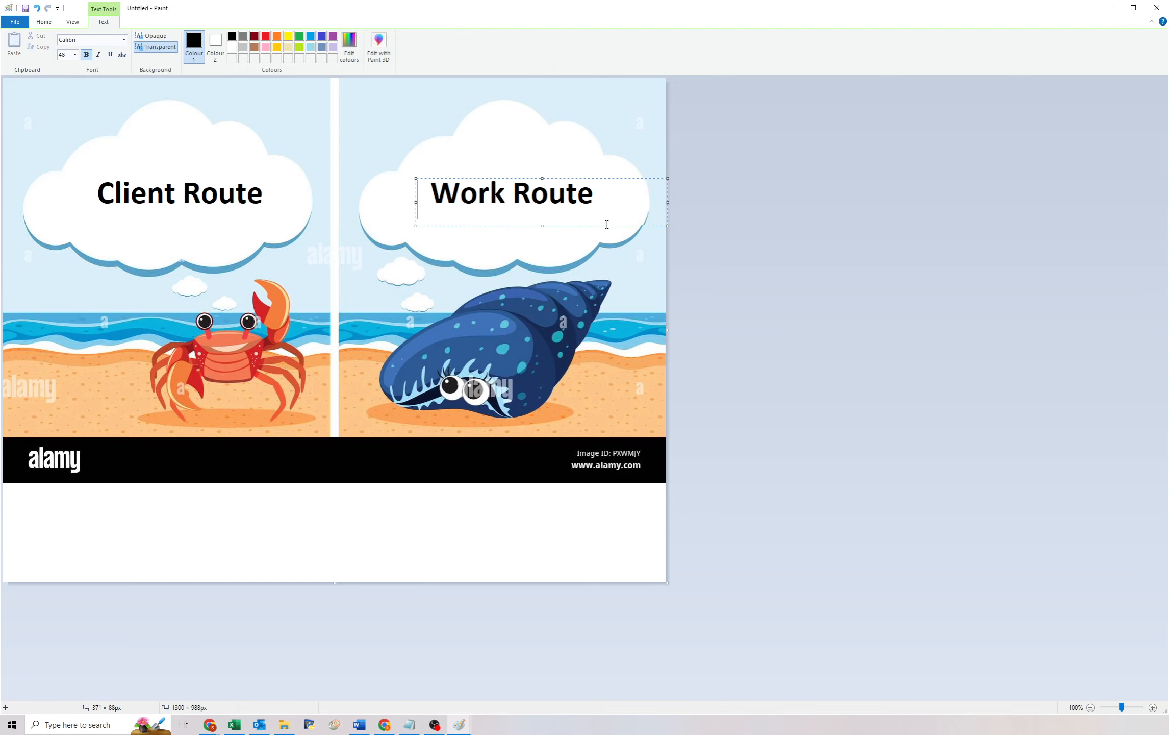
click(488, 352)
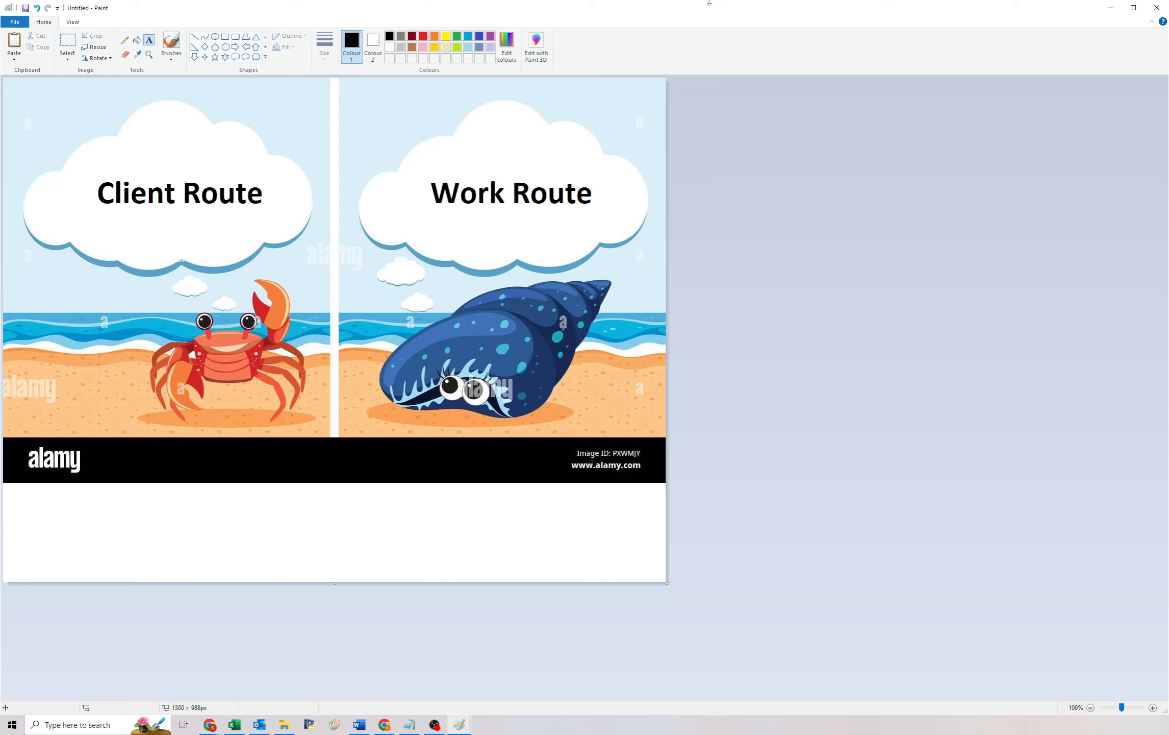
Display the hermit crab illustration in Paint, then return to the Route Merge page.
mouse_move(735, 7)
mouse_down()
mouse_move(1168, 259)
mouse_move(1168, 363)
mouse_move(1168, 117)
mouse_move(1168, 133)
mouse_up()
click(335, 220)
key(super+Up)
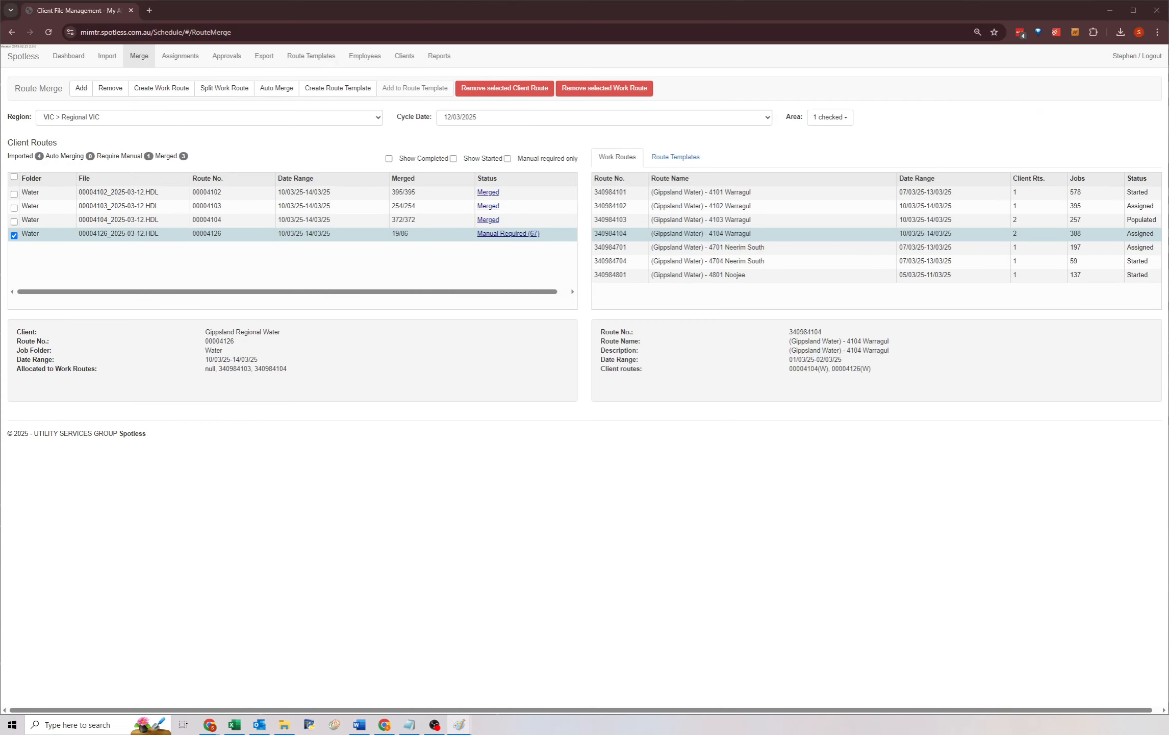
drag(1168, 128, 550, 322)
double_click(550, 322)
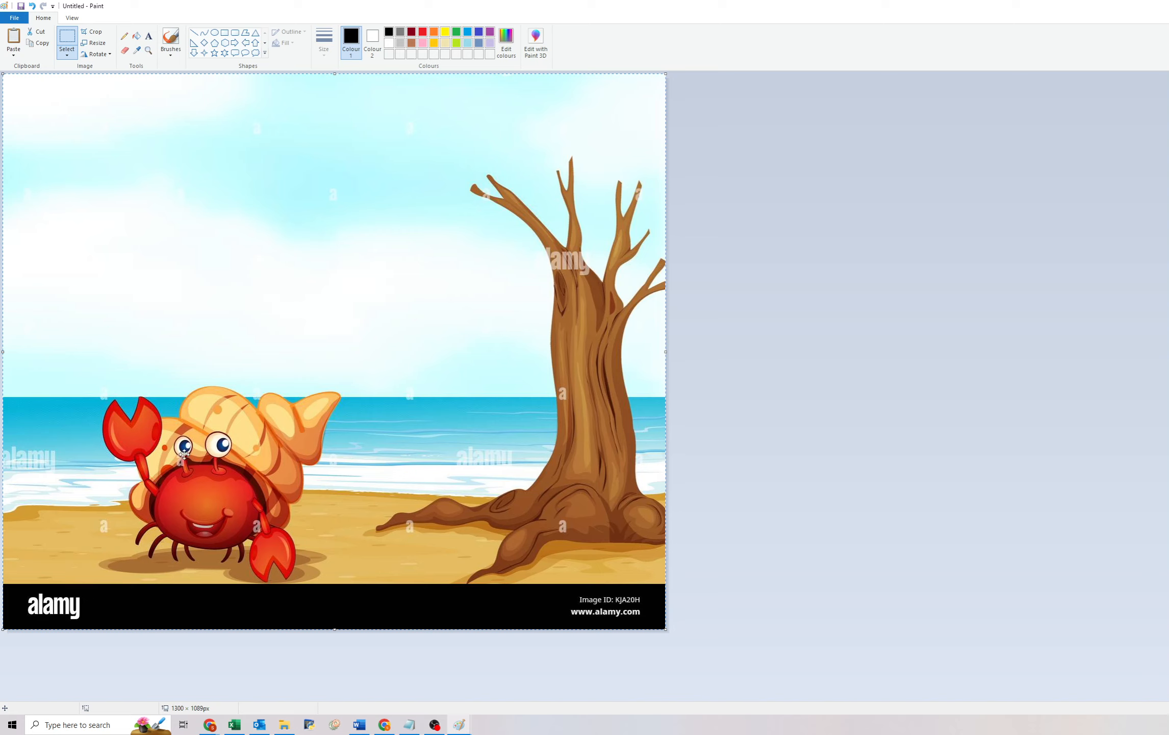
mouse_move(490, 10)
mouse_down()
mouse_move(995, 273)
mouse_move(1168, 287)
mouse_up()
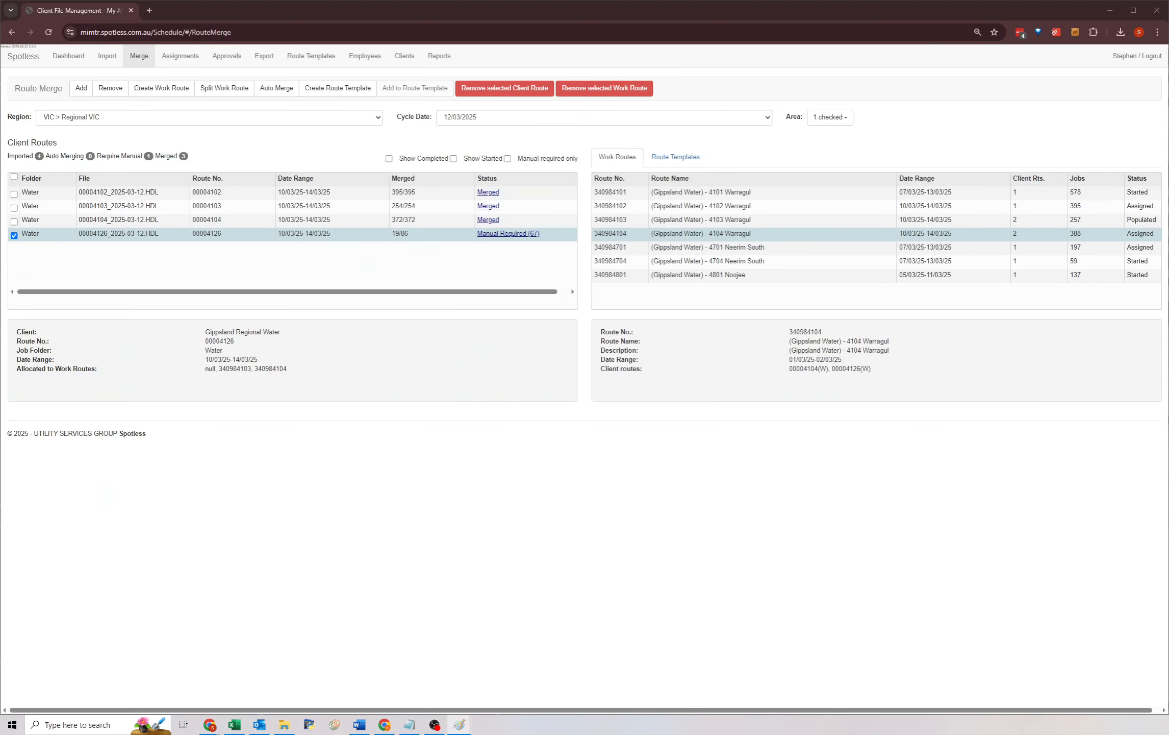
Select client route 00004126 and examine its Allocated to Work Routes details.
click(514, 459)
click(207, 233)
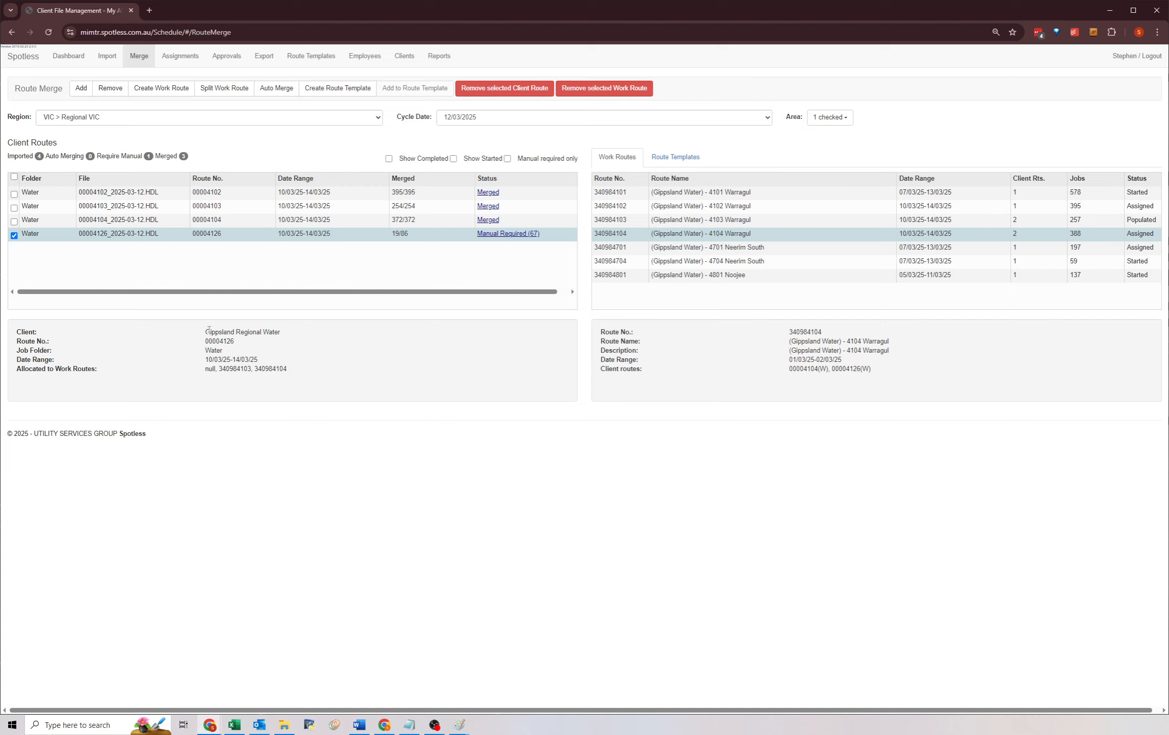
drag(15, 371, 306, 366)
click(303, 367)
drag(293, 368, 213, 371)
click(207, 370)
double_click(208, 370)
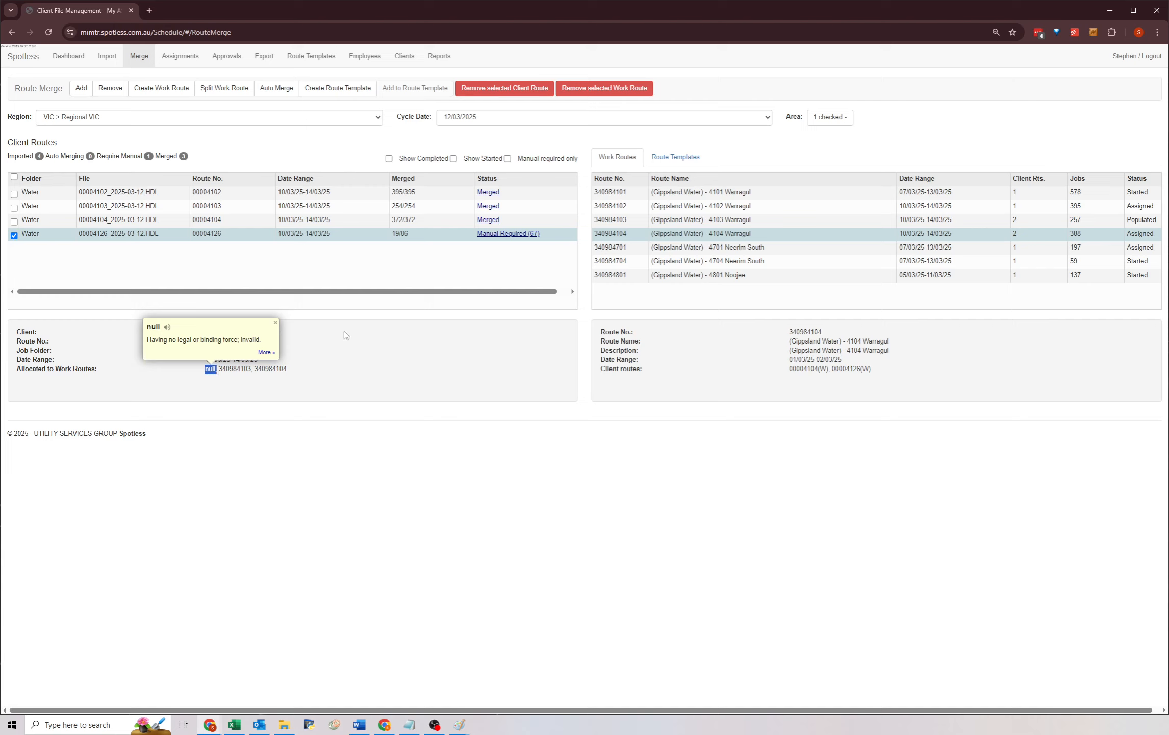
click(478, 236)
click(264, 358)
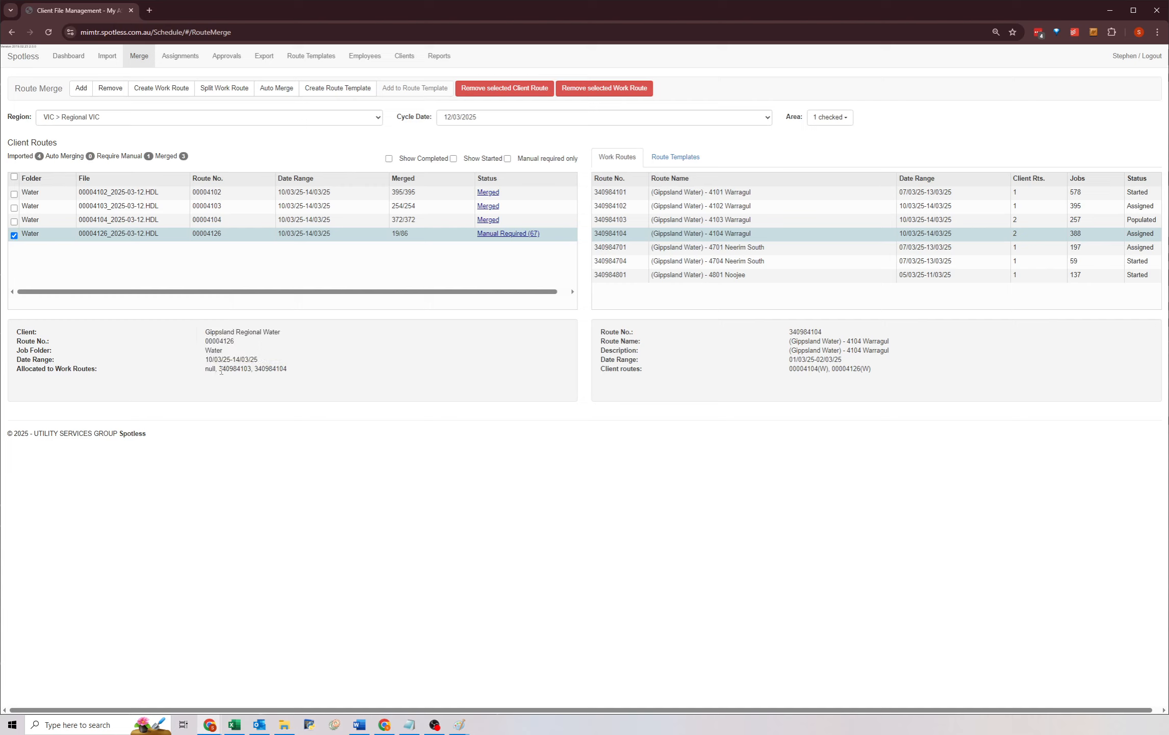
drag(219, 368, 248, 368)
click(250, 367)
click(261, 370)
drag(272, 368, 289, 370)
Inspect the client routes listed for work routes 340984103 and 340984104.
click(700, 220)
drag(789, 371, 862, 368)
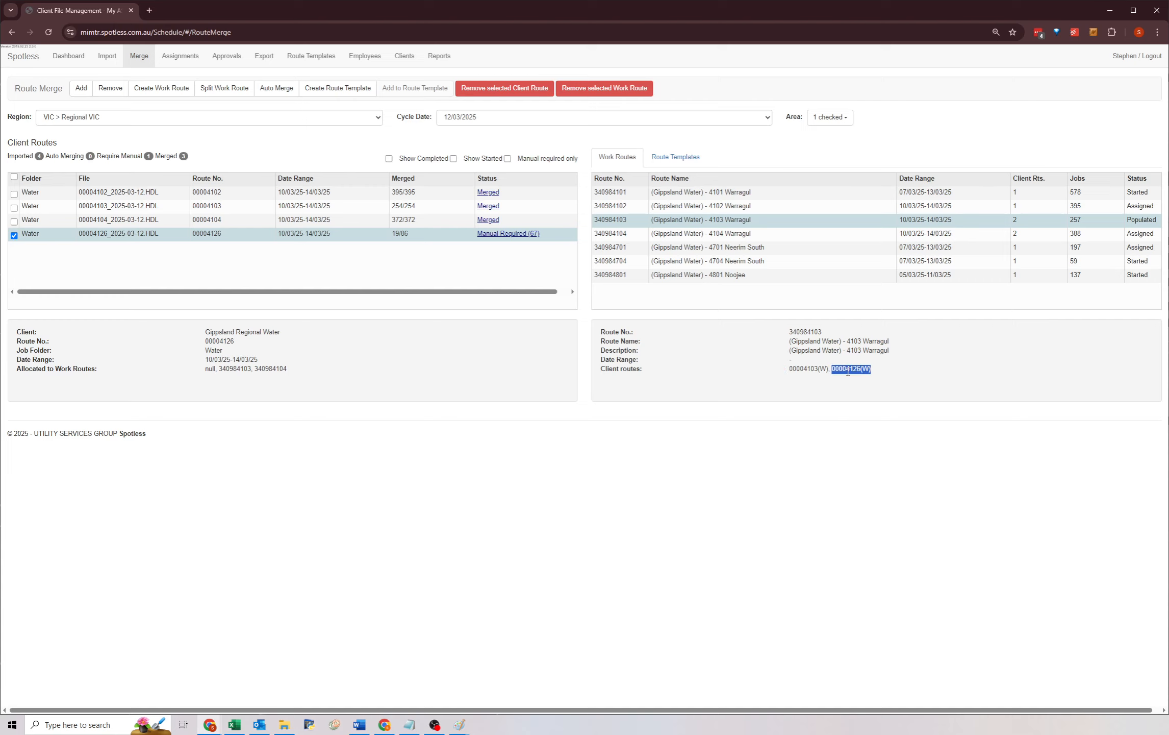
click(735, 236)
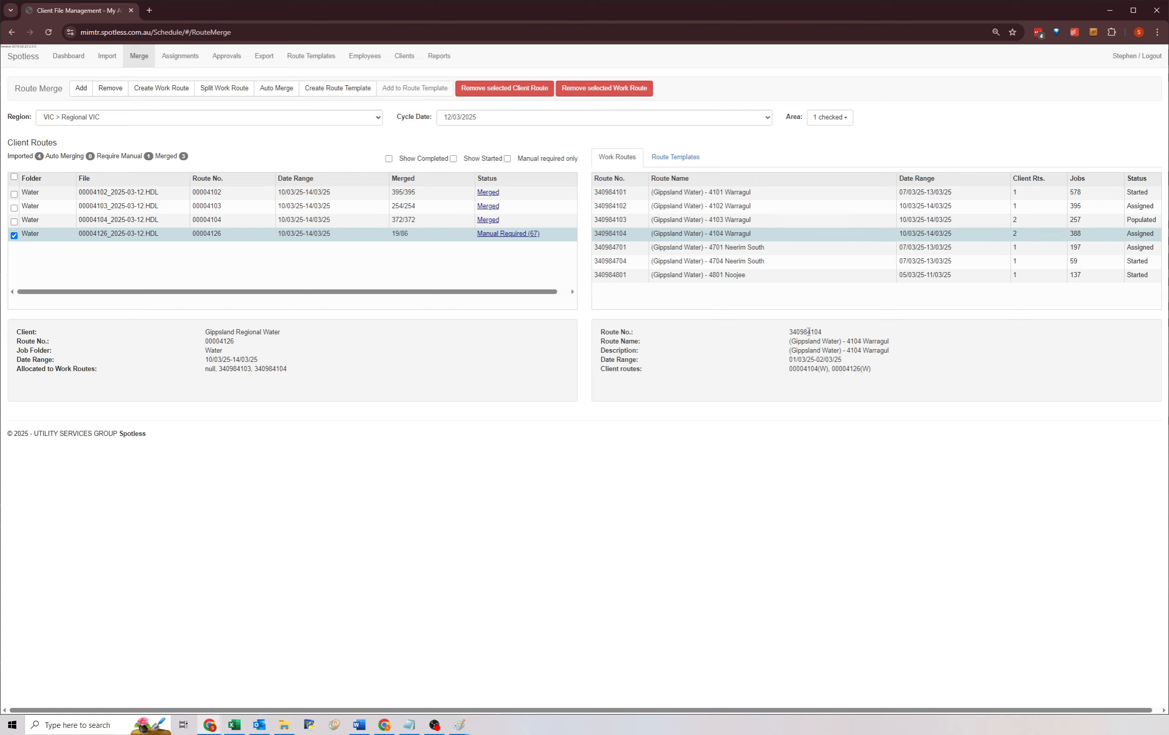
drag(832, 369, 875, 375)
click(876, 377)
click(734, 234)
click(779, 221)
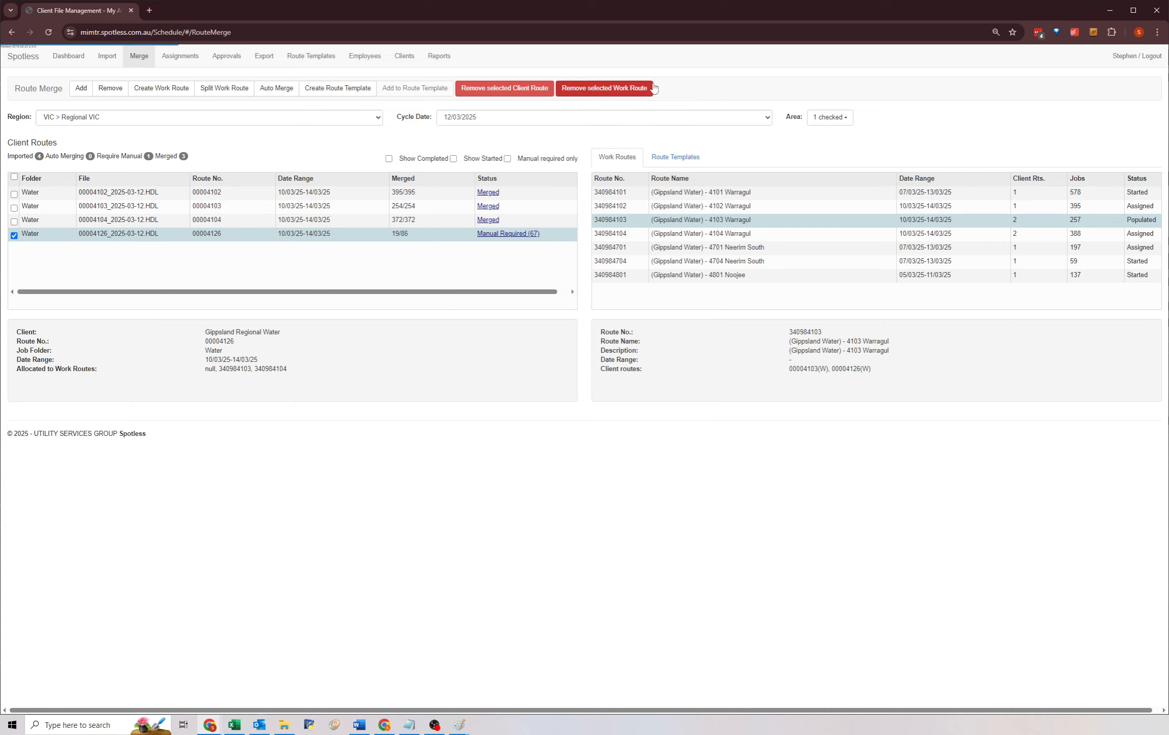
click(637, 92)
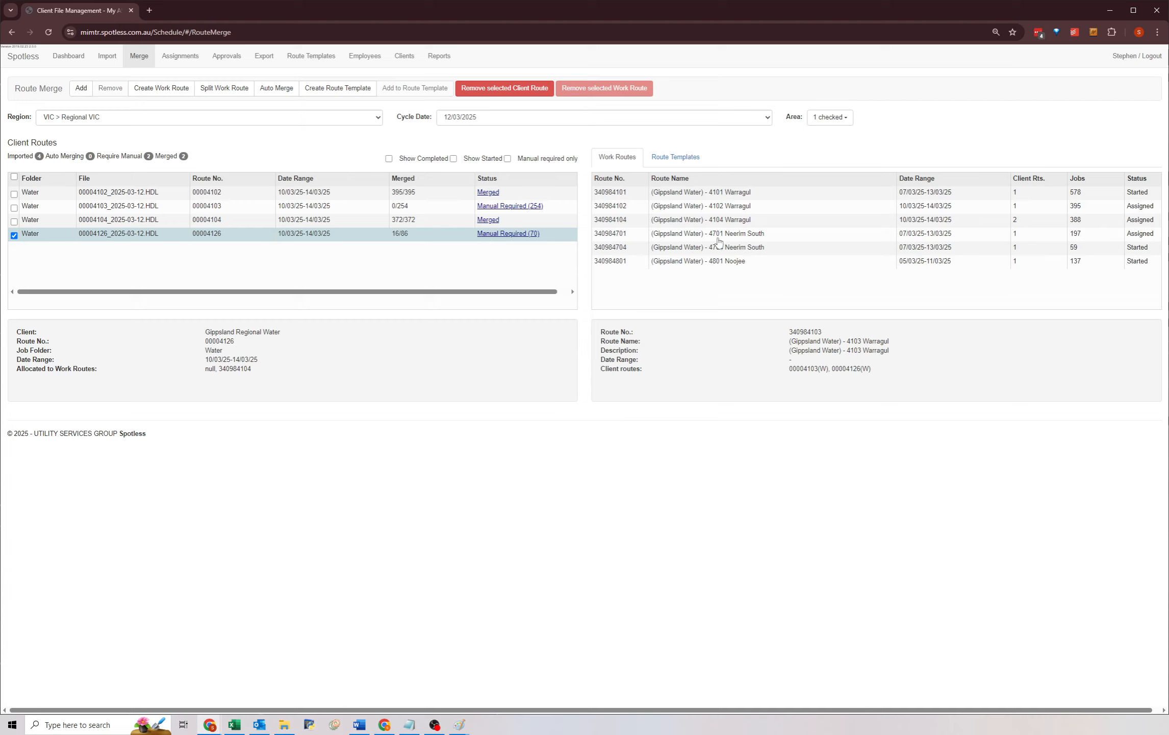
click(765, 224)
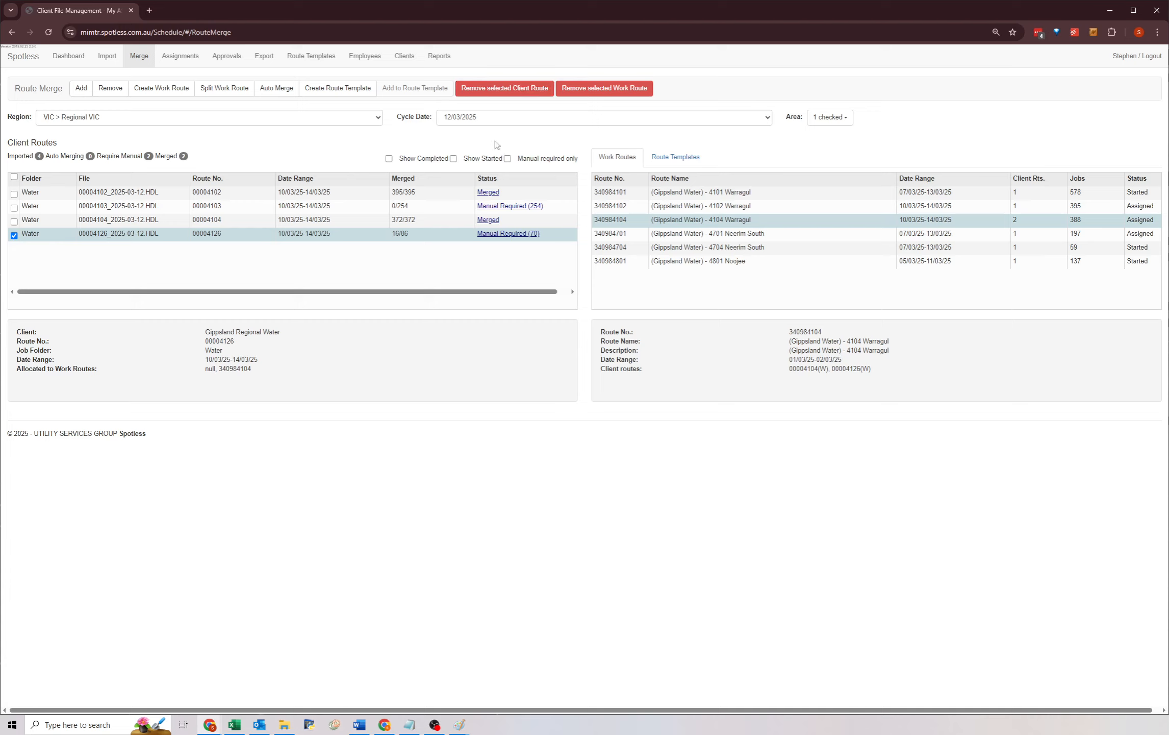
click(628, 89)
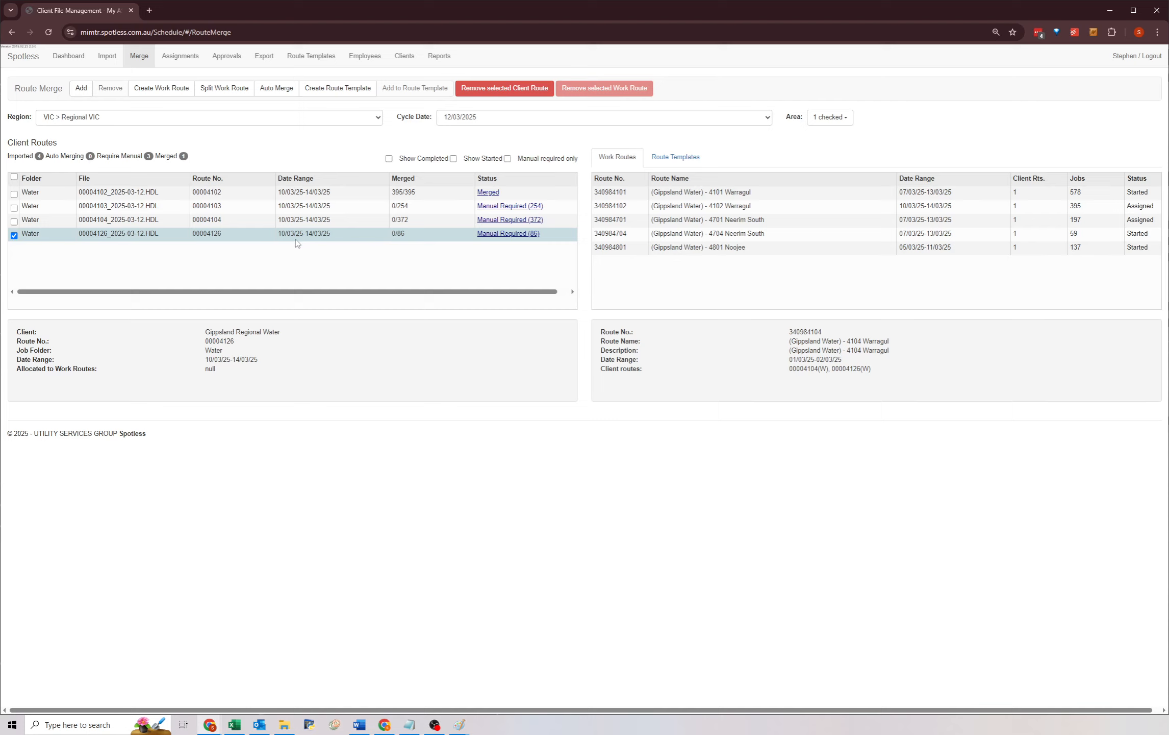
Open and cancel the Create Work Route dialog, then open Route Templates in a second tab.
click(155, 90)
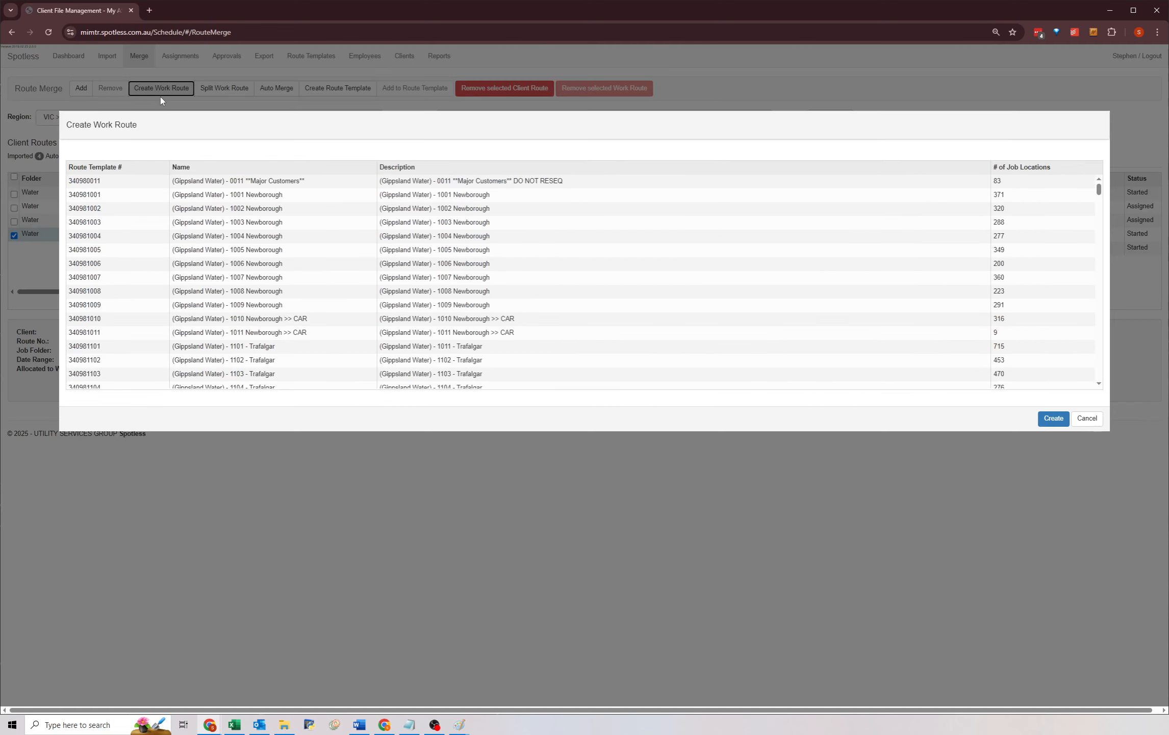
click(1091, 419)
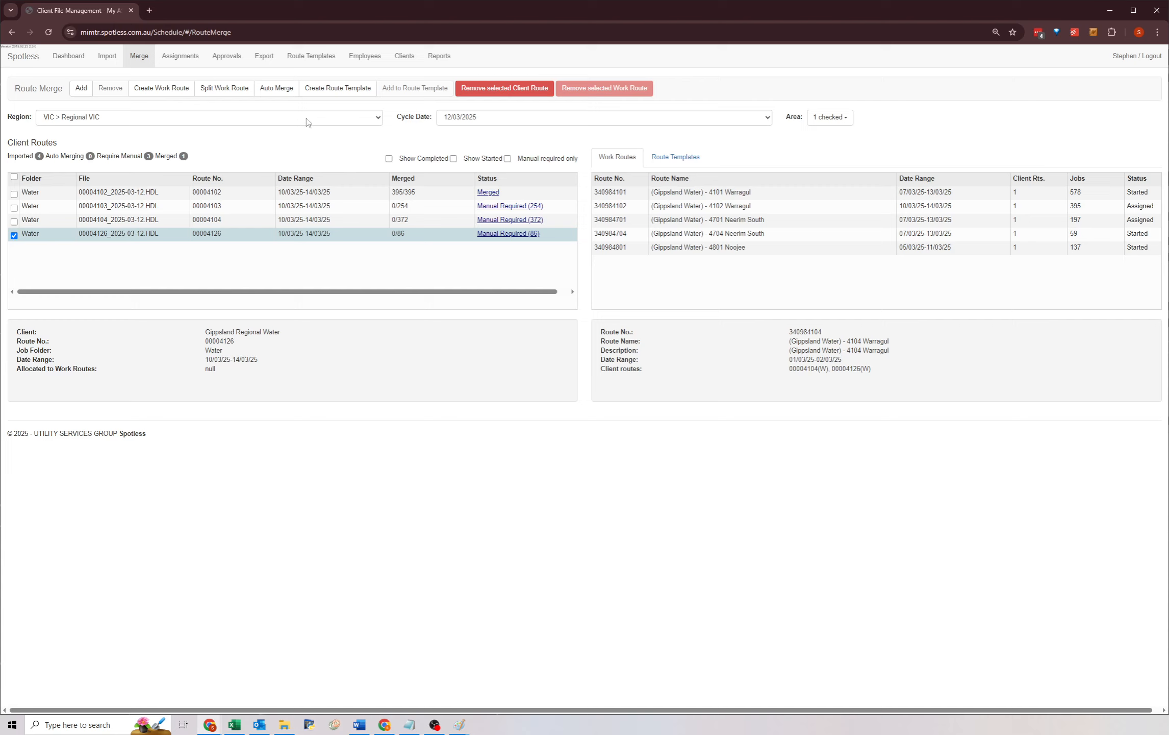
middle_click(306, 59)
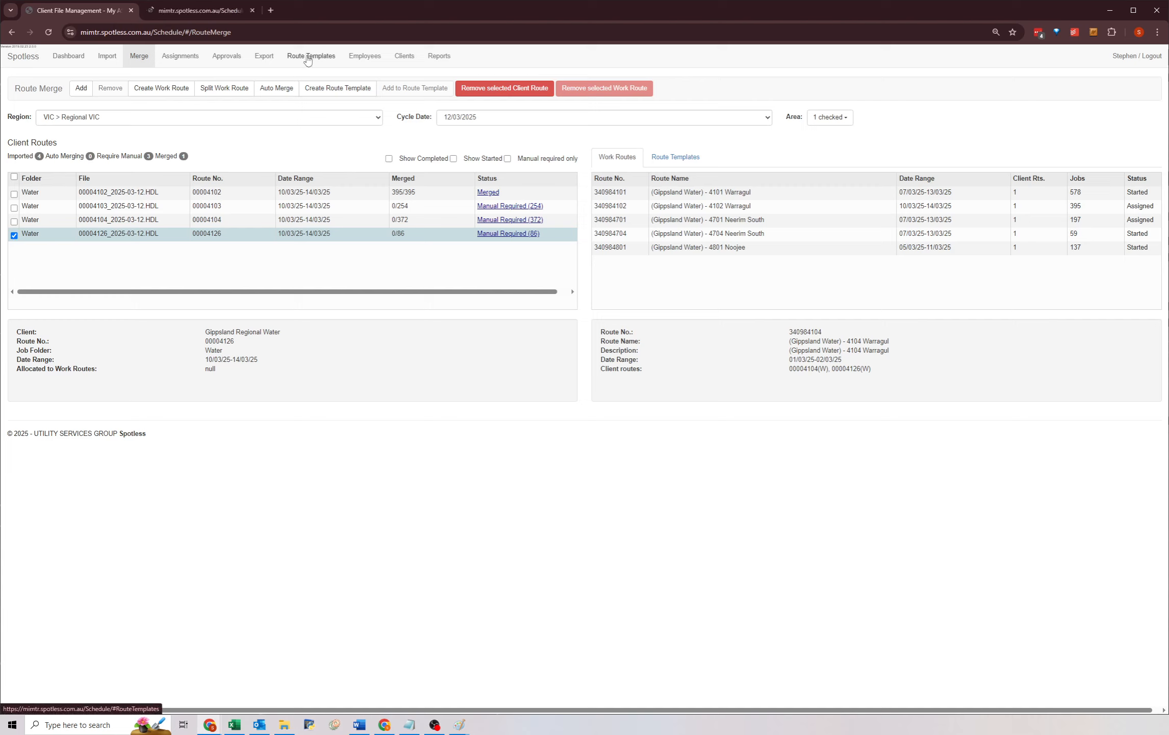
click(188, 10)
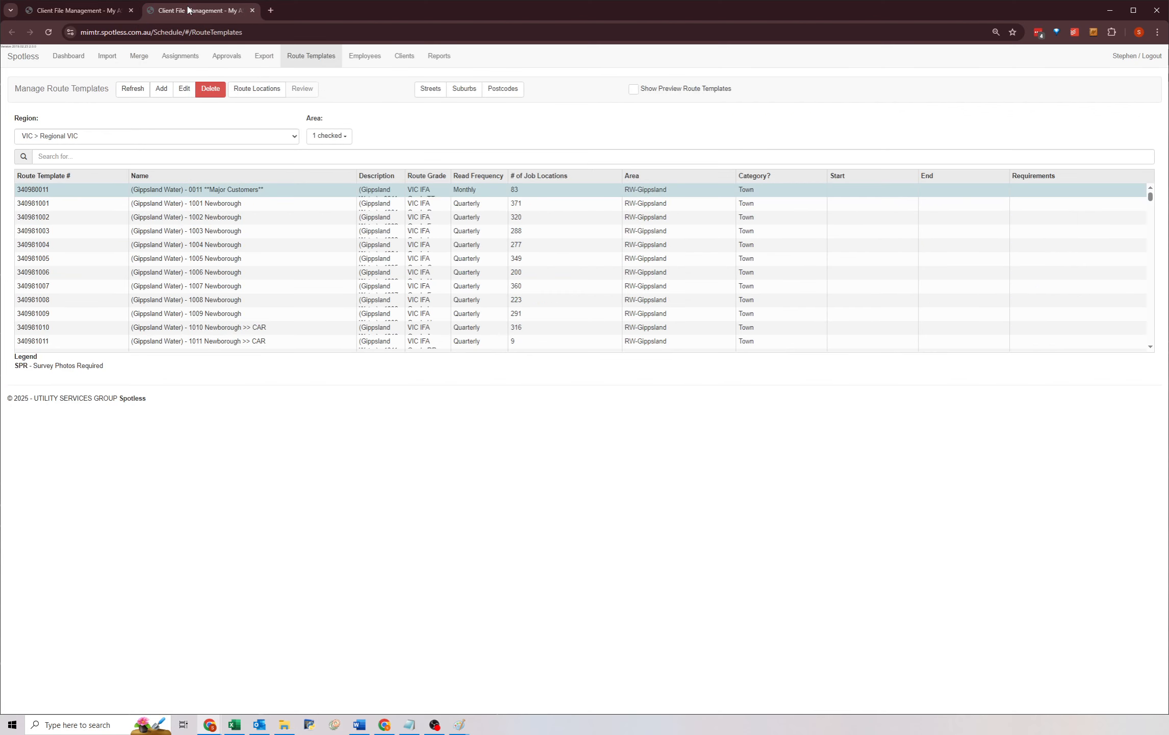
key(ctrl+Tab)
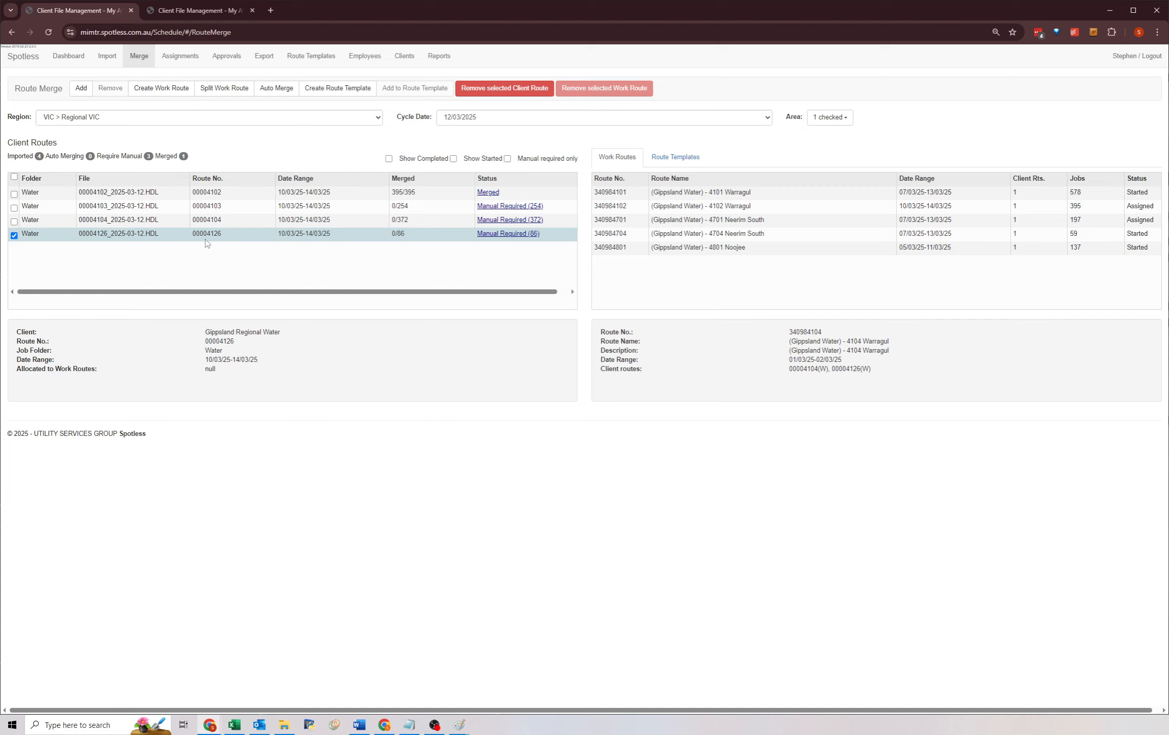
key(ctrl+Tab)
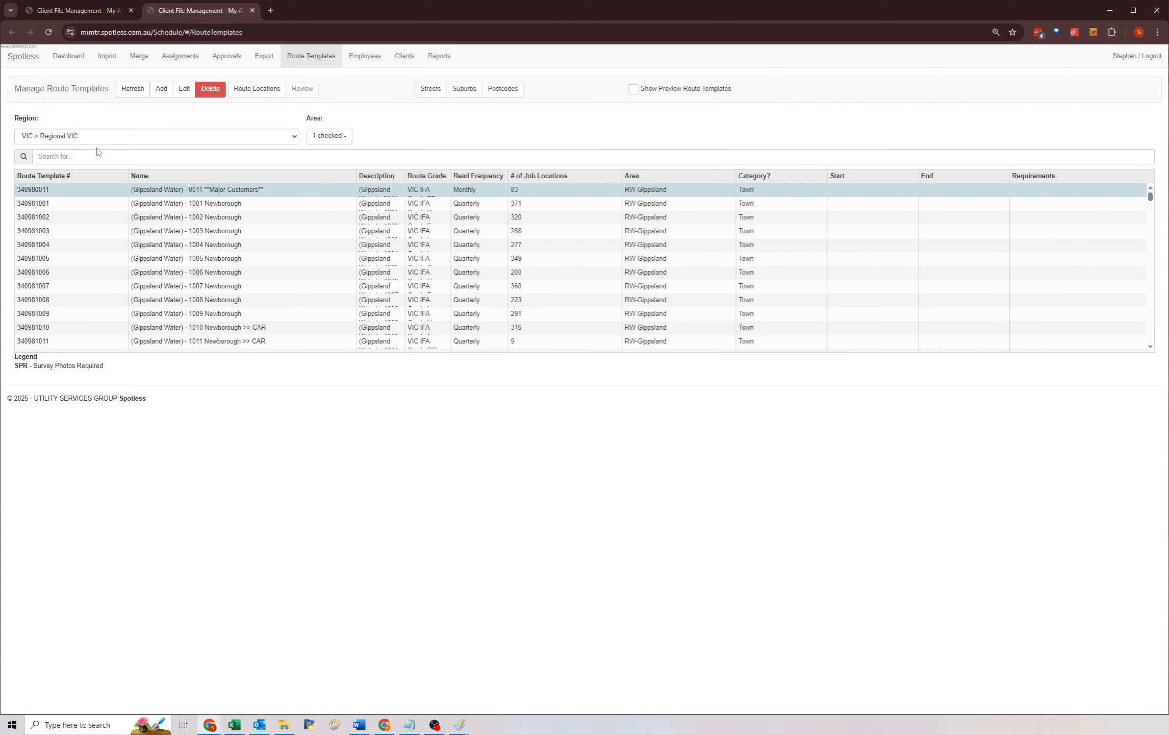
Search the route templates for 4126, then for 402, and select the matching templates.
click(223, 159)
text(4126)
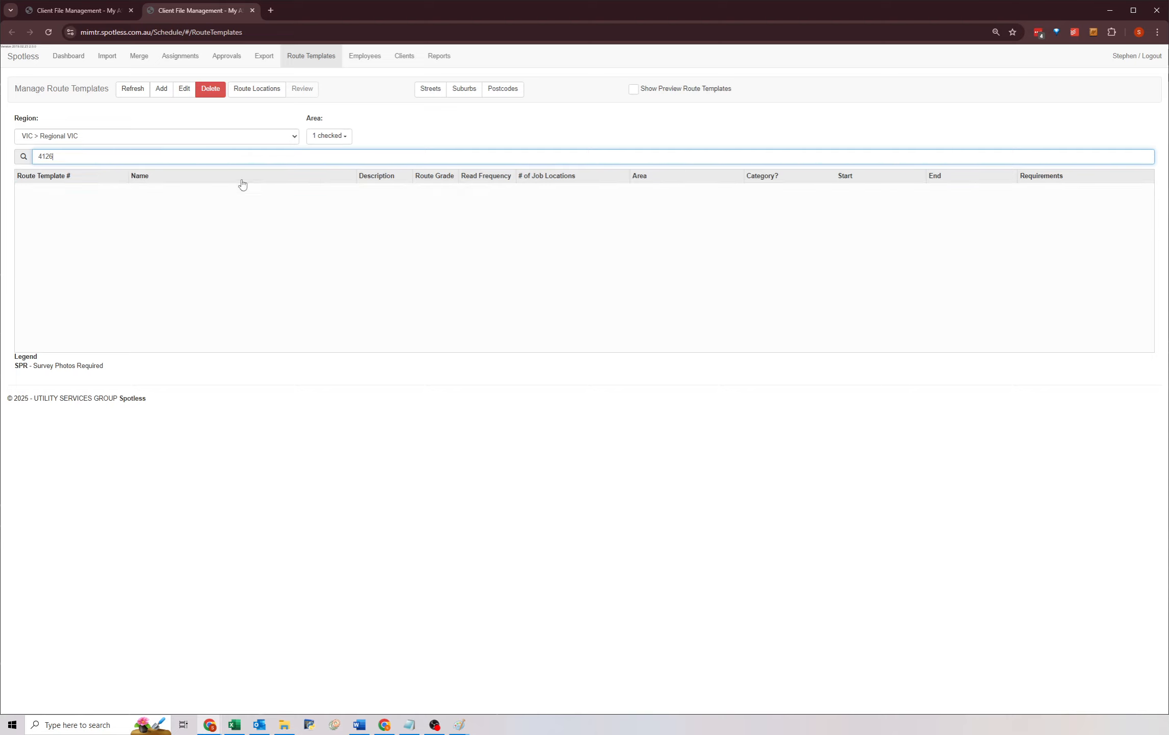
click(257, 226)
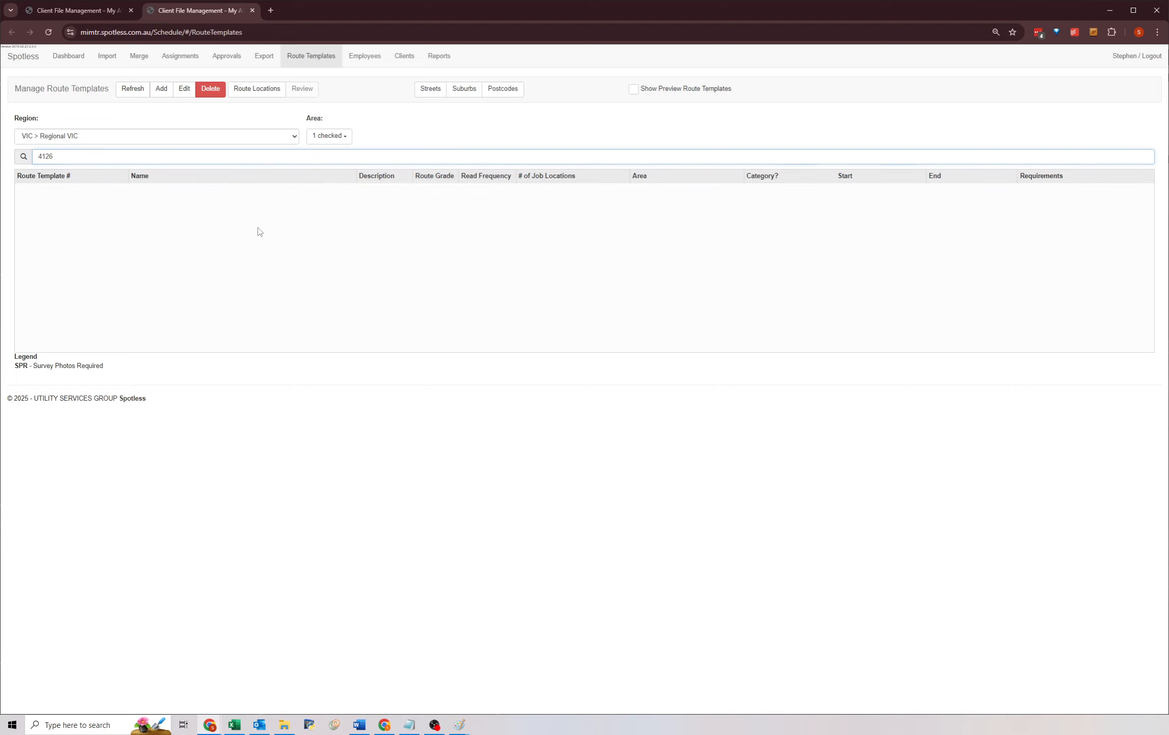
click(94, 153)
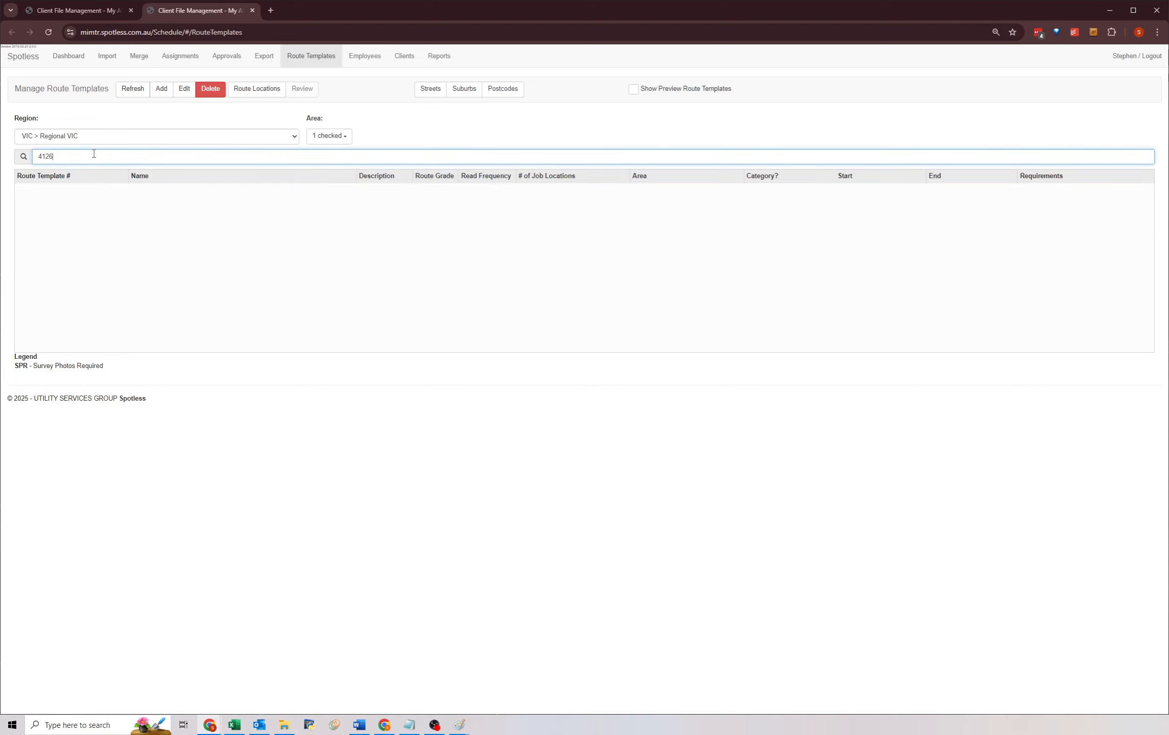
key(BackSpace)
key(BackSpace)
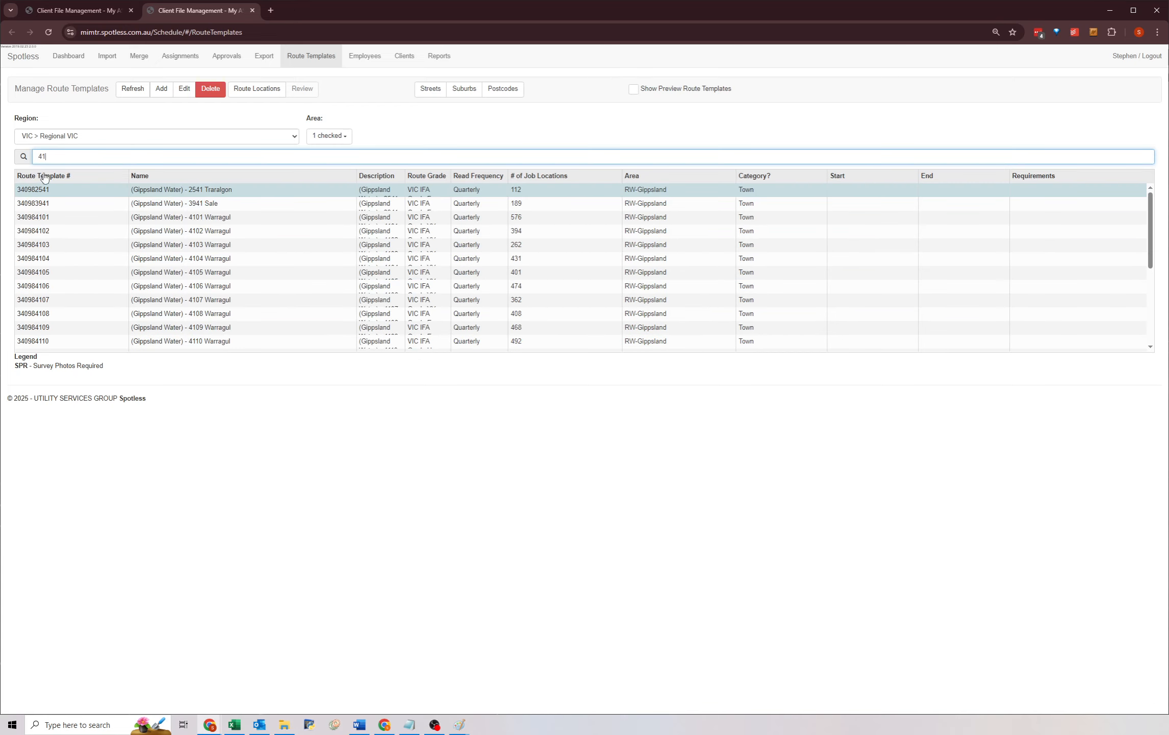
key(BackSpace)
key(BackSpace)
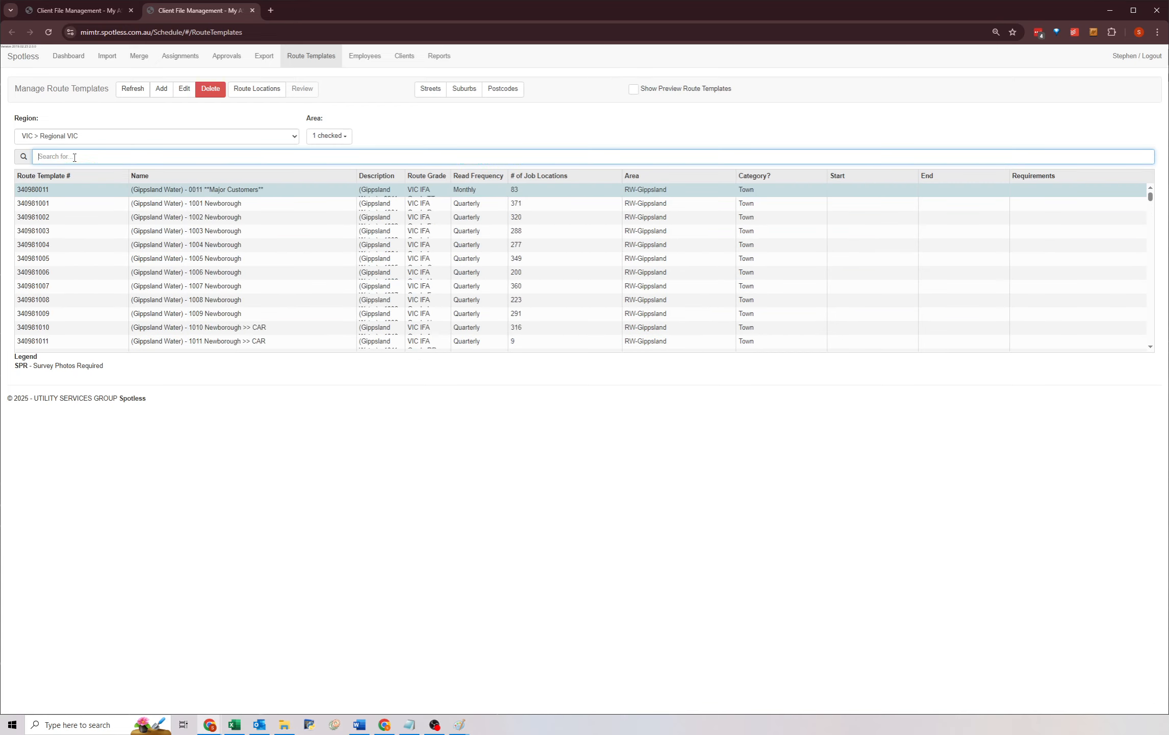
text(402)
click(79, 209)
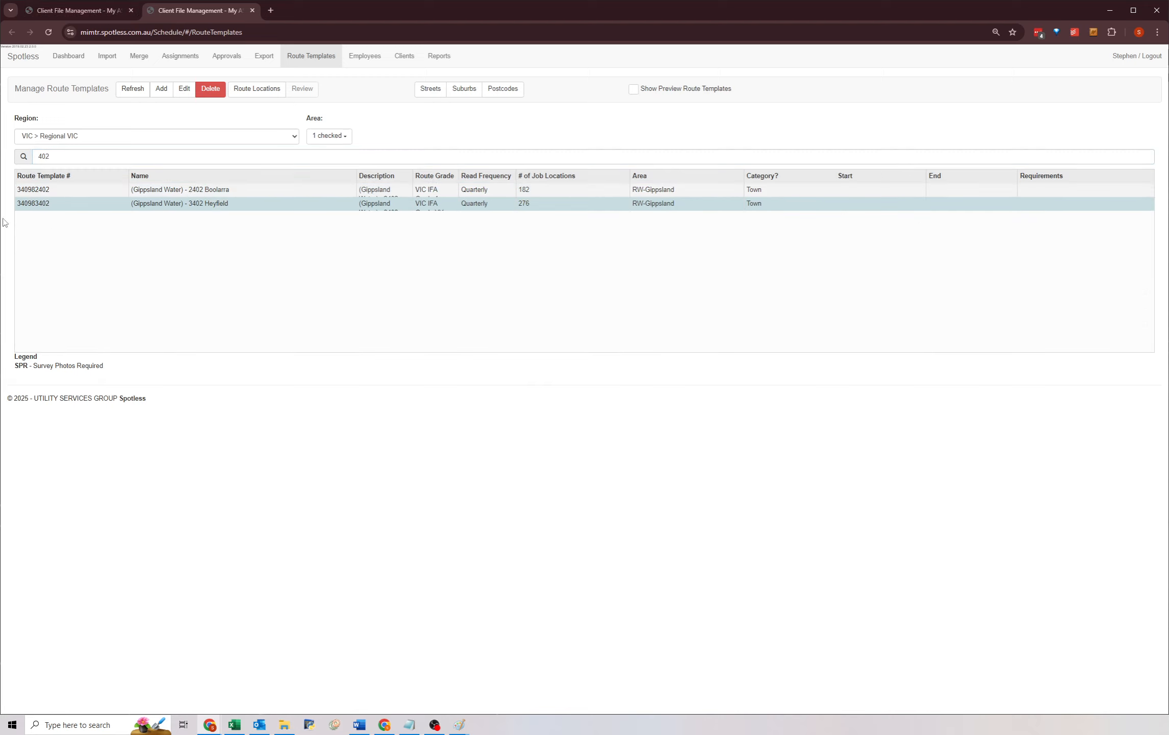
click(68, 192)
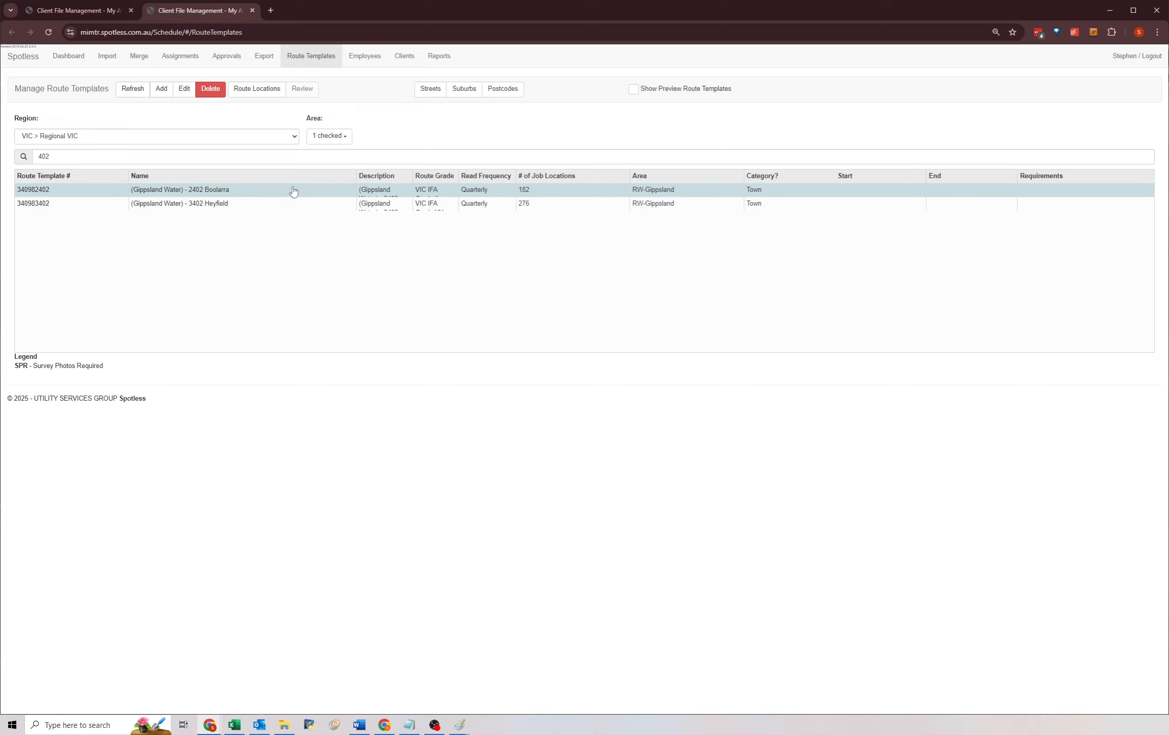
Back on the Route Merge tab, browse the Create Work Route template list around the 42xx routes, then cancel.
click(90, 19)
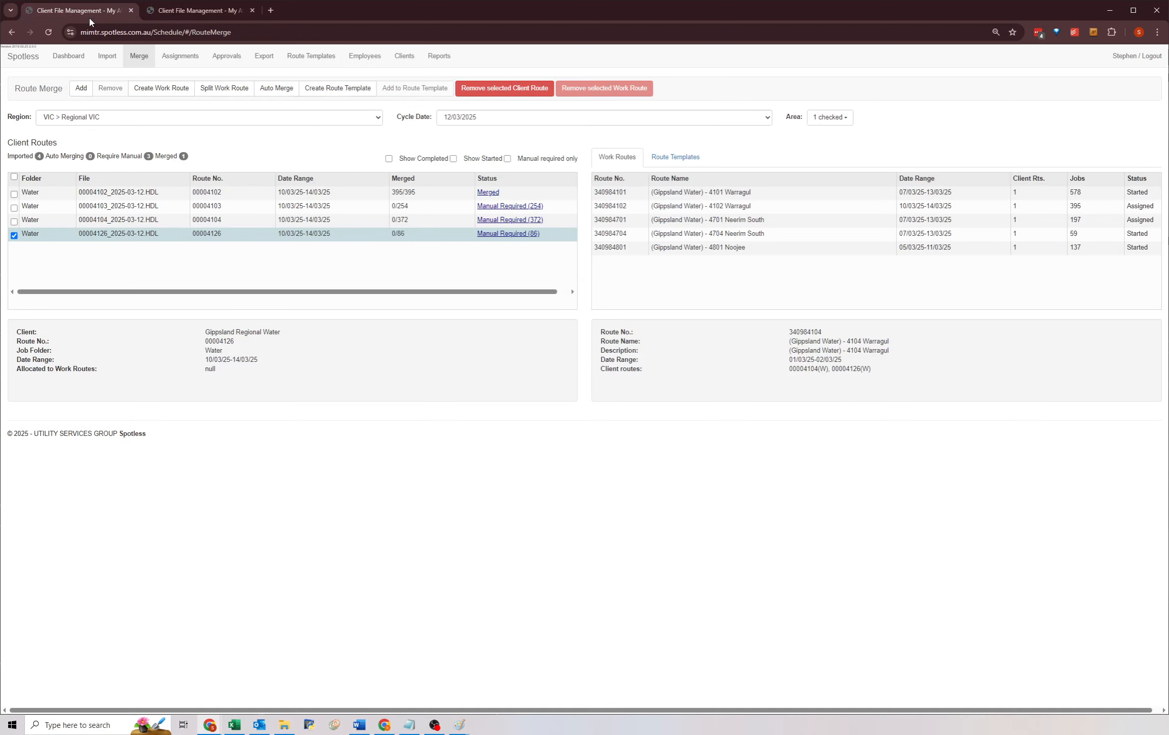
click(143, 90)
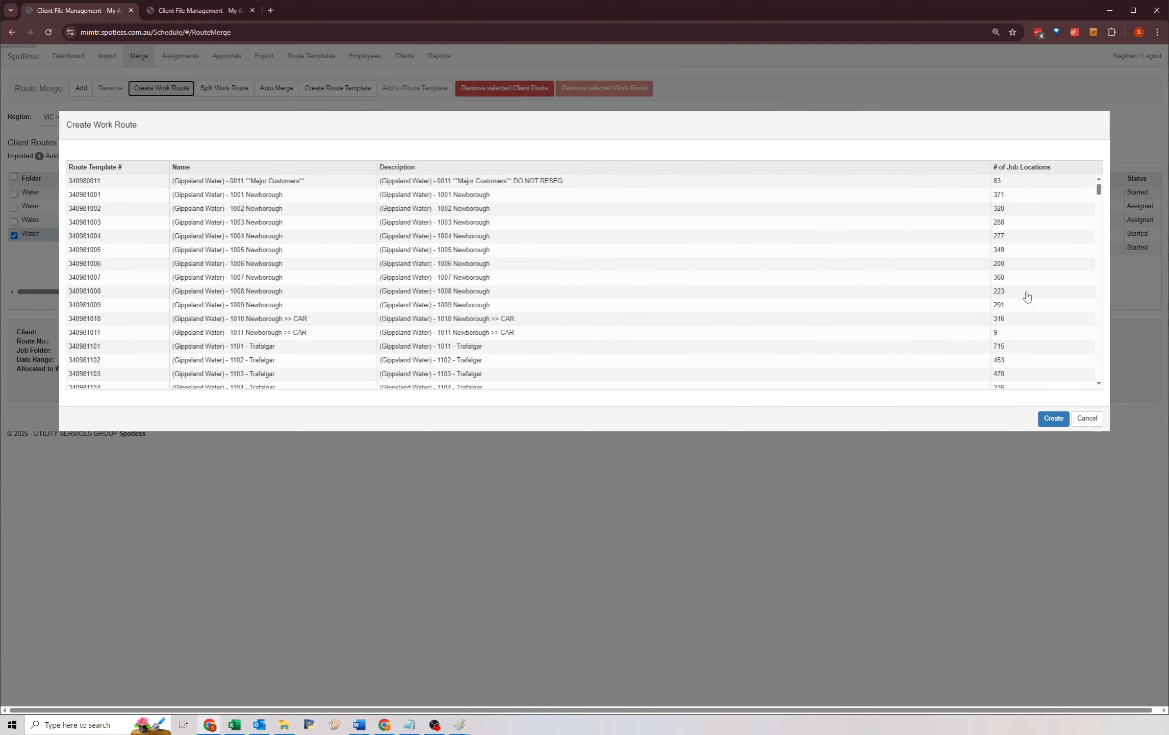
drag(1098, 190, 1083, 353)
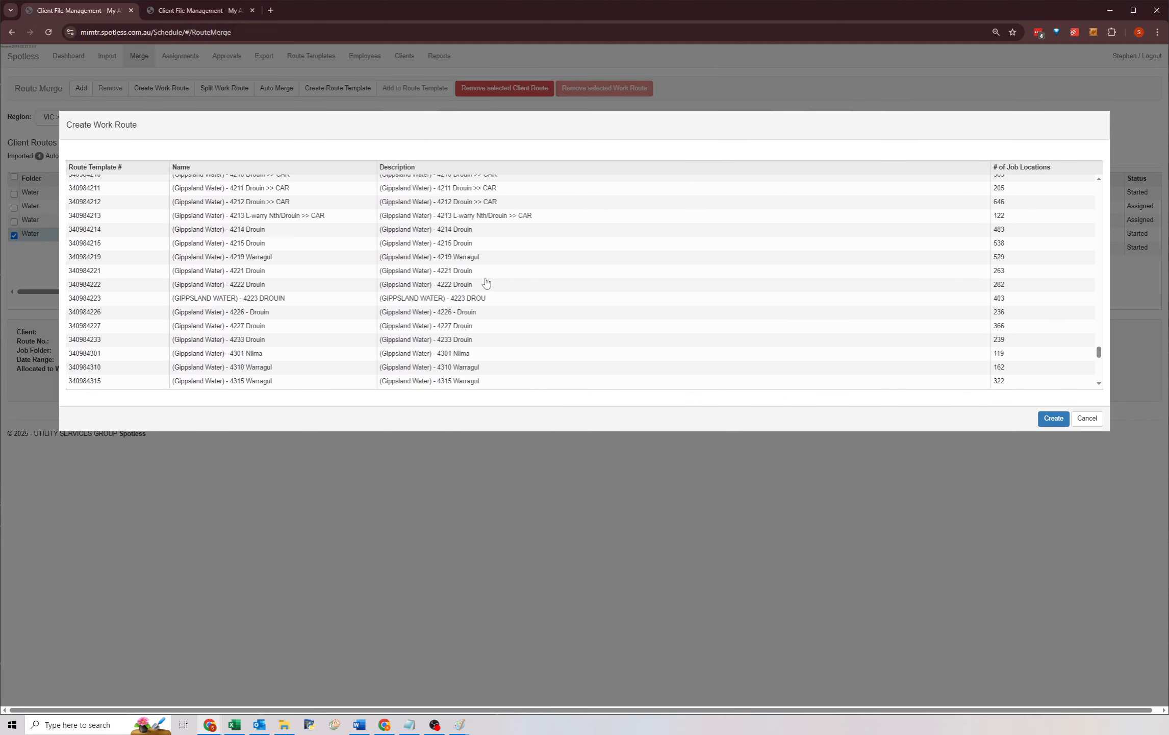
click(240, 248)
click(1088, 421)
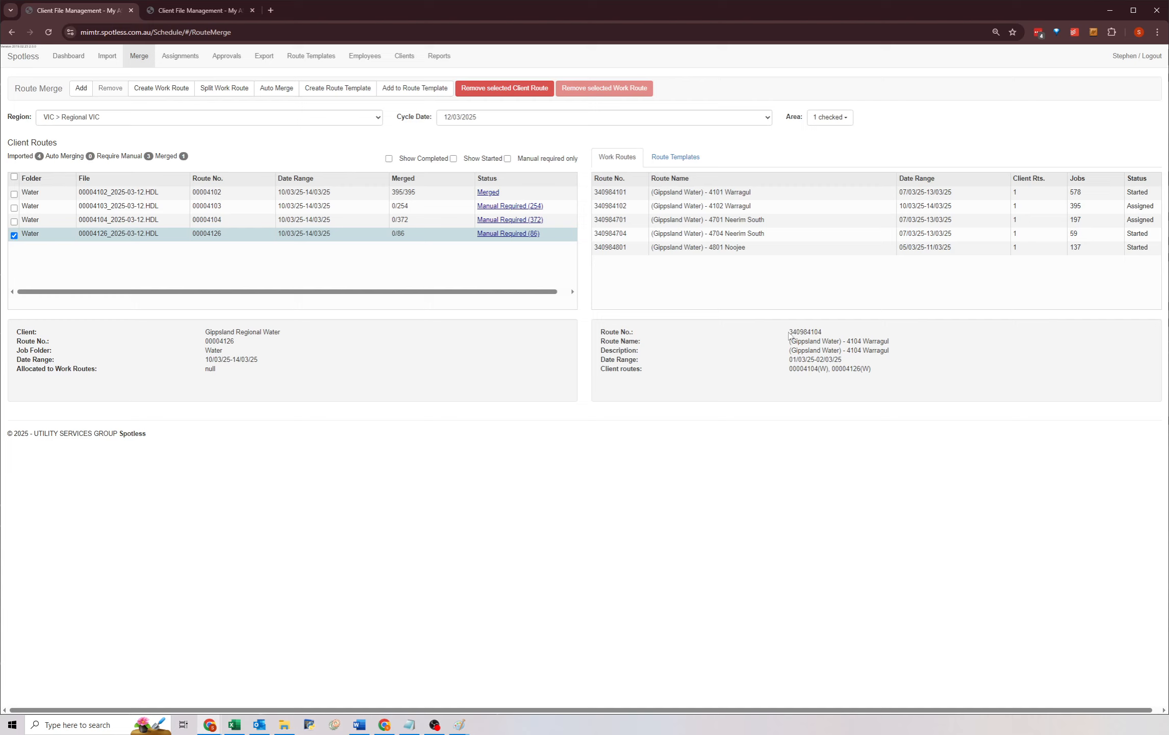
Create a route template for client route 00004126 with area RW-Gippsland and route category Town, and save it.
drag(789, 334, 887, 373)
click(873, 383)
drag(808, 331, 832, 329)
click(831, 329)
click(342, 92)
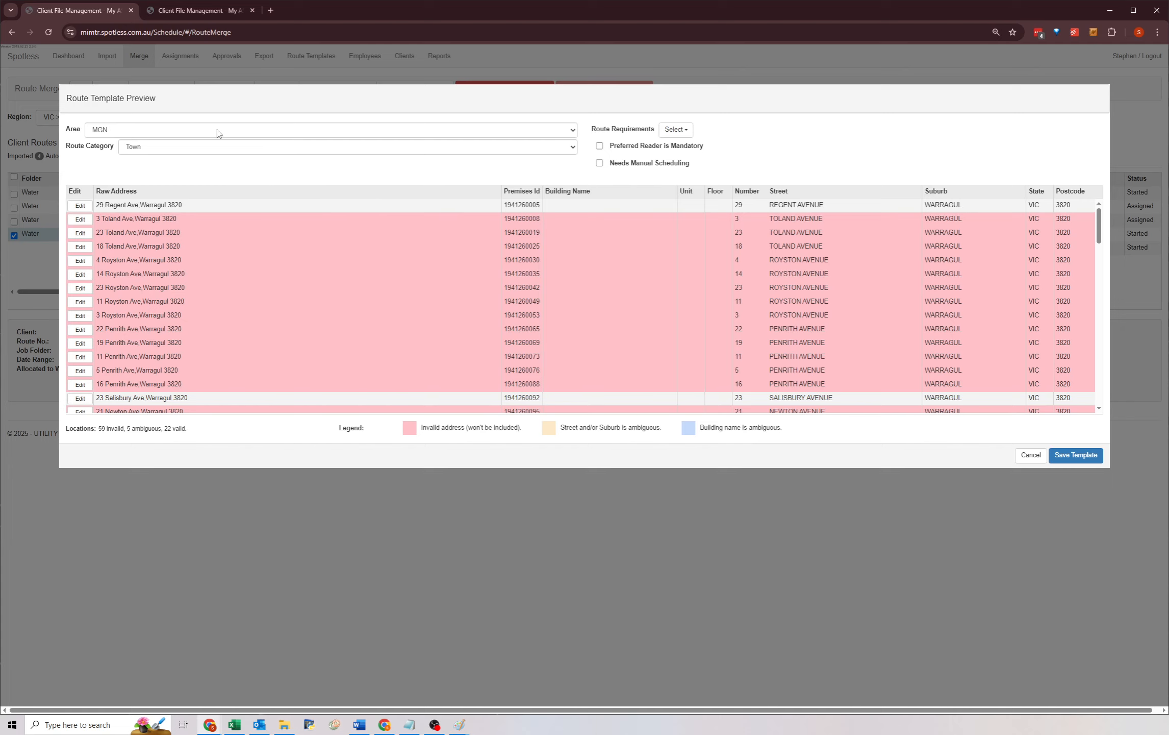
mouse_move(1099, 225)
mouse_down()
mouse_move(1099, 402)
mouse_move(1088, 212)
mouse_up()
click(154, 130)
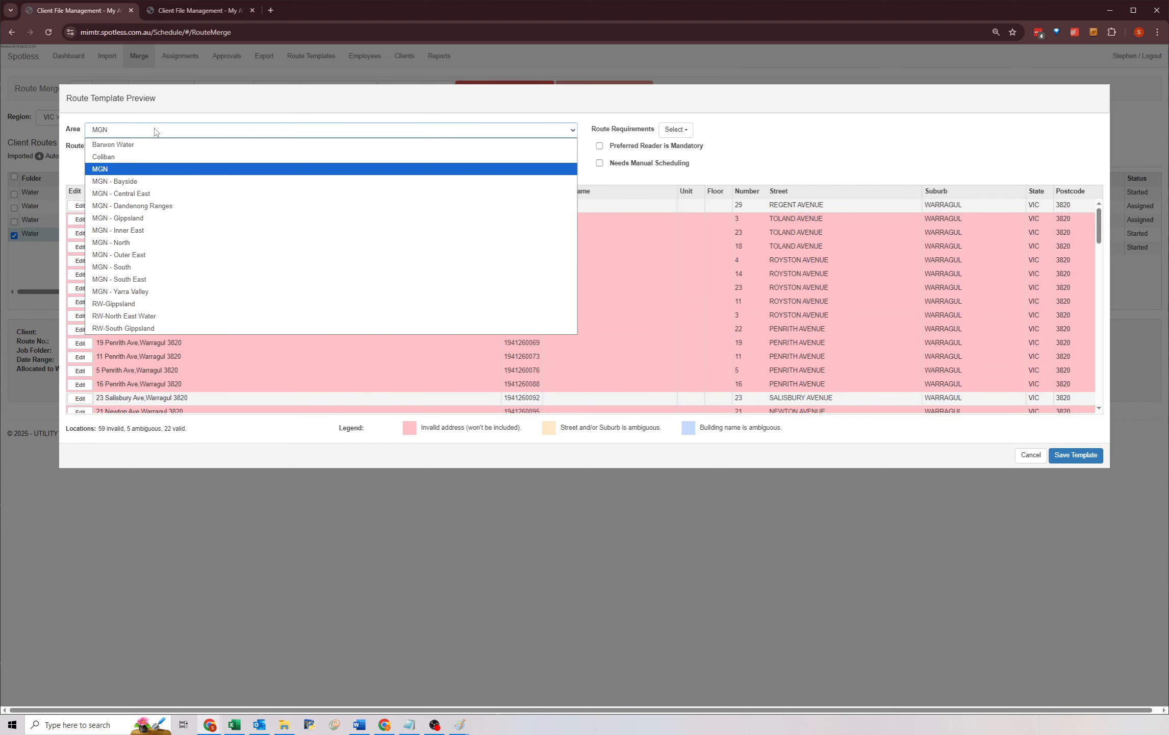
click(110, 306)
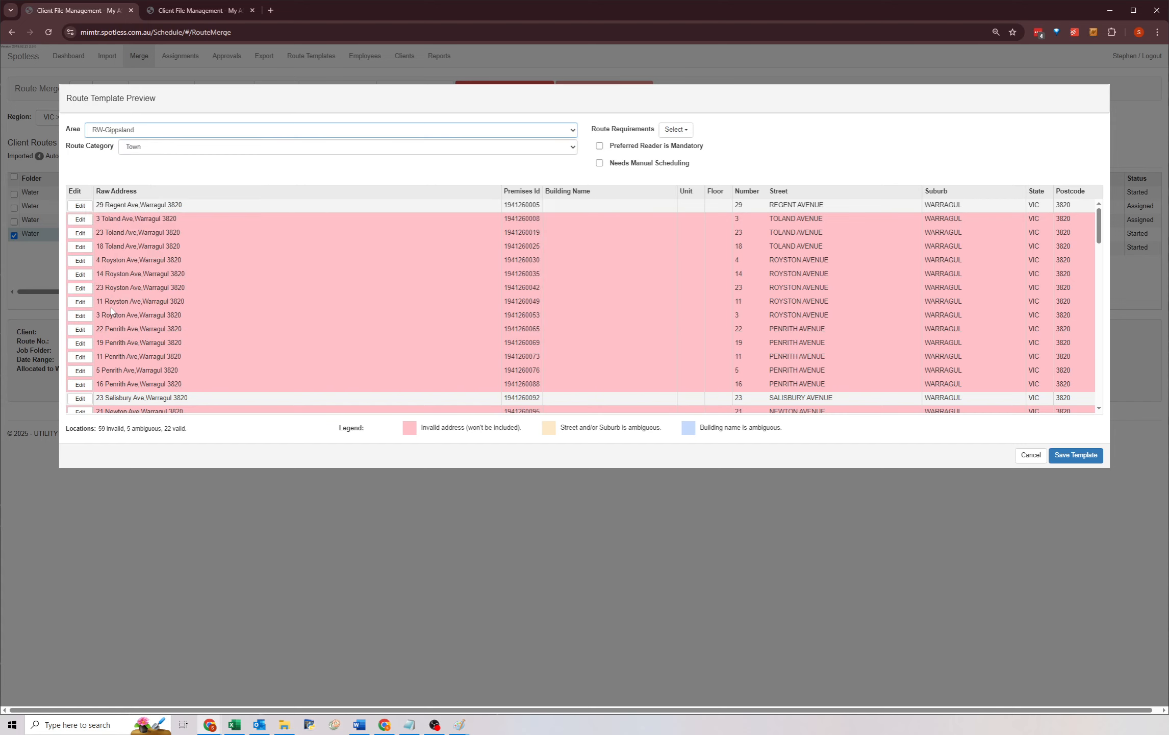
click(149, 148)
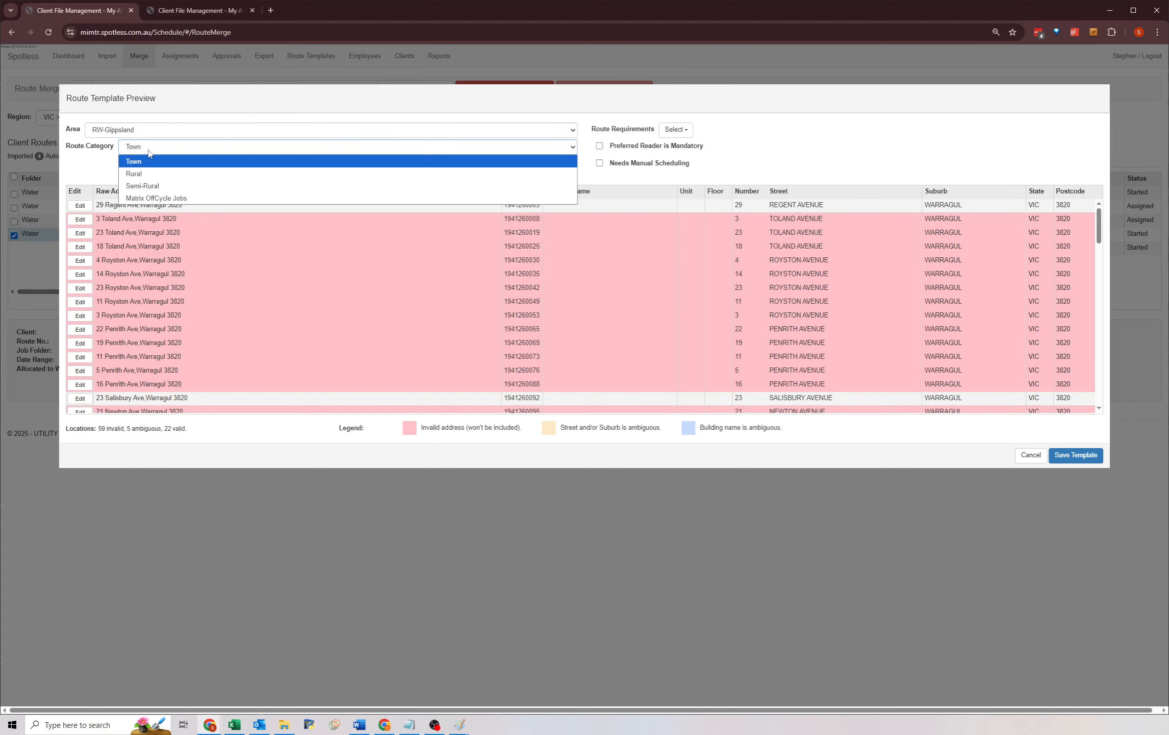
click(149, 151)
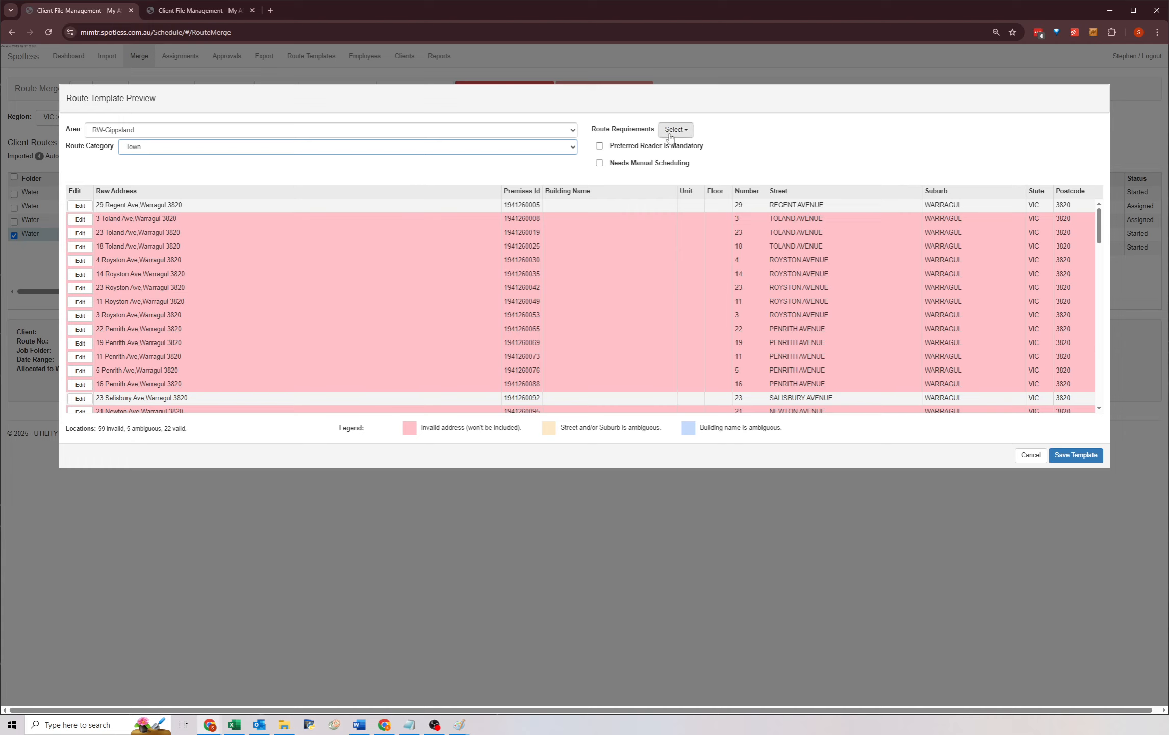
click(515, 165)
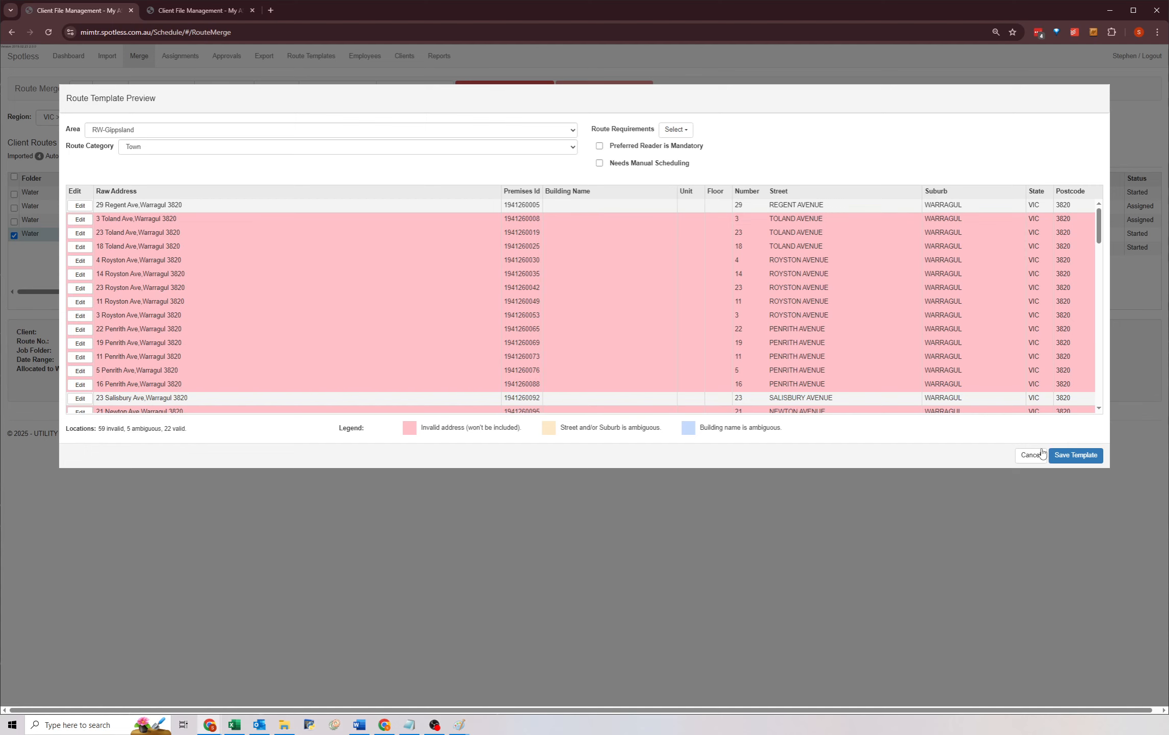
click(1083, 461)
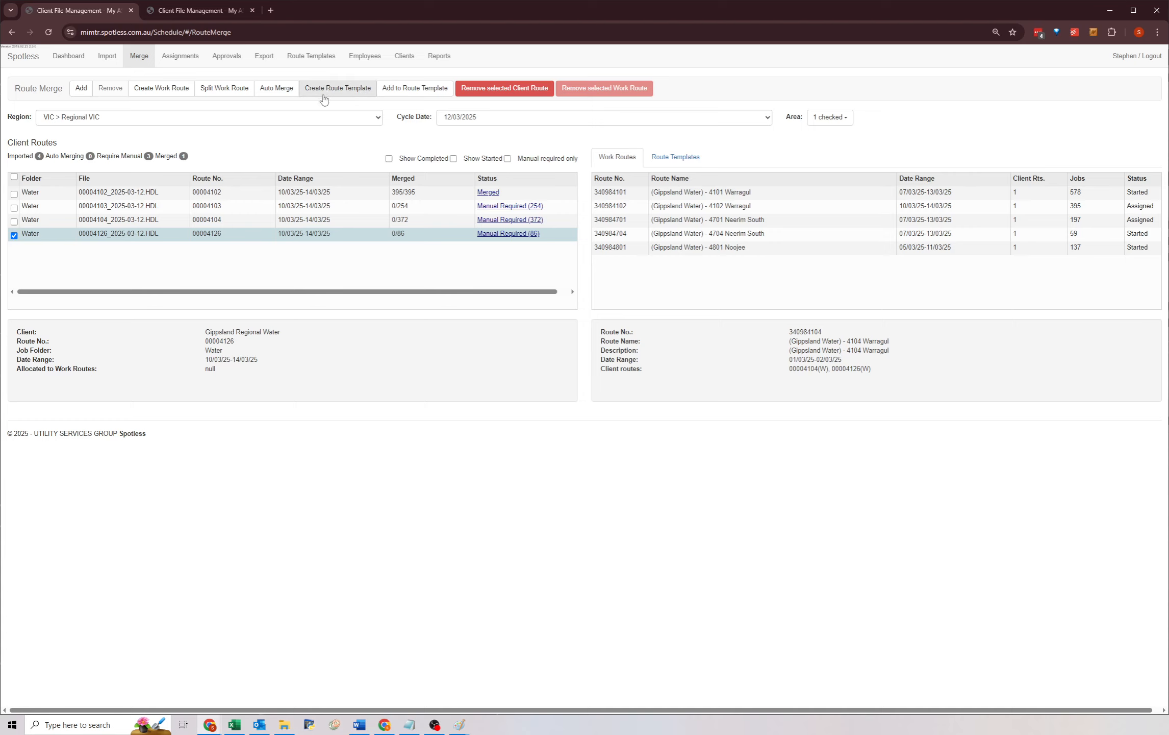
In the Route Templates tab, search for template 4126 and select it.
click(199, 15)
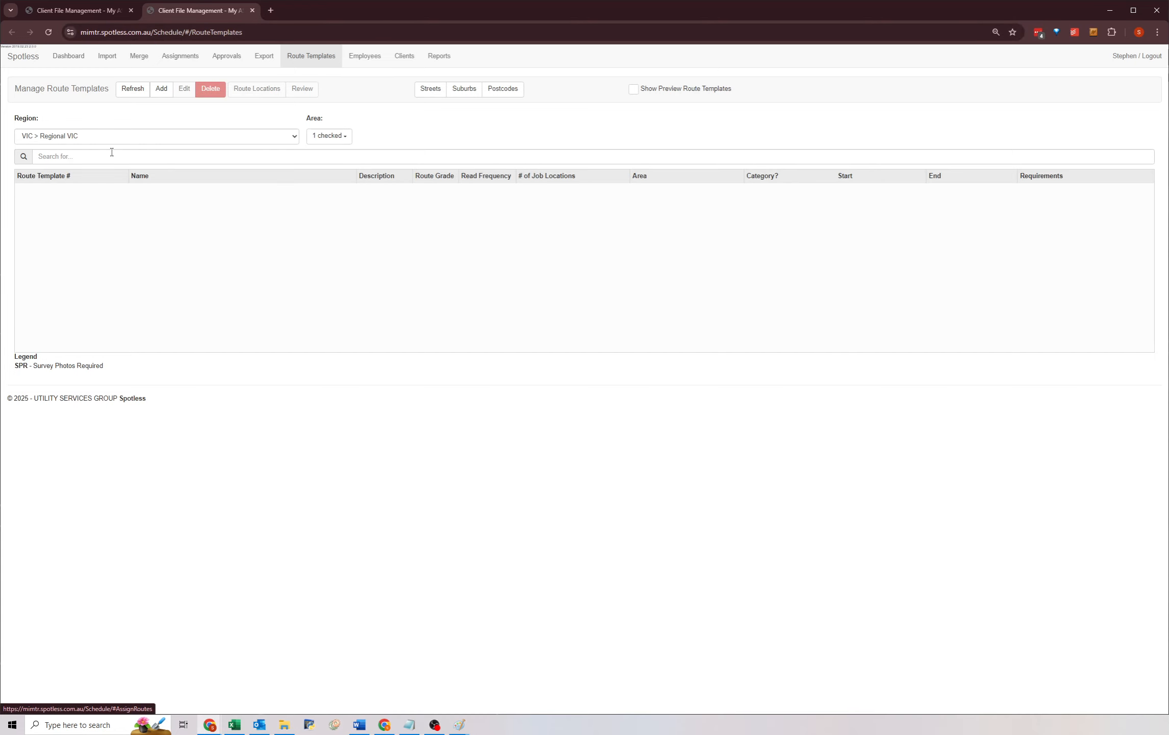
click(76, 157)
text(4)
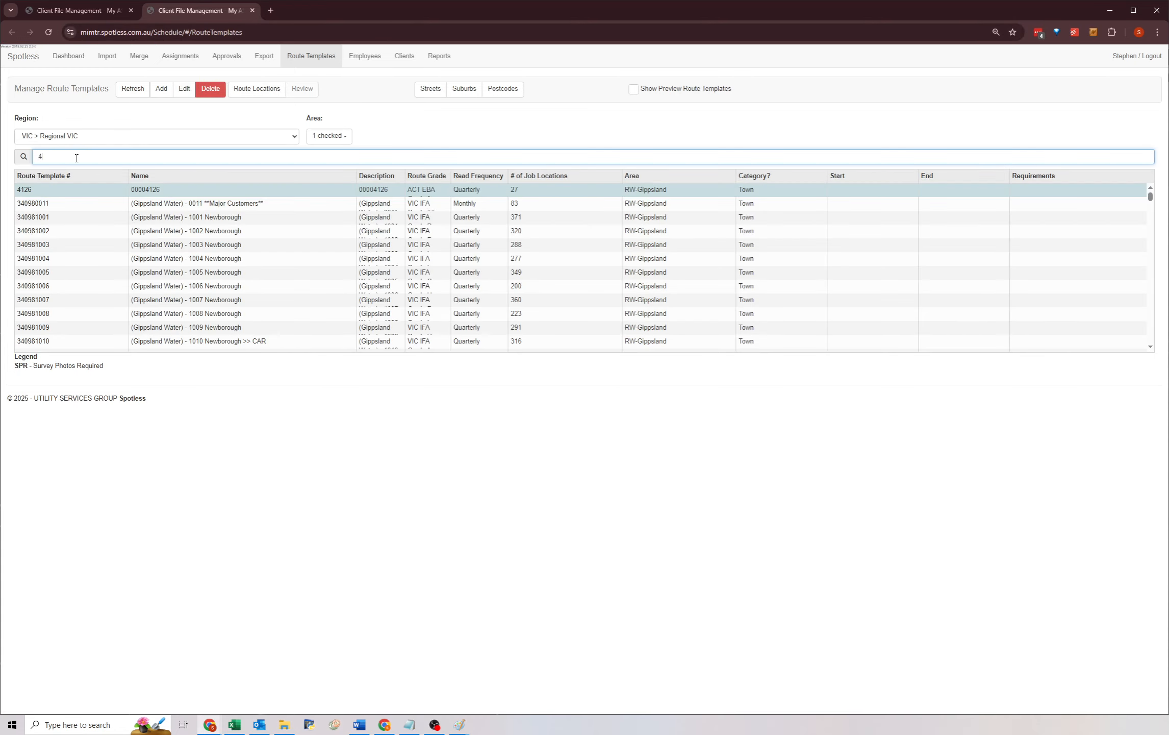
text(126)
click(51, 194)
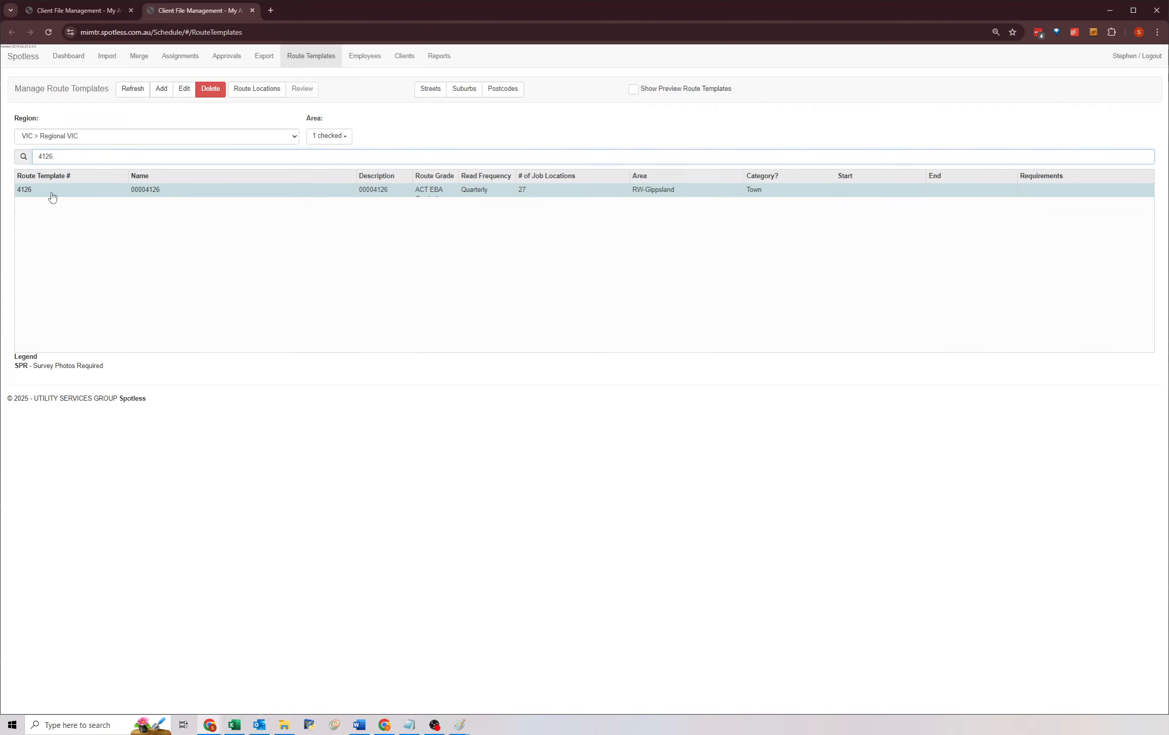
click(56, 157)
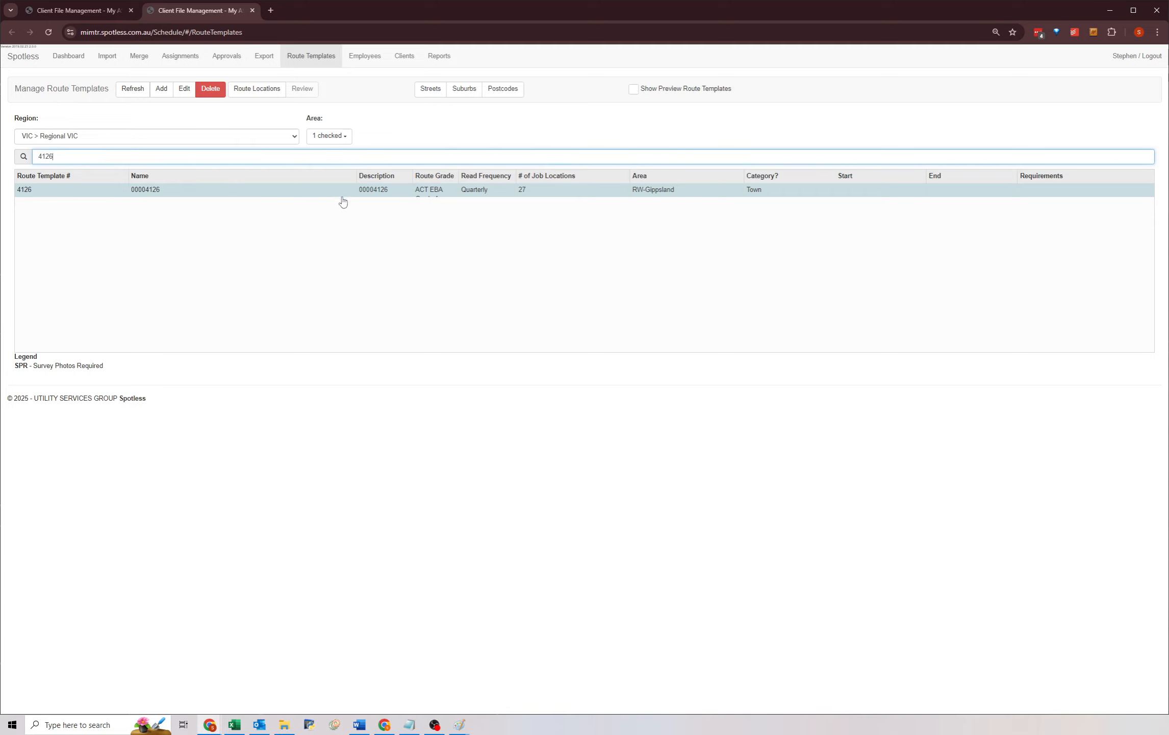
click(774, 192)
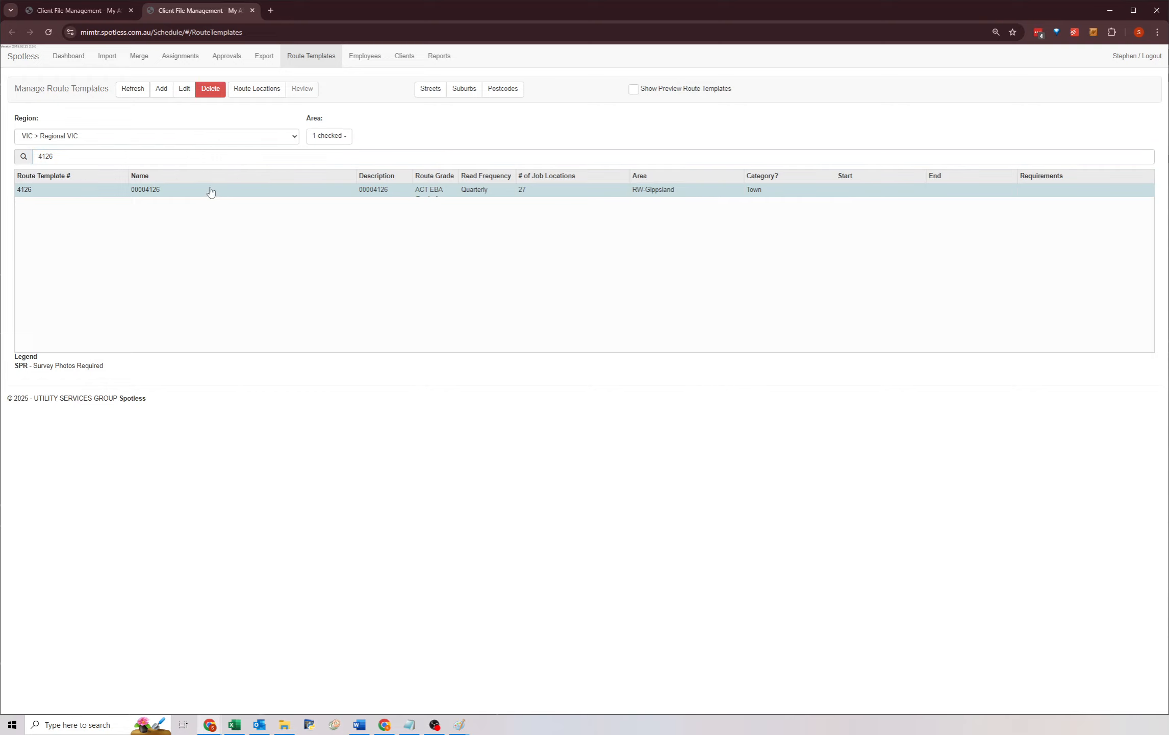
Search for template 4104, open it for editing, copy its route number, and cancel the dialog.
click(78, 154)
key(BackSpace)
key(BackSpace)
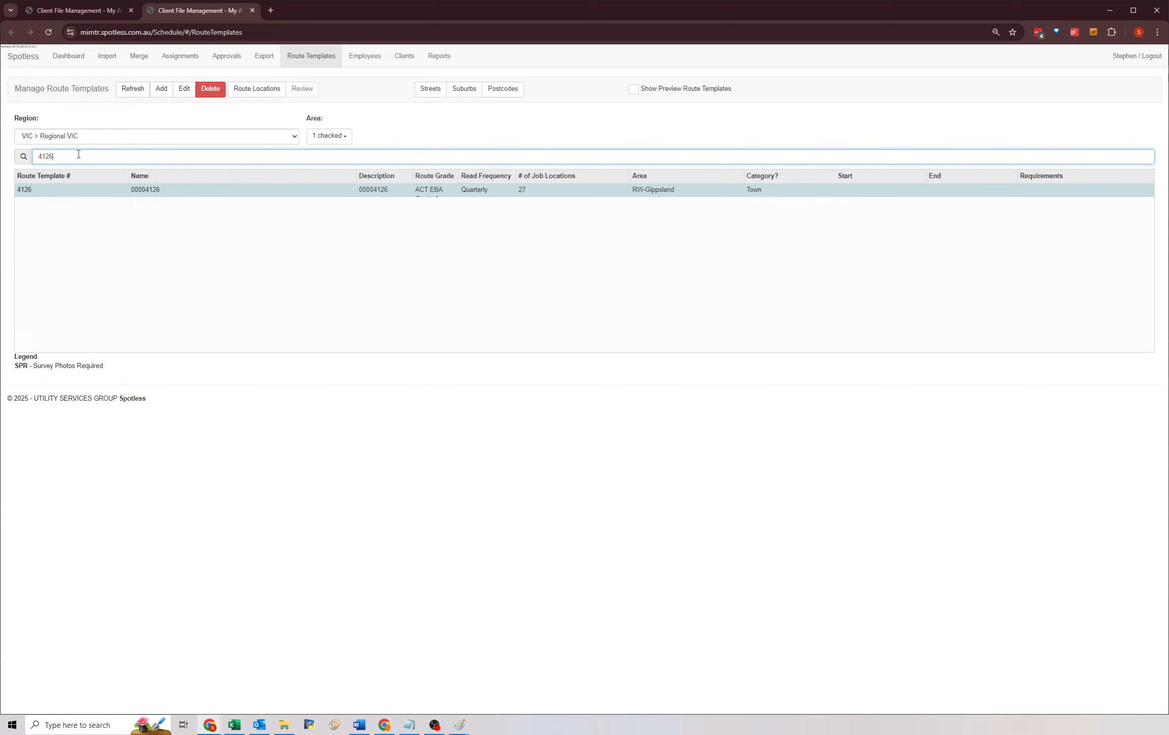
text(04)
click(70, 193)
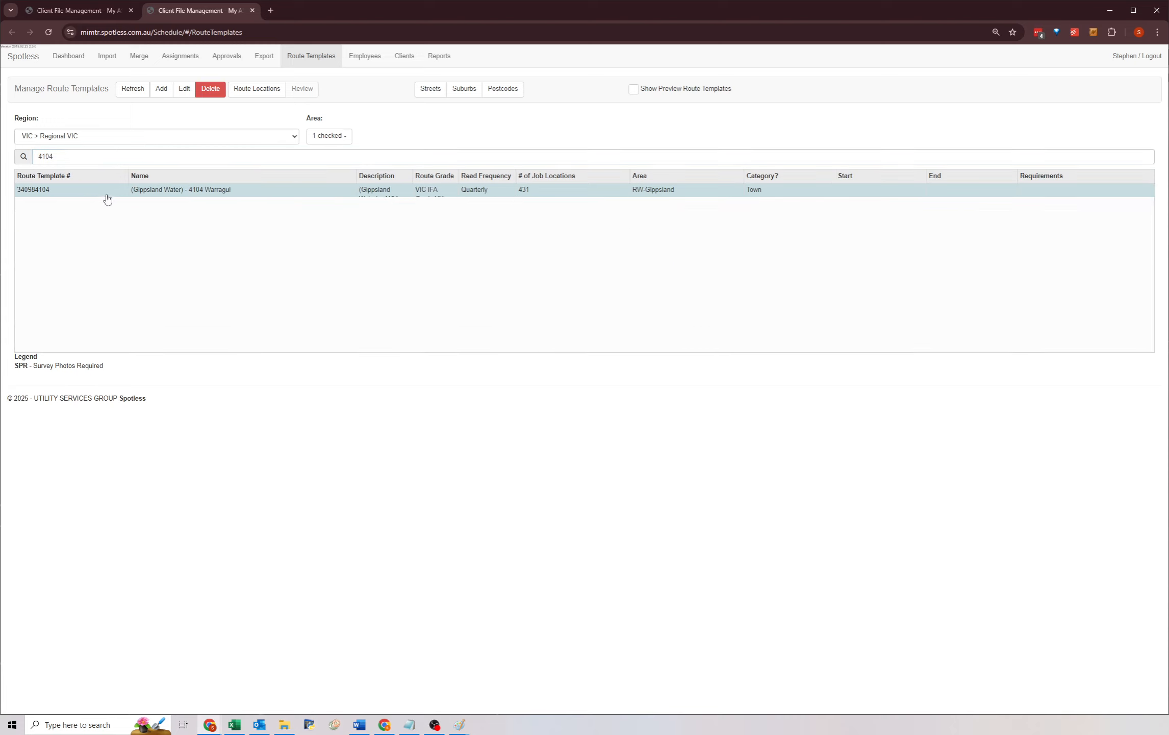
click(183, 91)
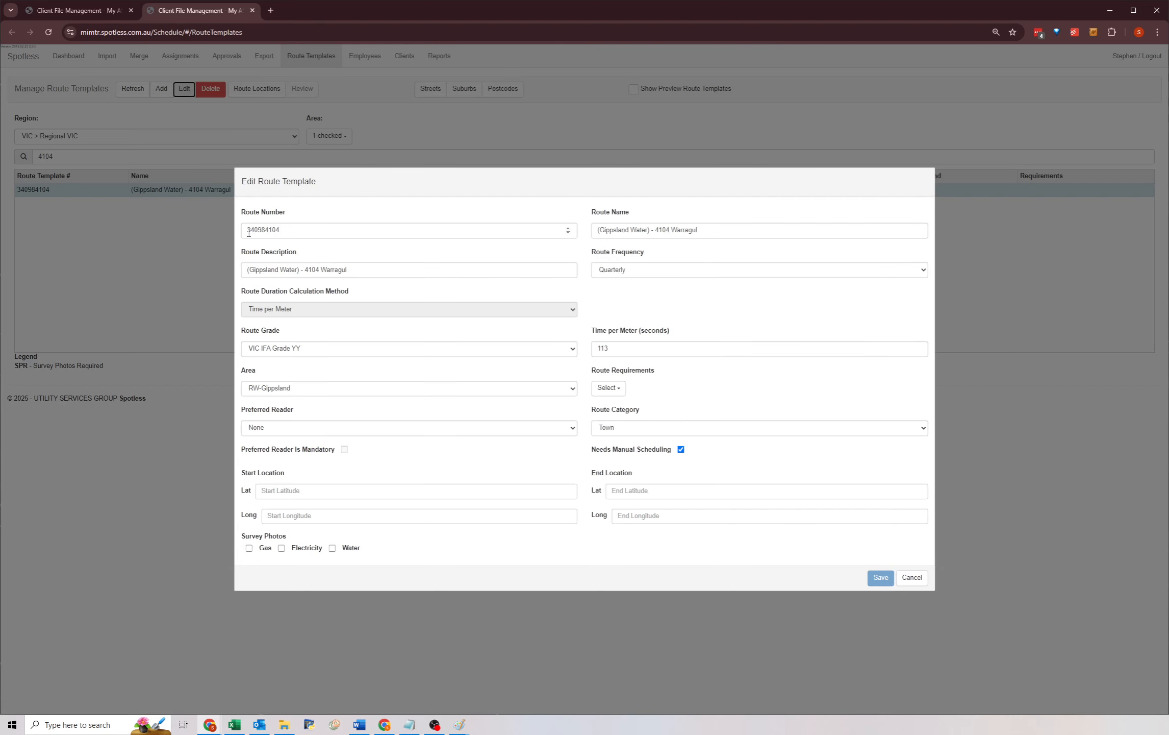
drag(249, 232, 284, 230)
key(ctrl+c)
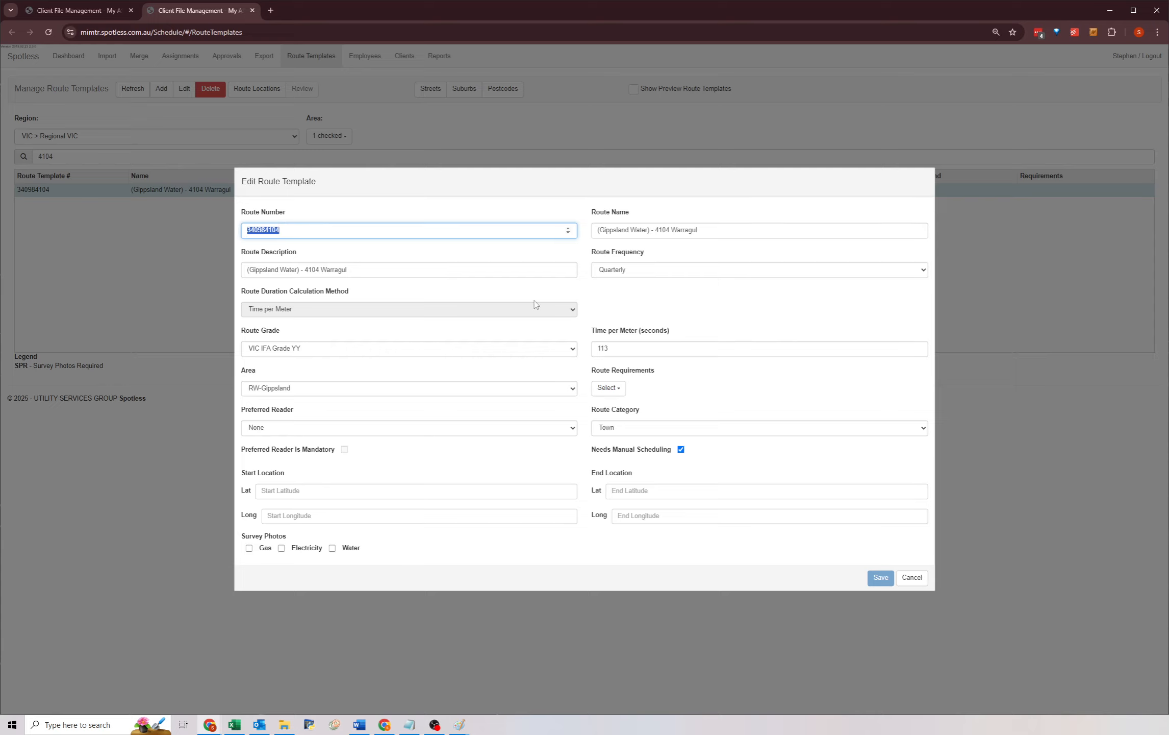
click(913, 577)
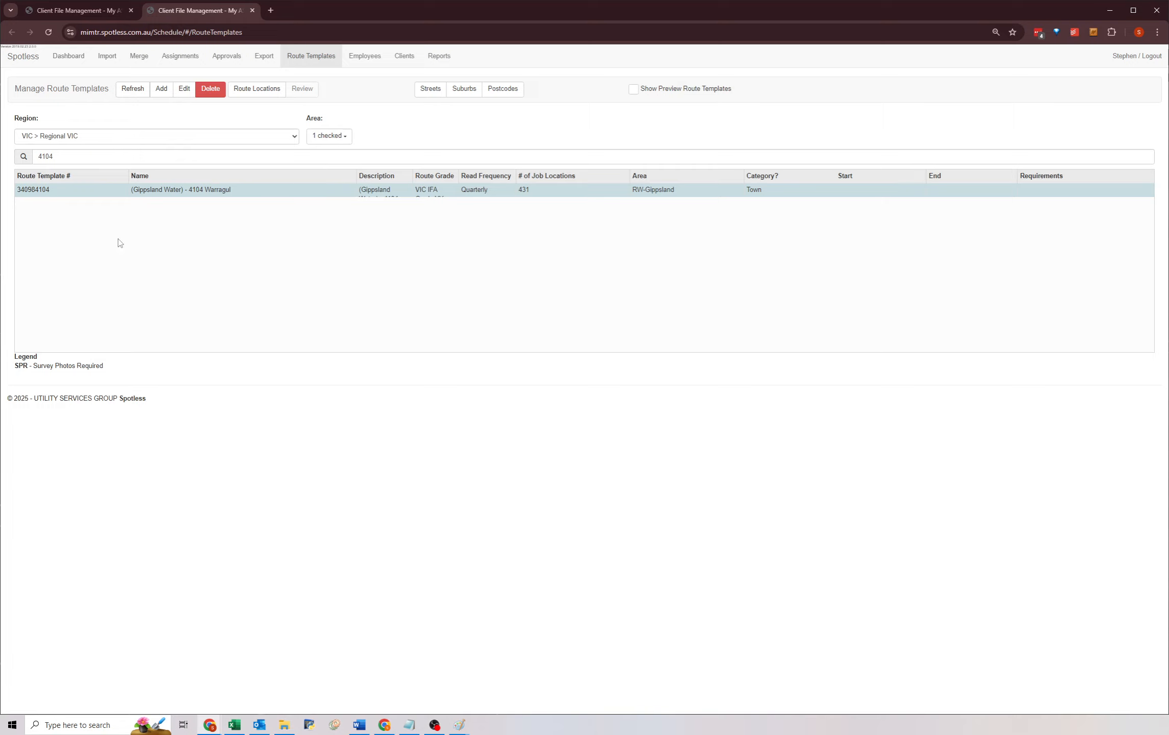
Open template 4126 for editing, set its route number to 340984126, and save.
click(56, 156)
key(BackSpace)
key(BackSpace)
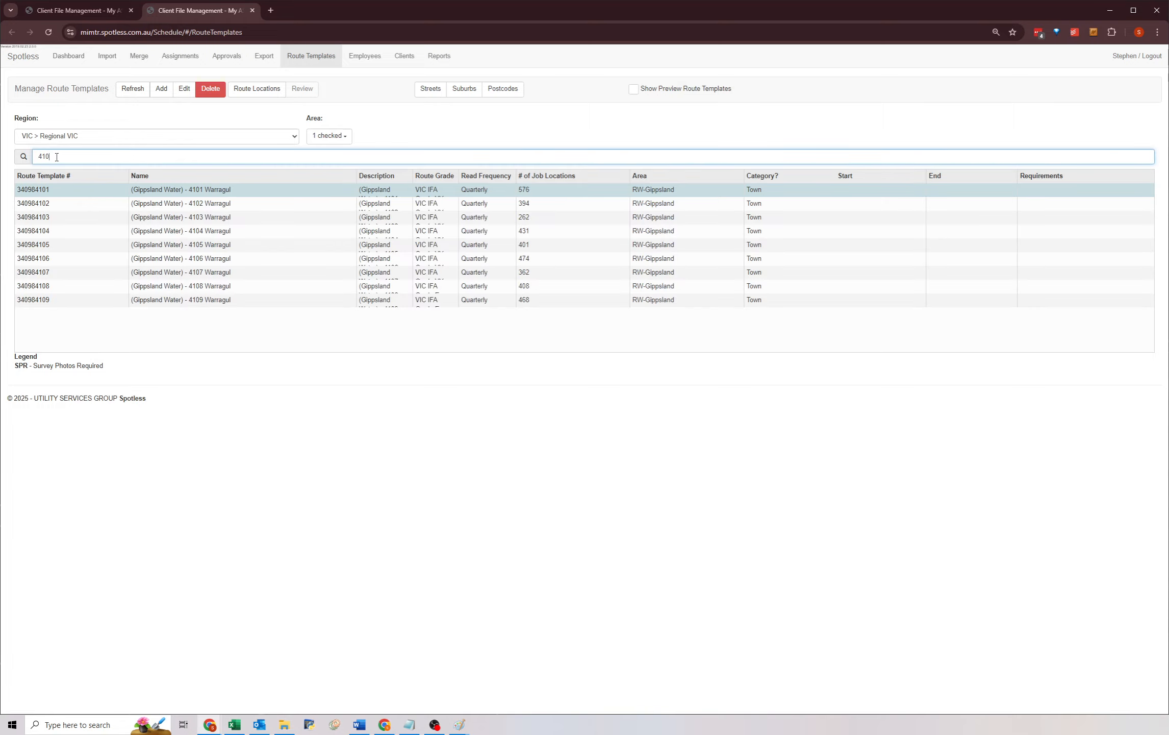
text(26)
click(184, 89)
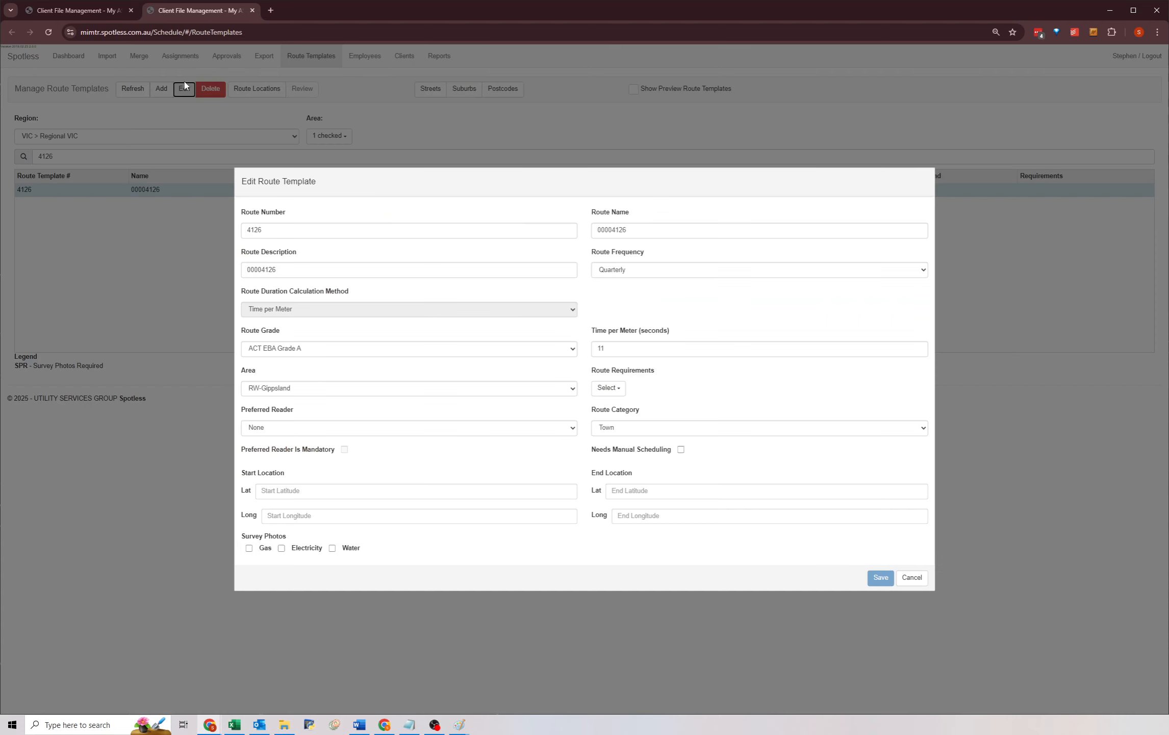
double_click(319, 229)
key(ctrl+v)
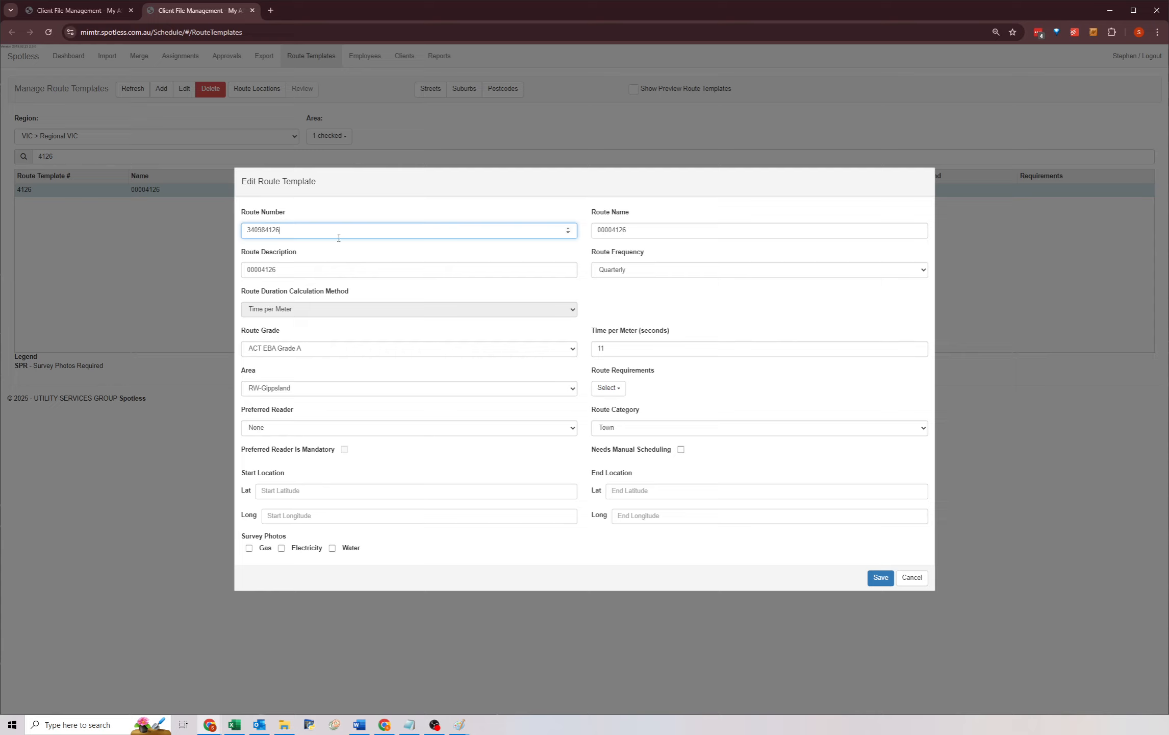
click(881, 578)
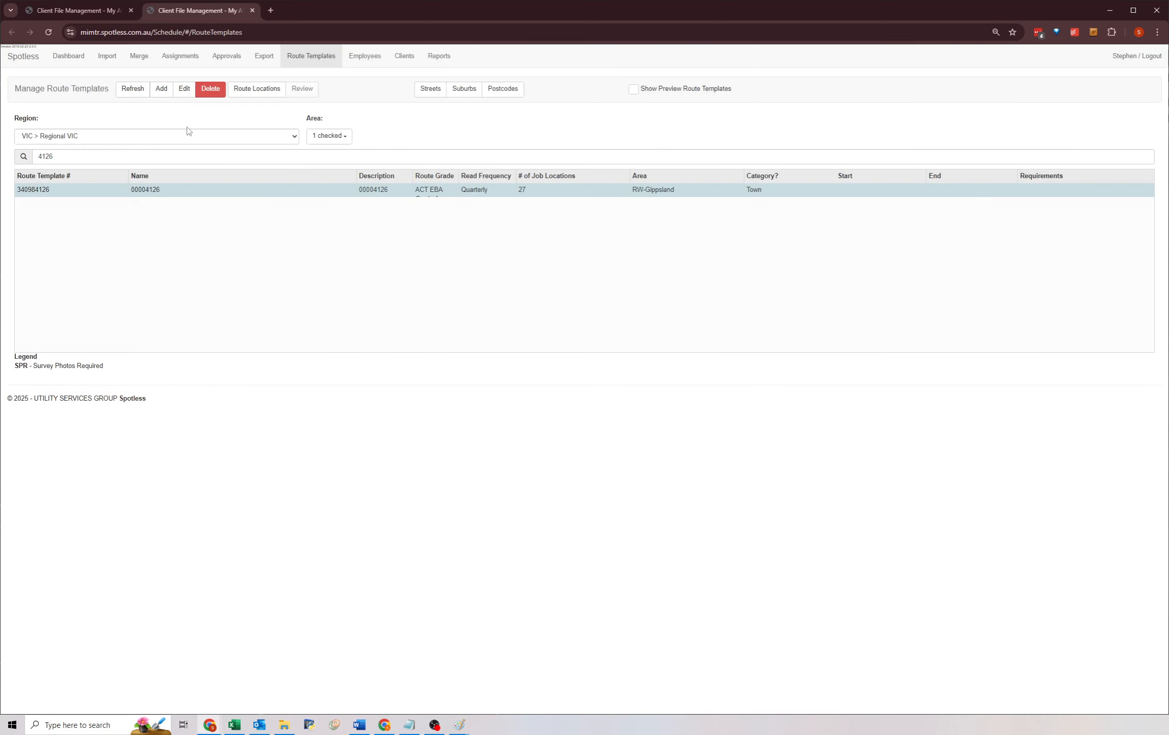
Open template 340984104 for editing, copy its route name, and cancel the dialog.
click(81, 160)
key(BackSpace)
key(BackSpace)
key(BackSpace)
text(104)
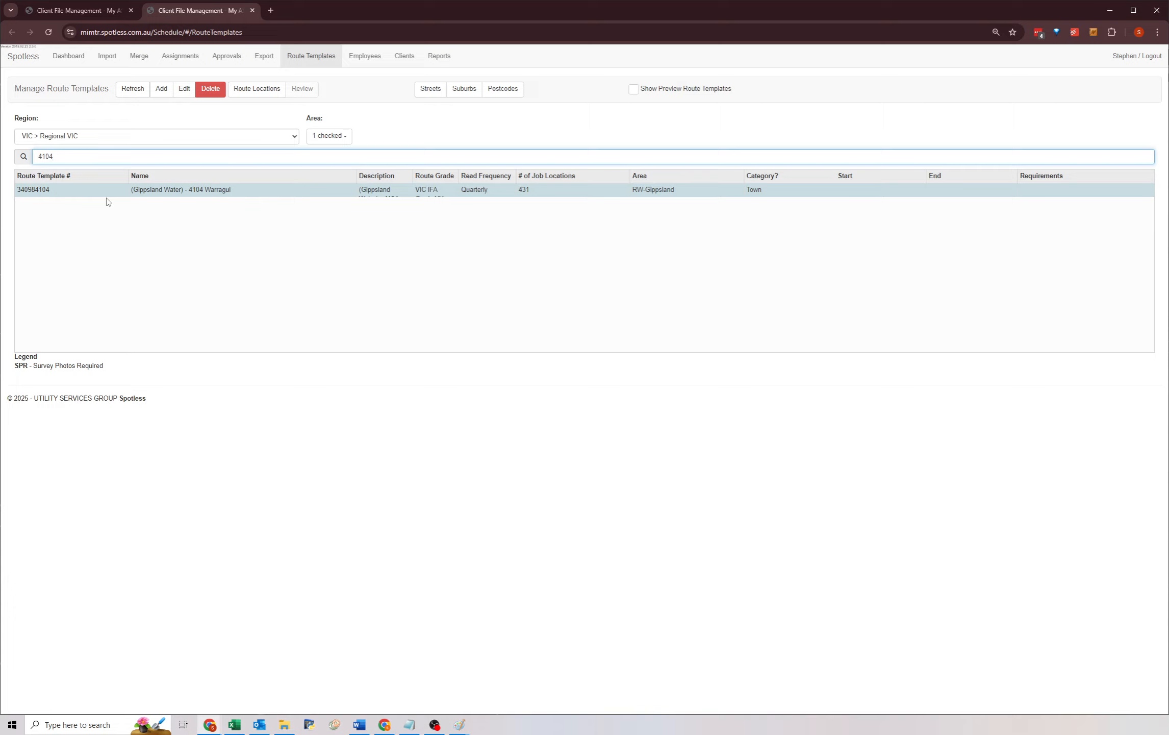
click(214, 191)
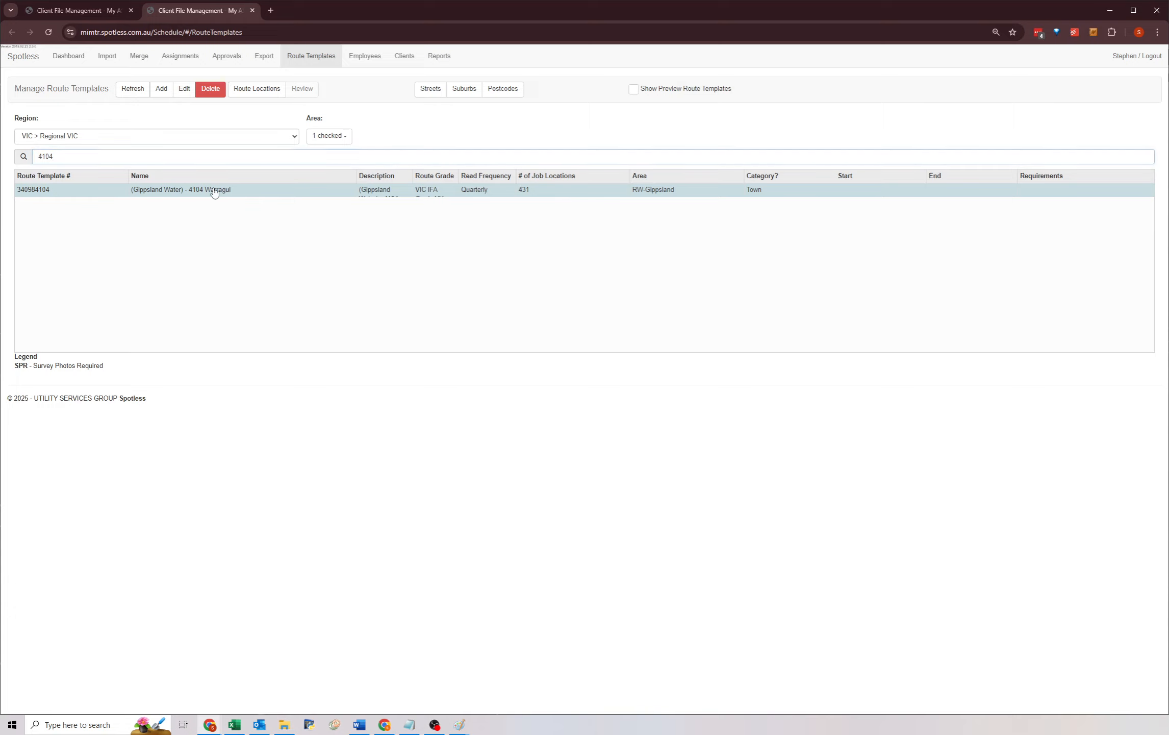
click(184, 91)
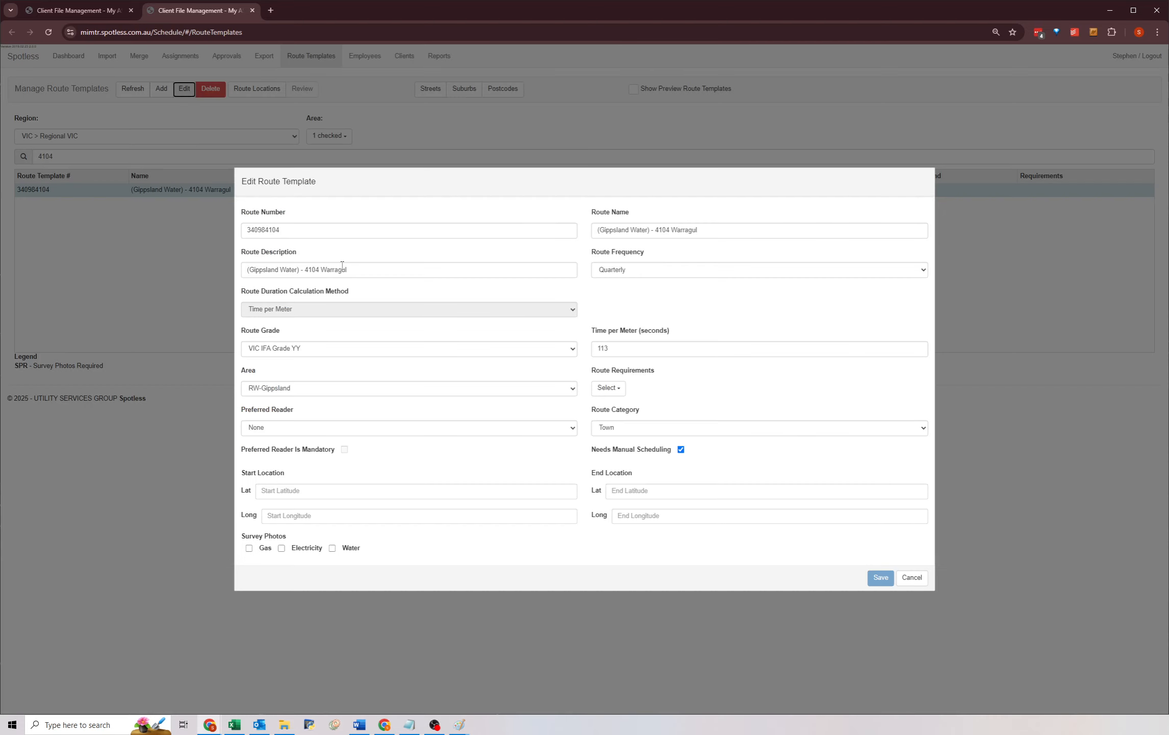
drag(698, 230, 595, 226)
key(ctrl+c)
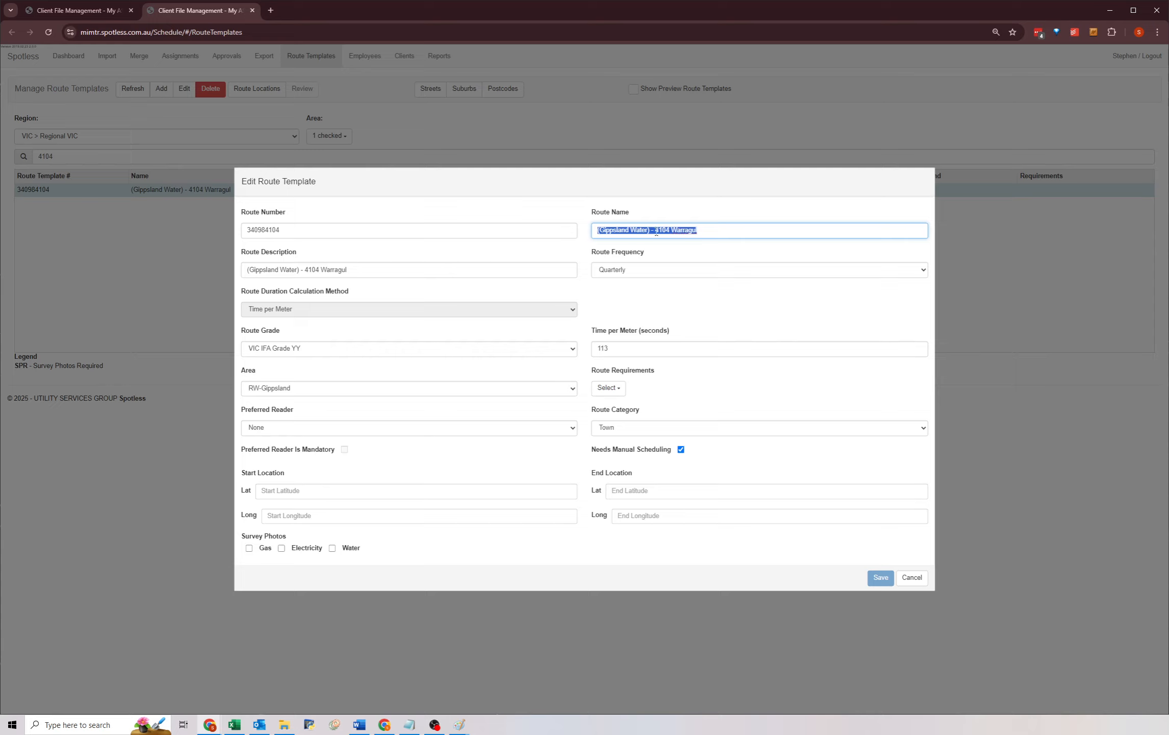
click(724, 253)
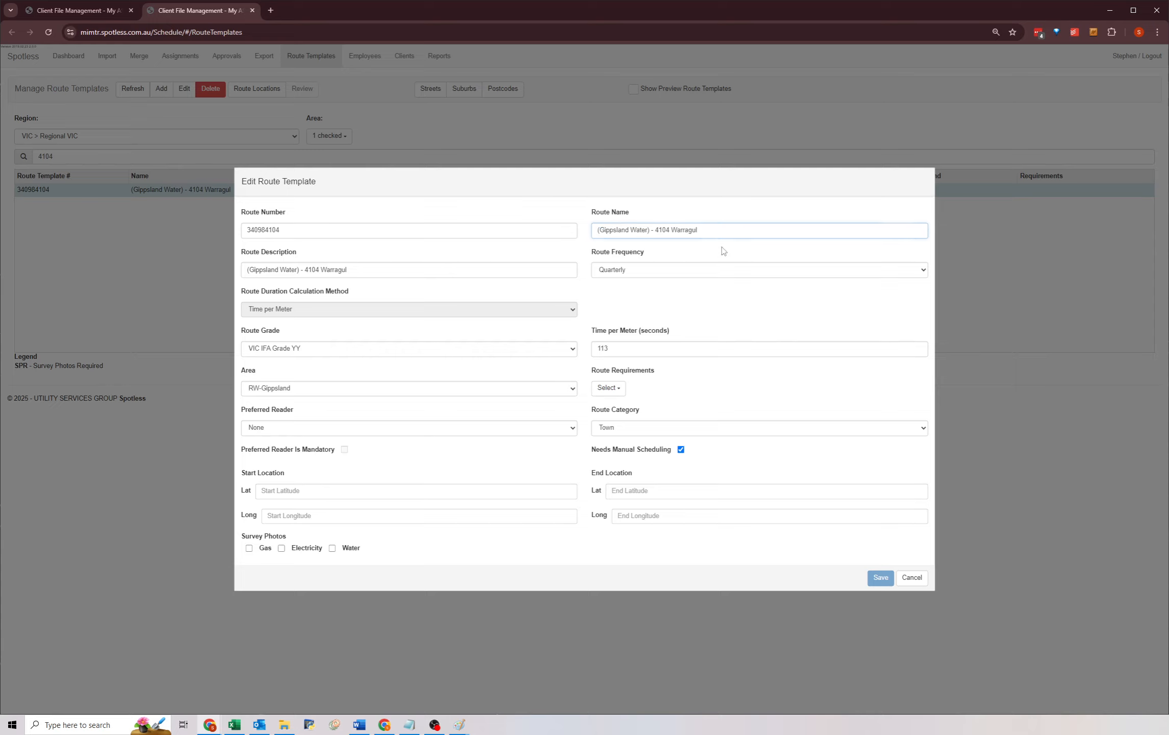
click(607, 233)
click(417, 274)
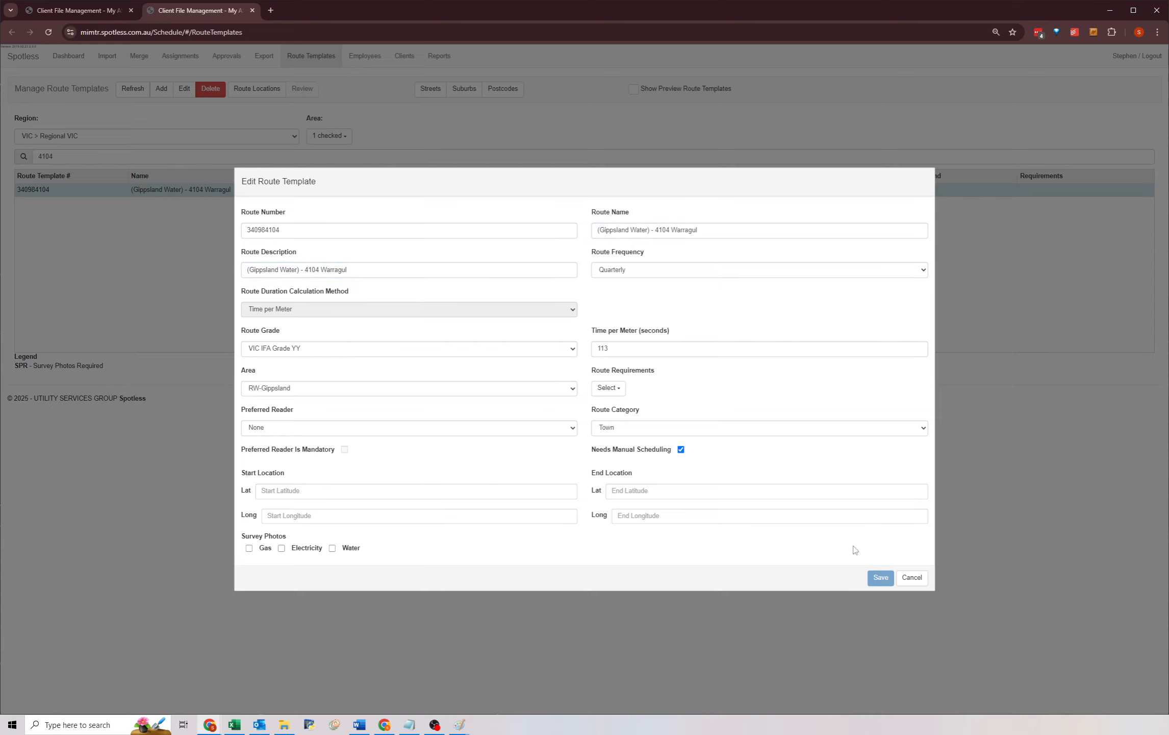
click(902, 579)
Search for template 4126, open it for editing, and rename it "(Gippsland Water) - 4126 Warragul".
double_click(85, 161)
text(4126)
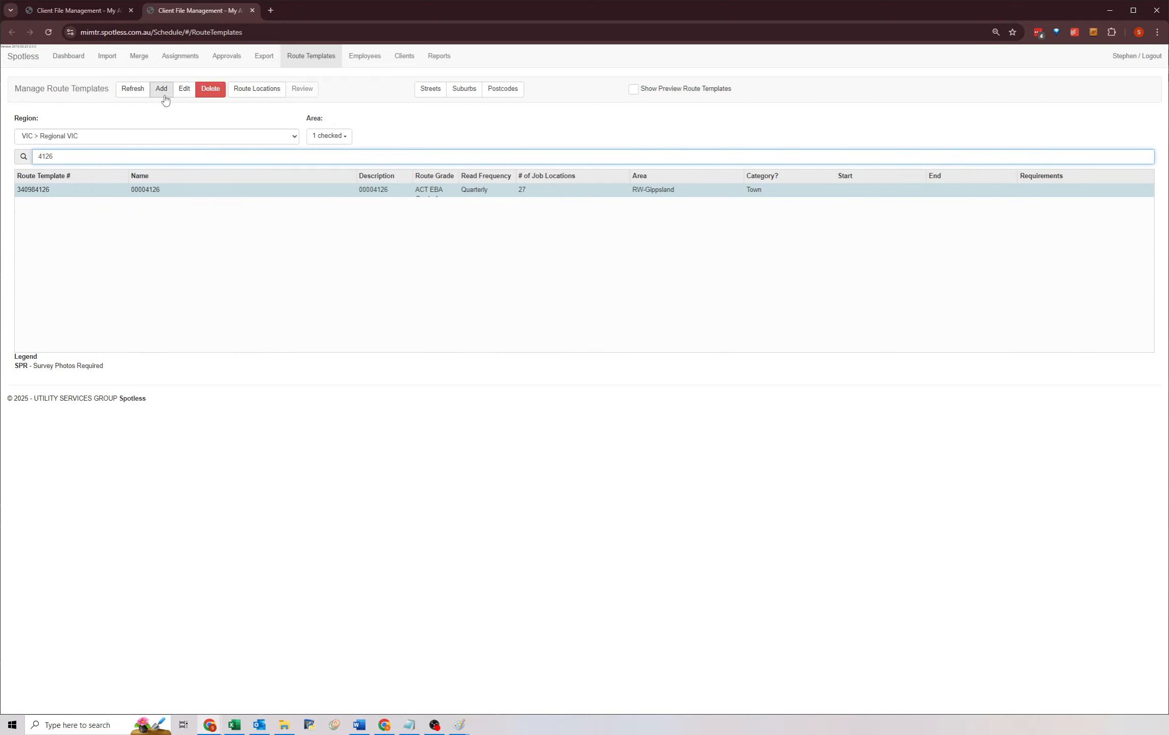
click(201, 92)
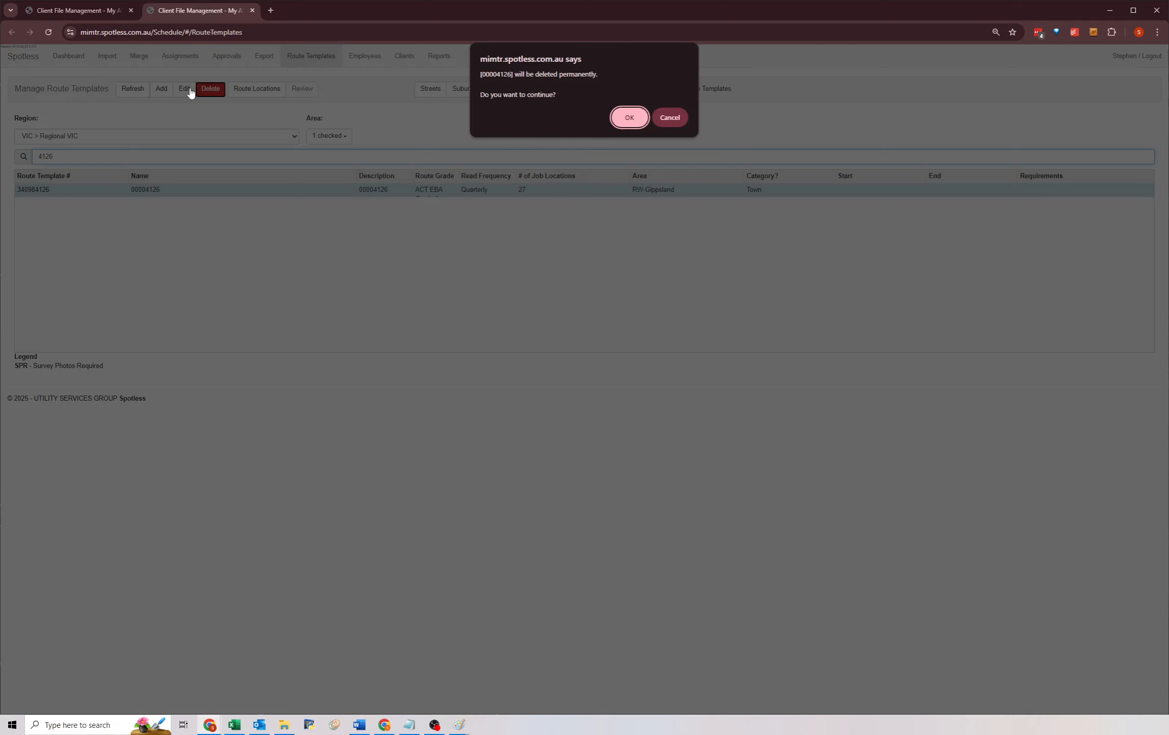
click(637, 118)
click(184, 89)
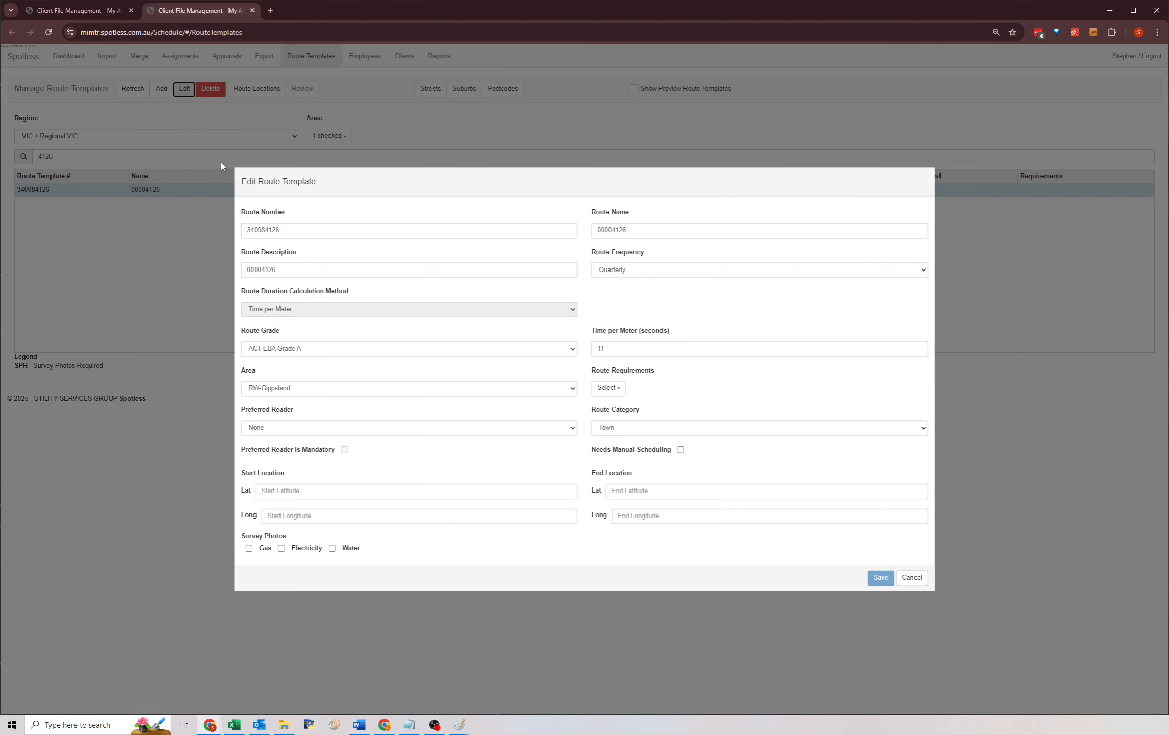
double_click(658, 230)
key(ctrl+v)
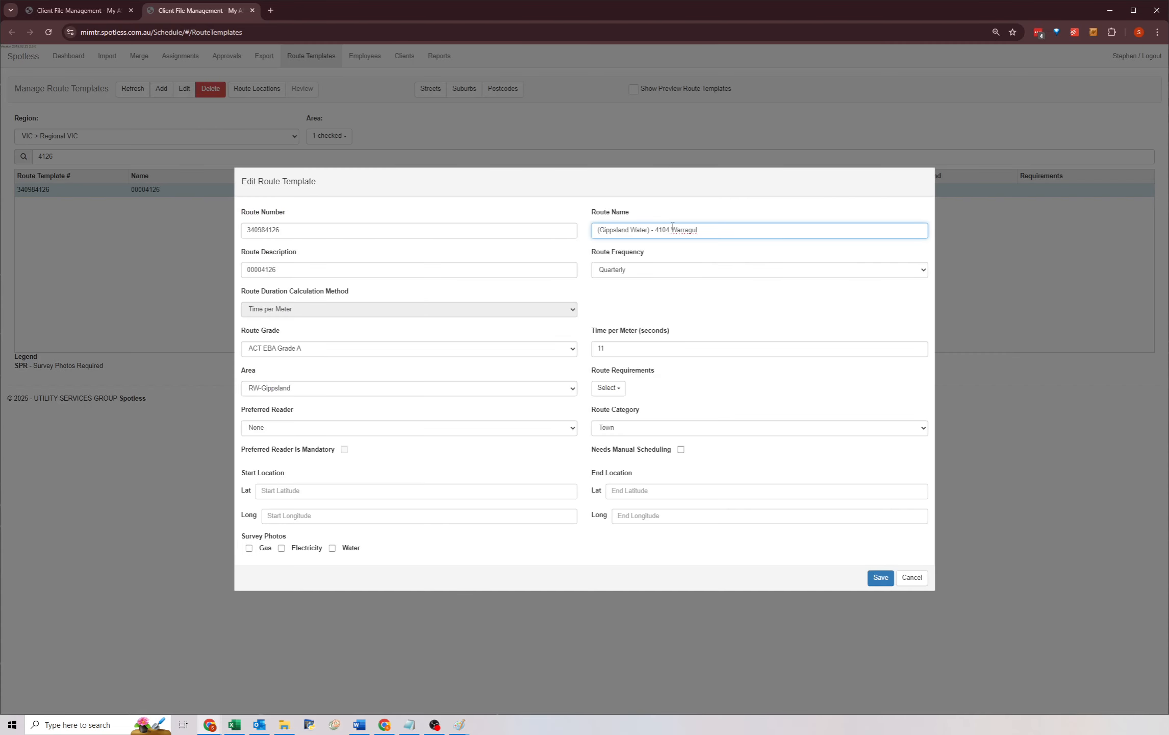
key(Delete)
key(Delete)
text(\)
key(BackSpace)
text(26)
Set the template's description to "(Gippsland Water) - 4126 Warragul" and save the template.
double_click(294, 270)
drag(717, 230, 515, 234)
key(ctrl+c)
drag(308, 270, 176, 273)
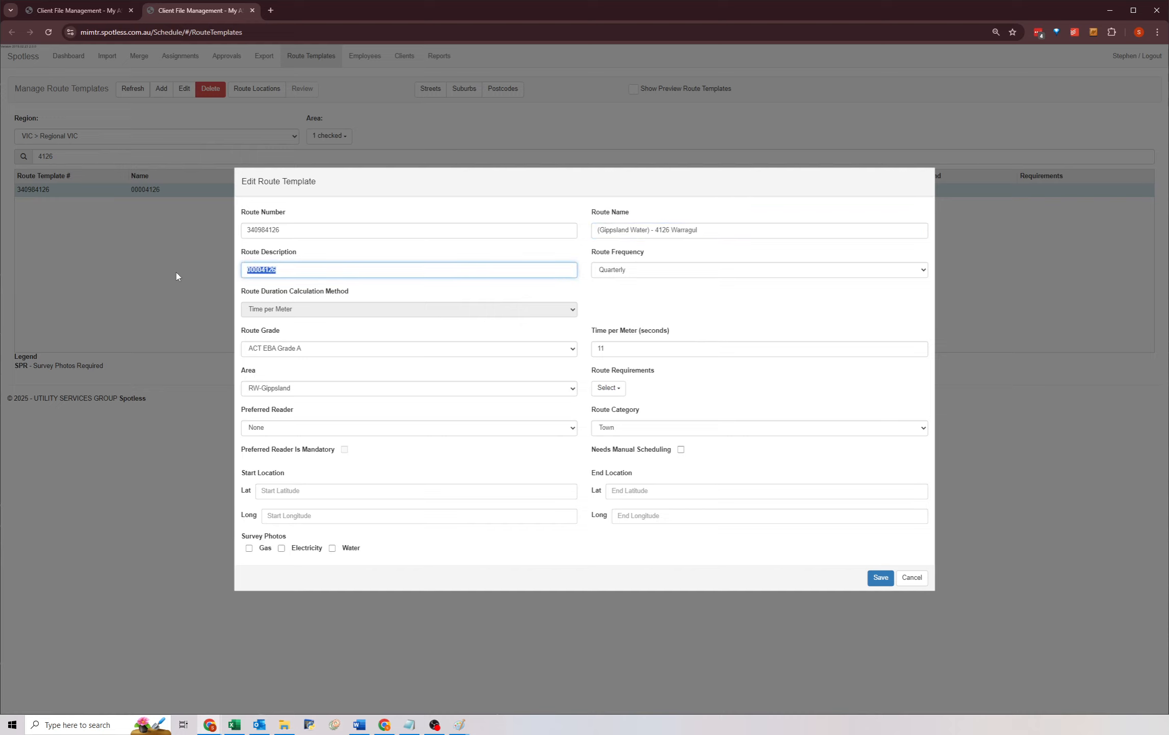
key(ctrl+v)
click(610, 300)
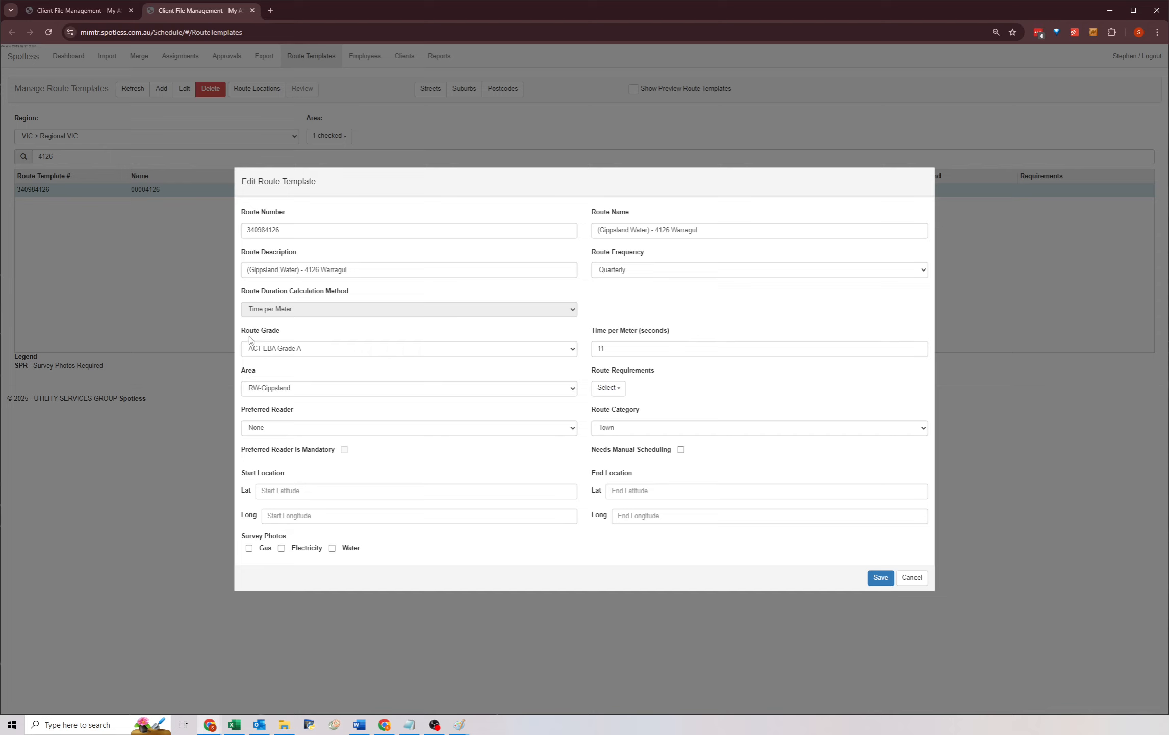
click(875, 580)
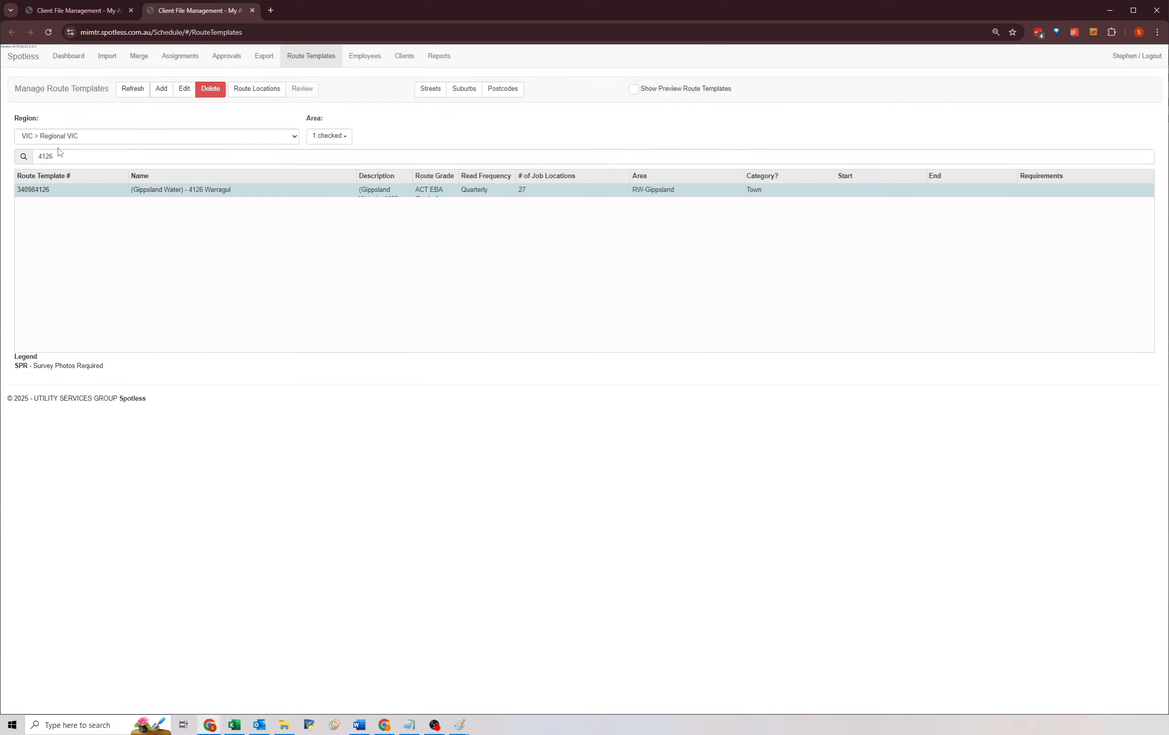
Search the route templates for 4104 and review its row.
click(60, 155)
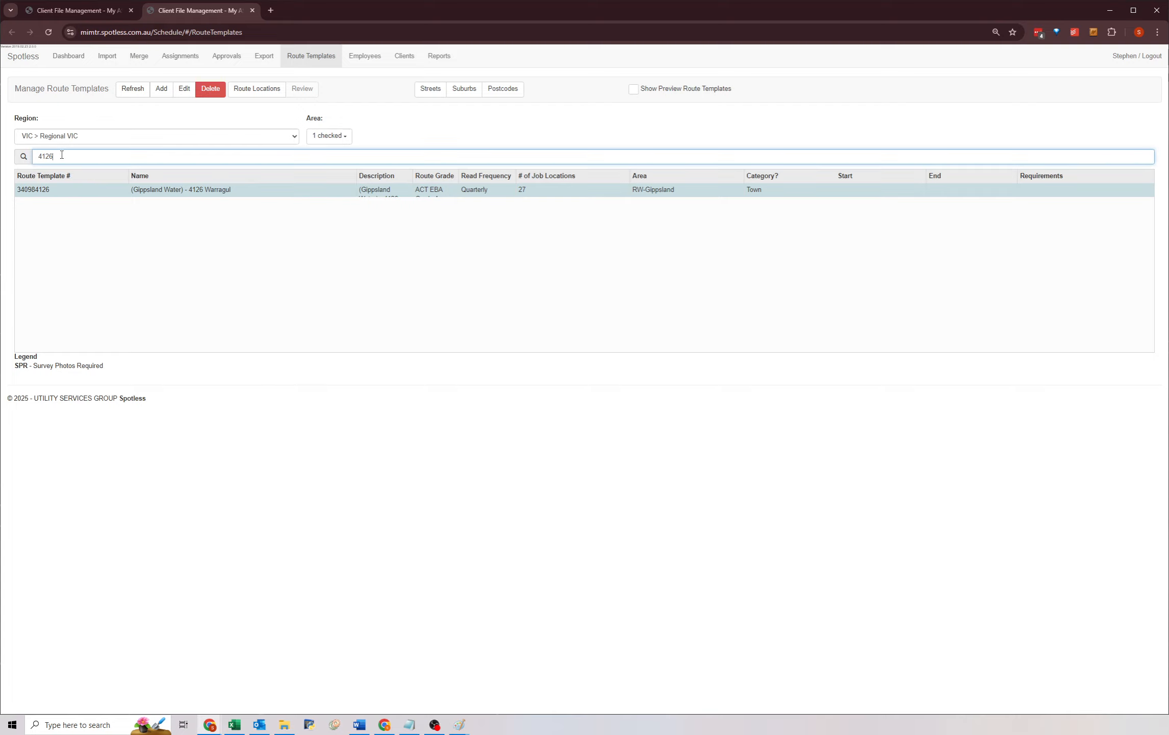
key(BackSpace)
key(BackSpace)
text(04)
double_click(459, 176)
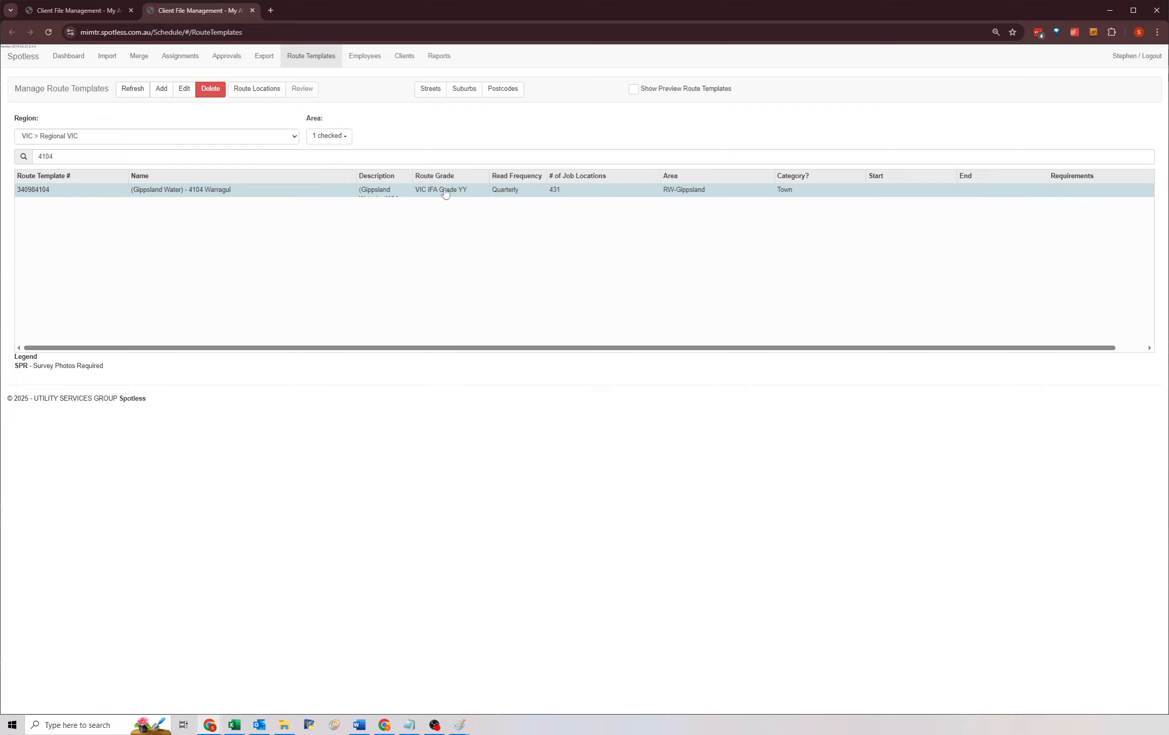
Search the route templates for 4126, open it for editing, and set its route grade to VIC IFA Grade YY.
click(84, 157)
key(BackSpace)
key(BackSpace)
text(26)
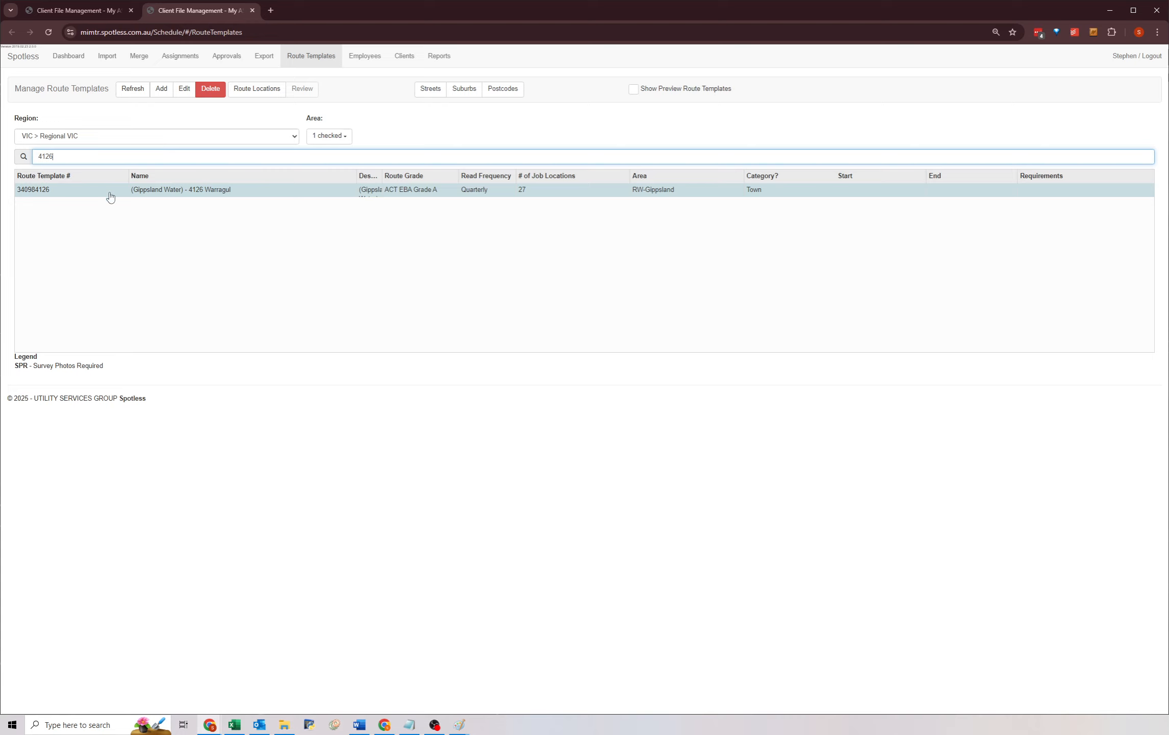
click(115, 194)
click(184, 90)
click(336, 349)
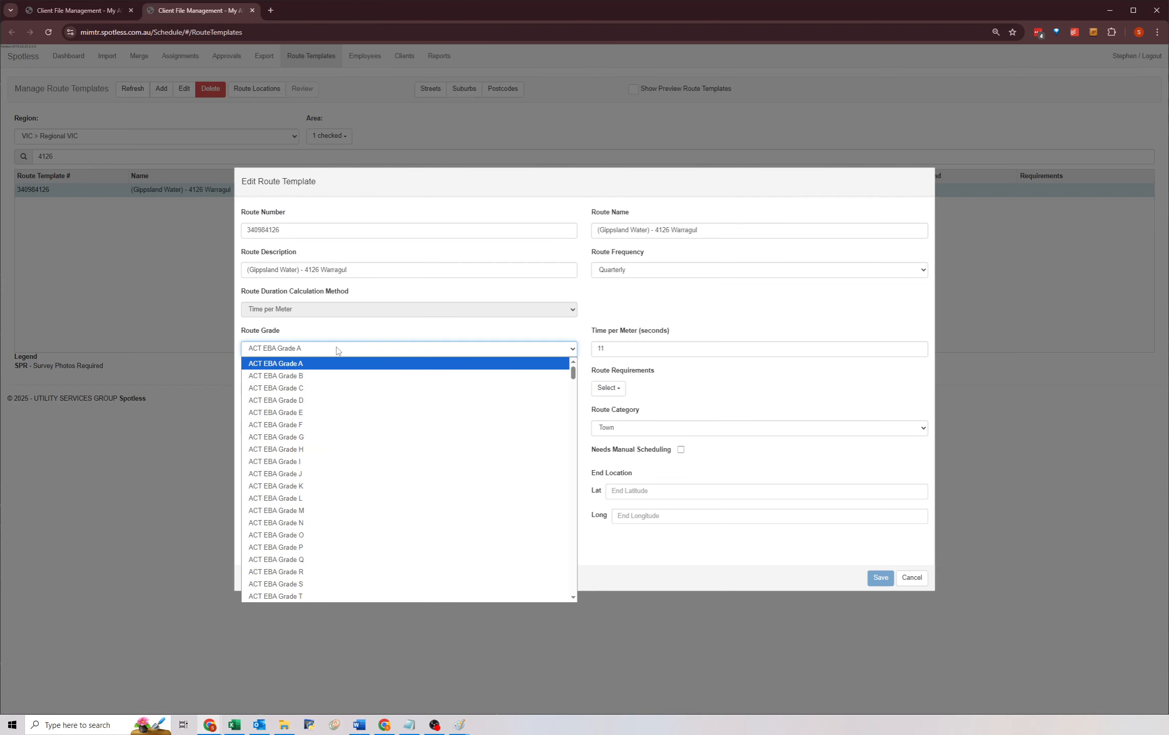
scroll(316, 468, down, 20)
scroll(316, 468, down, 5)
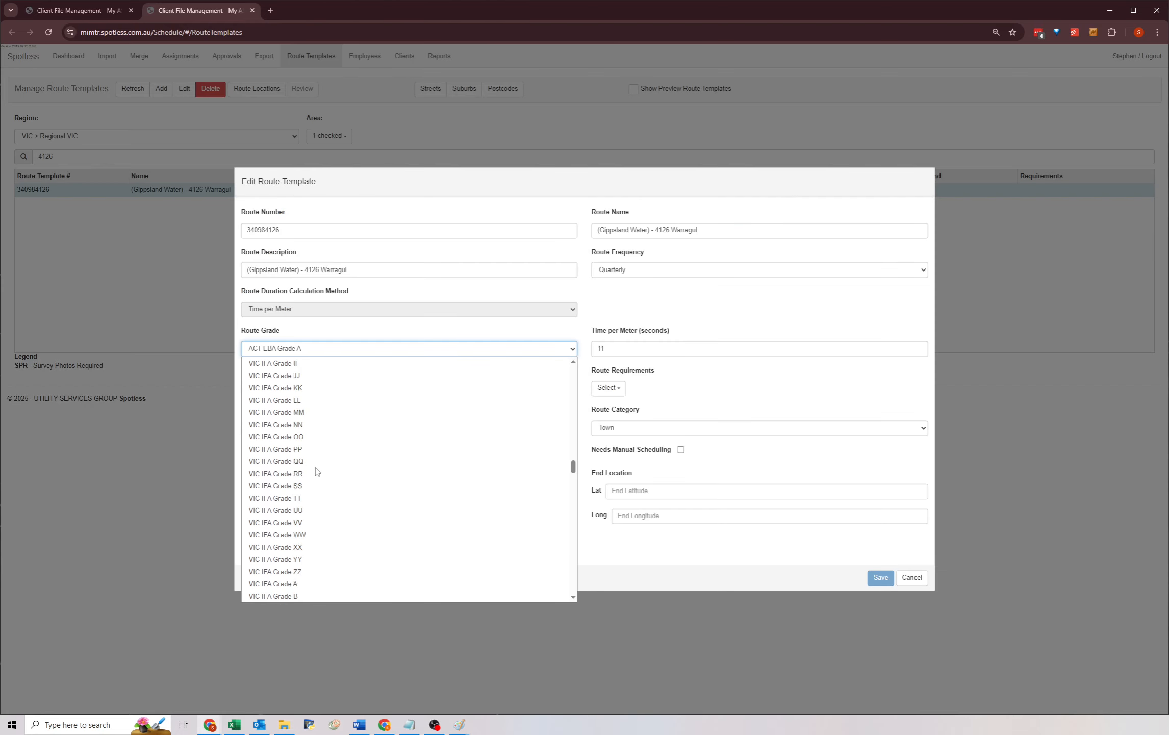
click(289, 453)
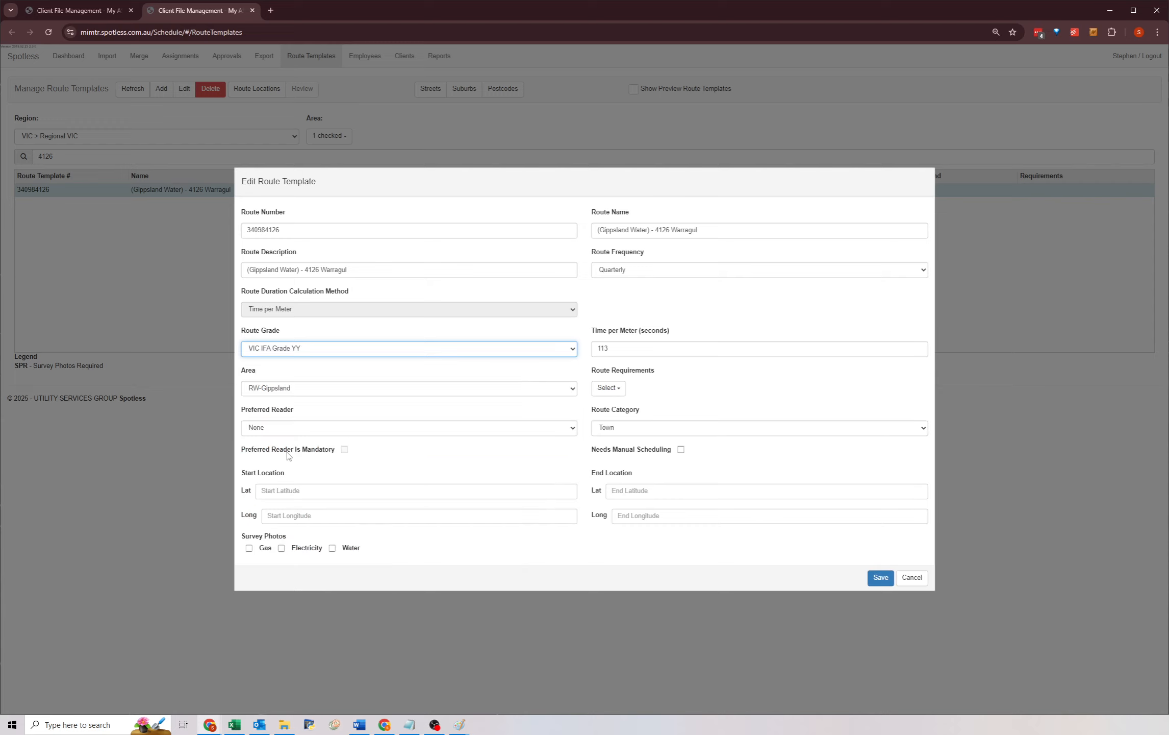
click(367, 407)
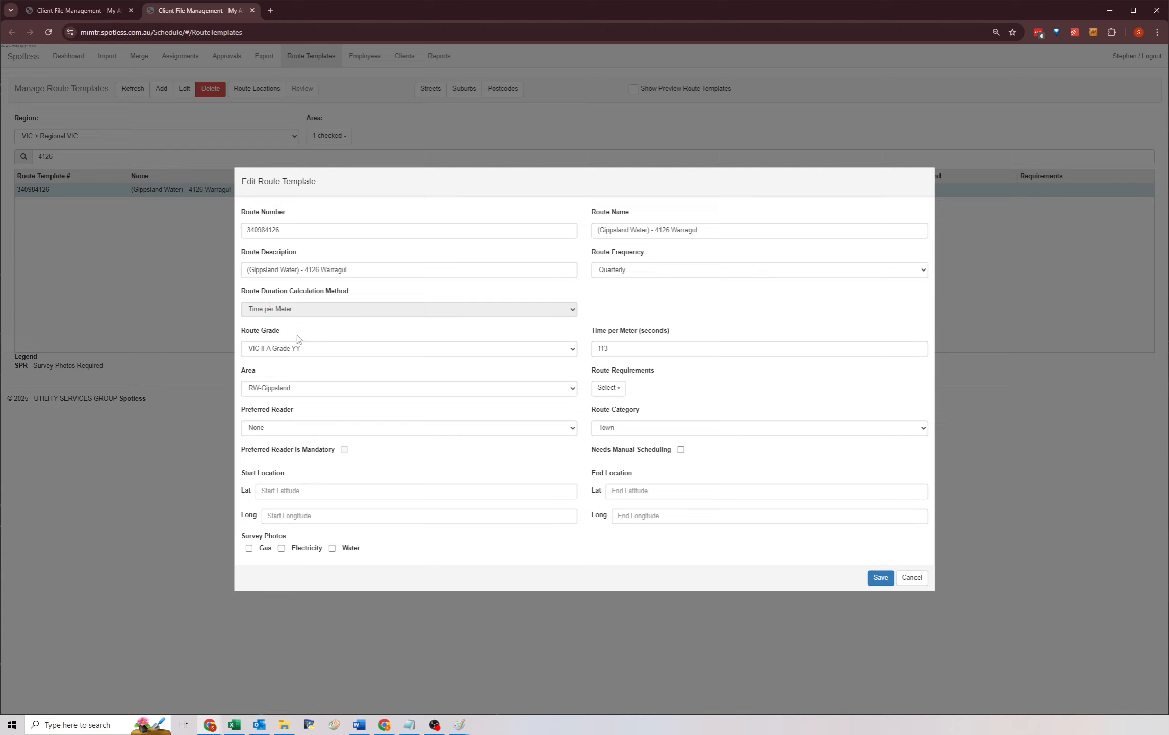
Review the template's route number and area fields, then save the template.
click(258, 352)
click(361, 331)
drag(289, 230, 232, 230)
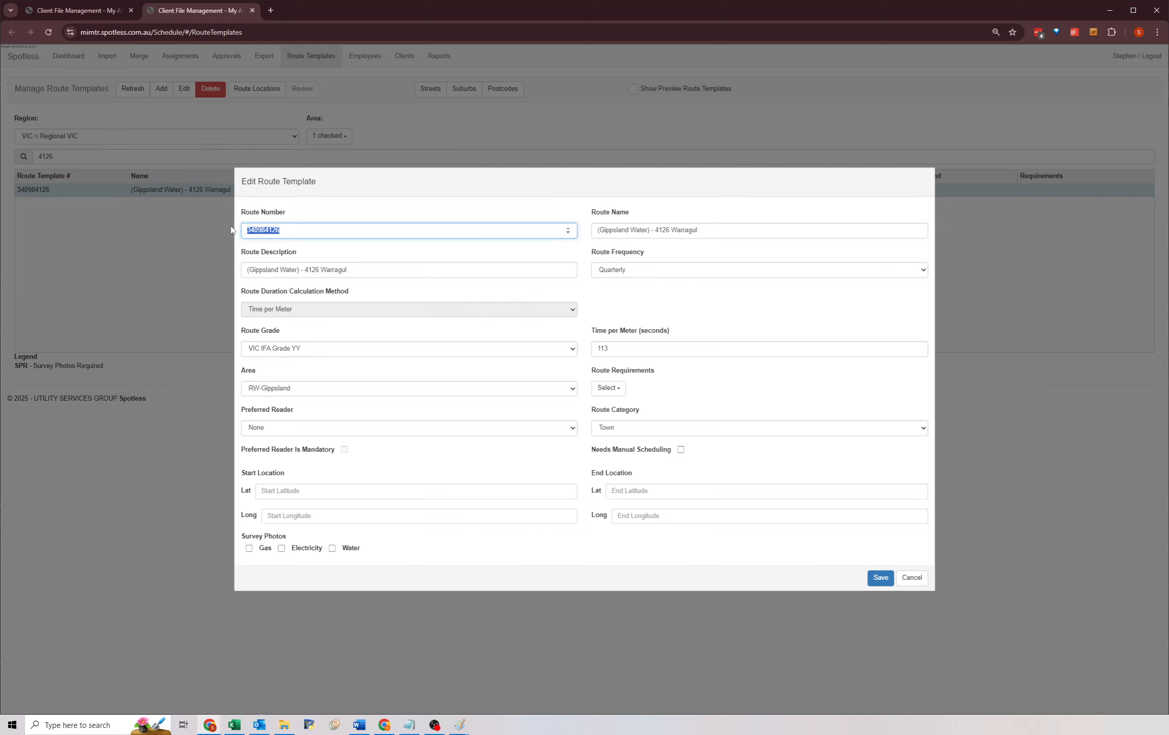
click(292, 231)
click(312, 336)
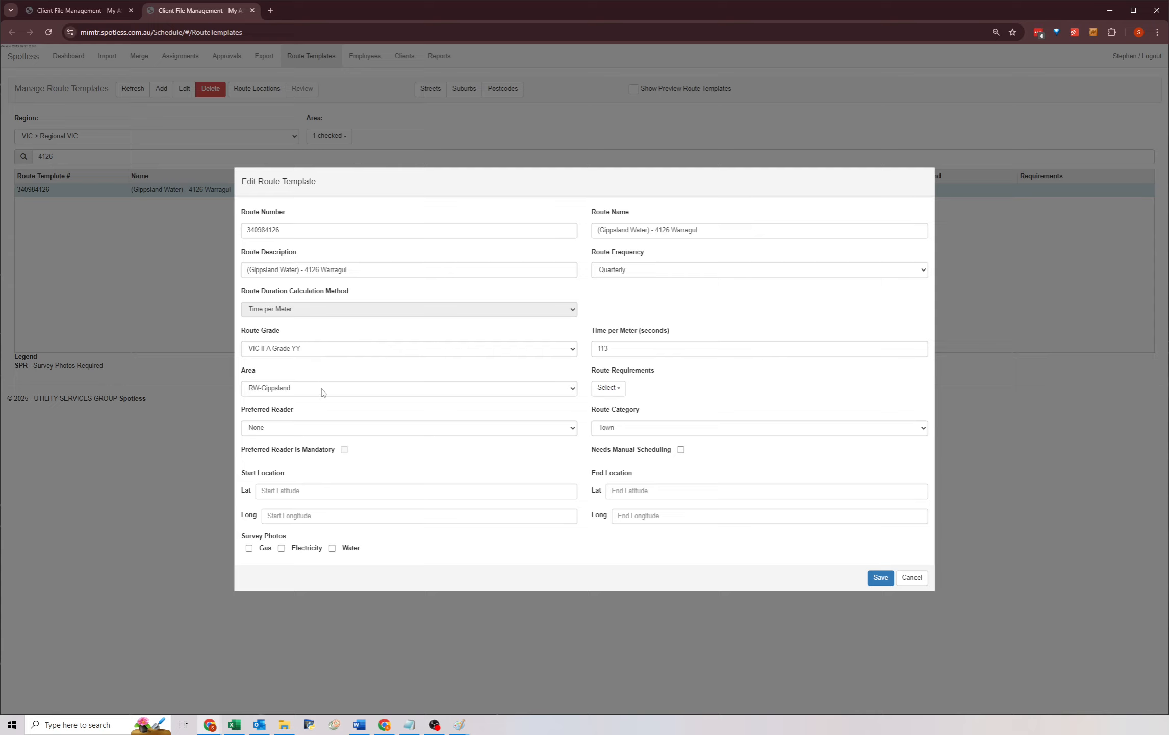
click(278, 389)
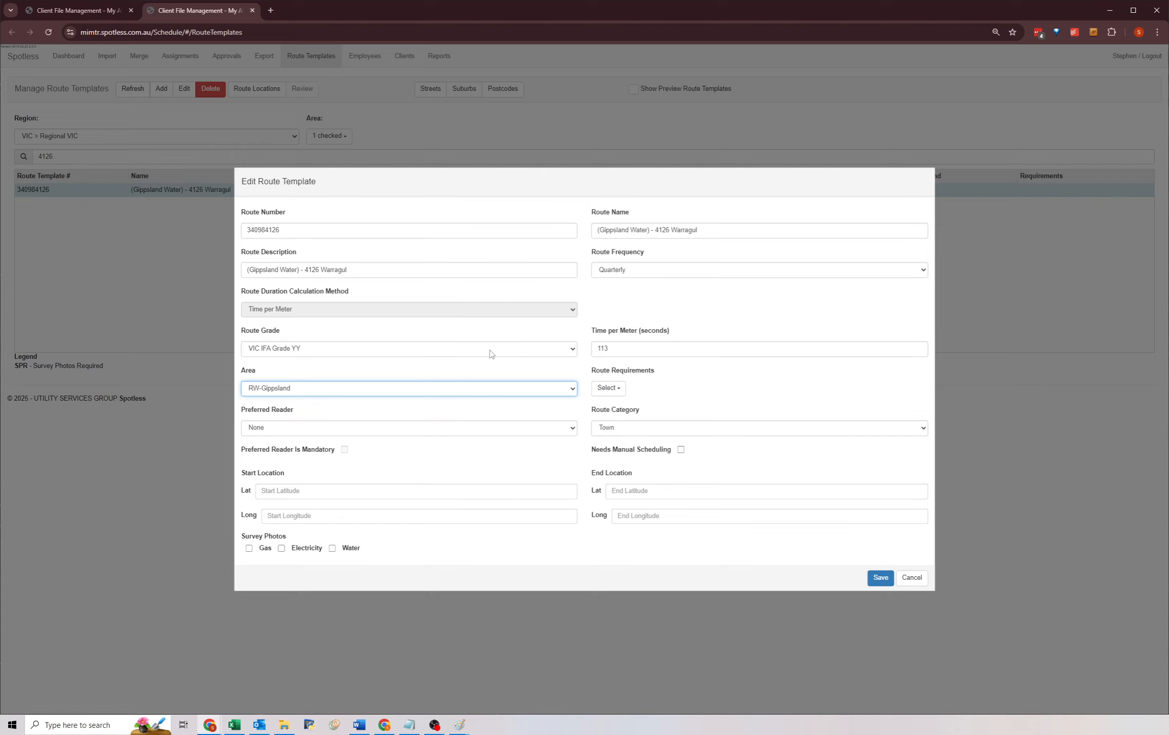
click(882, 580)
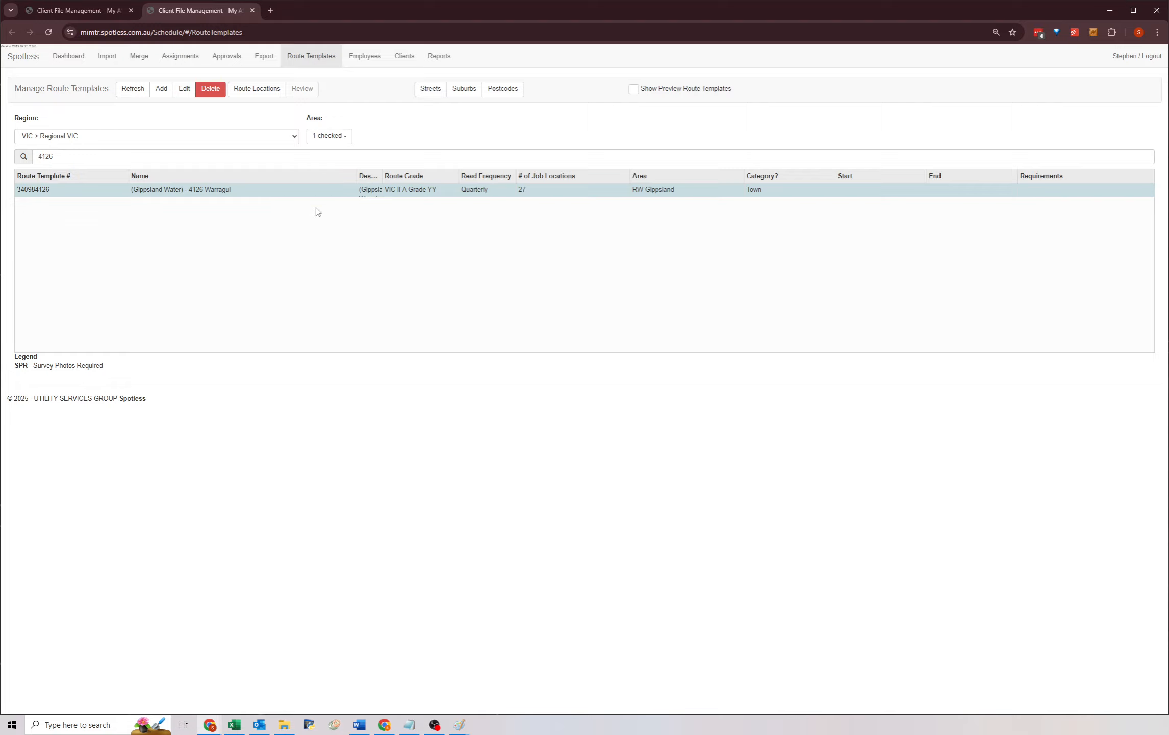
Return to the route merge page and create a work route from template 340984126 (Gippsland Water) - 4126 Warragul.
click(71, 10)
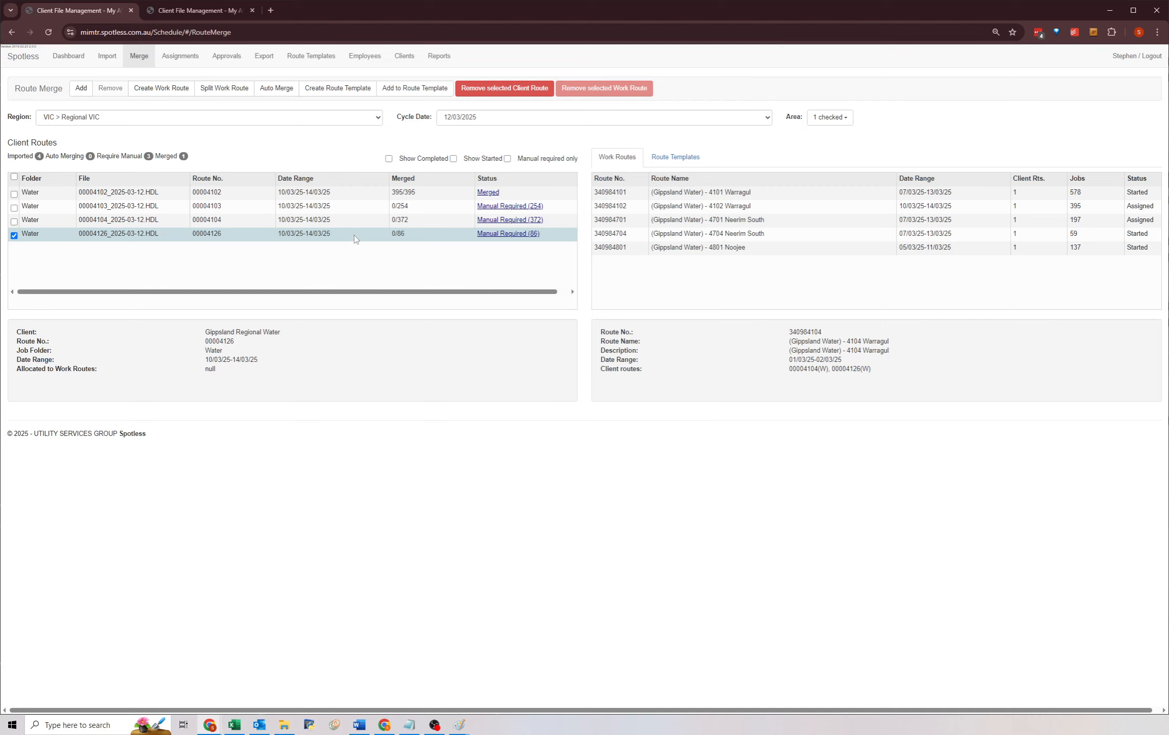
click(701, 220)
click(701, 234)
click(702, 249)
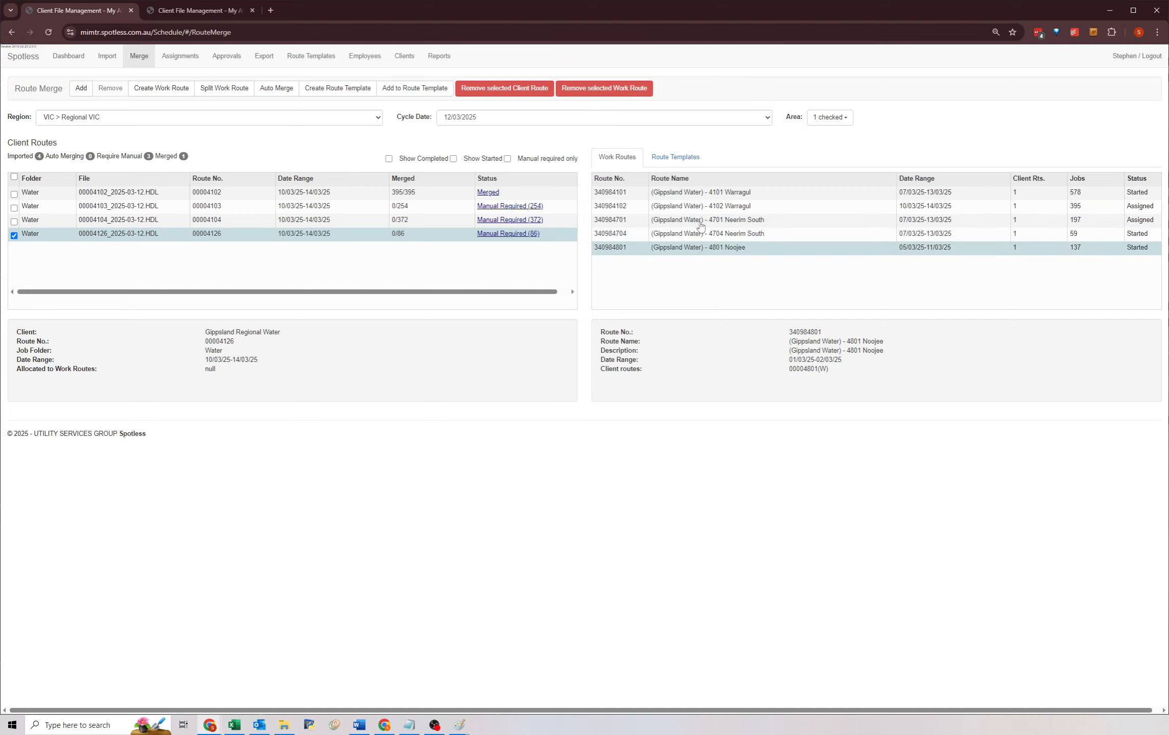
click(702, 223)
click(700, 235)
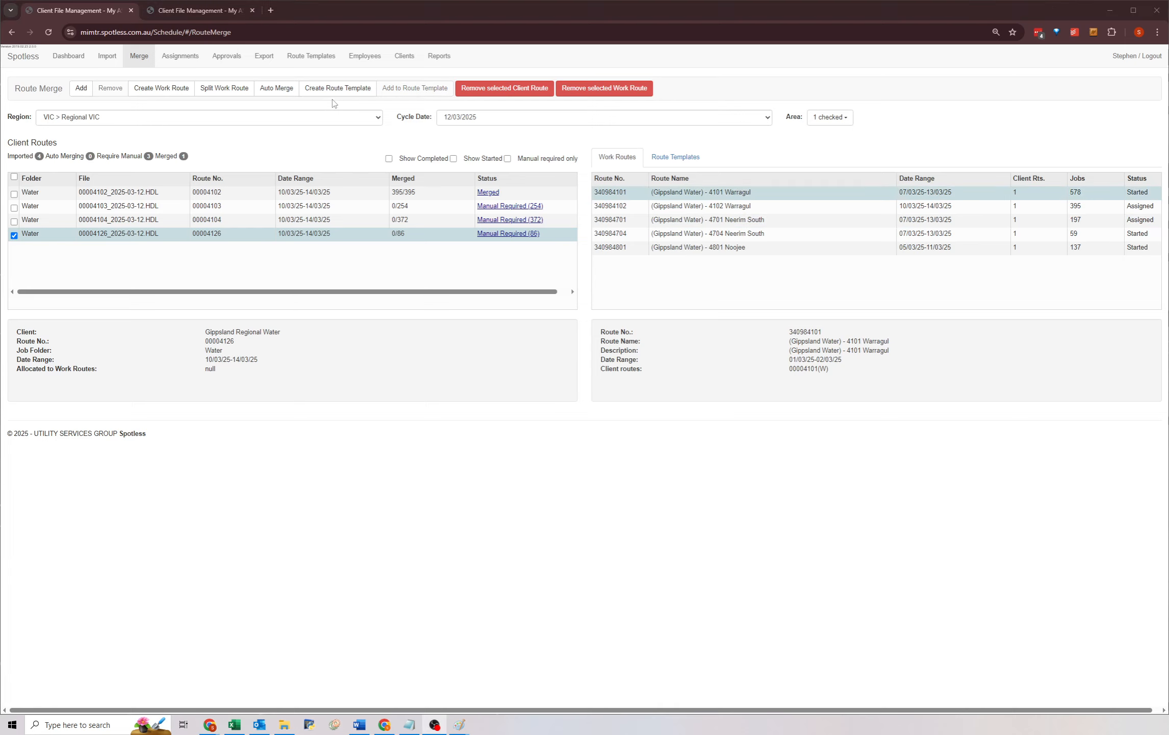
click(162, 89)
scroll(190, 329, down, 5)
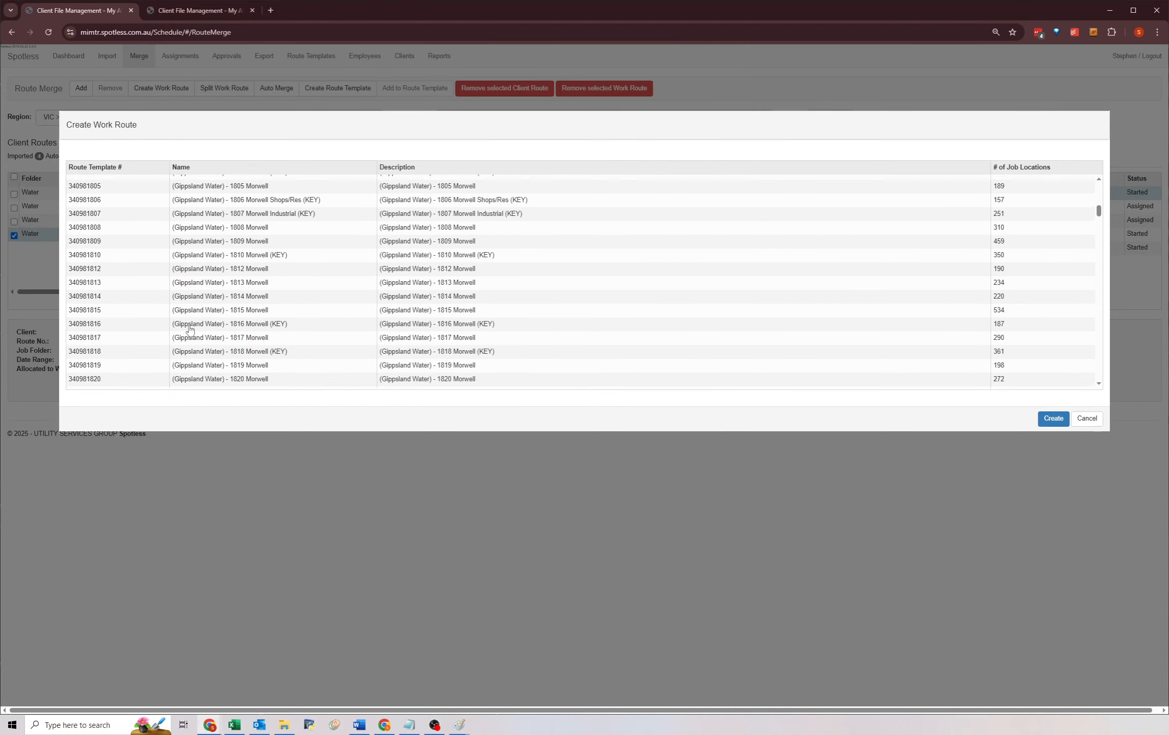
scroll(189, 329, down, 20)
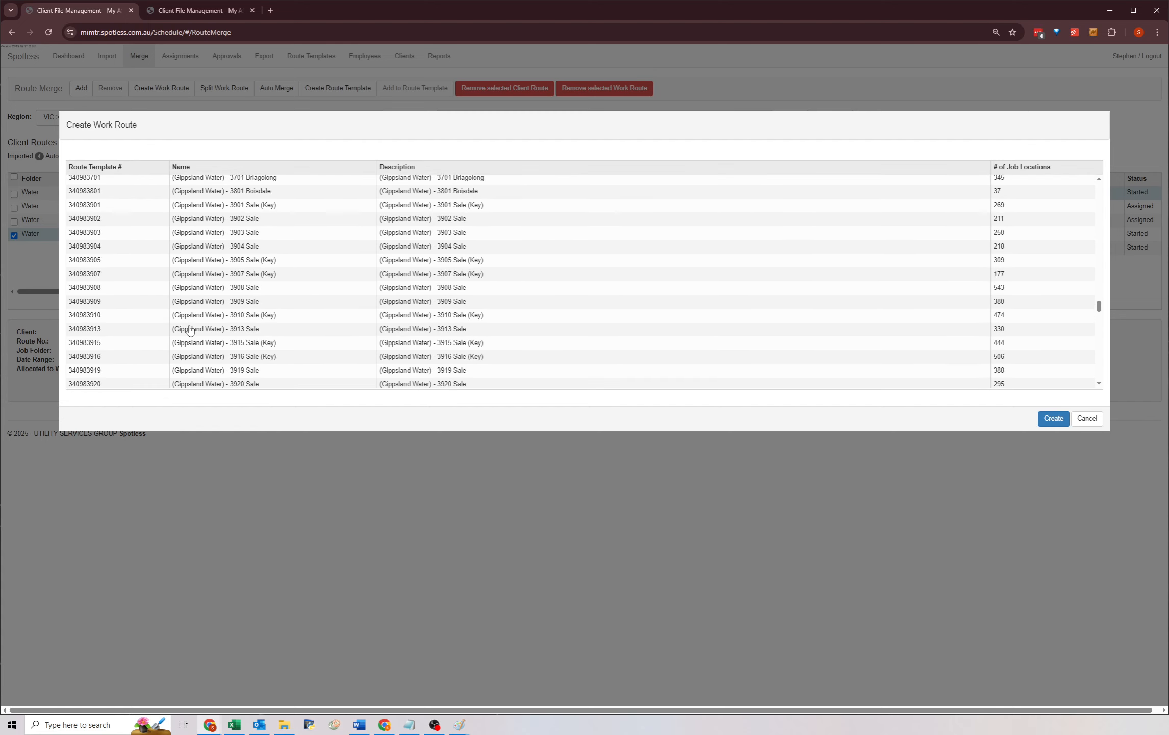
scroll(189, 329, down, 10)
click(118, 337)
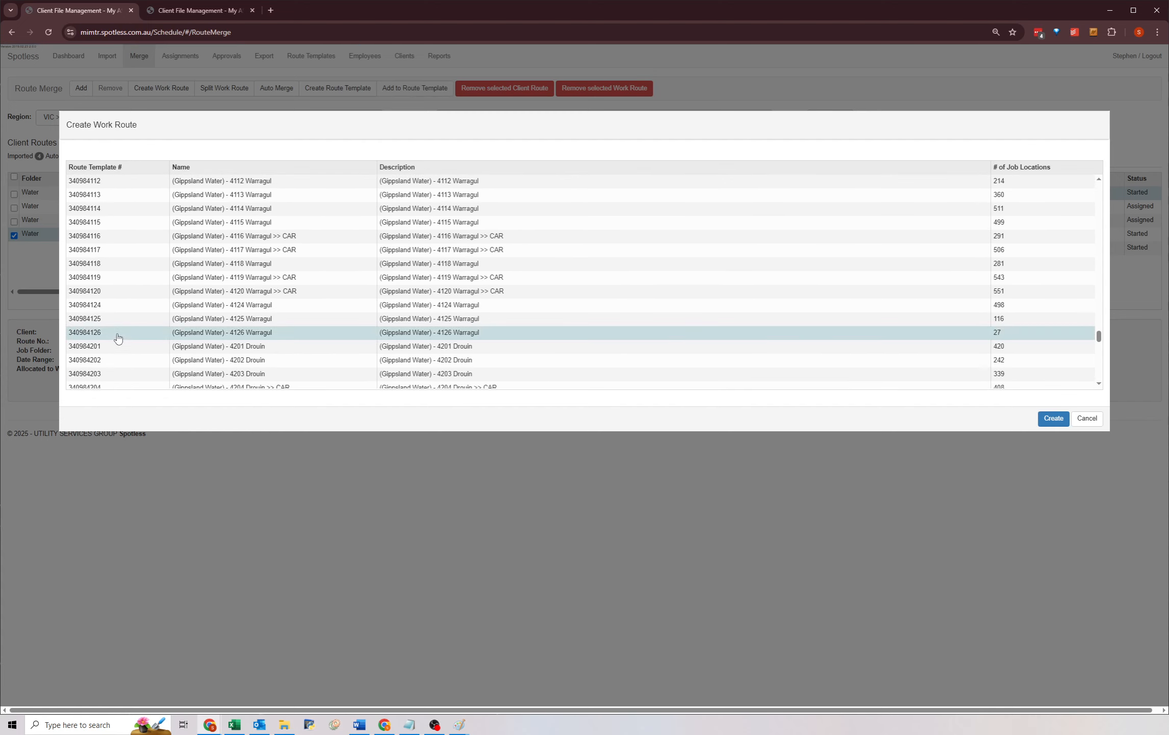
click(1053, 418)
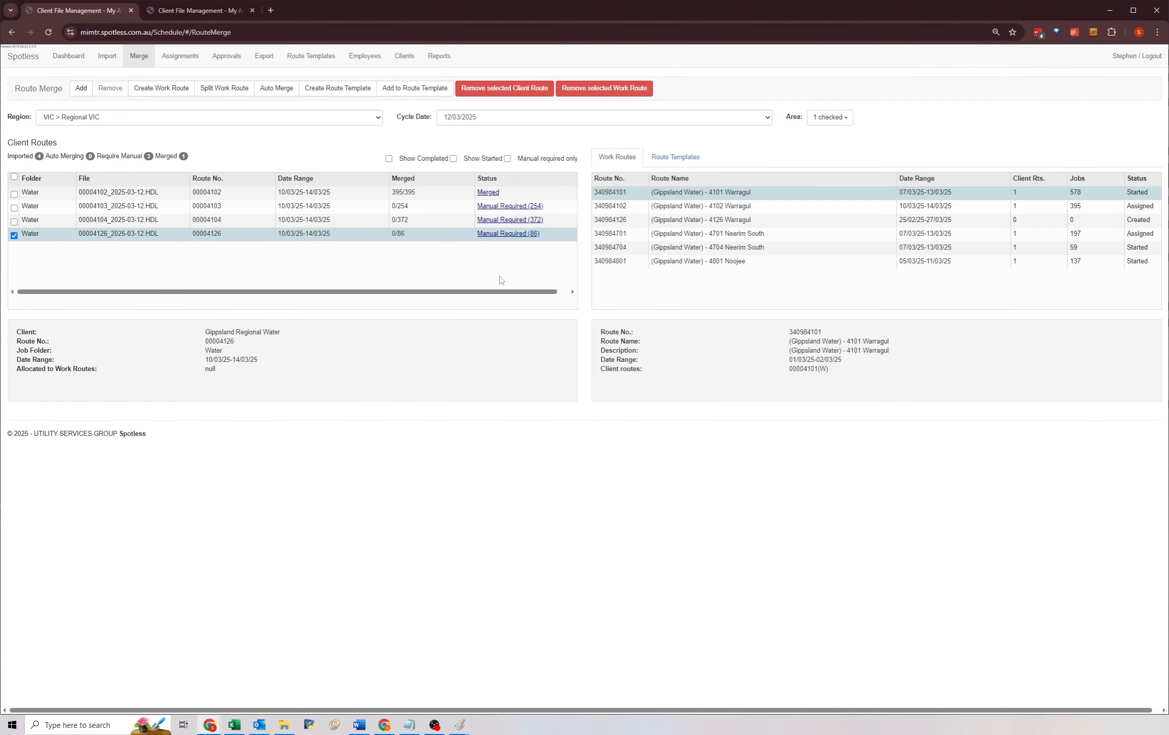
Select the new 4126 Warragul work route and auto-merge client route 00004126.
click(719, 221)
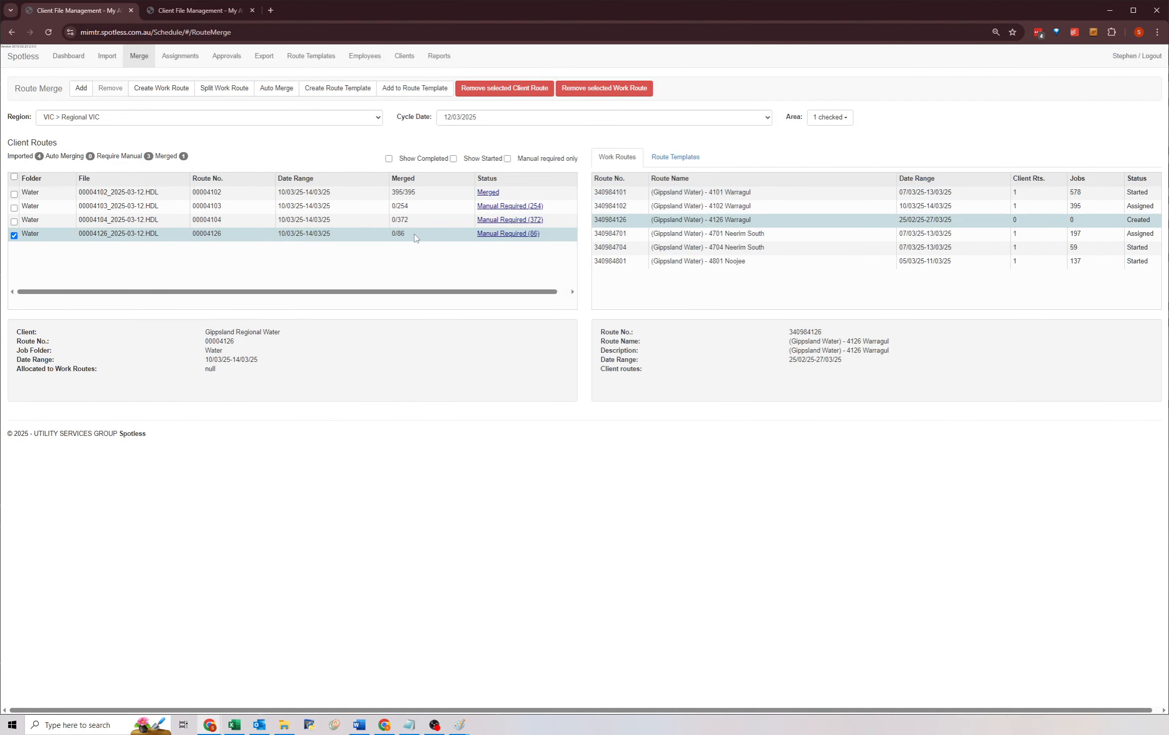
click(278, 88)
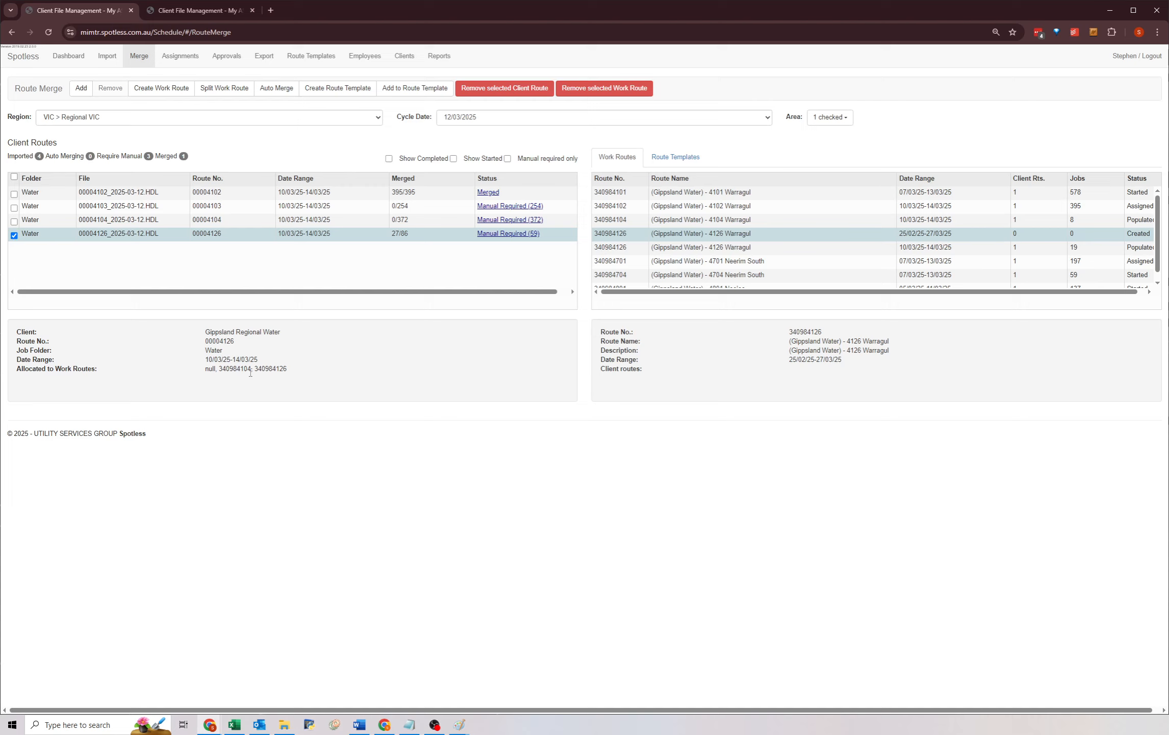
Remove work route 340984104 (Gippsland Water) - 4104 Warragul from the merge.
double_click(250, 370)
click(727, 219)
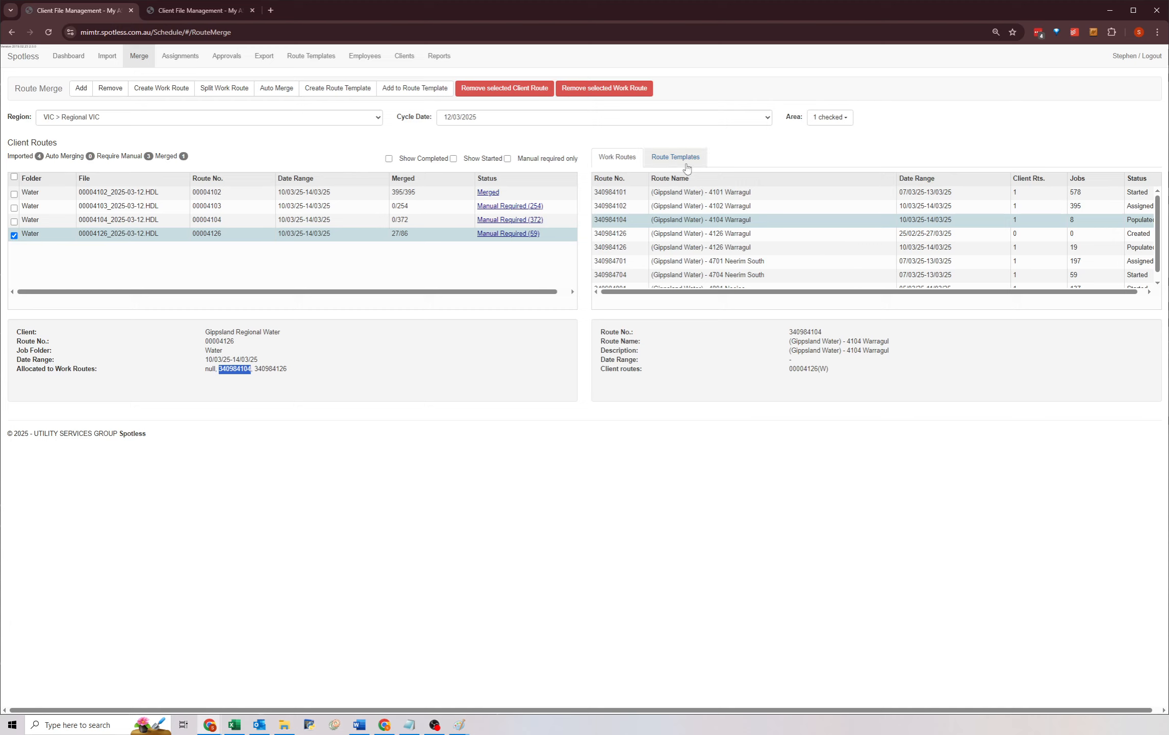
click(848, 232)
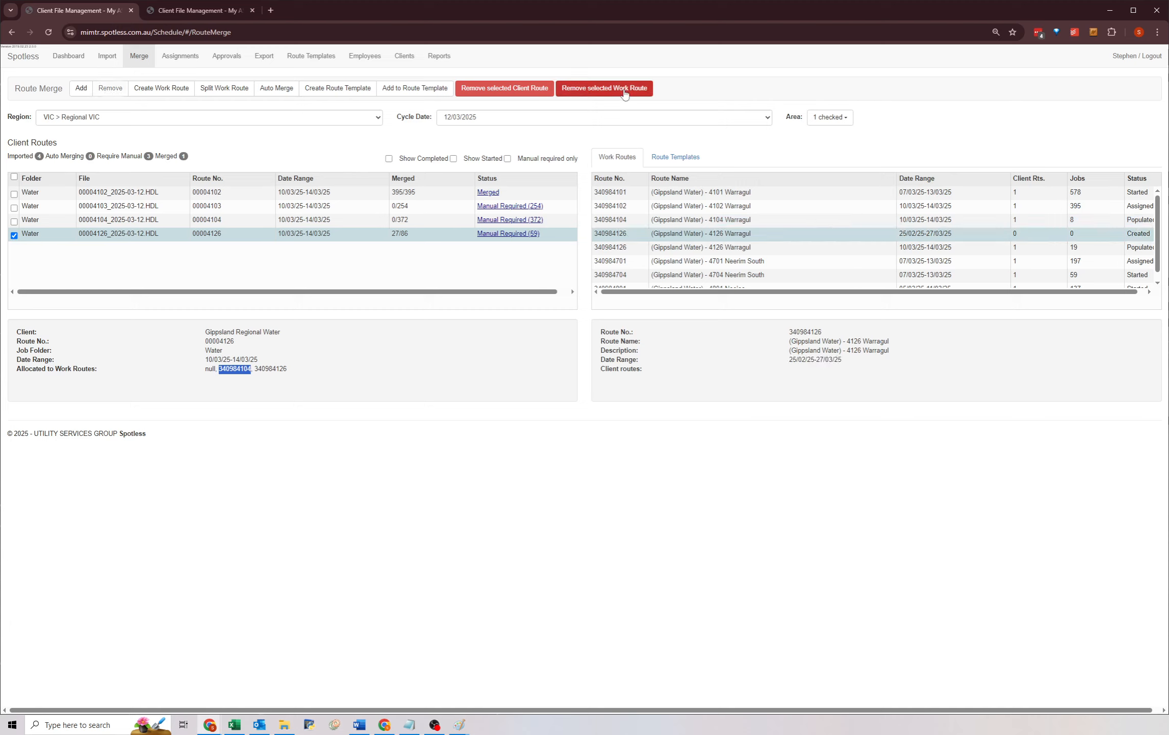
click(797, 221)
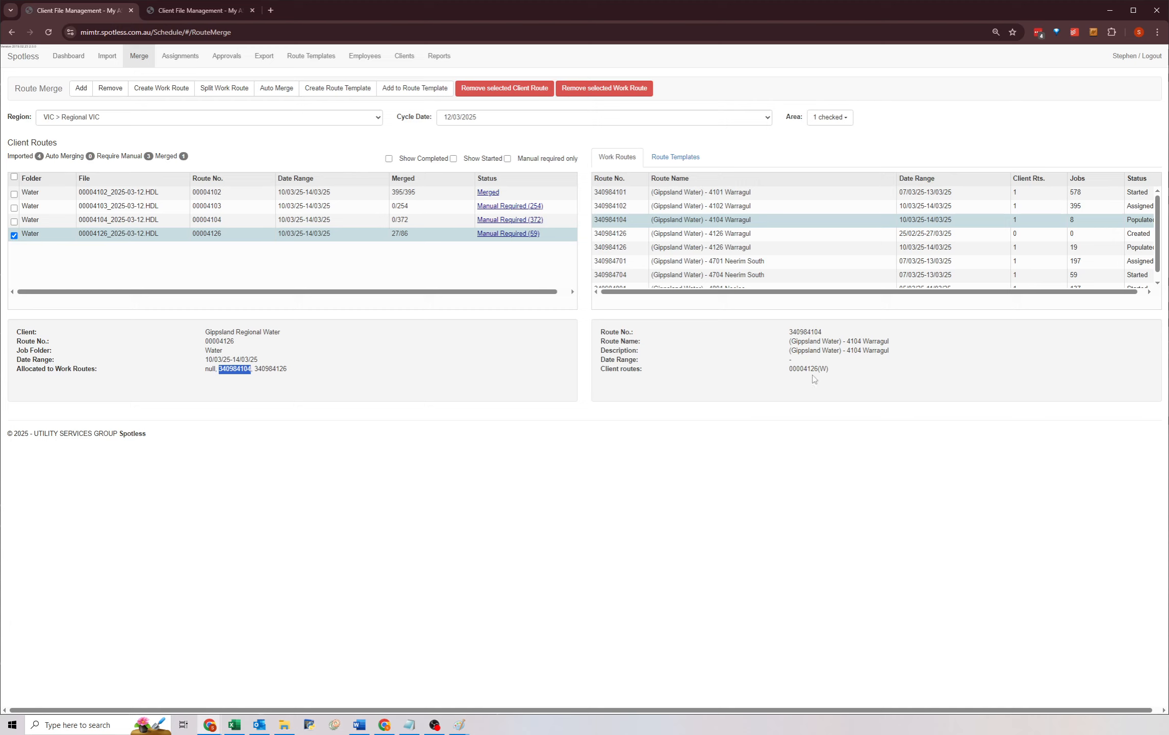
drag(787, 334, 864, 376)
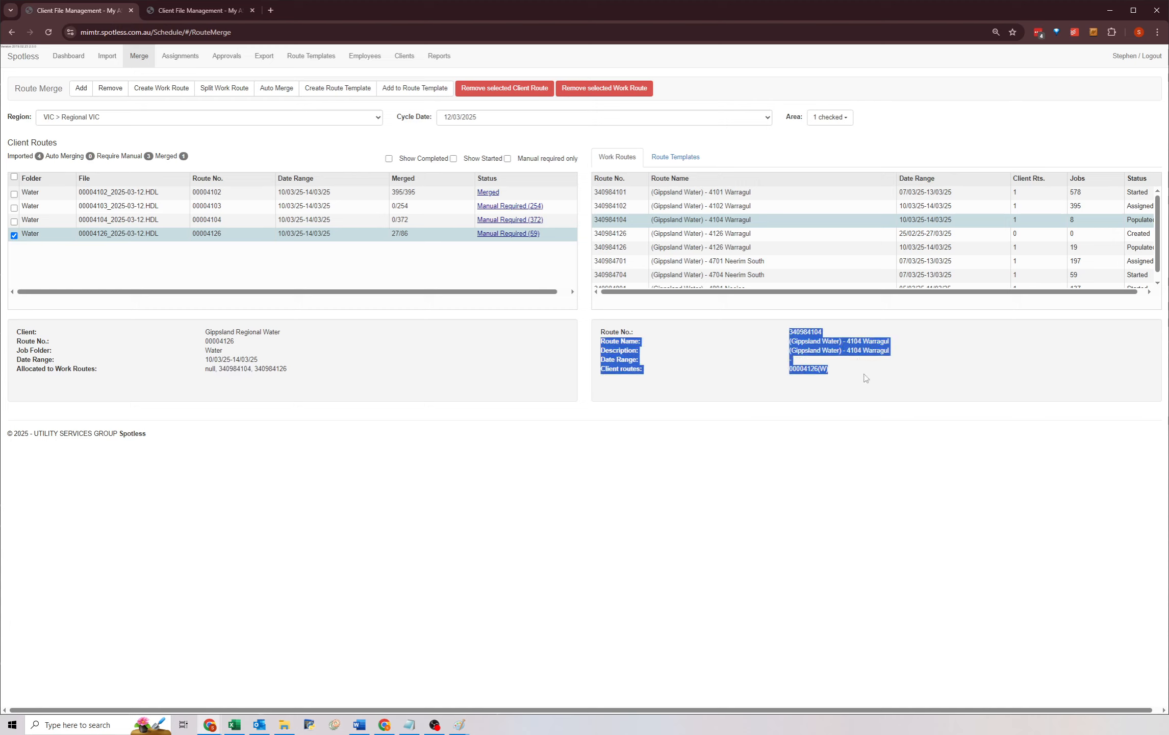
click(863, 377)
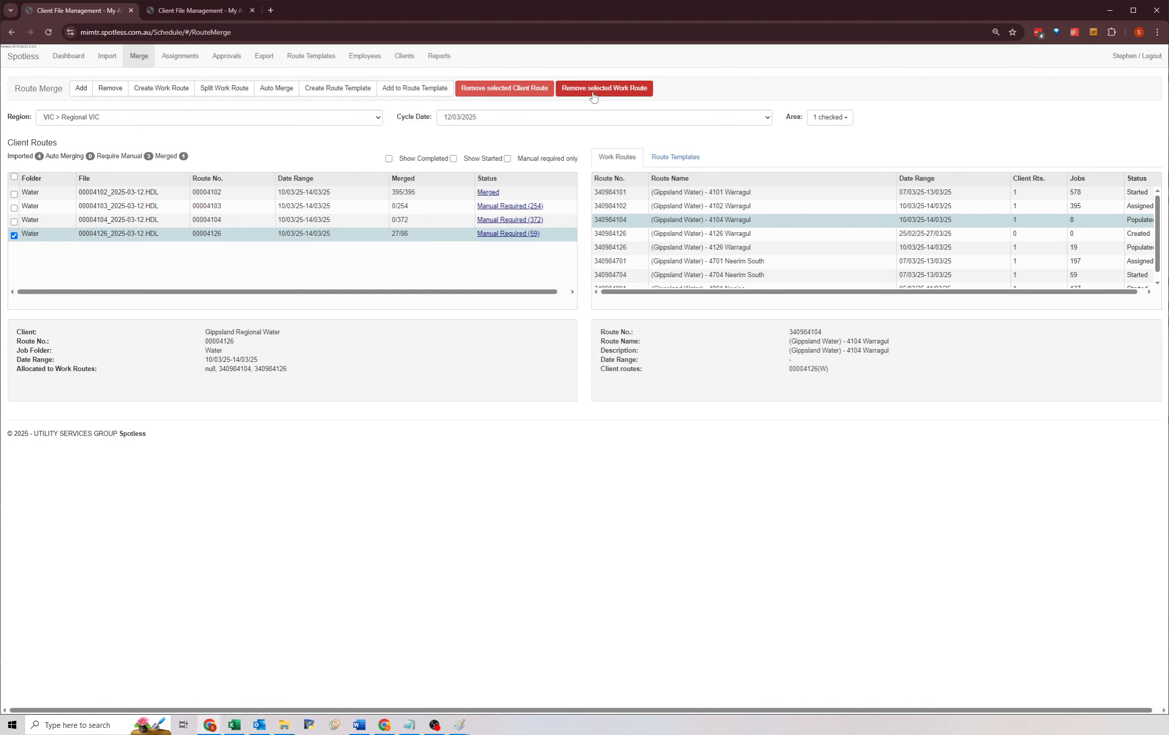
click(622, 90)
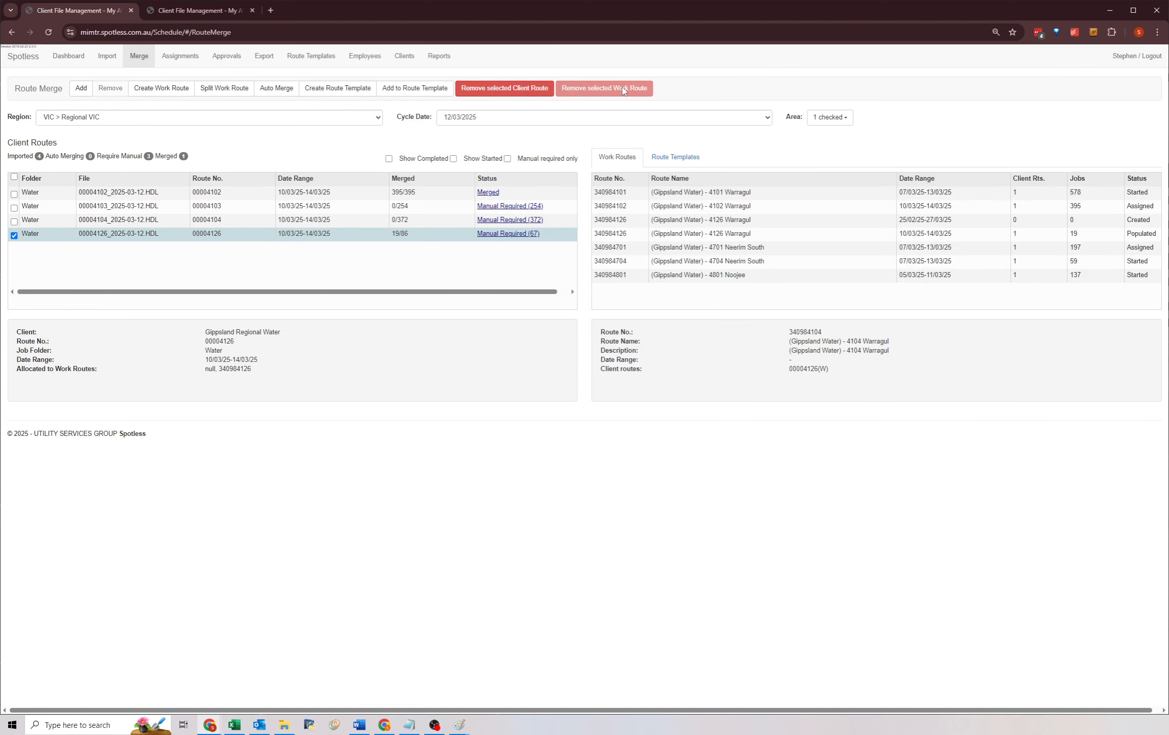
Remove the duplicate 4126 Warragul work route dated 25/02/25-27/03/25.
click(794, 222)
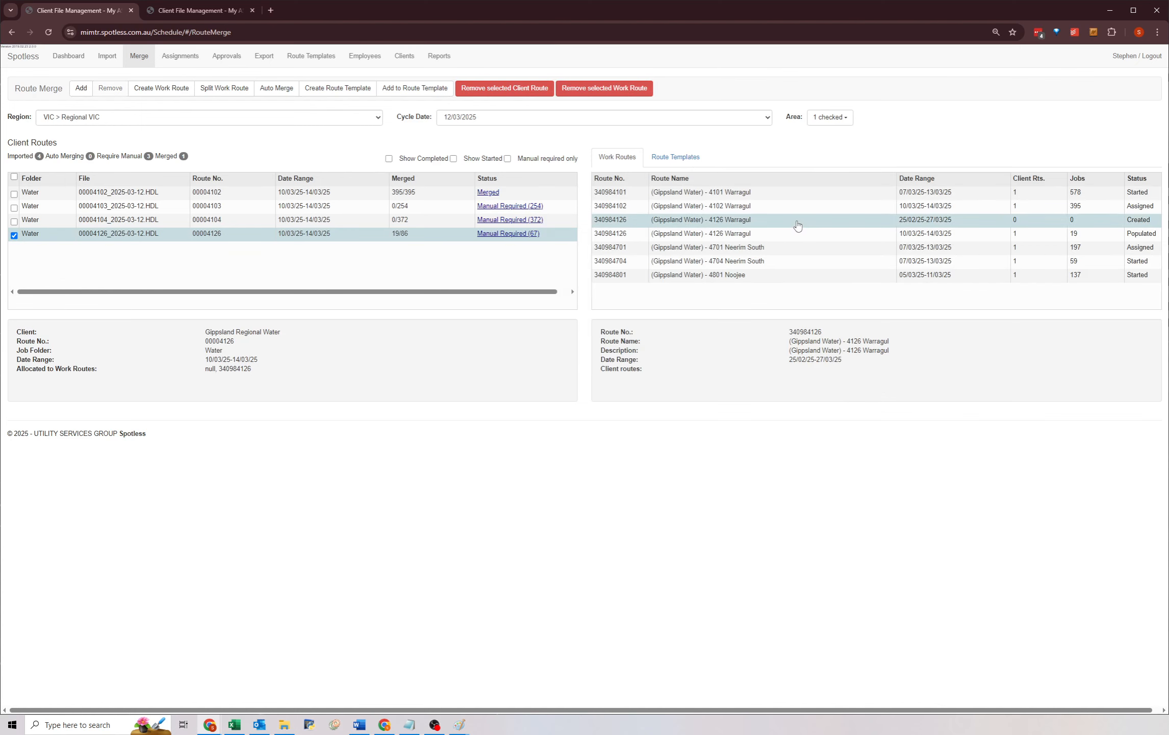
click(755, 237)
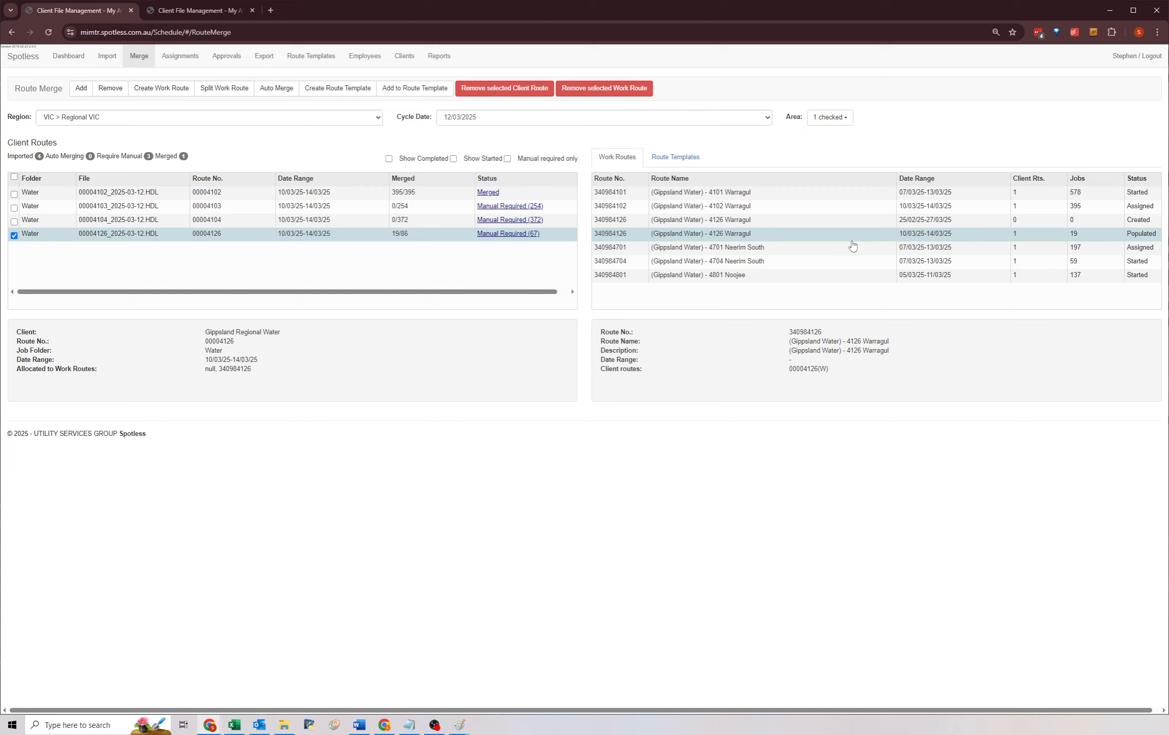
click(776, 224)
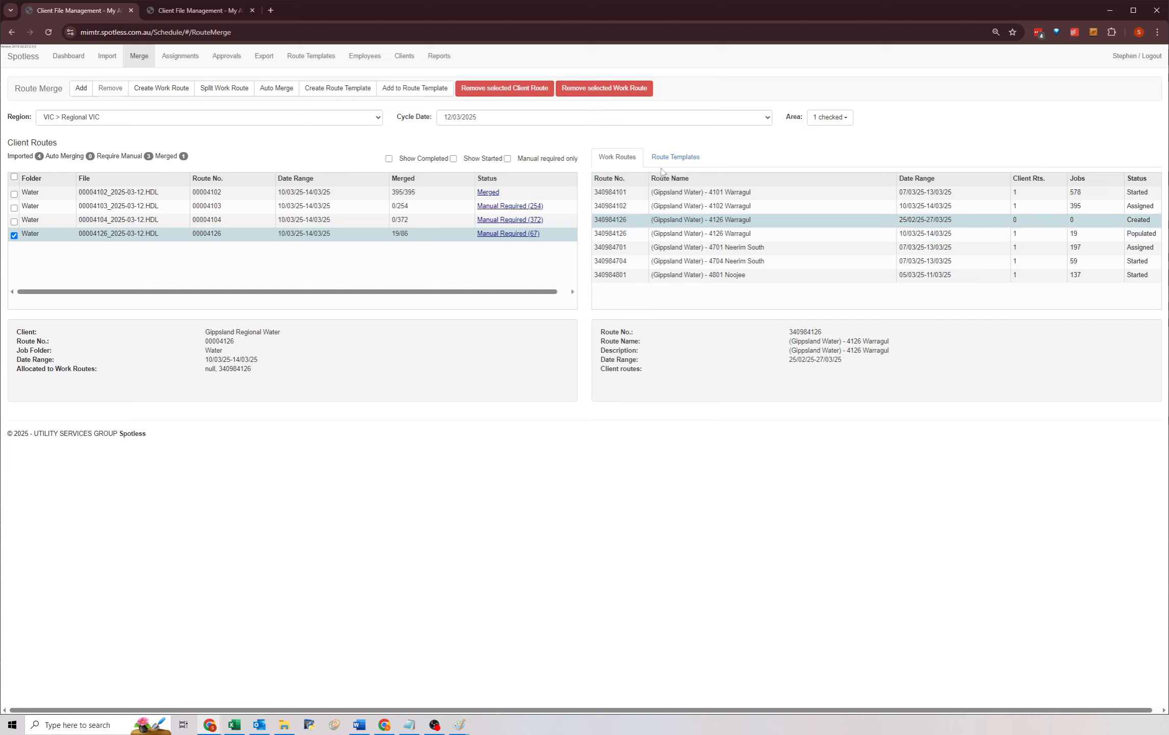
click(1088, 237)
click(1063, 220)
click(577, 90)
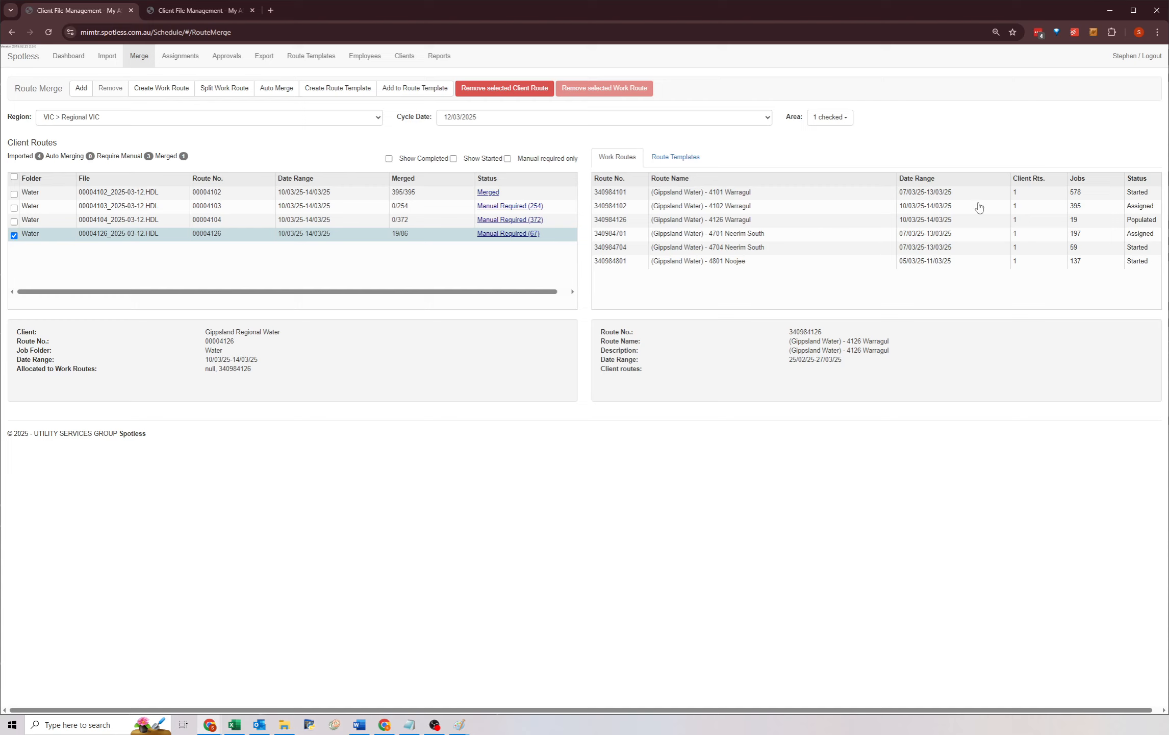
Auto-merge client routes 00004103 and 00004104 one after the other.
click(738, 220)
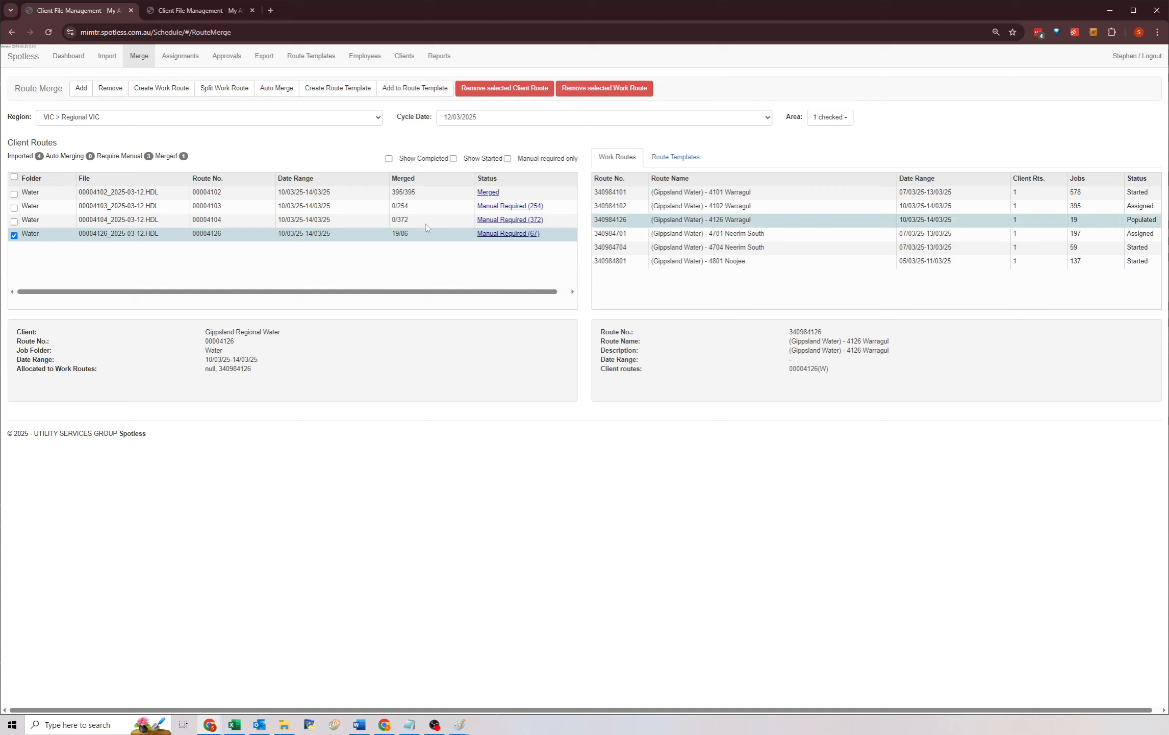
click(422, 207)
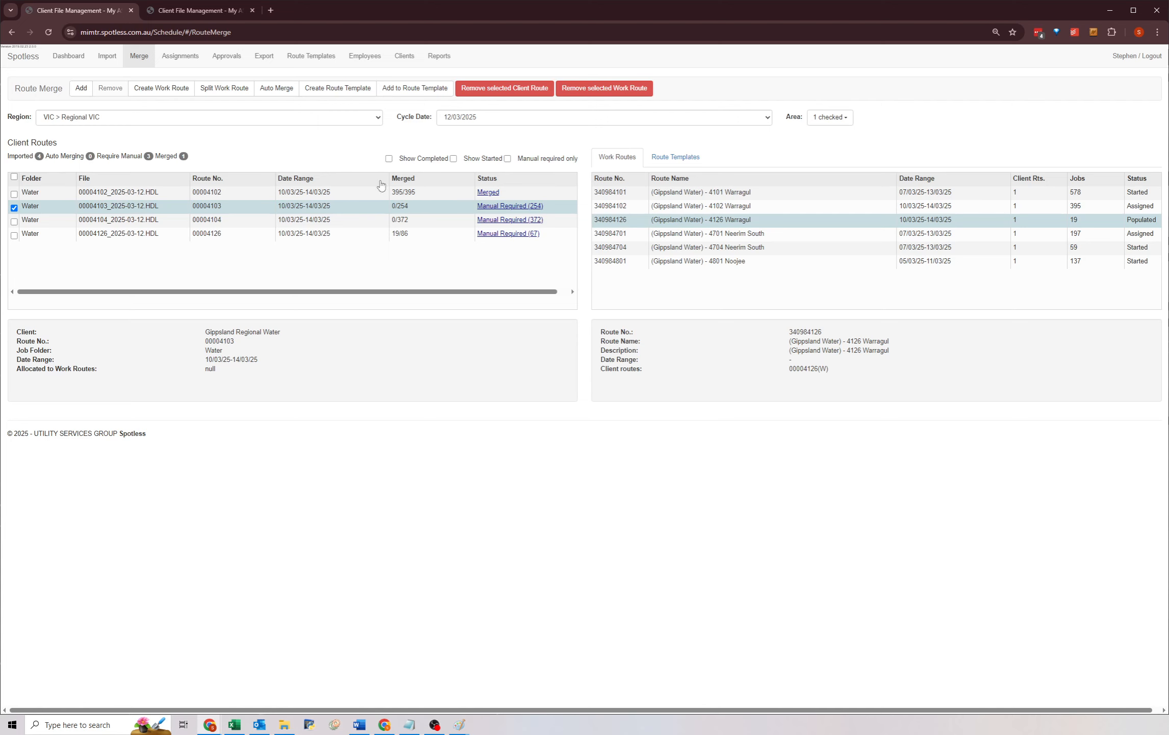
click(279, 95)
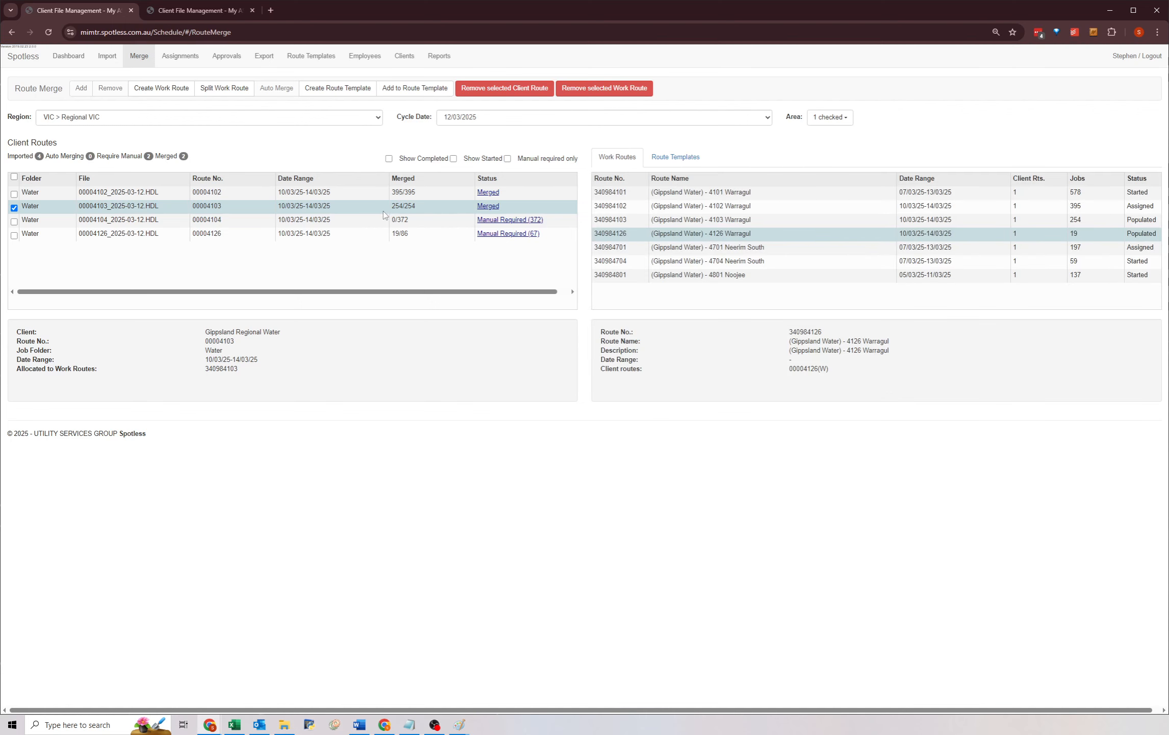
click(388, 222)
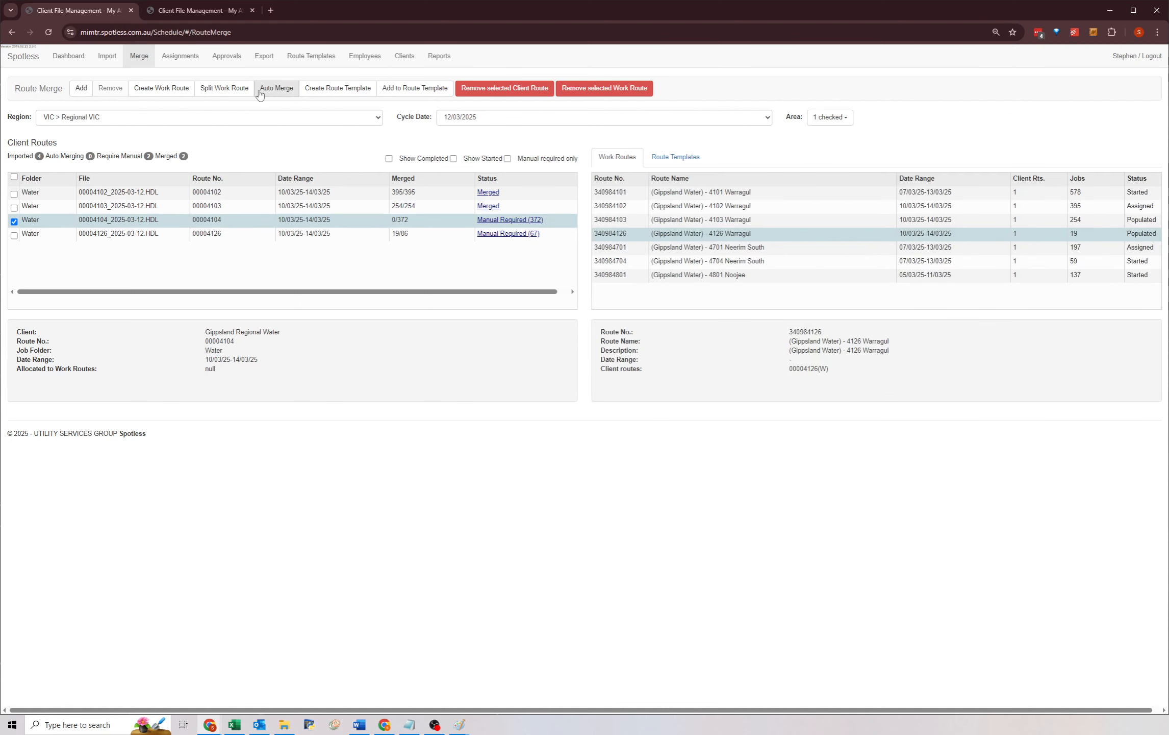
click(278, 90)
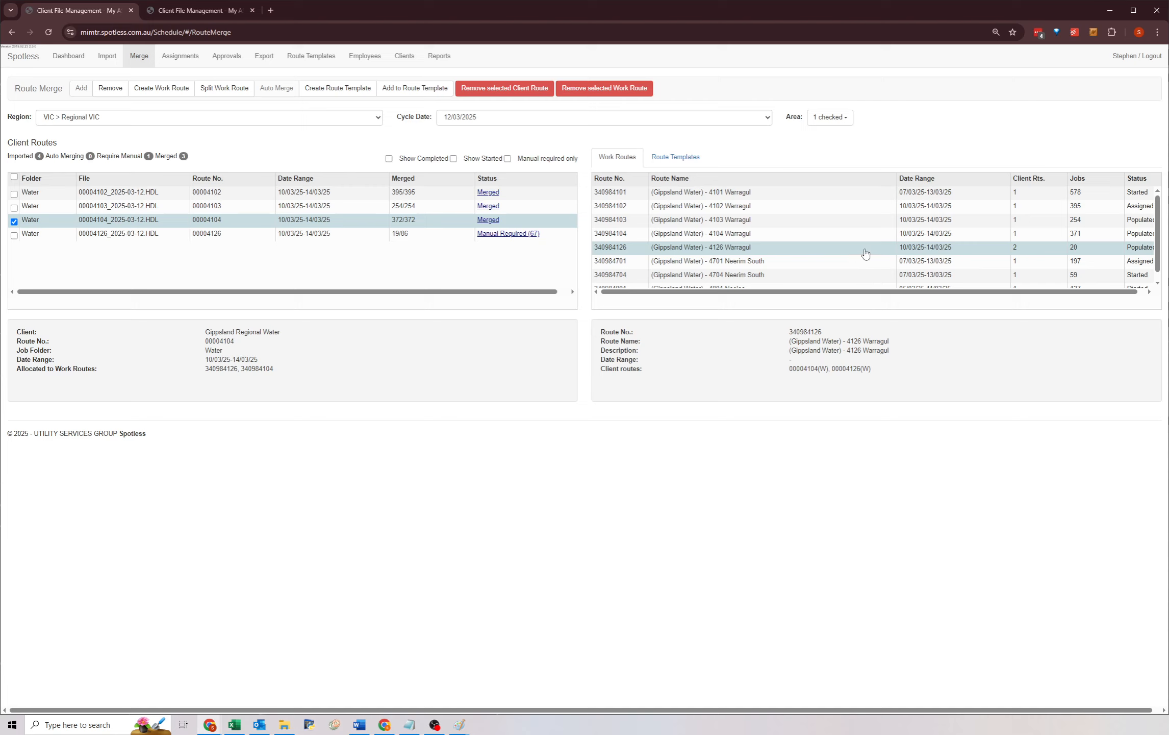
Review the 4104 Warragul work route's details and reselect client route 00004126.
click(828, 237)
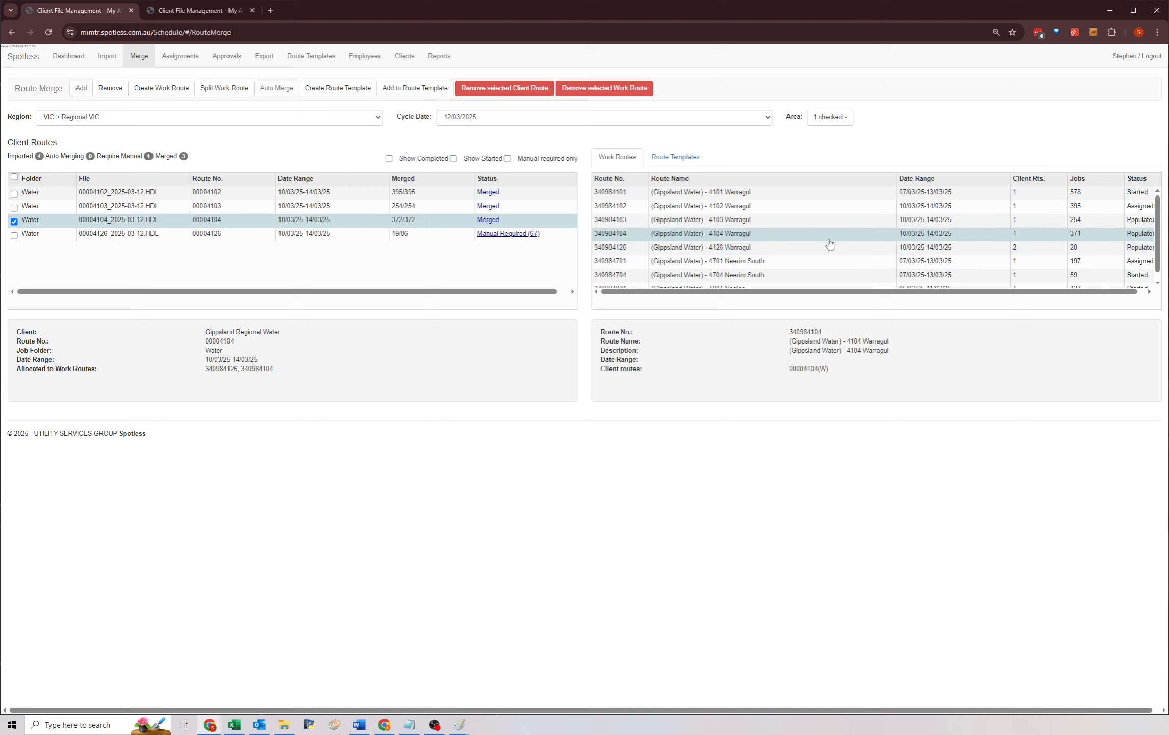
drag(808, 332, 817, 374)
click(816, 373)
click(437, 238)
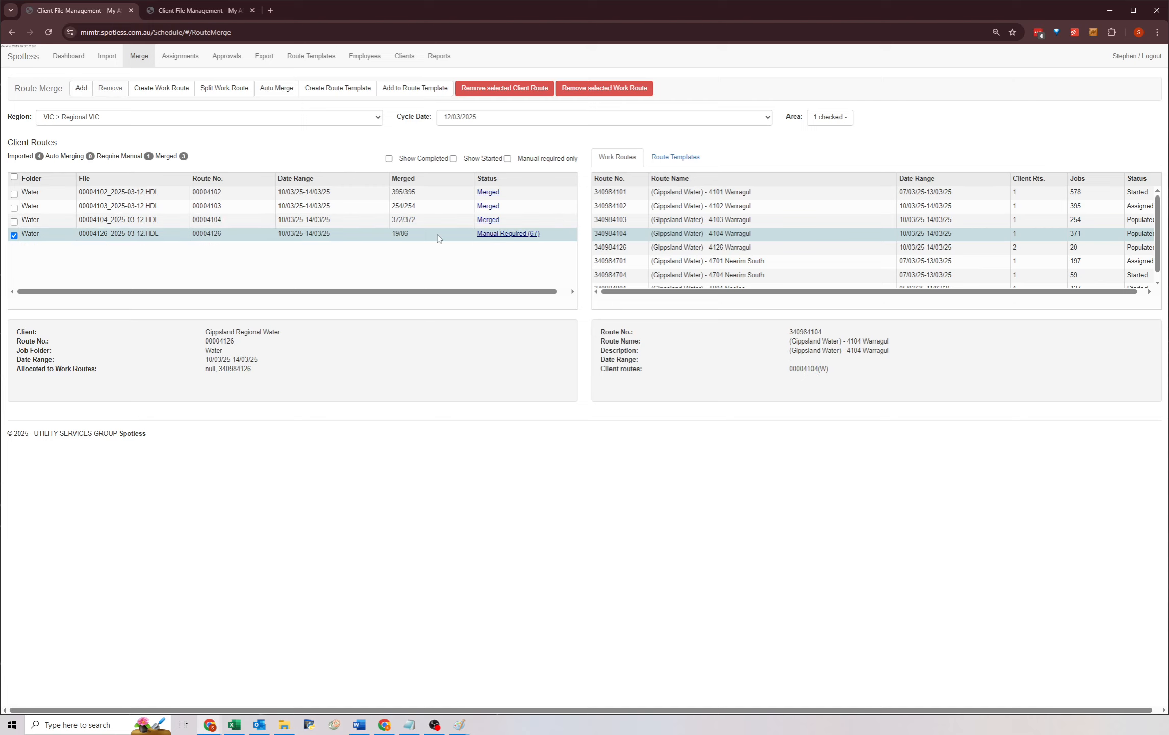
Remove work route 340984126 (Gippsland Water) - 4126 Warragul from the merge.
click(782, 250)
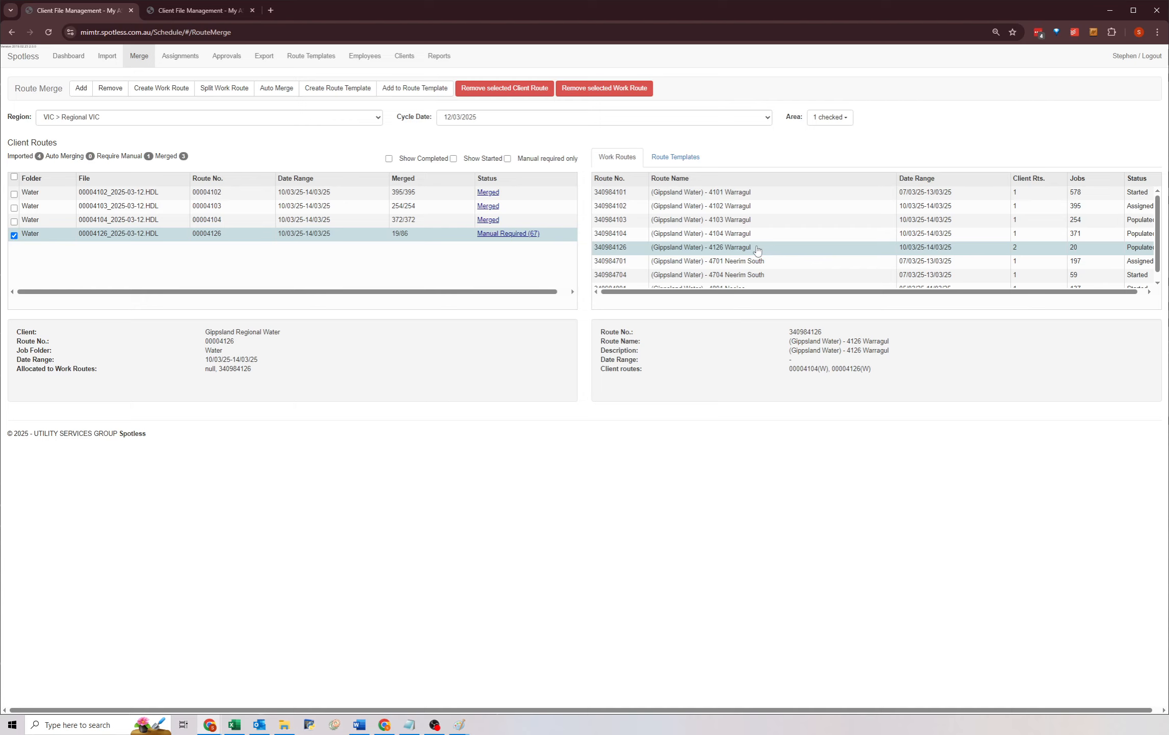
click(612, 93)
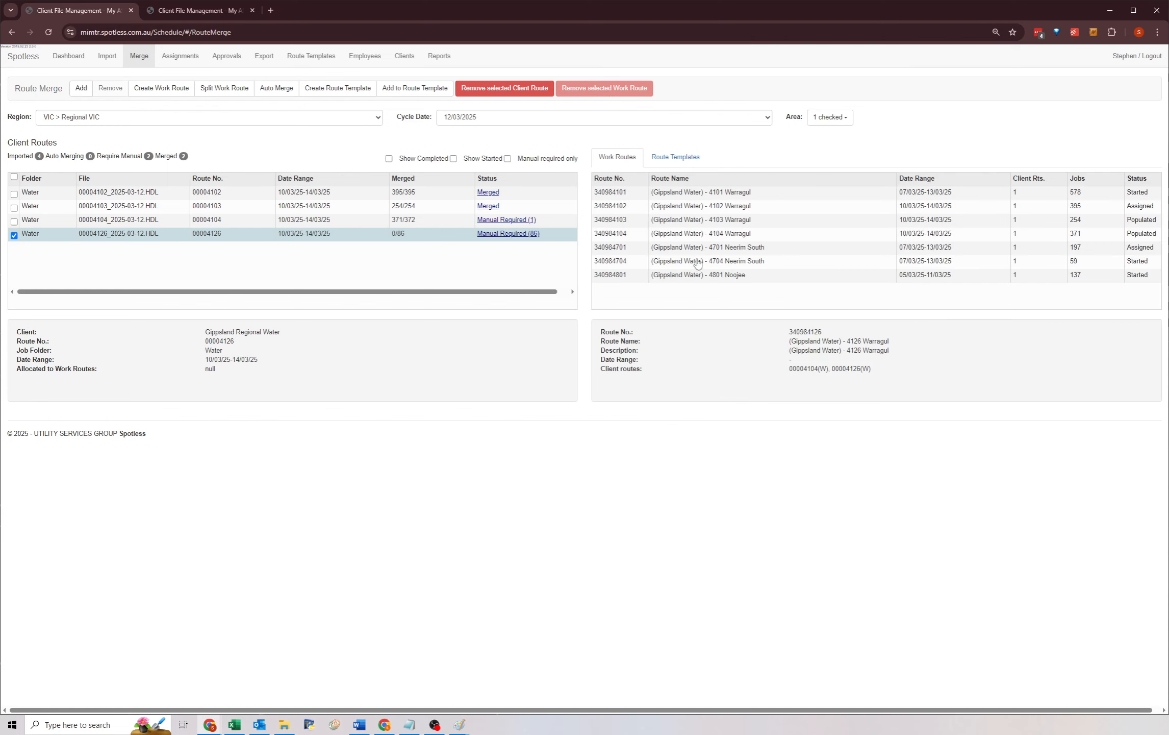
click(497, 221)
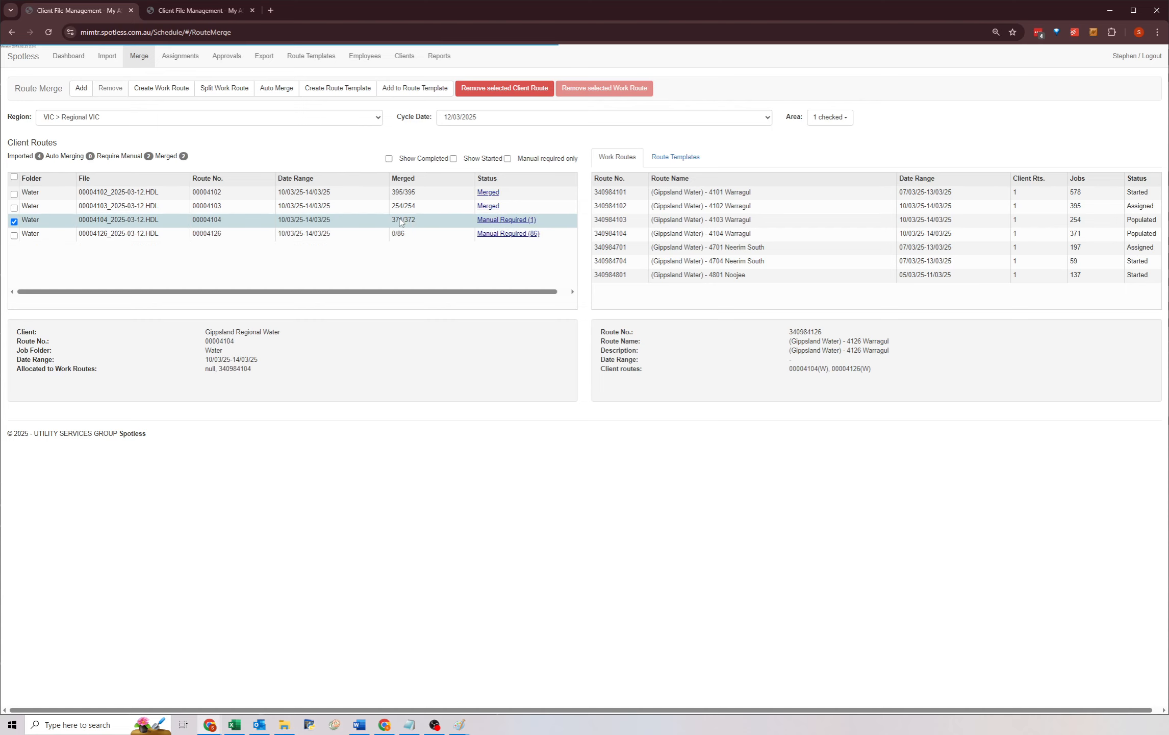
click(512, 220)
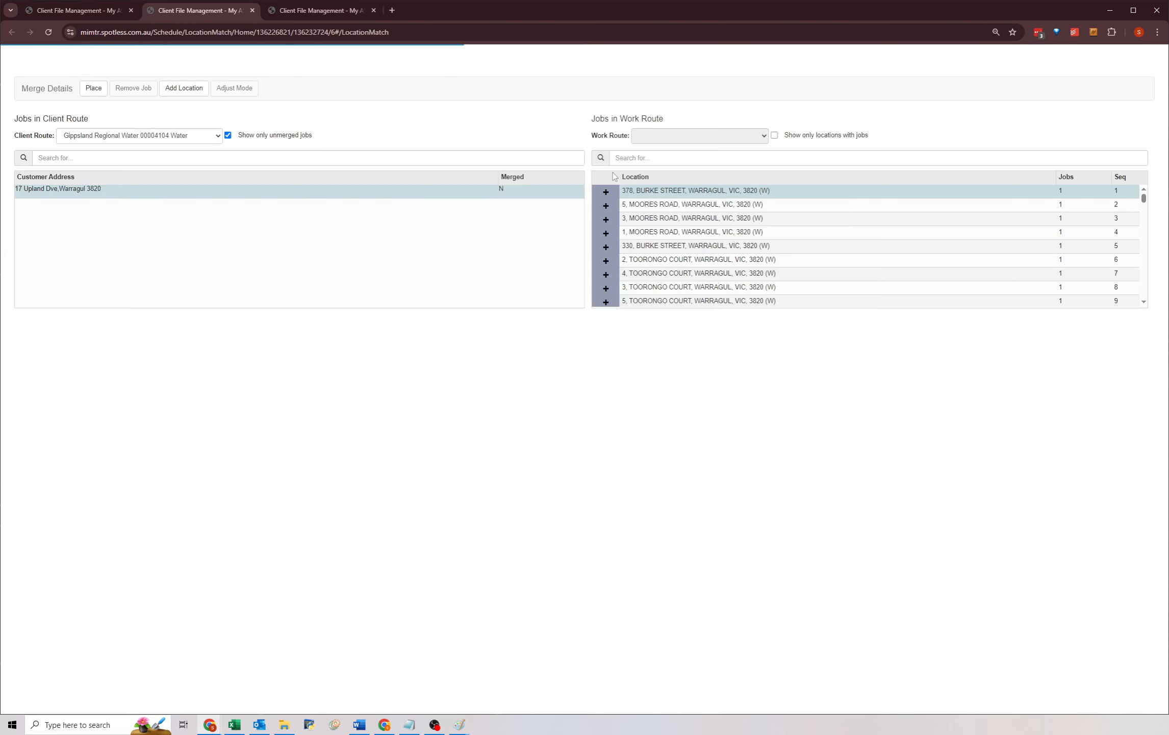
click(652, 158)
text(17)
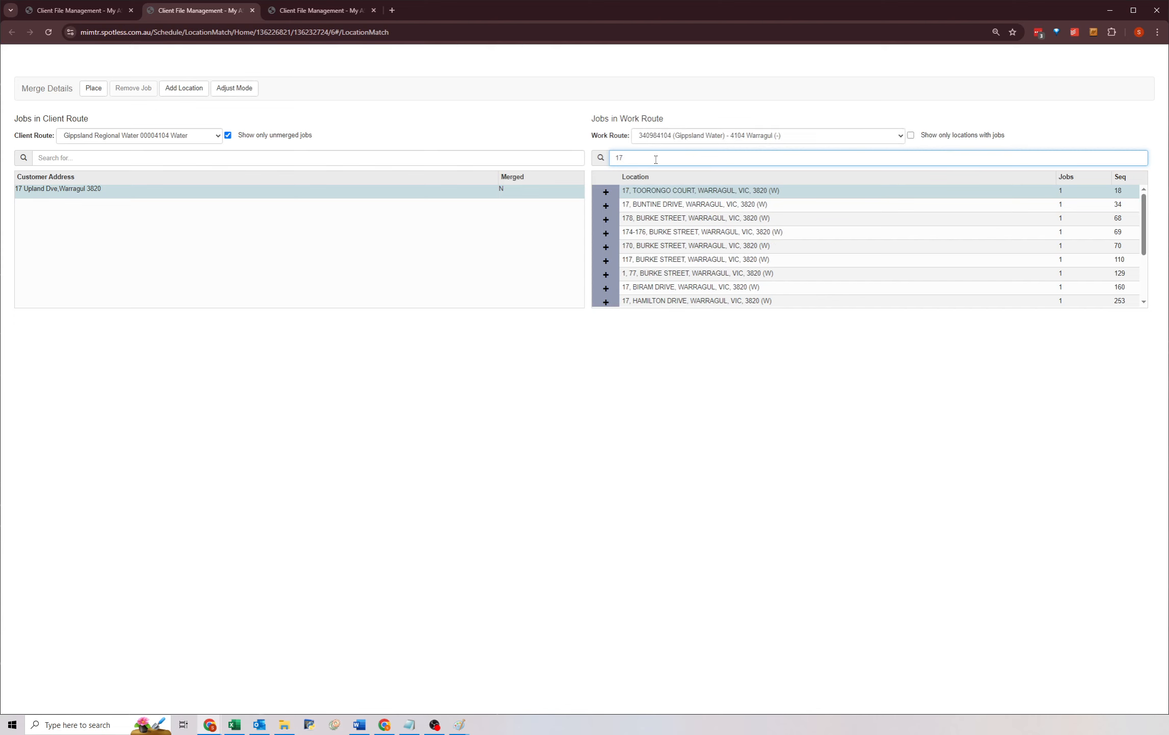
text( up)
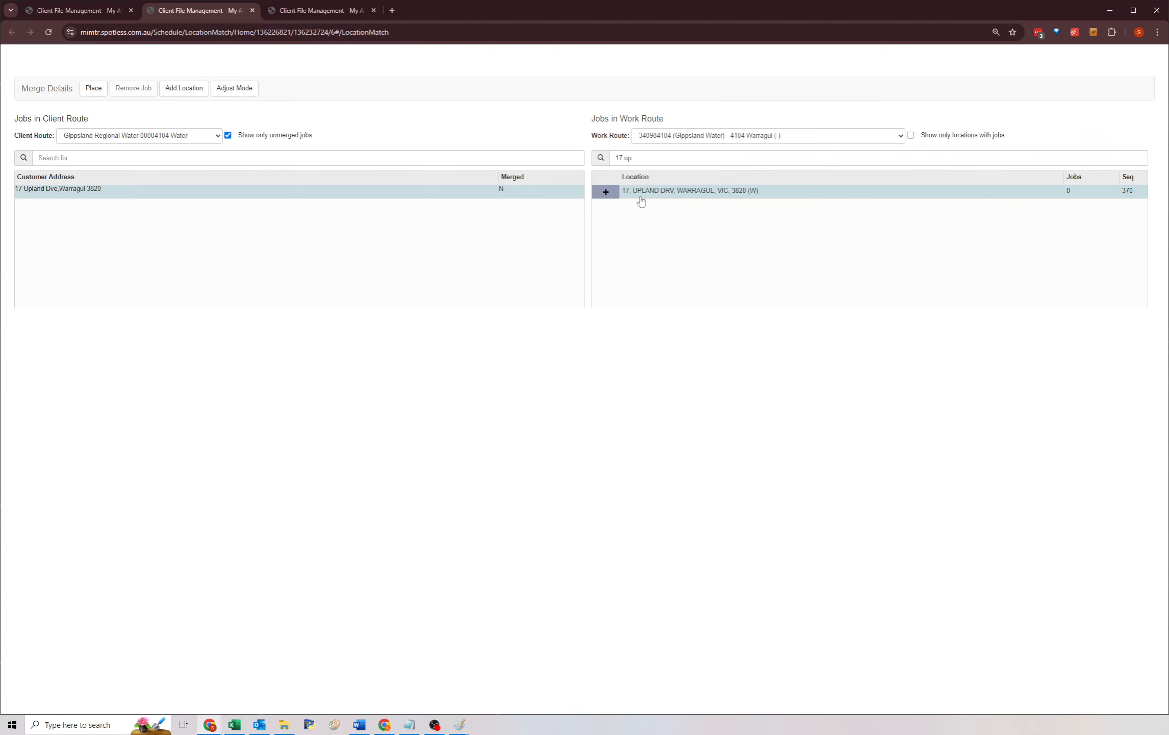
click(93, 88)
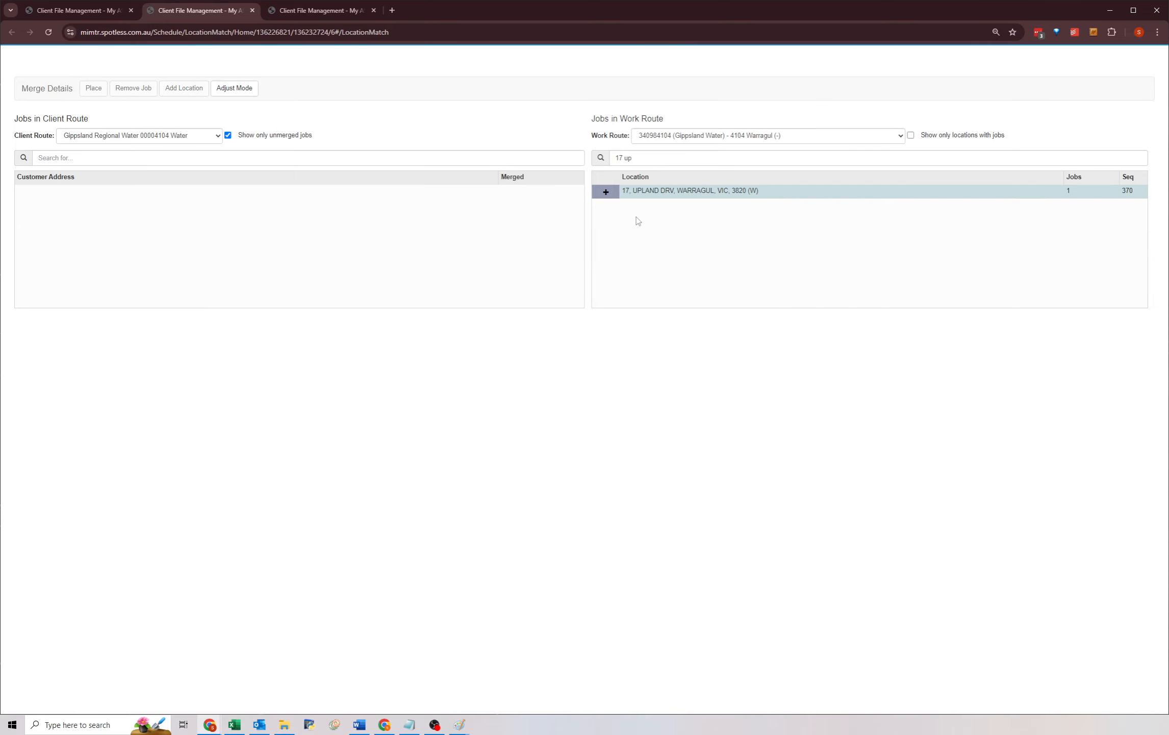
middle_click(222, 13)
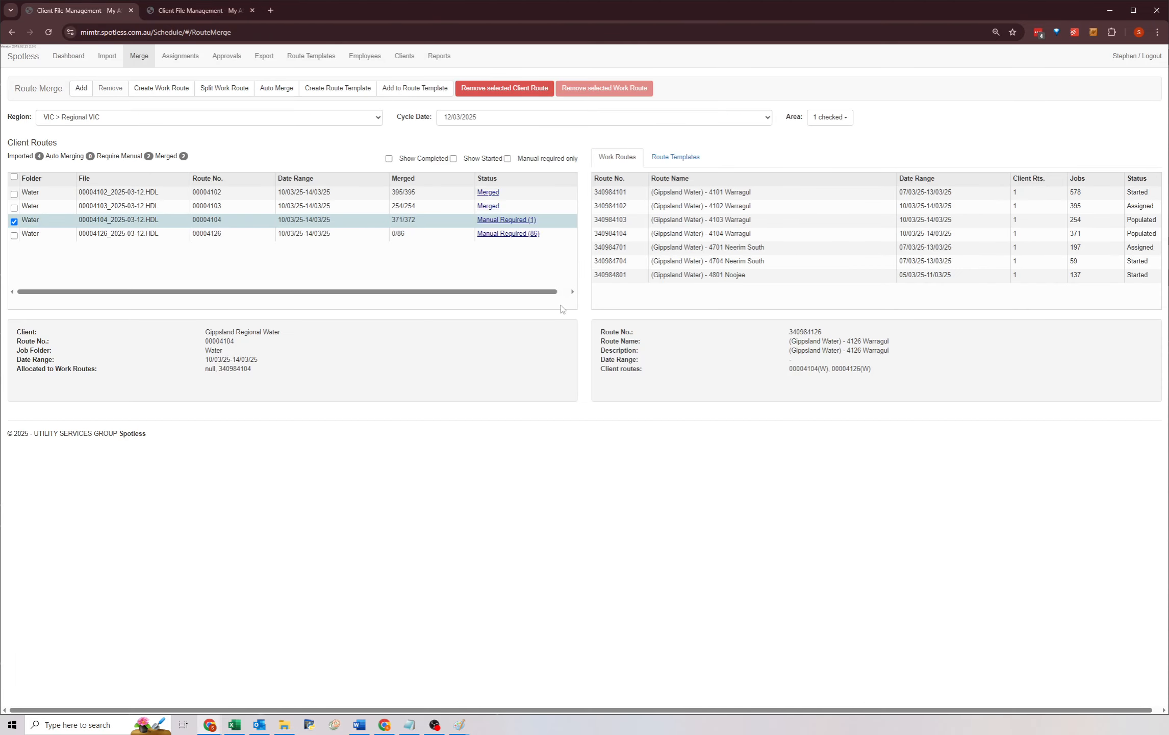
Reload the route merge list with cycle date 12/03/2025.
click(434, 237)
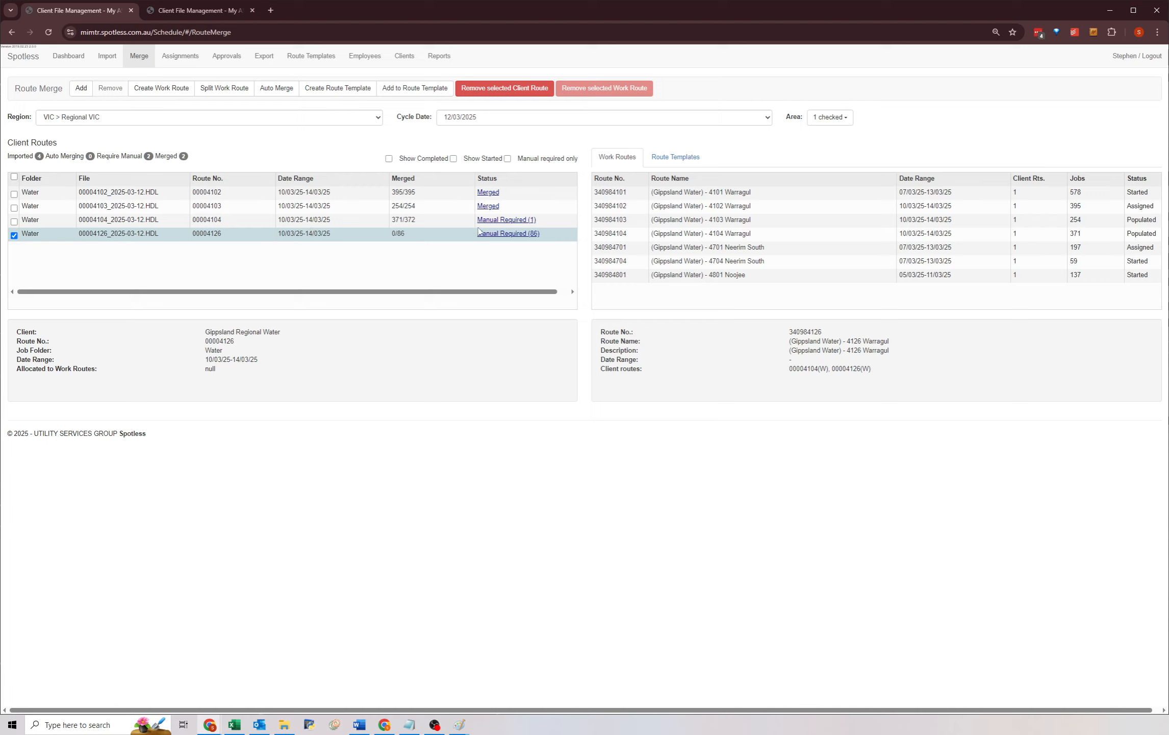
click(442, 223)
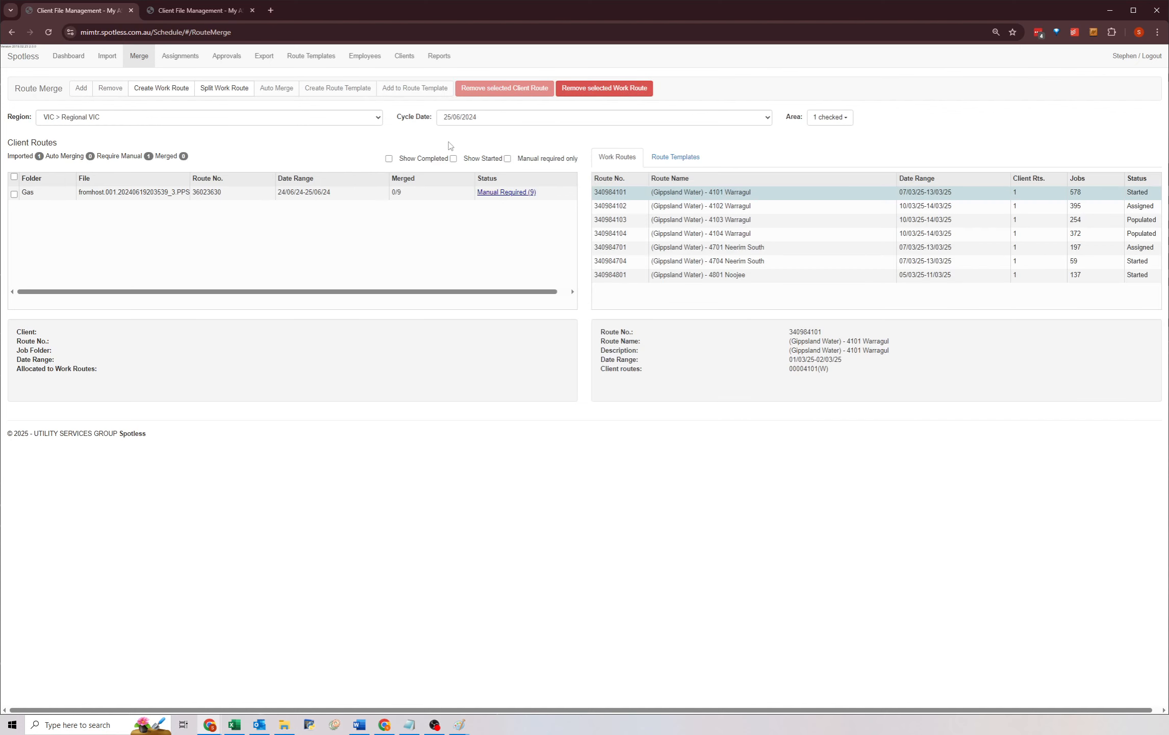
click(460, 122)
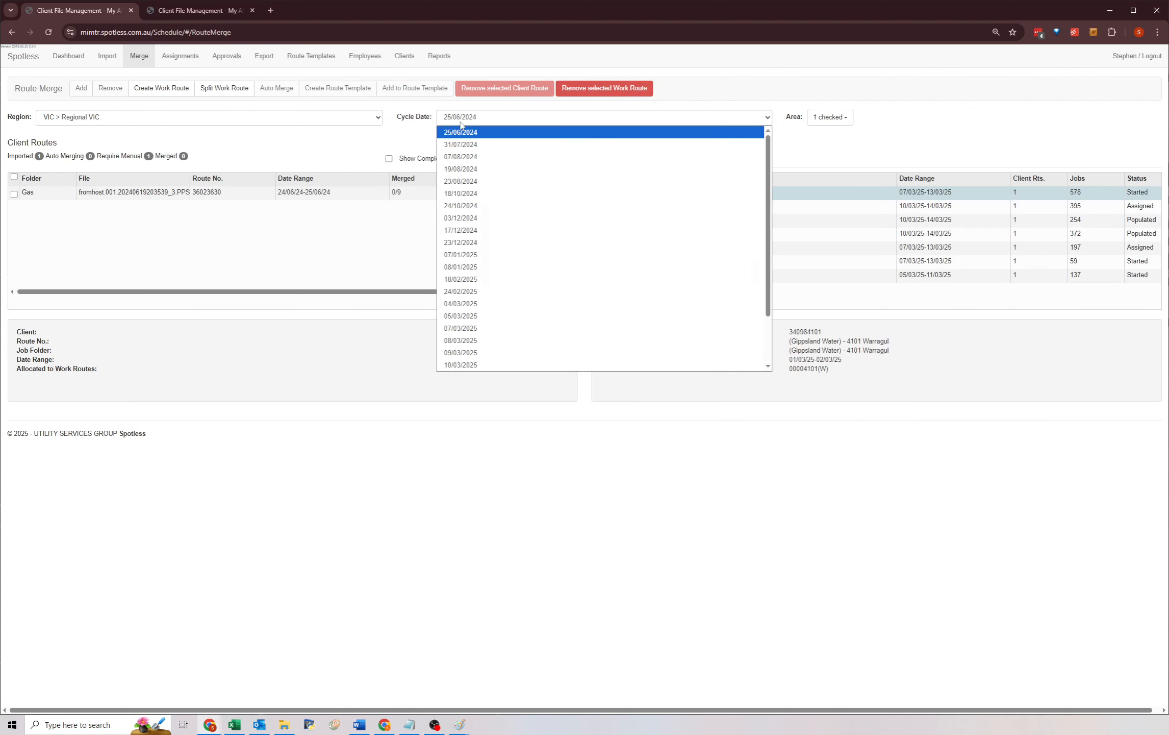
scroll(469, 316, down, 5)
click(468, 329)
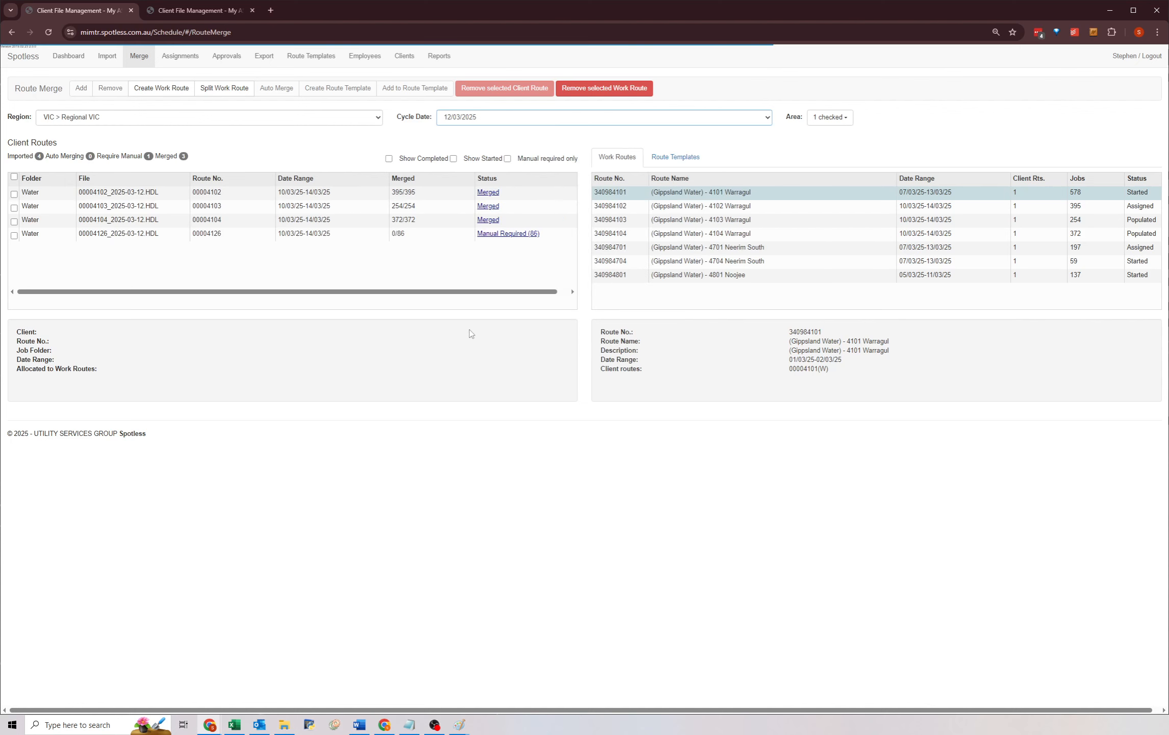
Auto-merge client route 00004126.
click(426, 220)
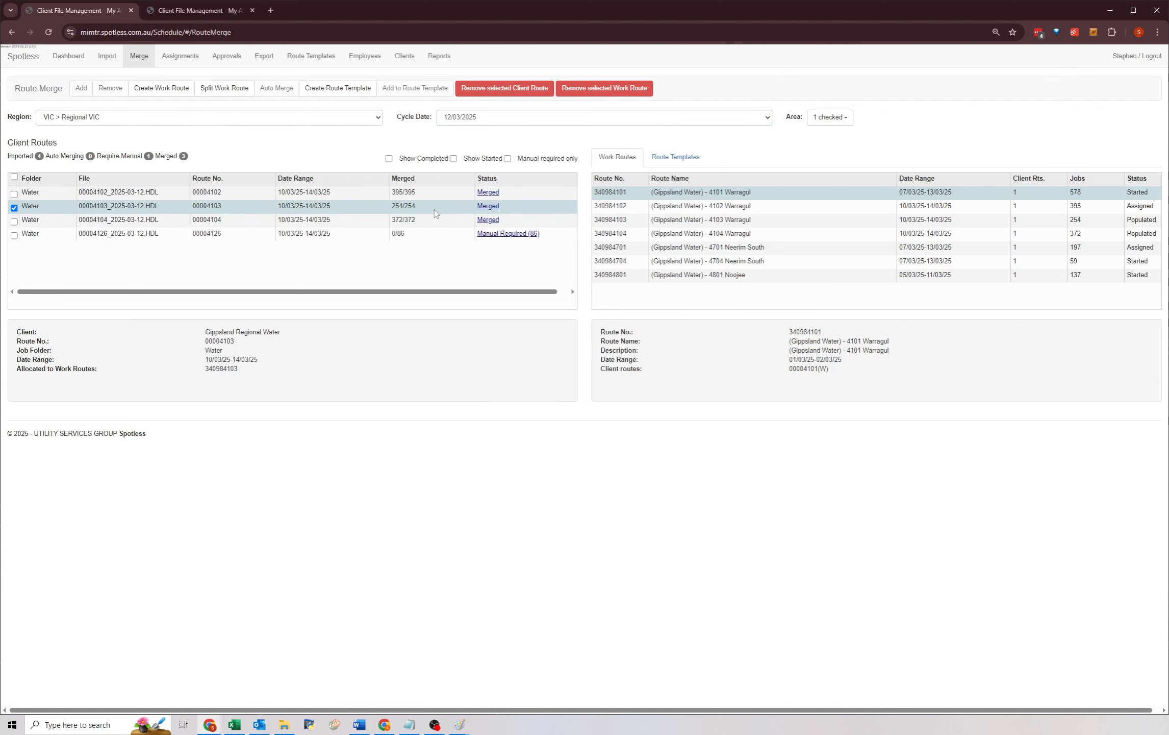
click(435, 236)
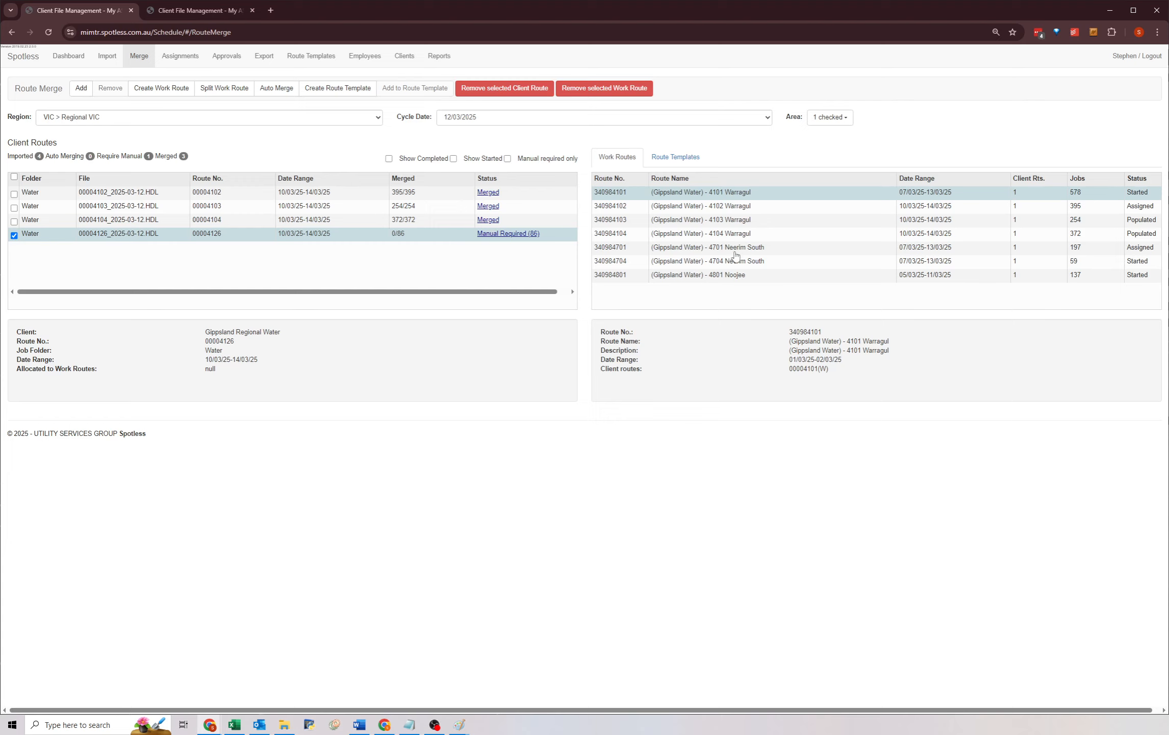
click(276, 88)
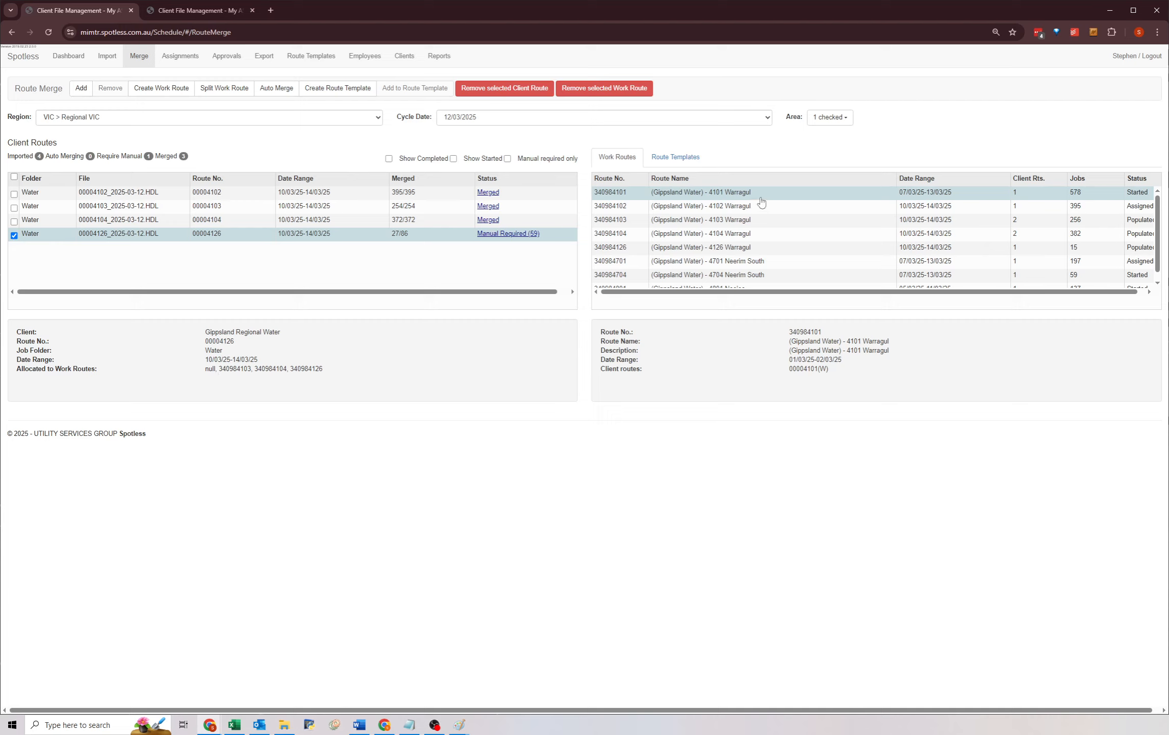
Remove work route 340984103 (Gippsland Water) - 4103 Warragul from the merge.
click(759, 224)
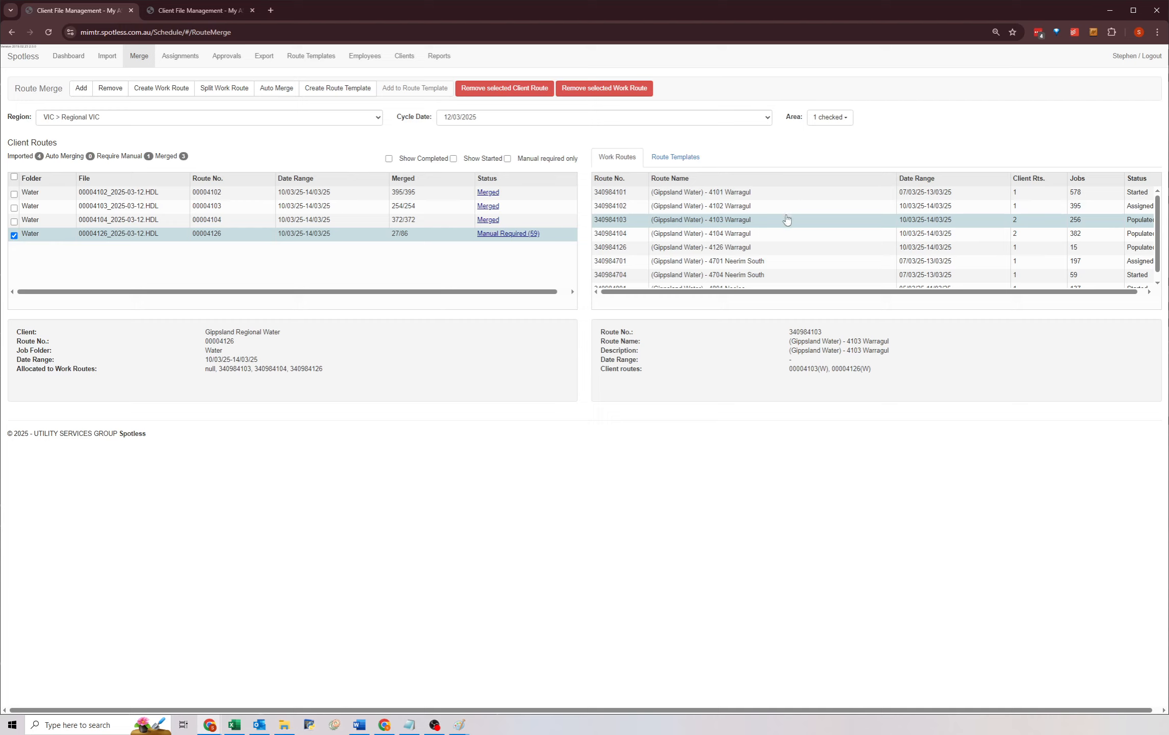
click(597, 91)
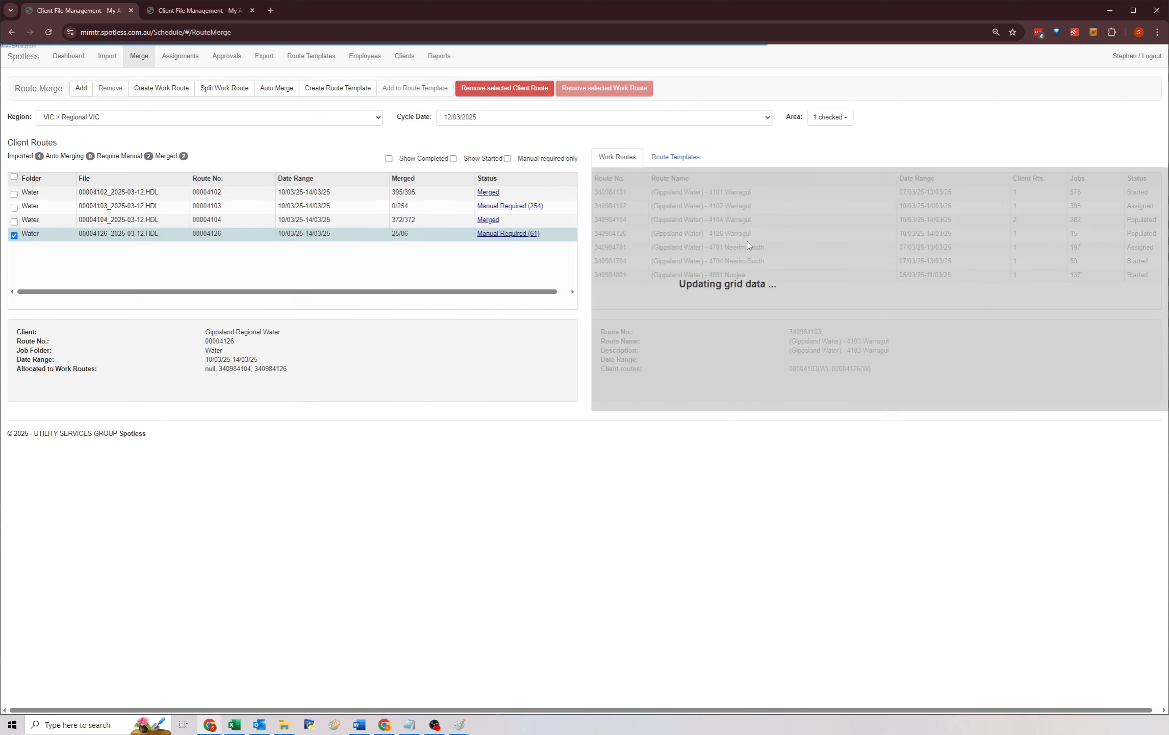
Remove work route 340984104 (Gippsland Water) - 4104 Warragul from client route 00004126's allocation.
click(734, 222)
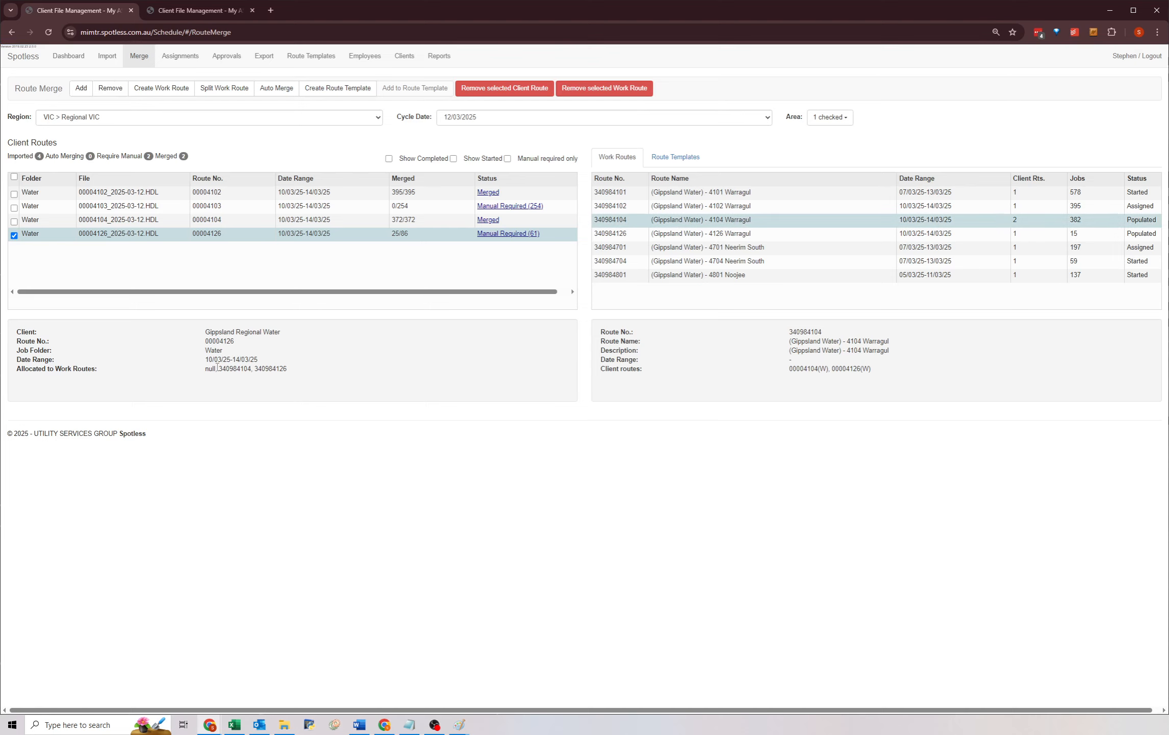
drag(217, 367, 286, 369)
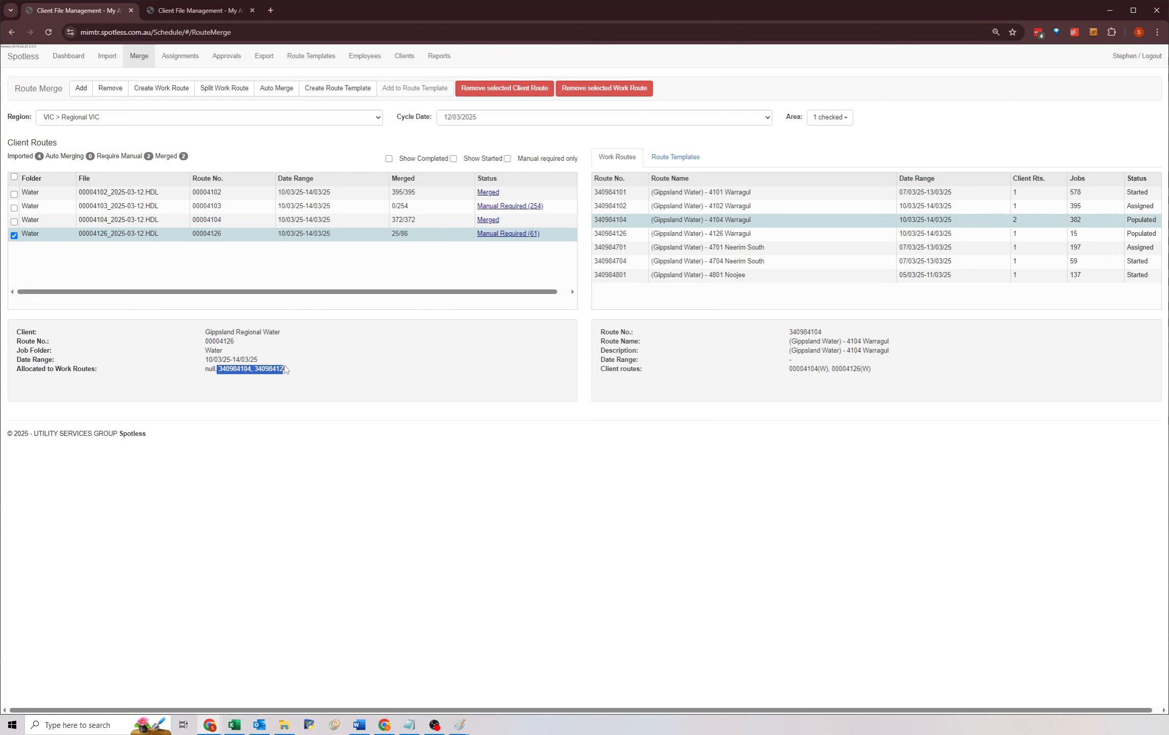
triple_click(238, 369)
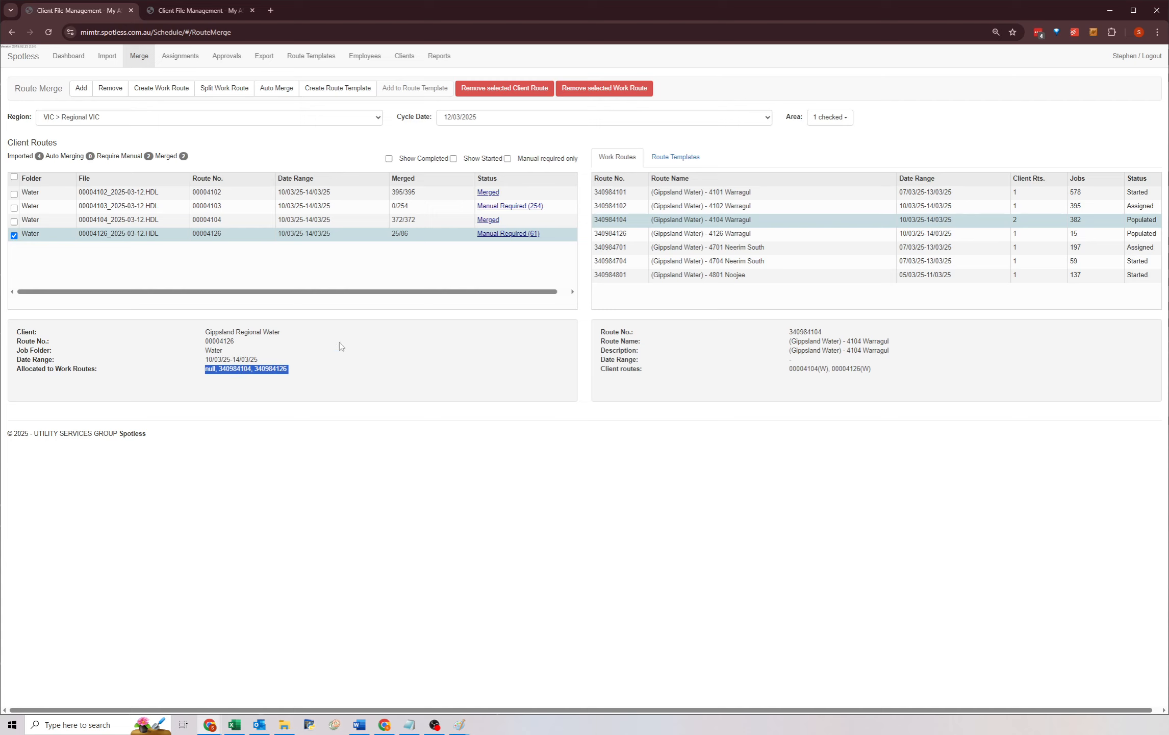
click(619, 91)
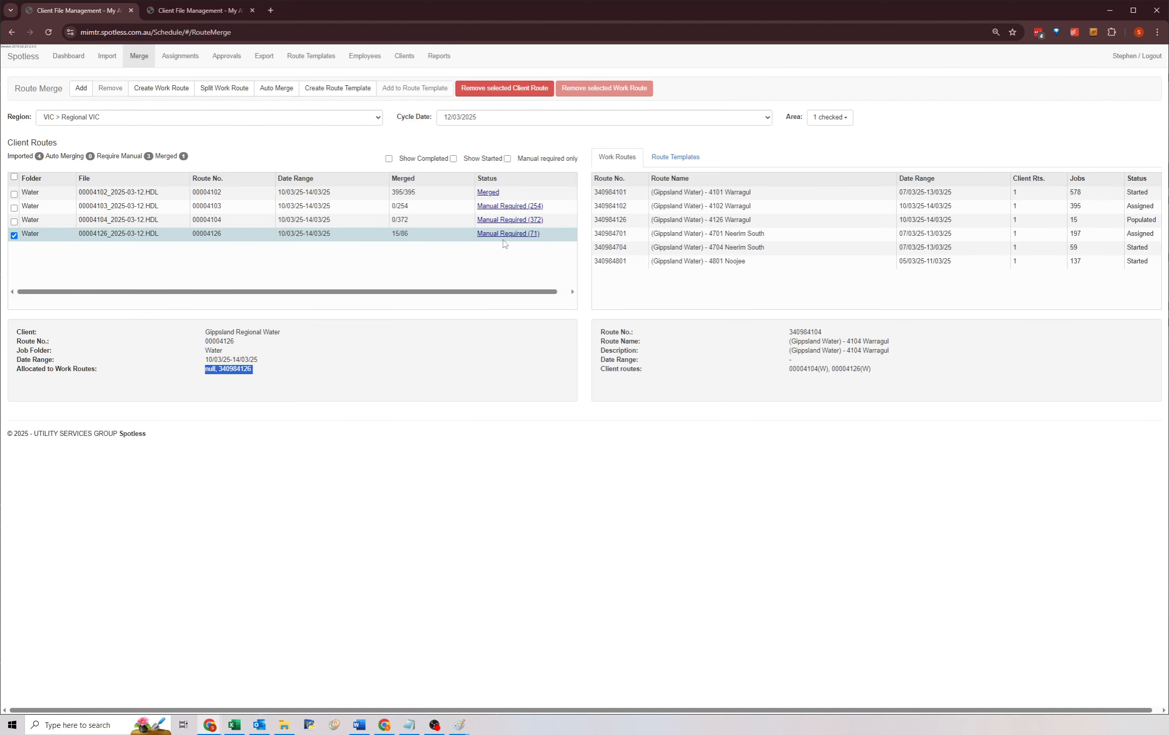
click(477, 272)
click(516, 236)
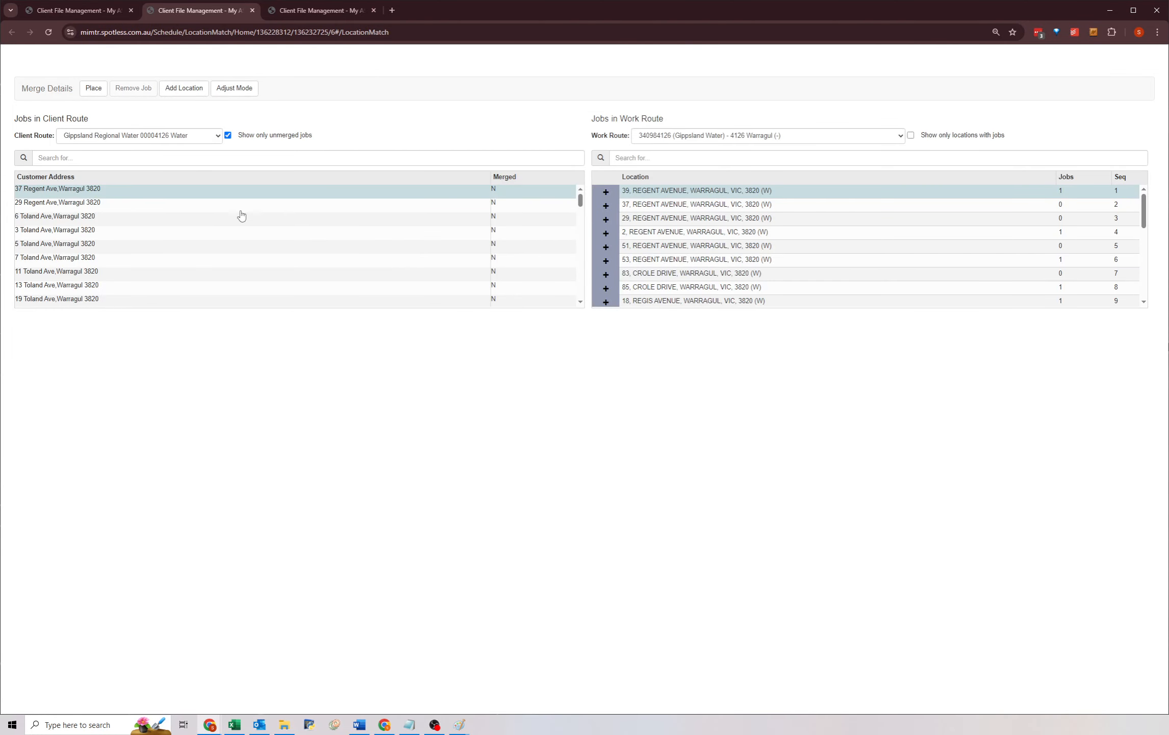
click(627, 206)
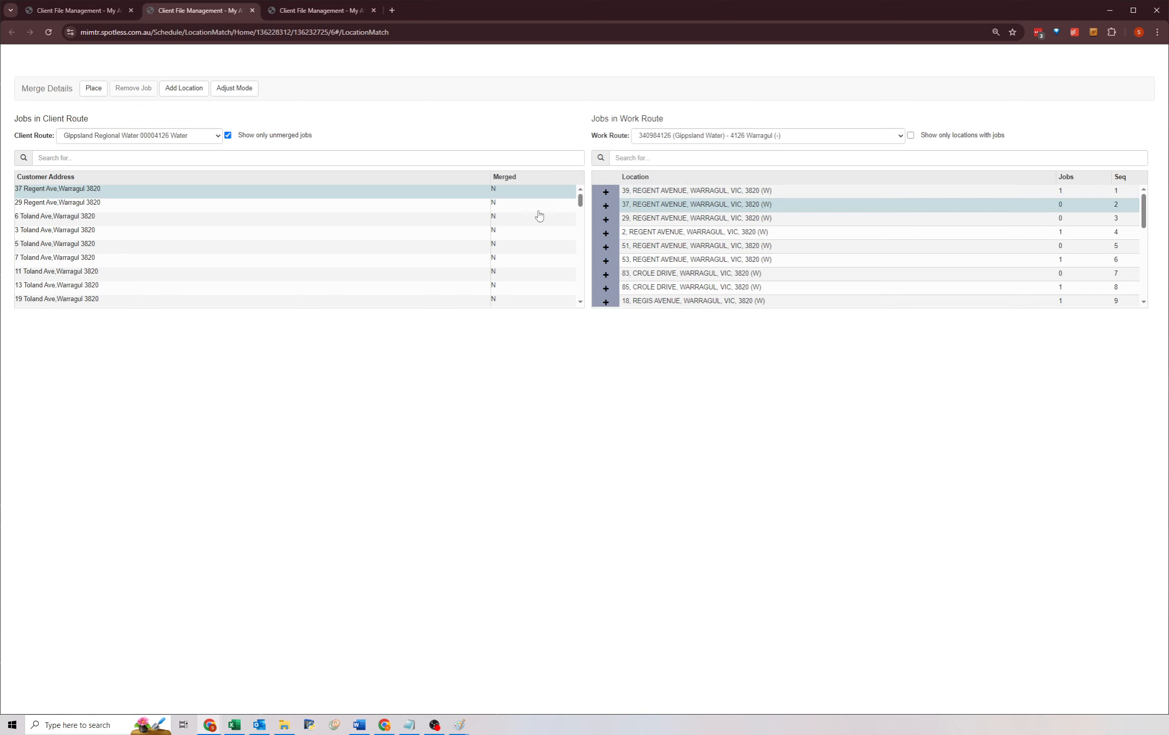
click(93, 88)
scroll(793, 261, down, 5)
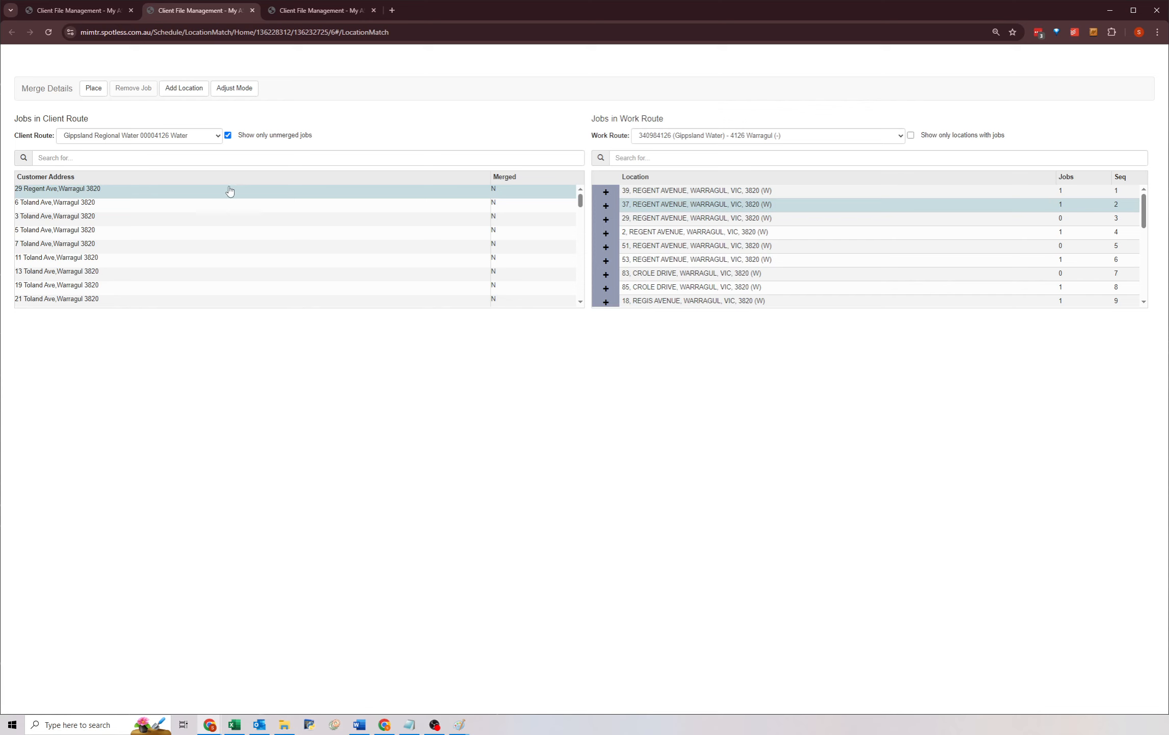
click(645, 217)
click(92, 89)
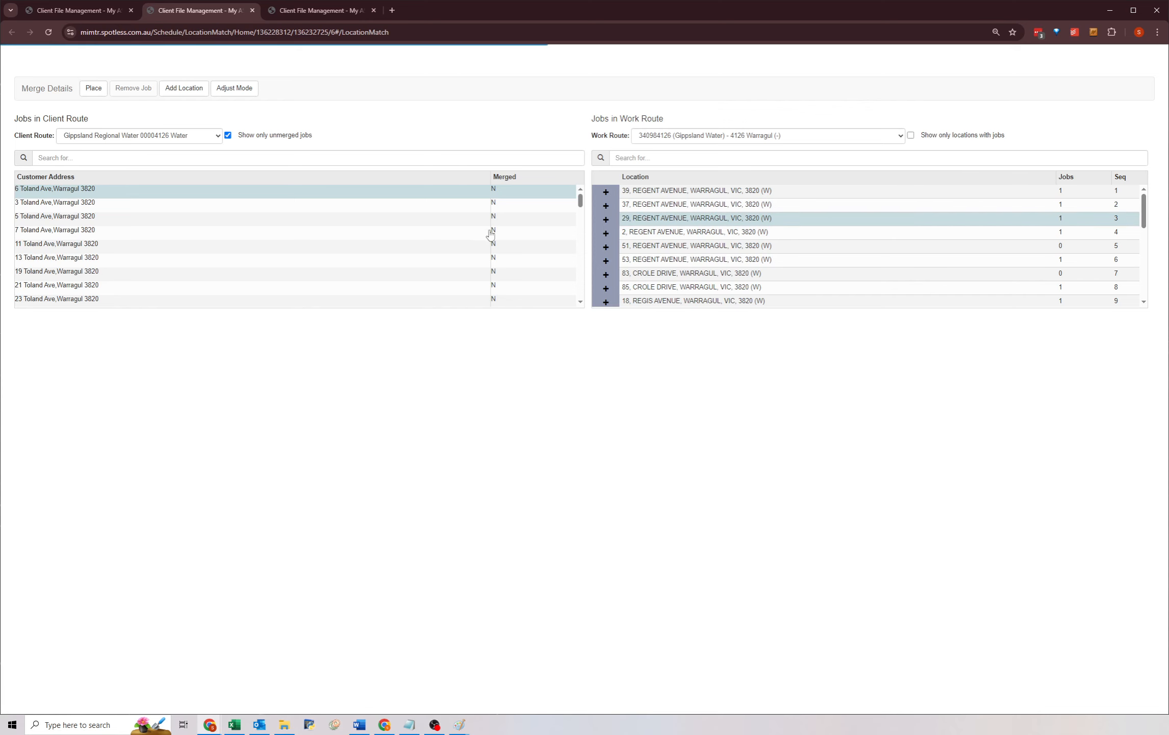
Browse the unmerged client jobs and the work route locations for matching addresses.
click(672, 247)
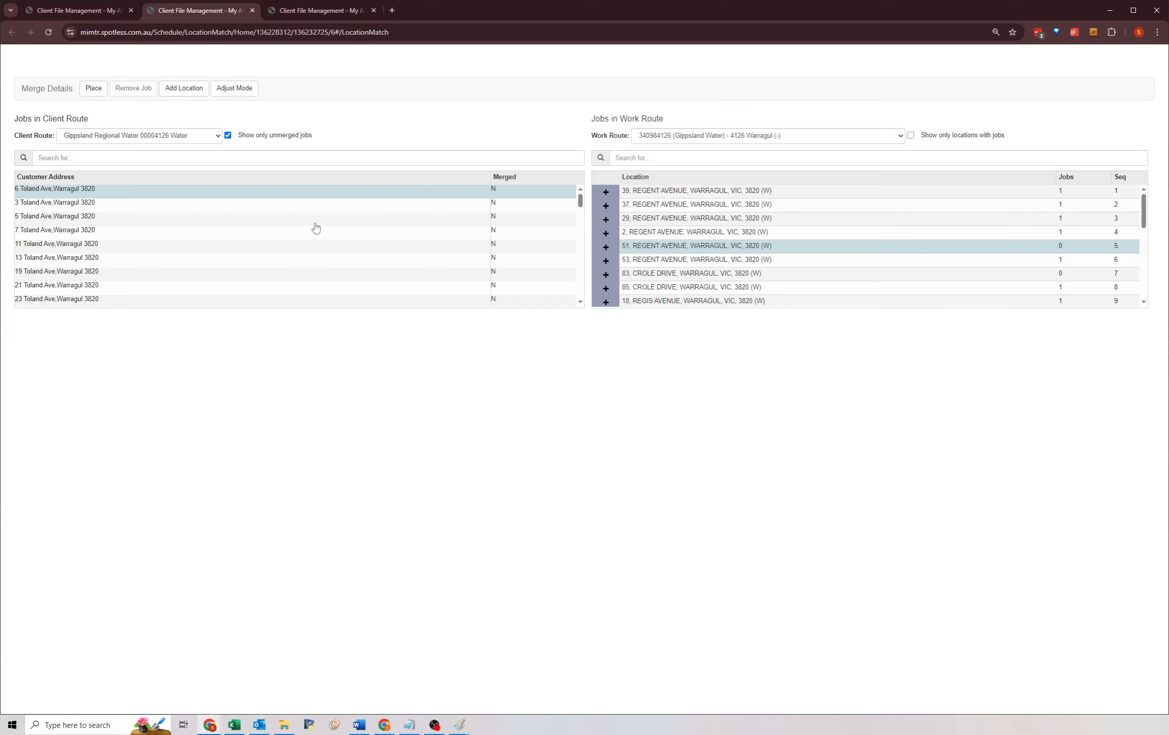
scroll(263, 263, down, 3)
scroll(263, 264, down, 5)
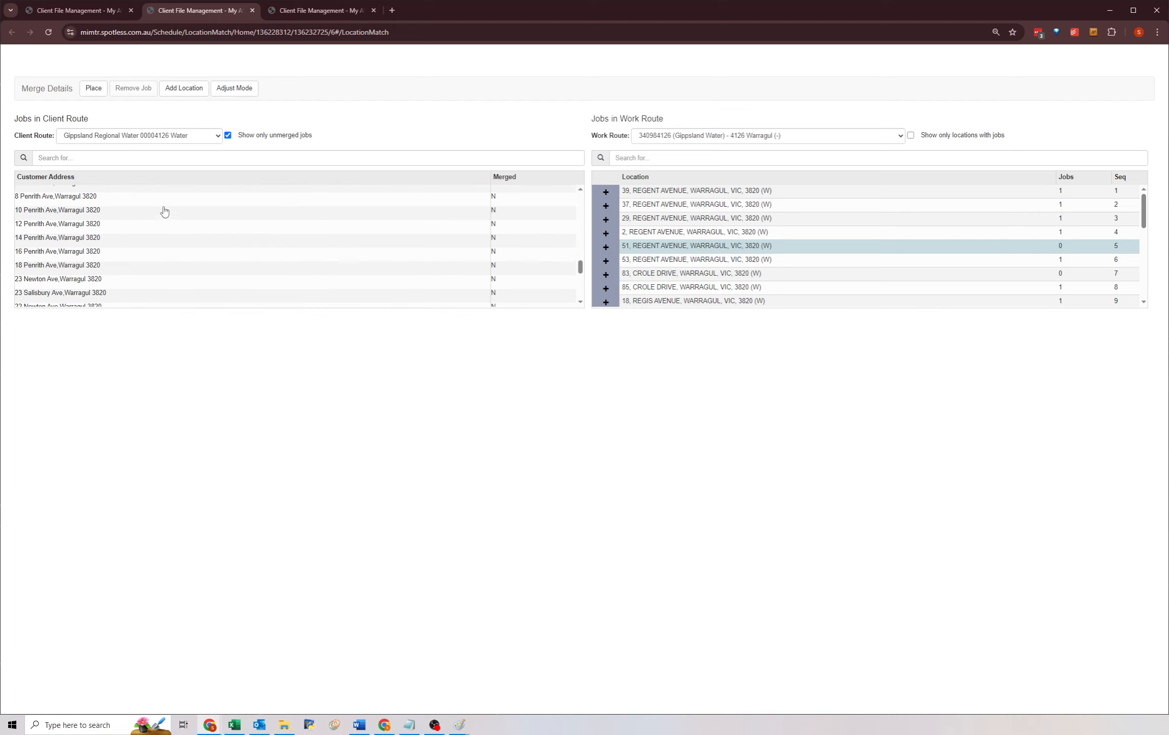
click(138, 223)
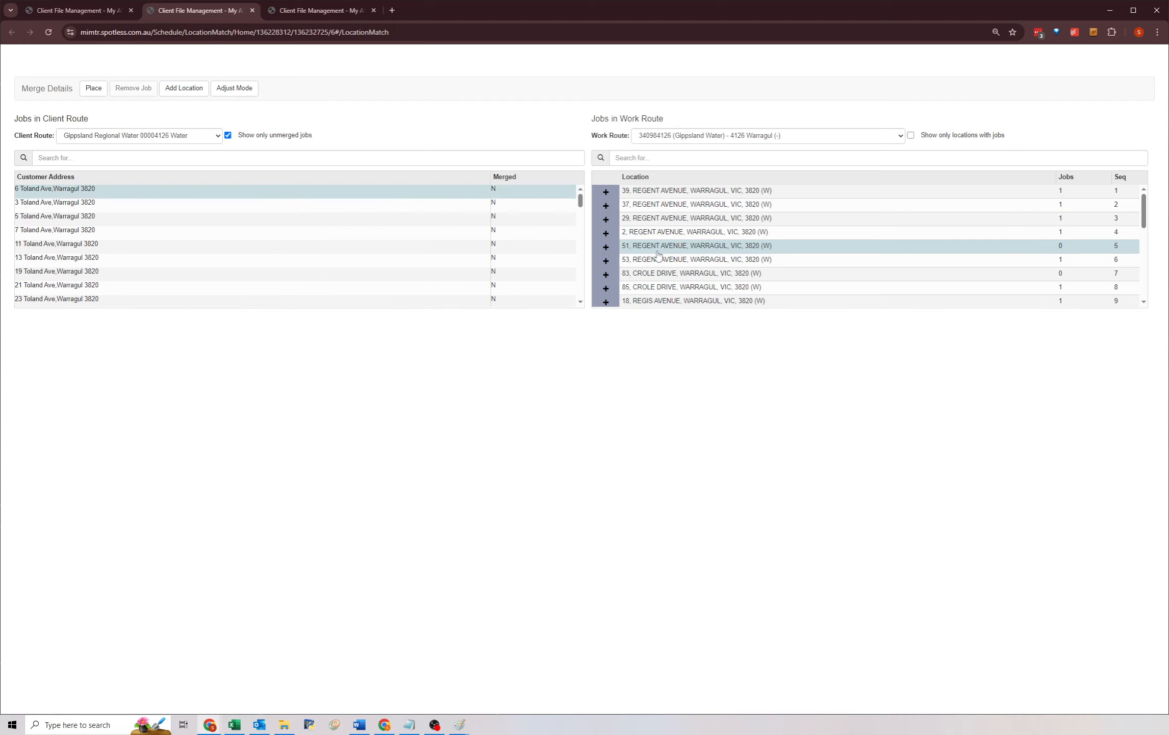
scroll(658, 255, down, 1)
click(666, 224)
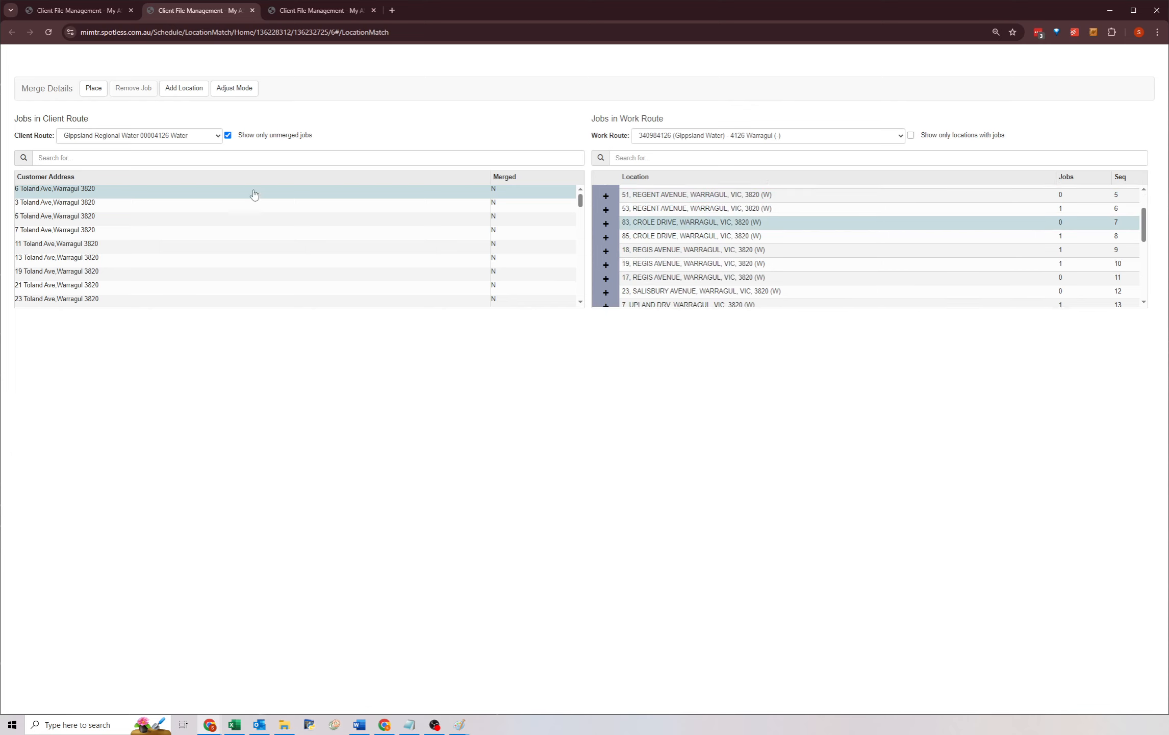
Search the work route locations for Toland, Royston and Regent streets.
click(667, 161)
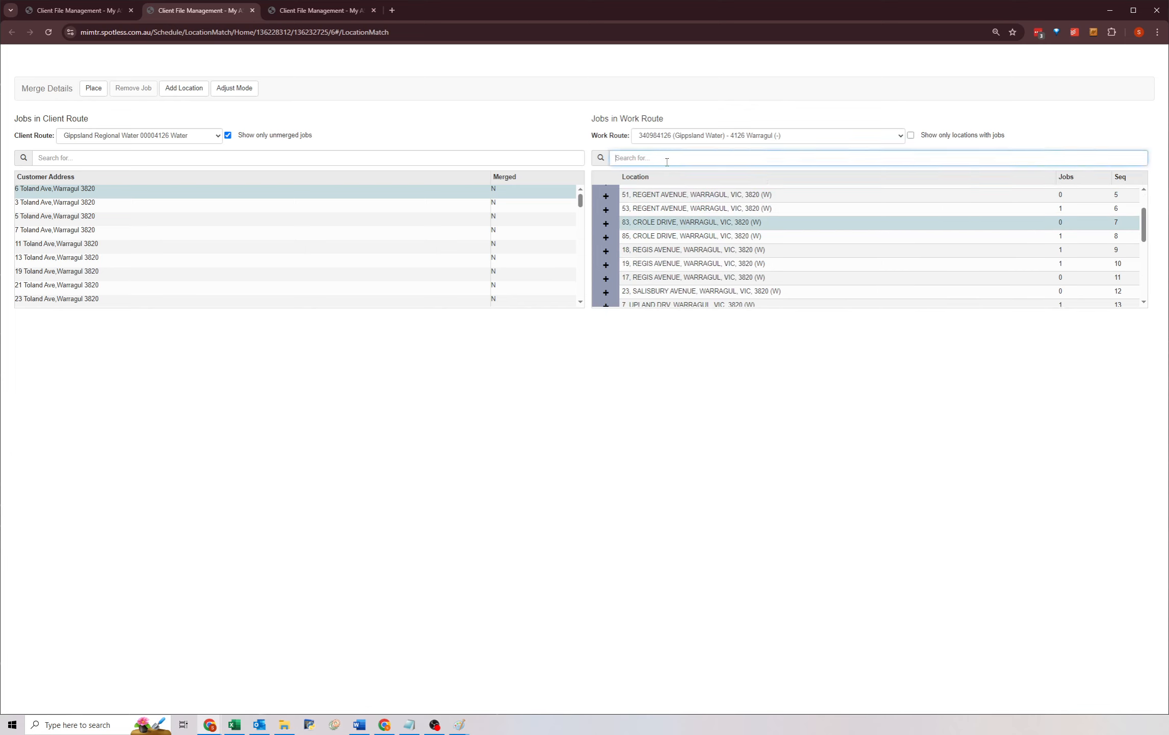
text(tol)
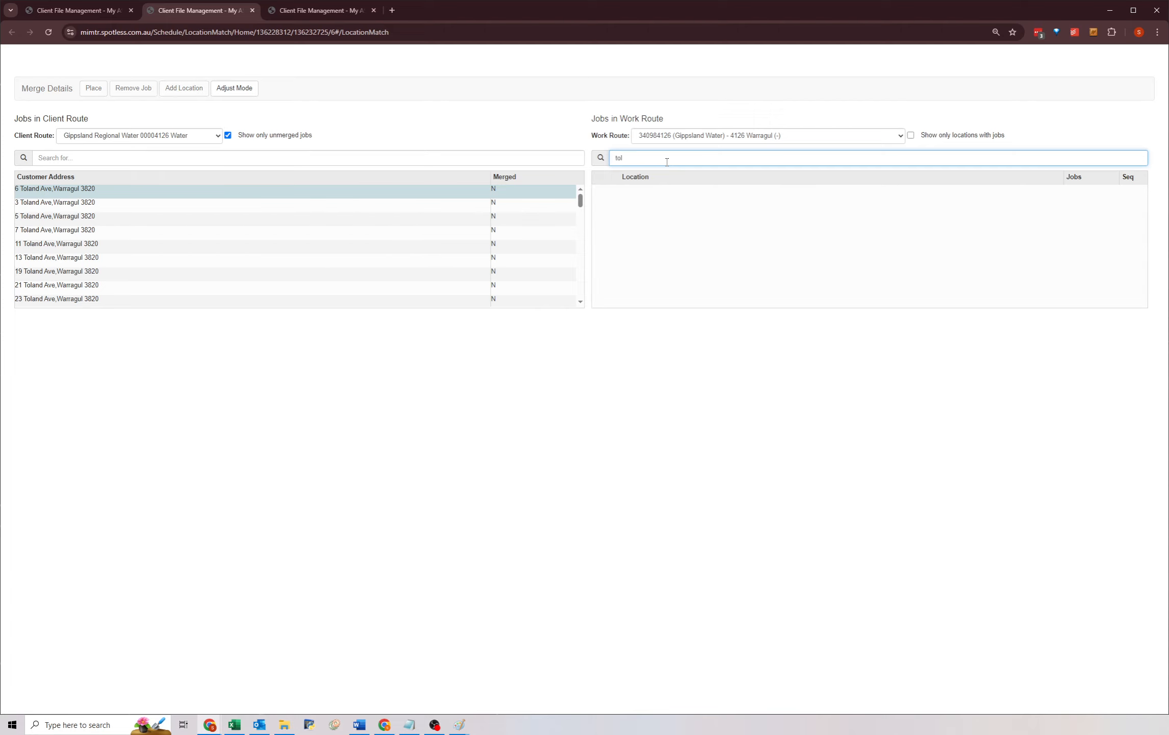
double_click(686, 157)
key(BackSpace)
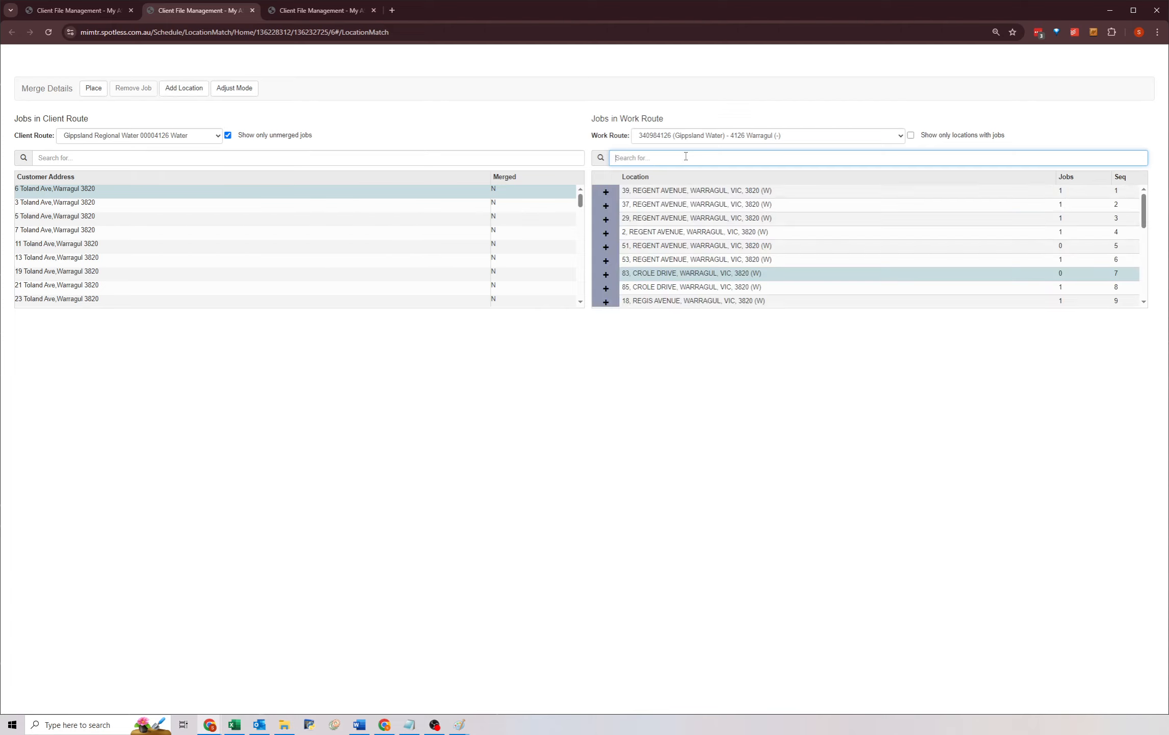
scroll(259, 228, down, 5)
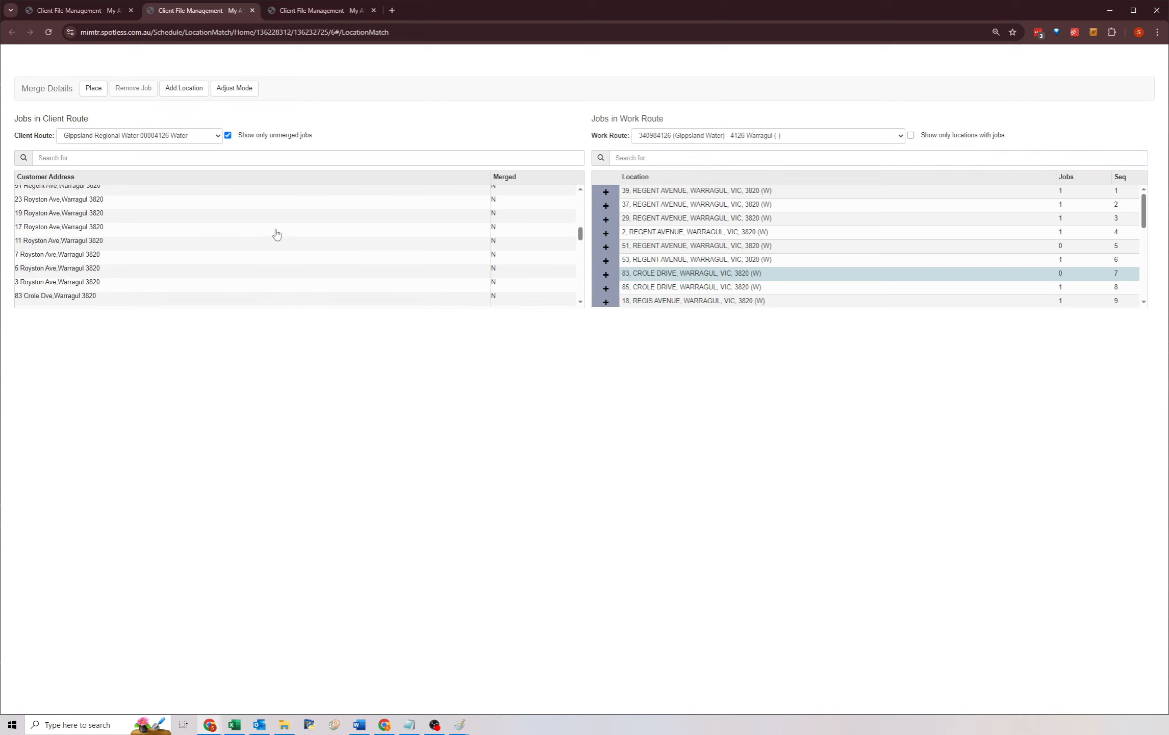
click(646, 155)
text(royston)
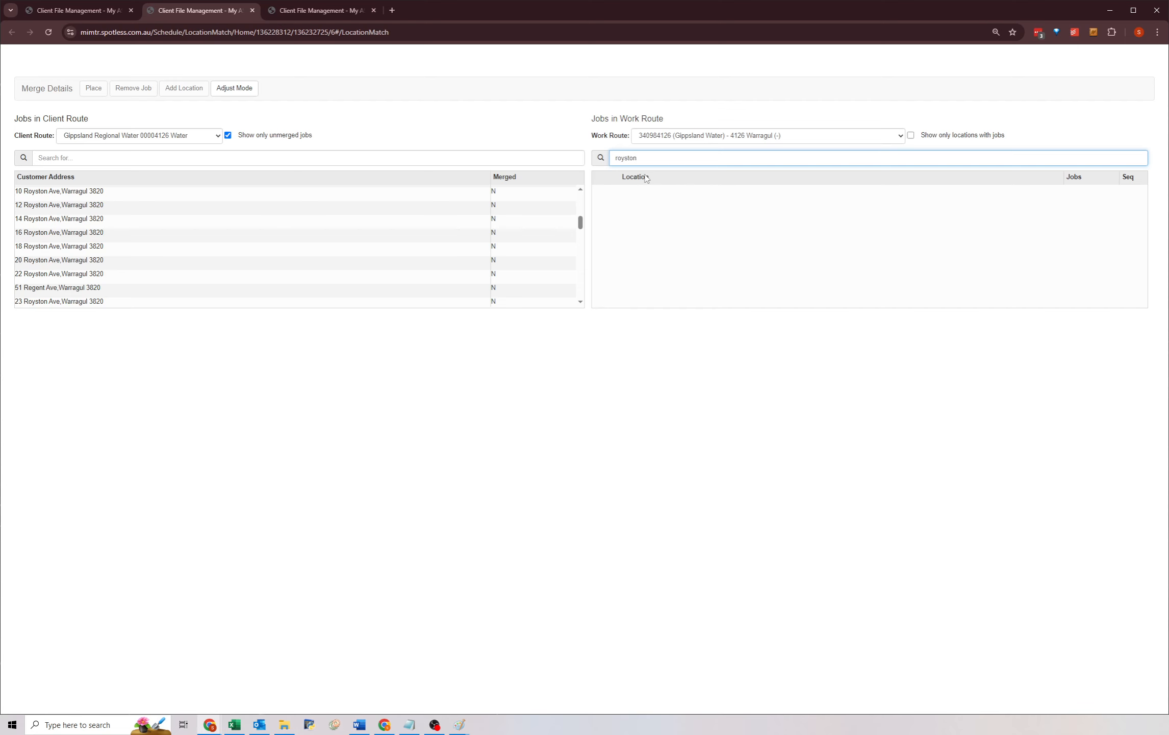
key(ctrl+a)
key(BackSpace)
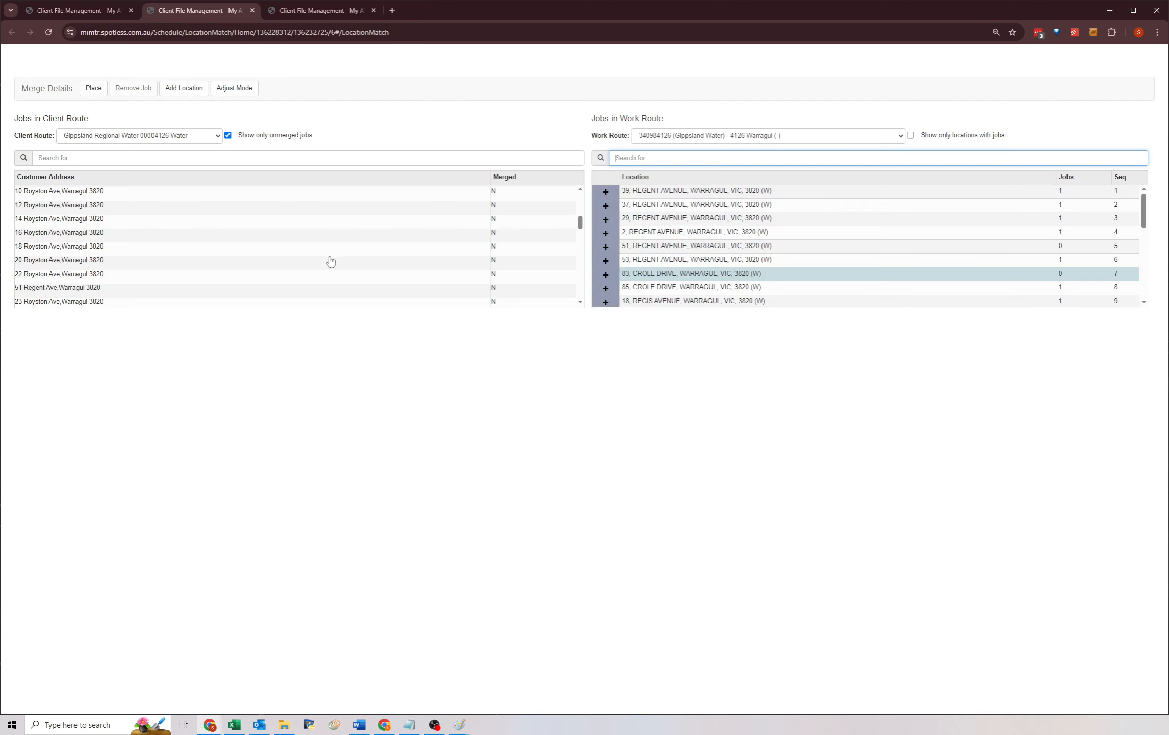
scroll(330, 259, down, 2)
click(646, 159)
text(regent)
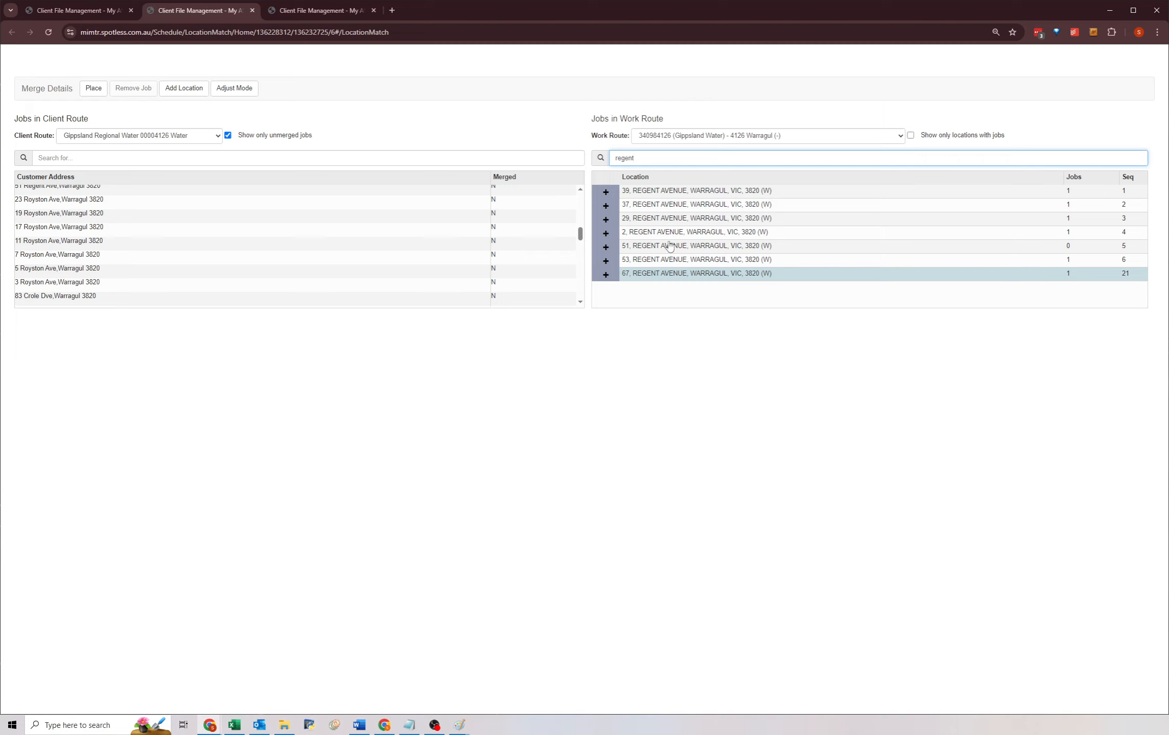
scroll(127, 249, up, 1)
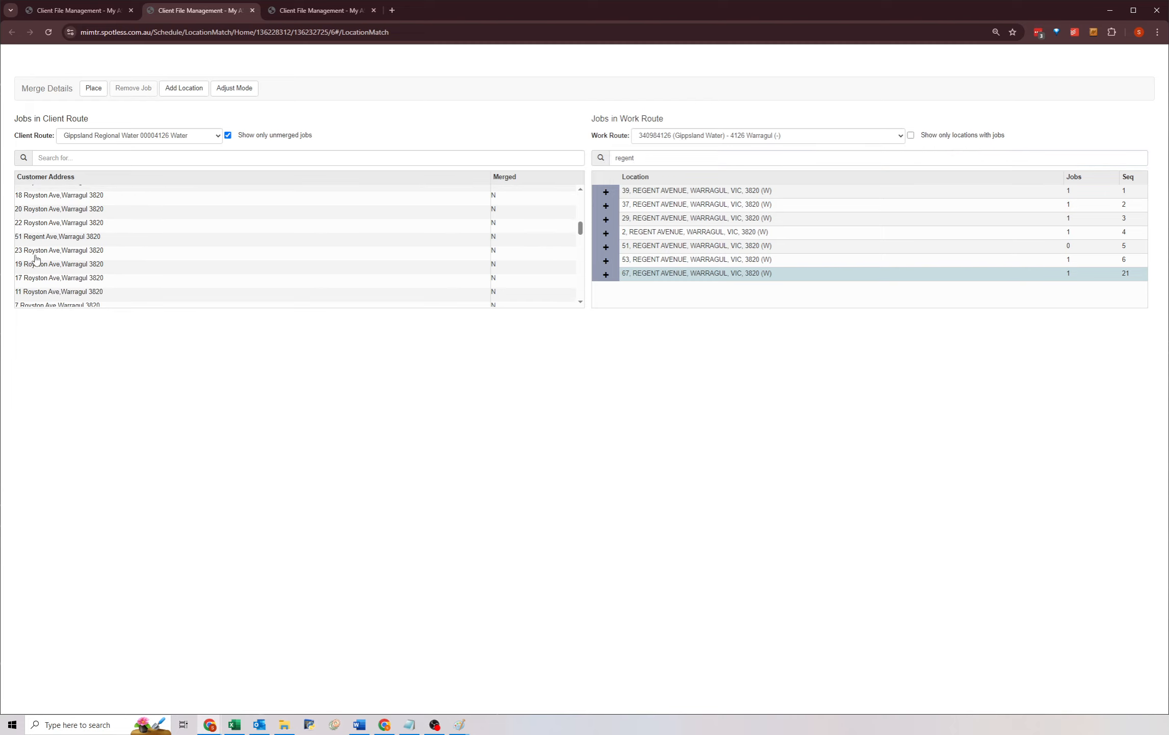
click(184, 239)
click(649, 249)
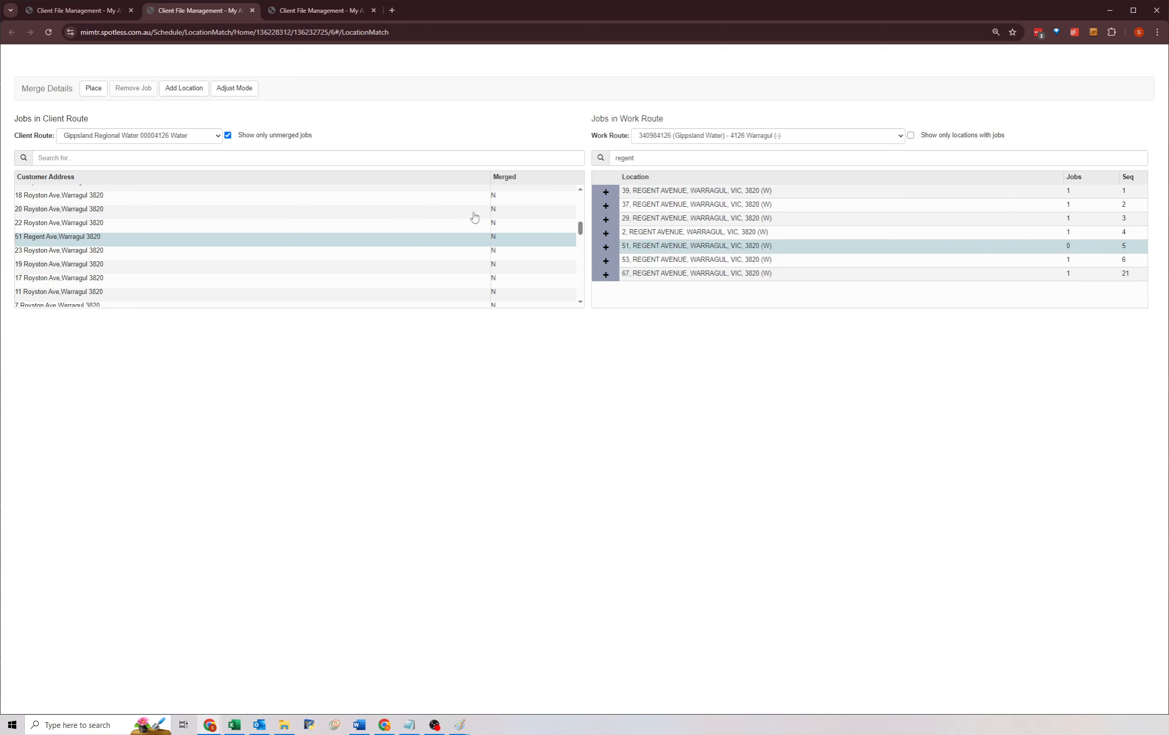
click(94, 89)
scroll(237, 252, down, 1)
scroll(237, 252, down, 1)
scroll(235, 253, down, 1)
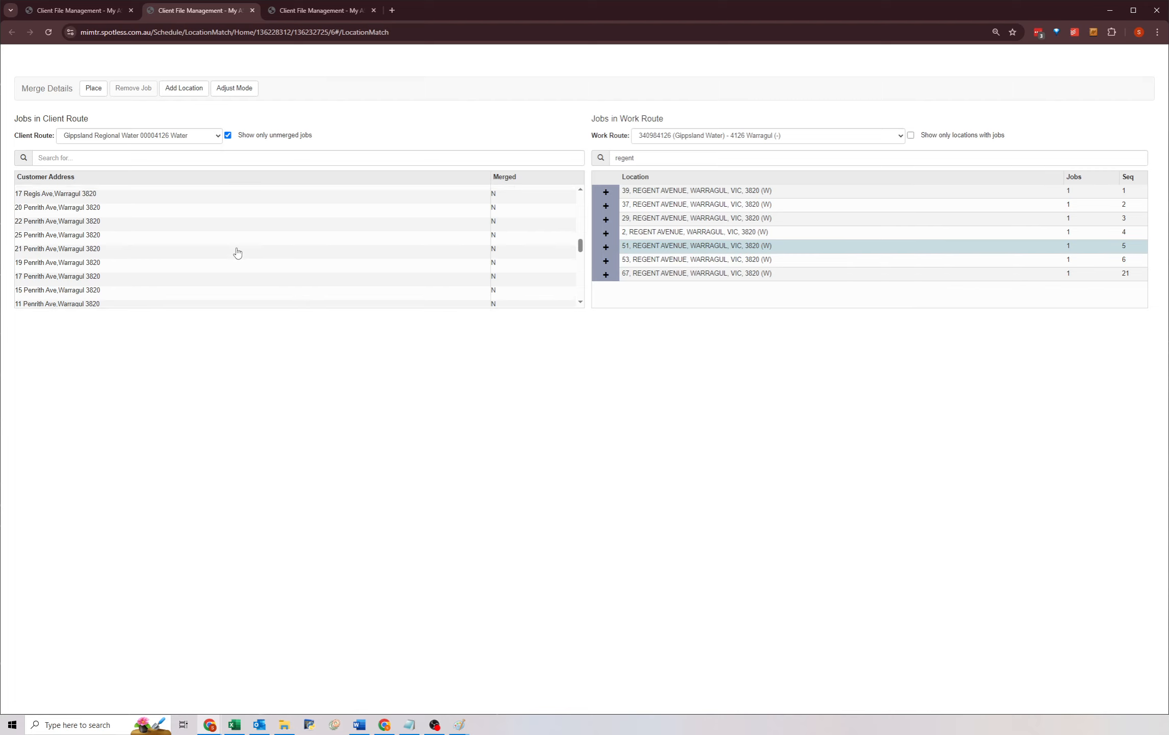
scroll(236, 253, up, 1)
double_click(640, 156)
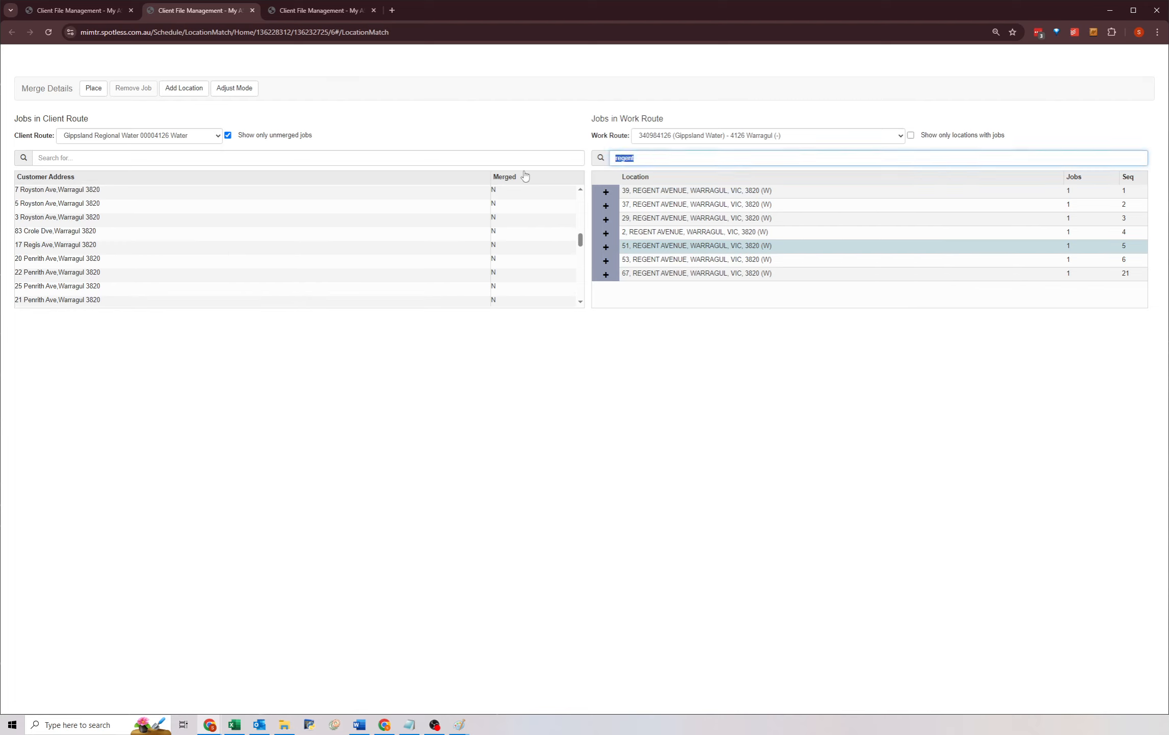
text(crole)
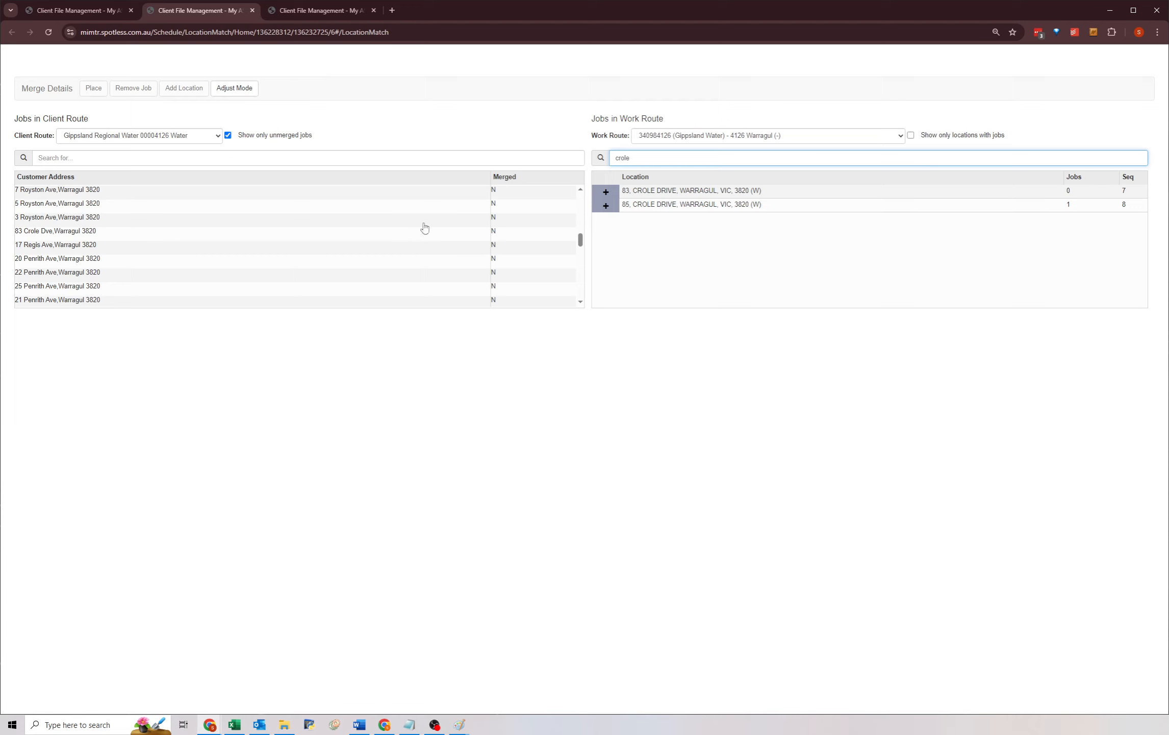
click(113, 233)
click(652, 191)
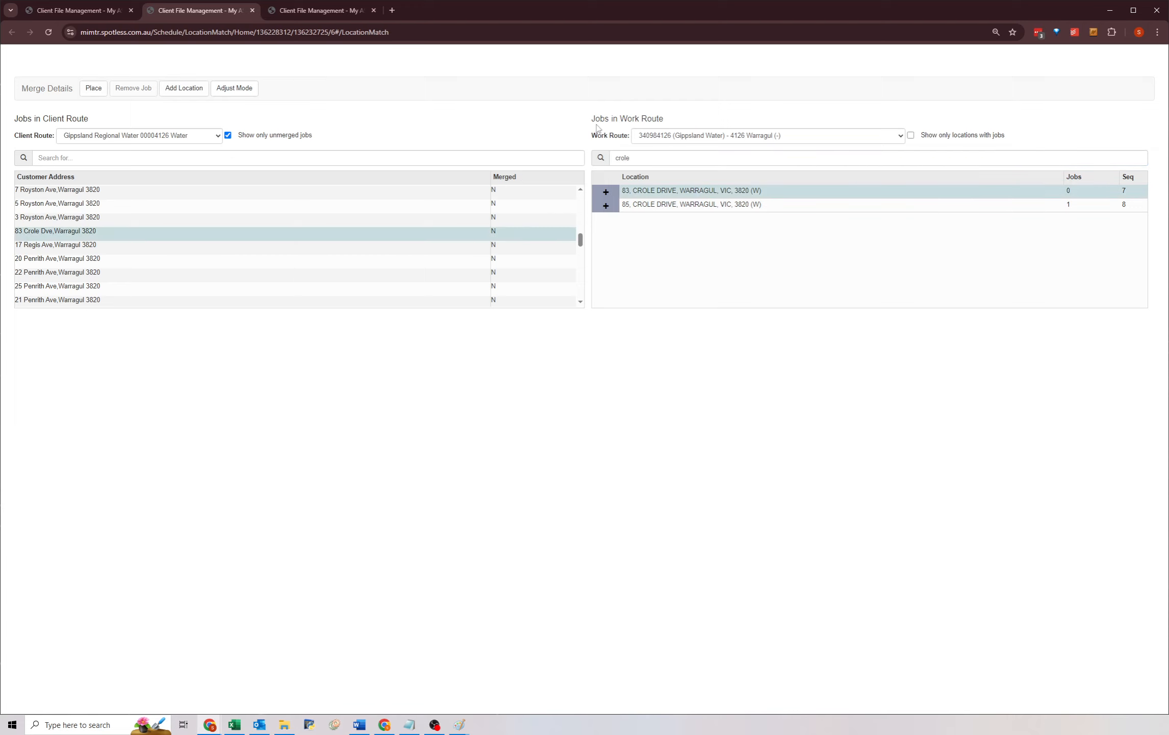
click(100, 88)
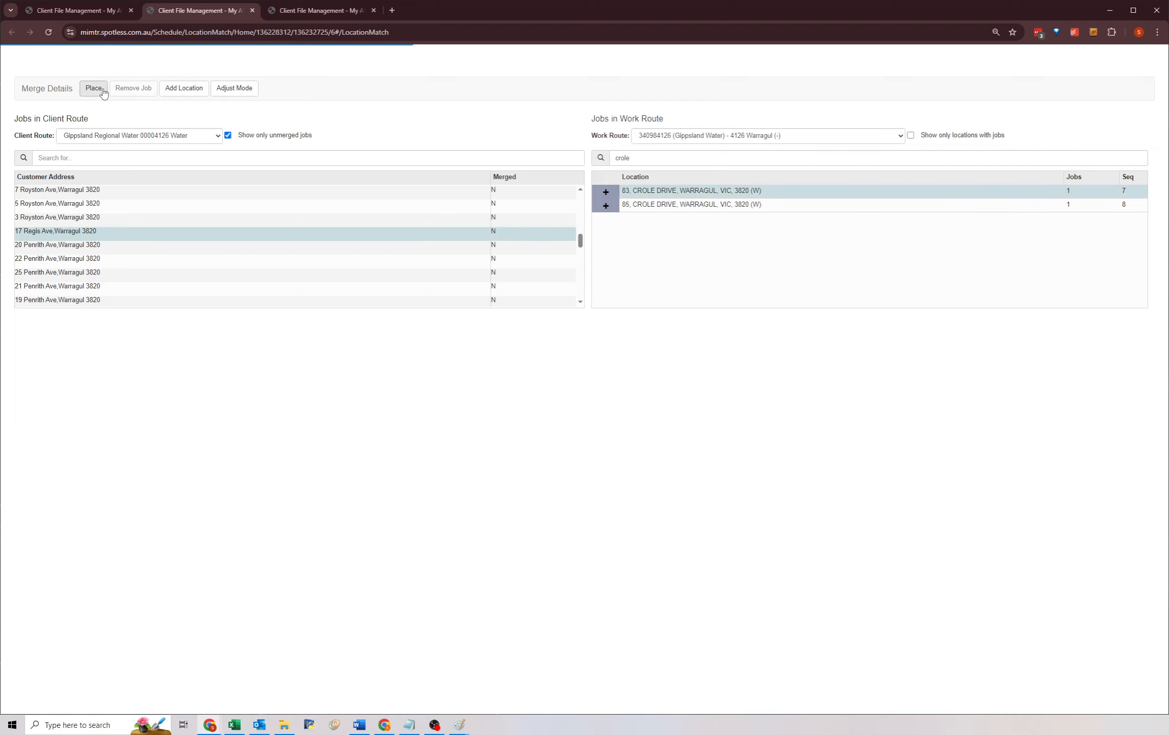
Search the work route locations for another street, then clear the location search.
double_click(654, 154)
key(BackSpace)
text(penr)
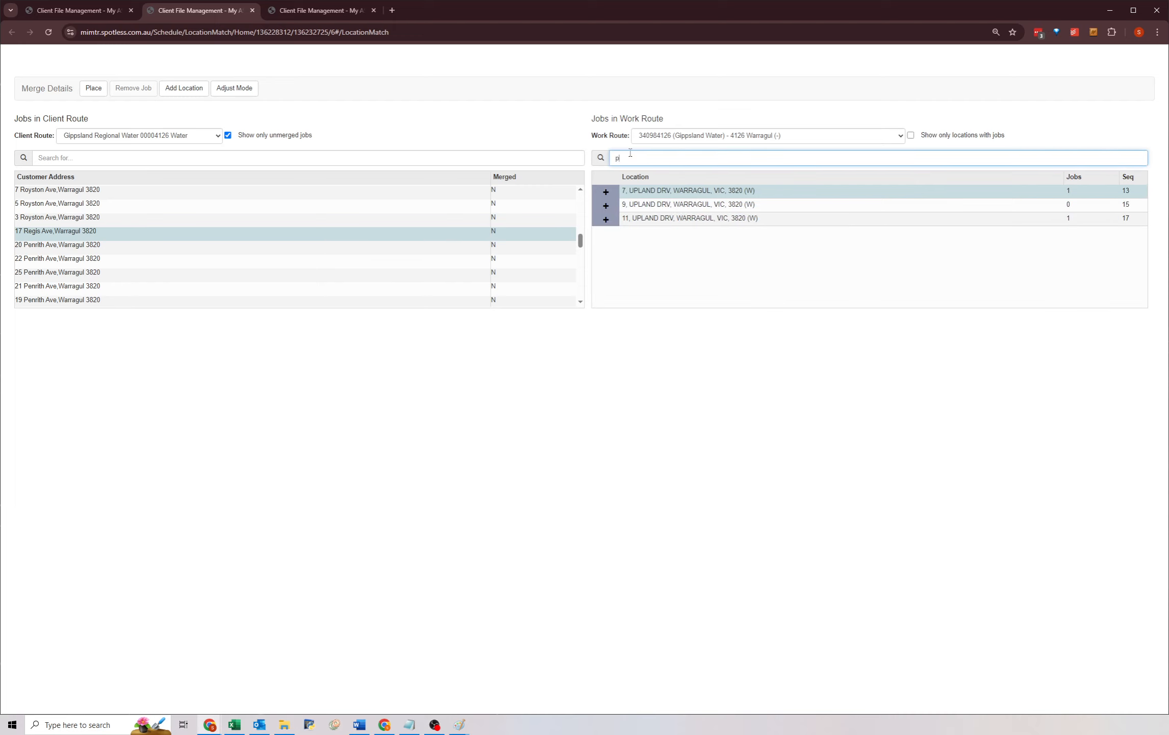
double_click(611, 158)
key(BackSpace)
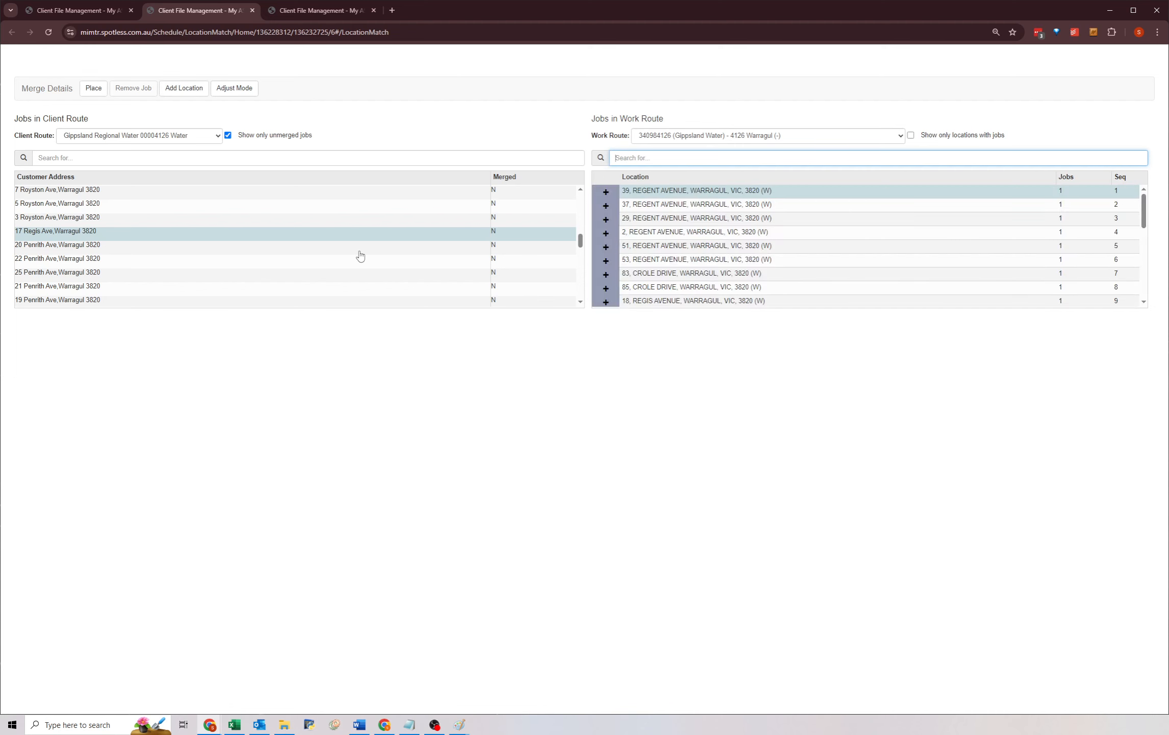
scroll(360, 255, down, 5)
click(217, 220)
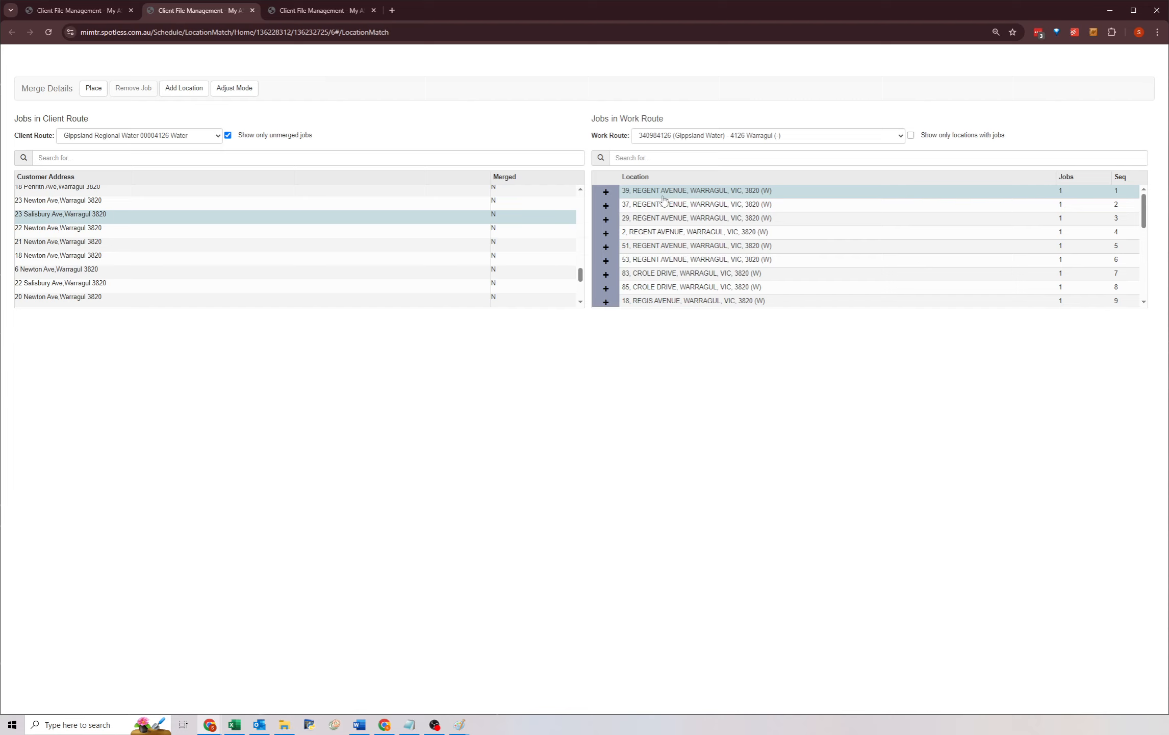
click(639, 154)
text(sal)
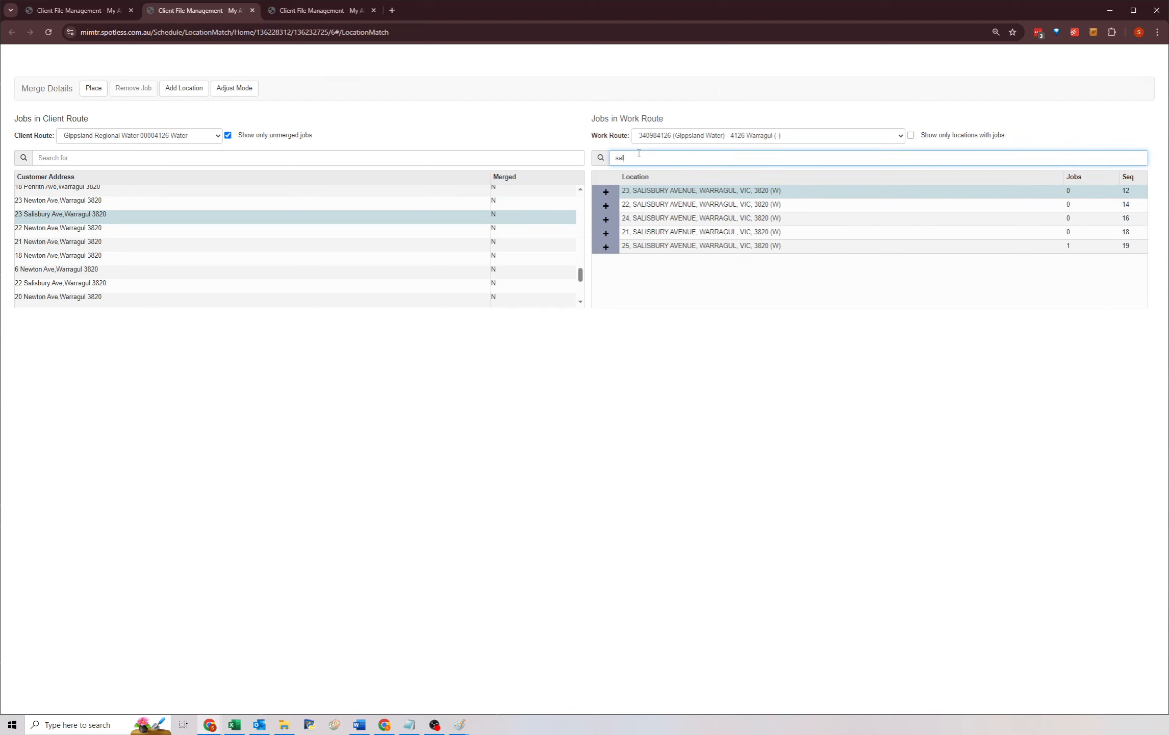
click(94, 156)
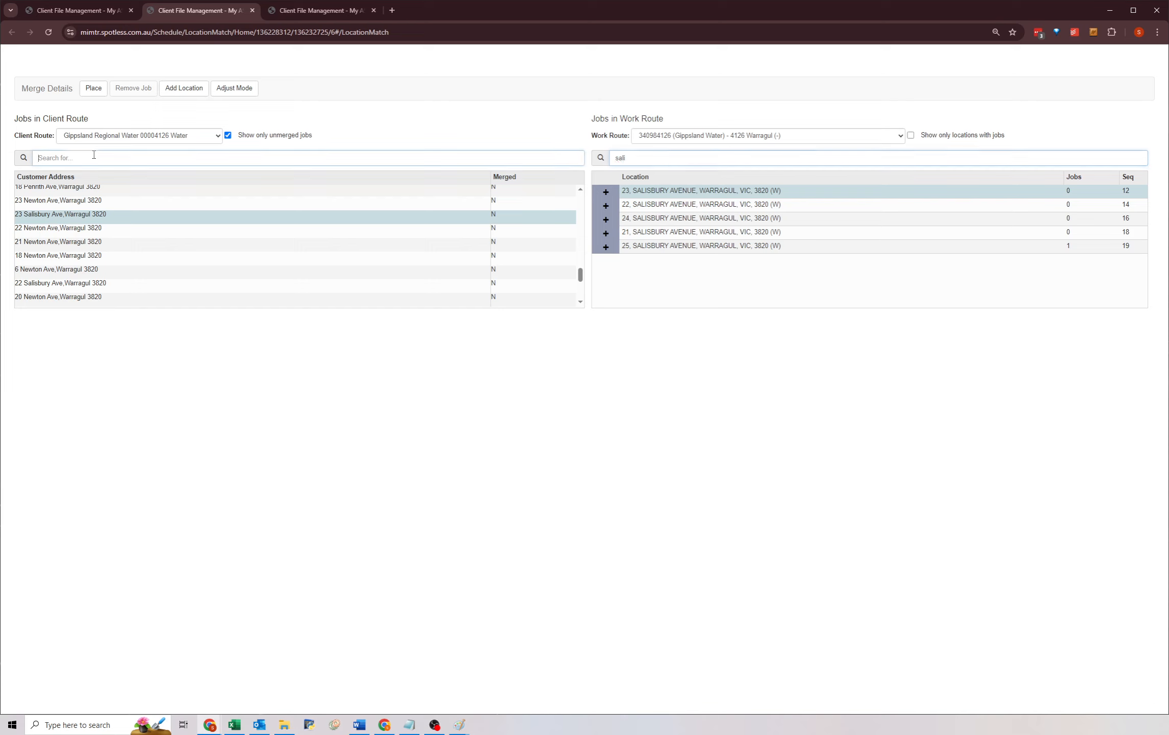
text(salis)
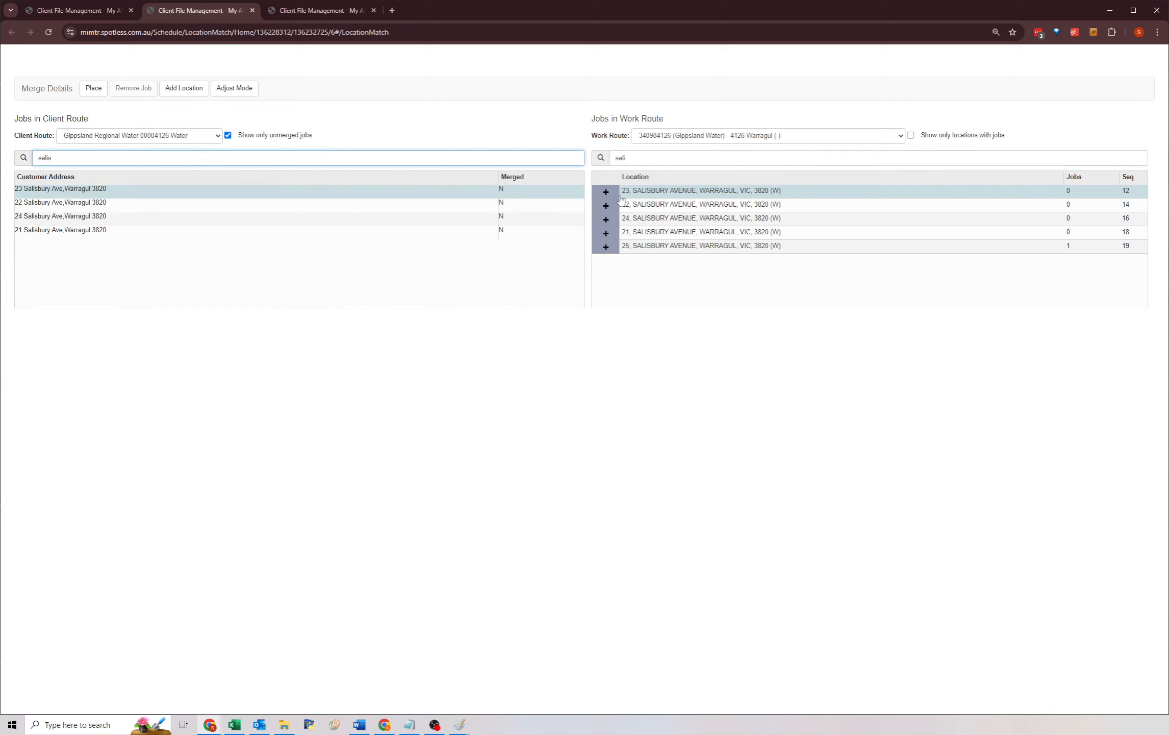
click(92, 88)
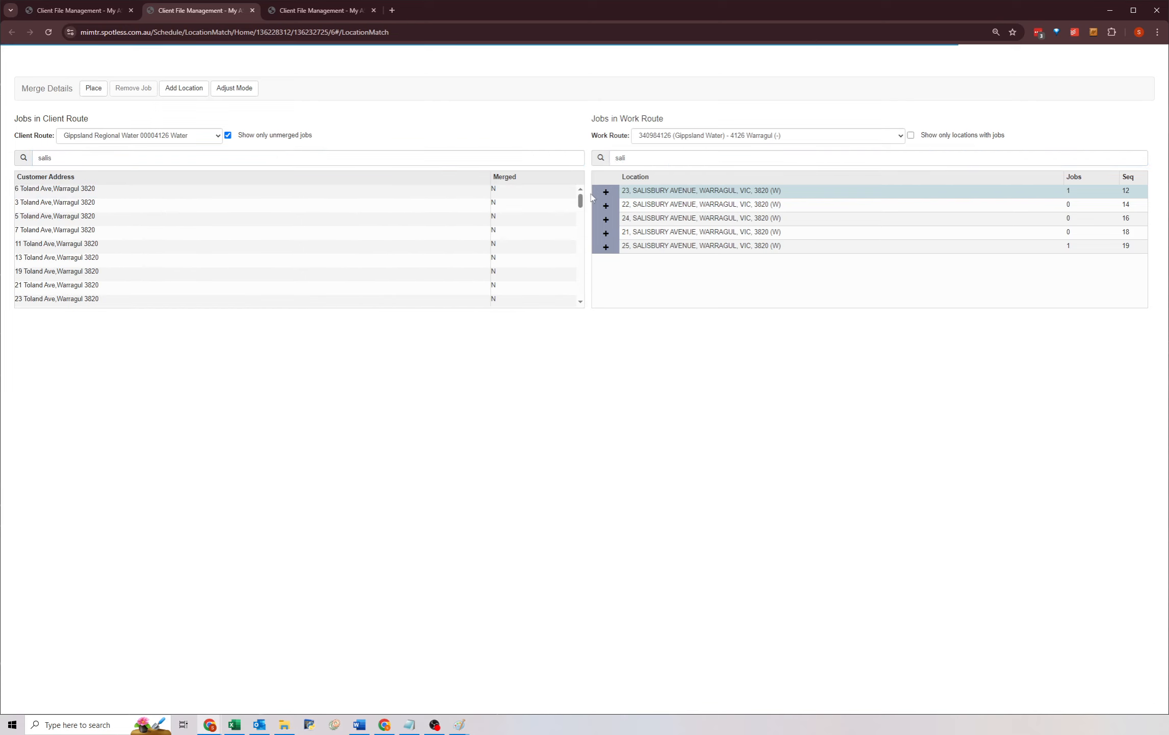
click(643, 205)
click(169, 155)
key(BackSpace)
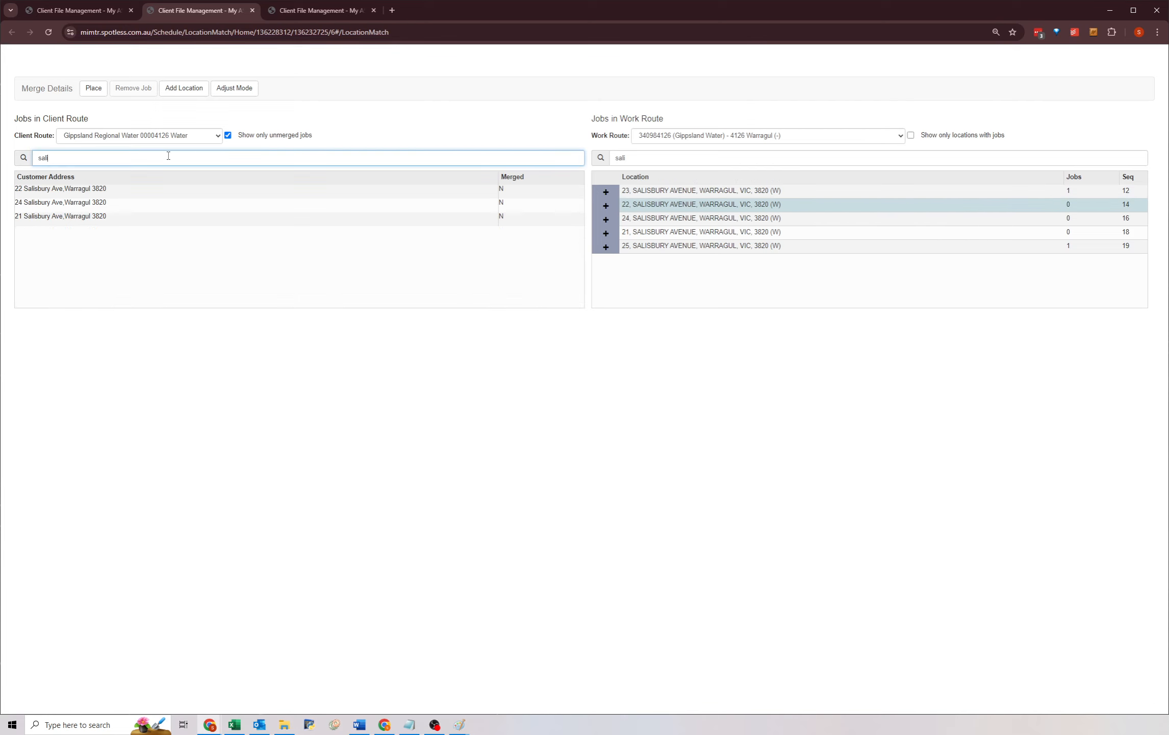
click(68, 189)
click(93, 88)
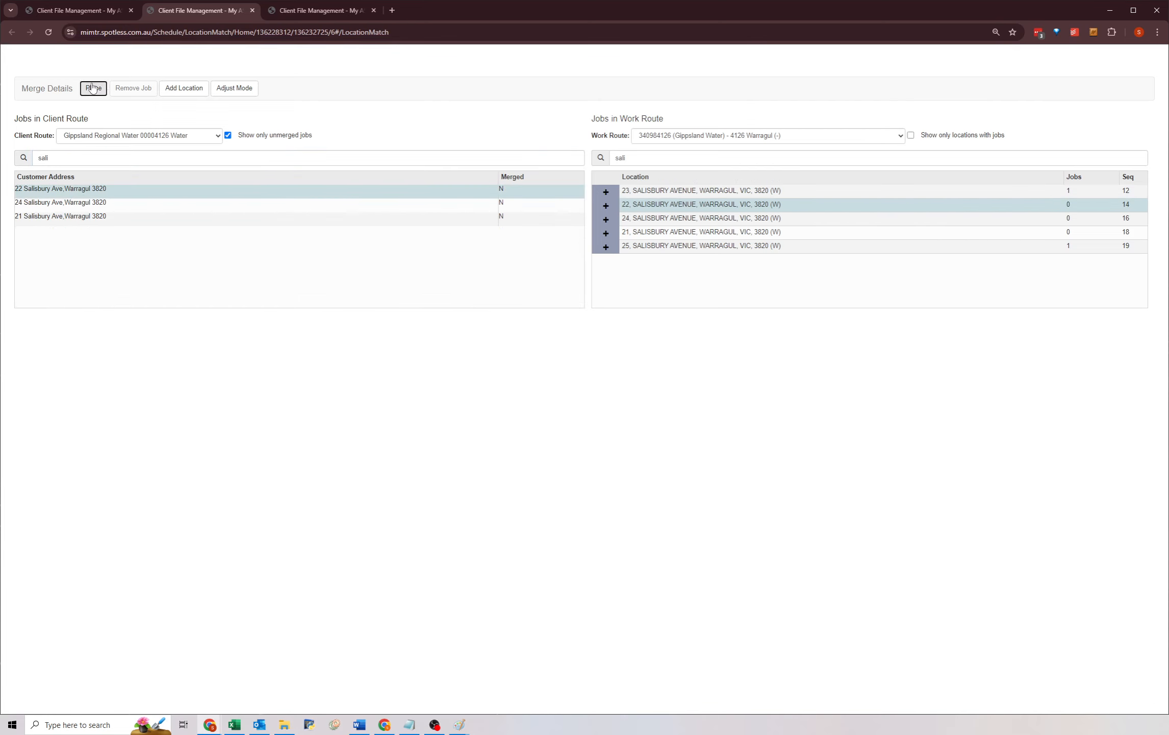
click(634, 218)
click(64, 158)
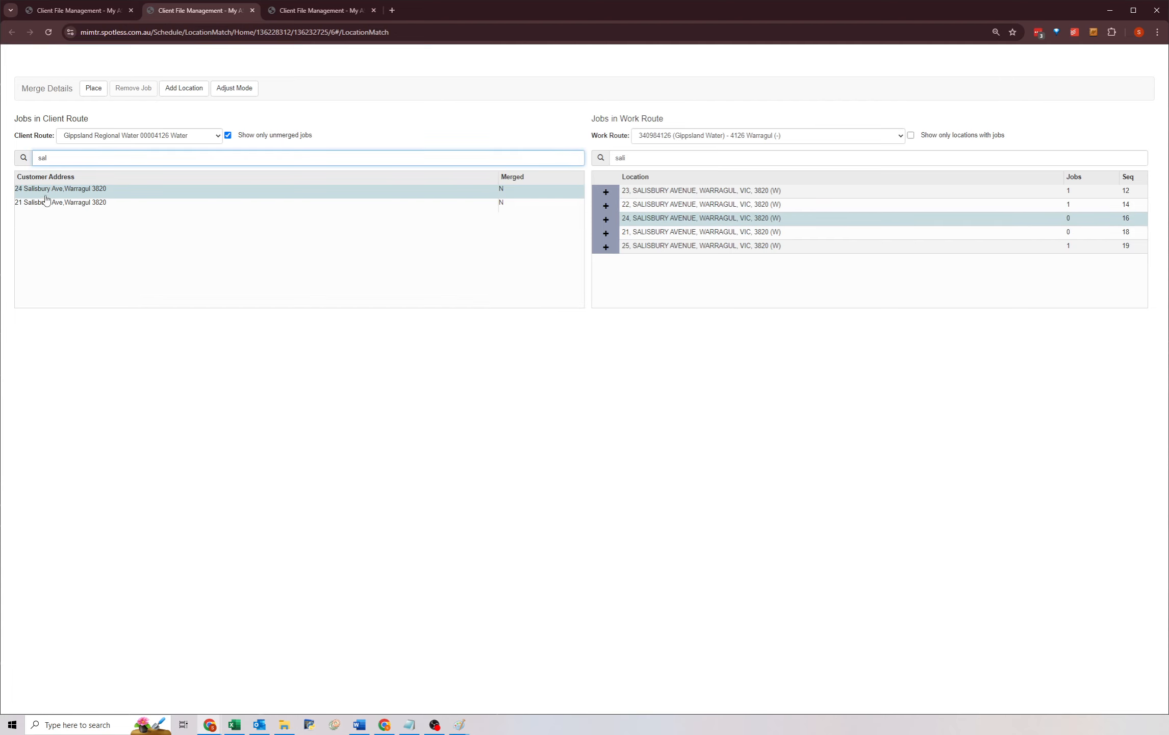
click(93, 88)
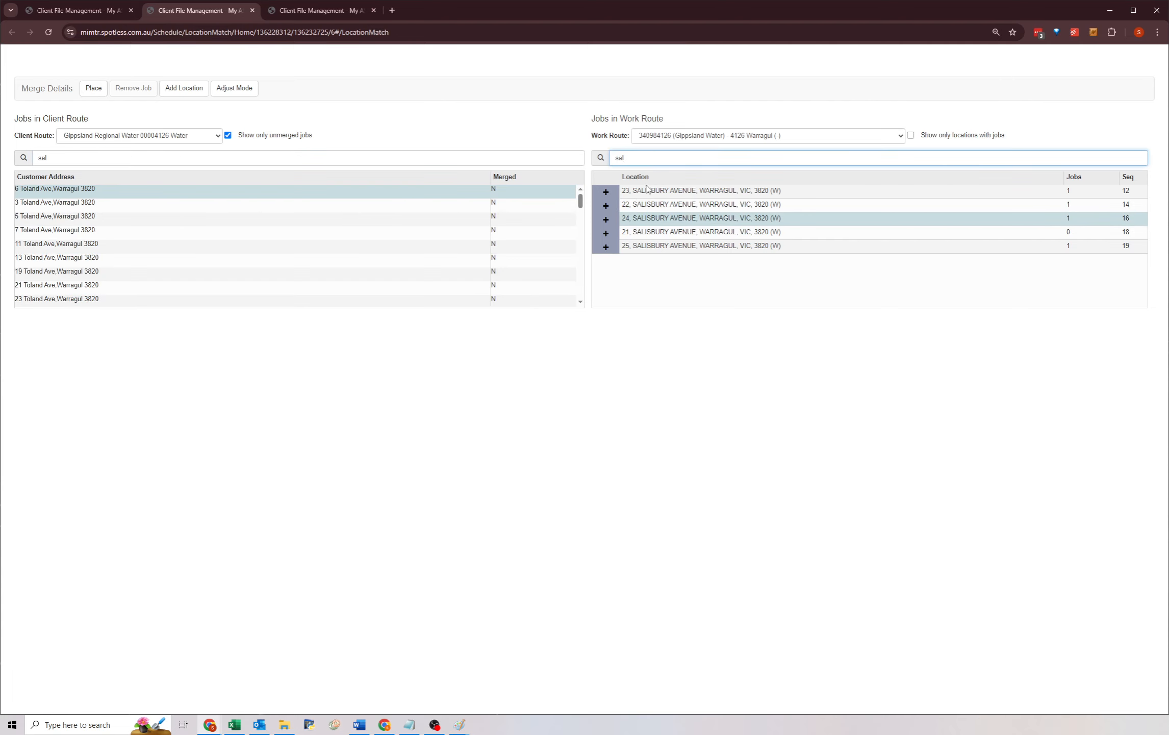
click(628, 234)
click(67, 157)
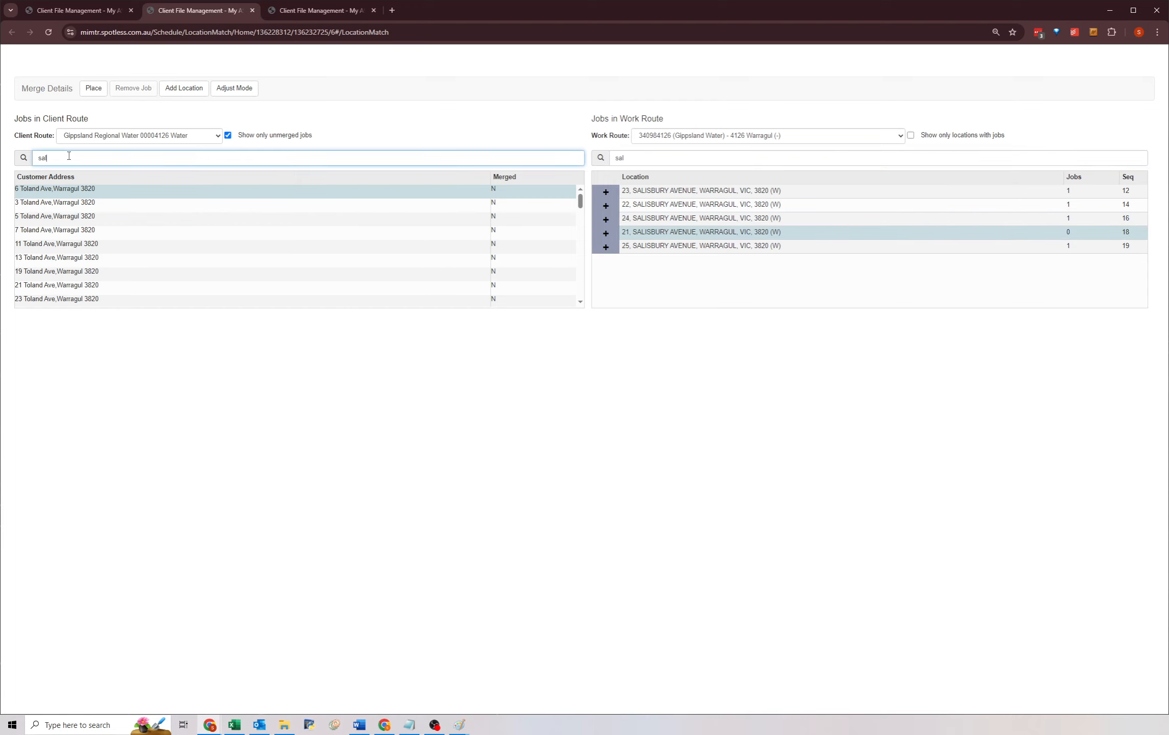
text(is)
click(92, 88)
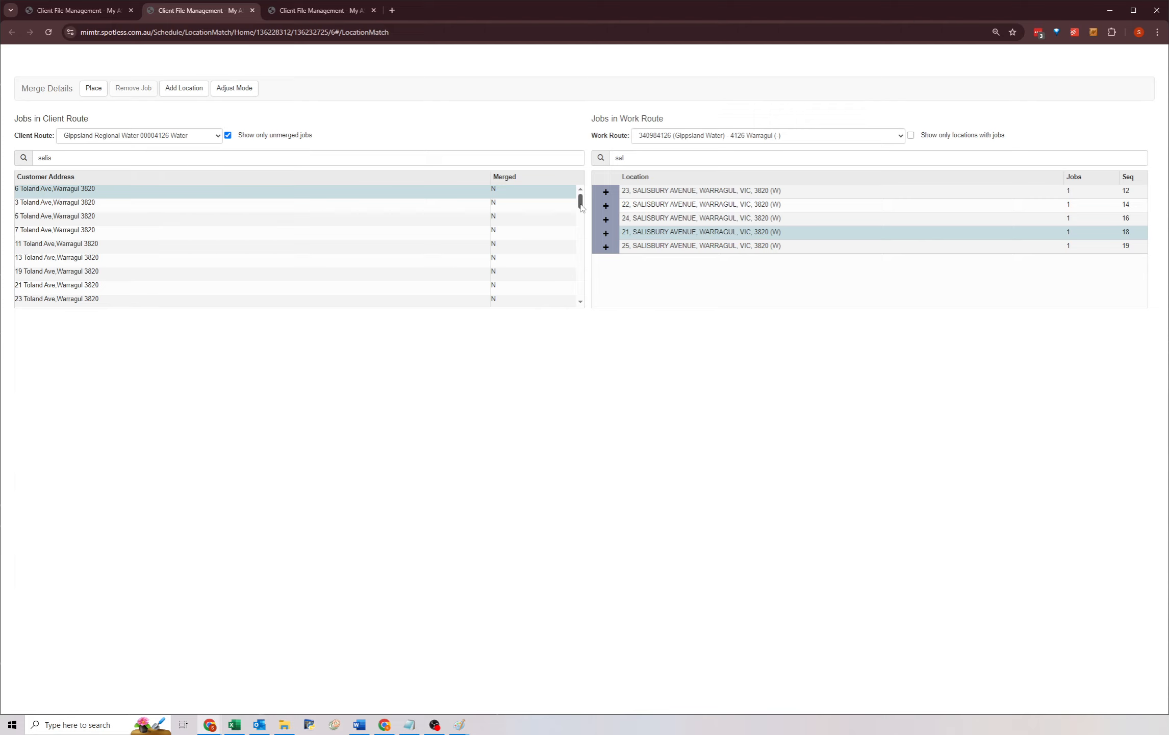
Search the work route locations for Regis and compare them with the unmerged Regis and Newton jobs.
scroll(494, 237, down, 5)
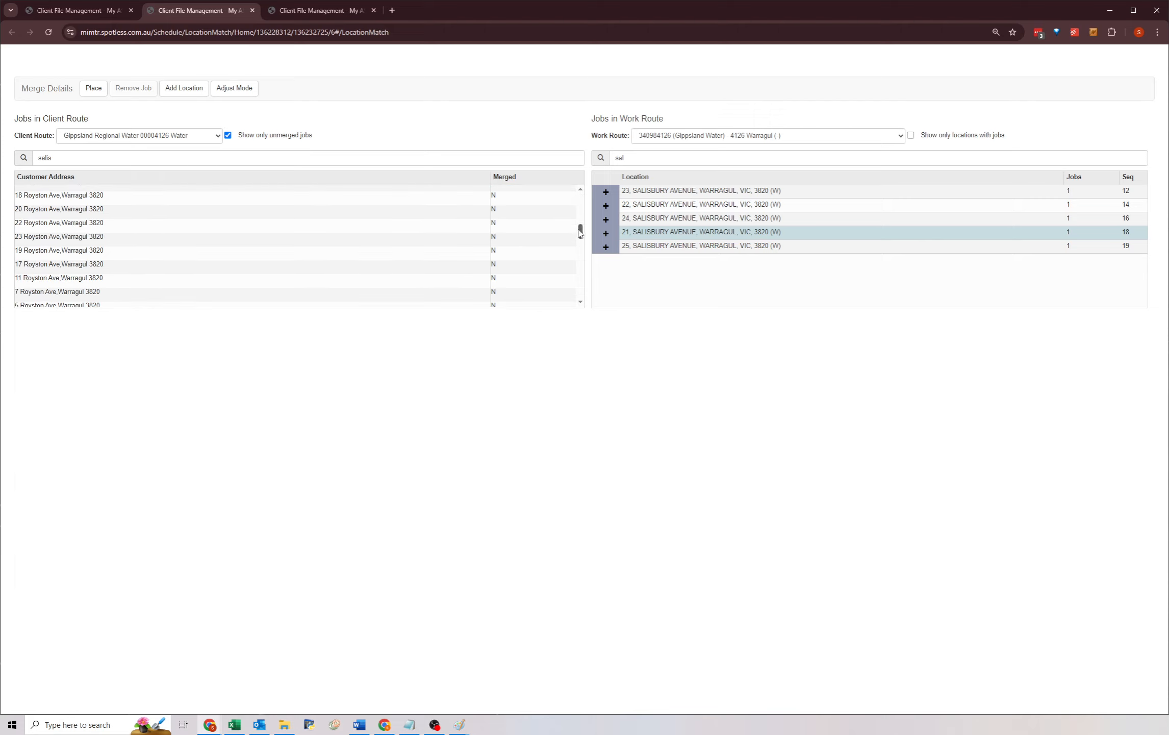
drag(580, 230, 580, 291)
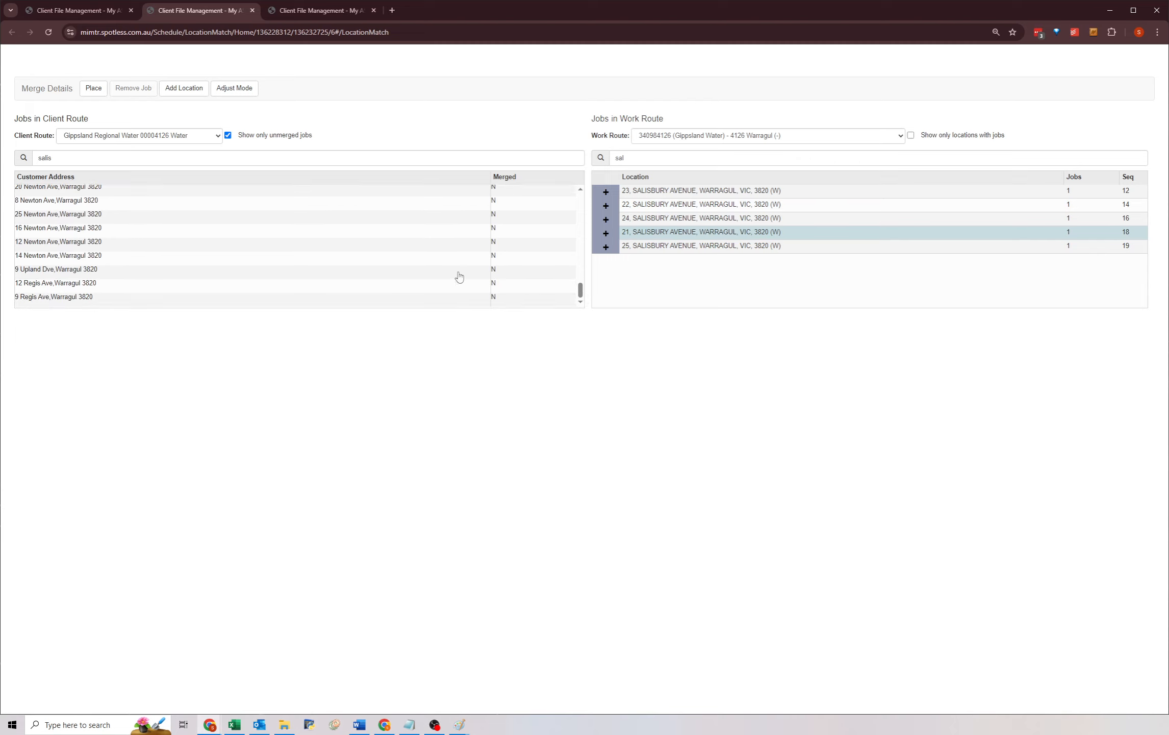
click(124, 283)
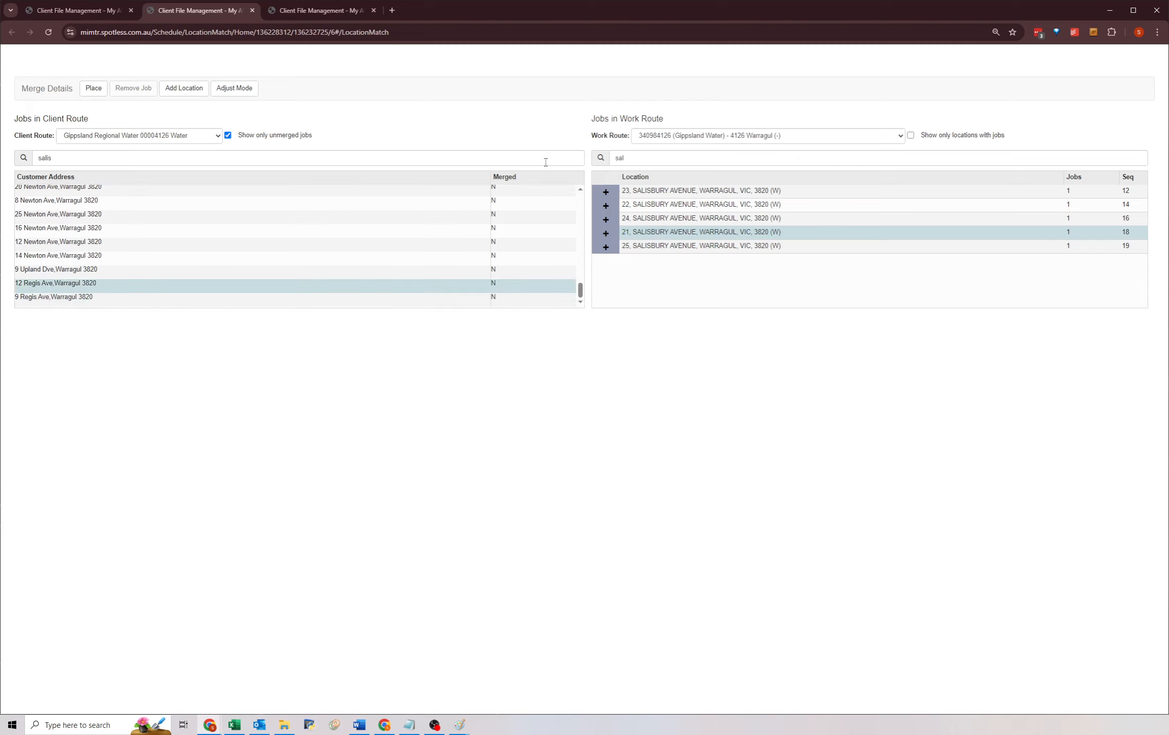
drag(631, 157, 592, 163)
text(regis)
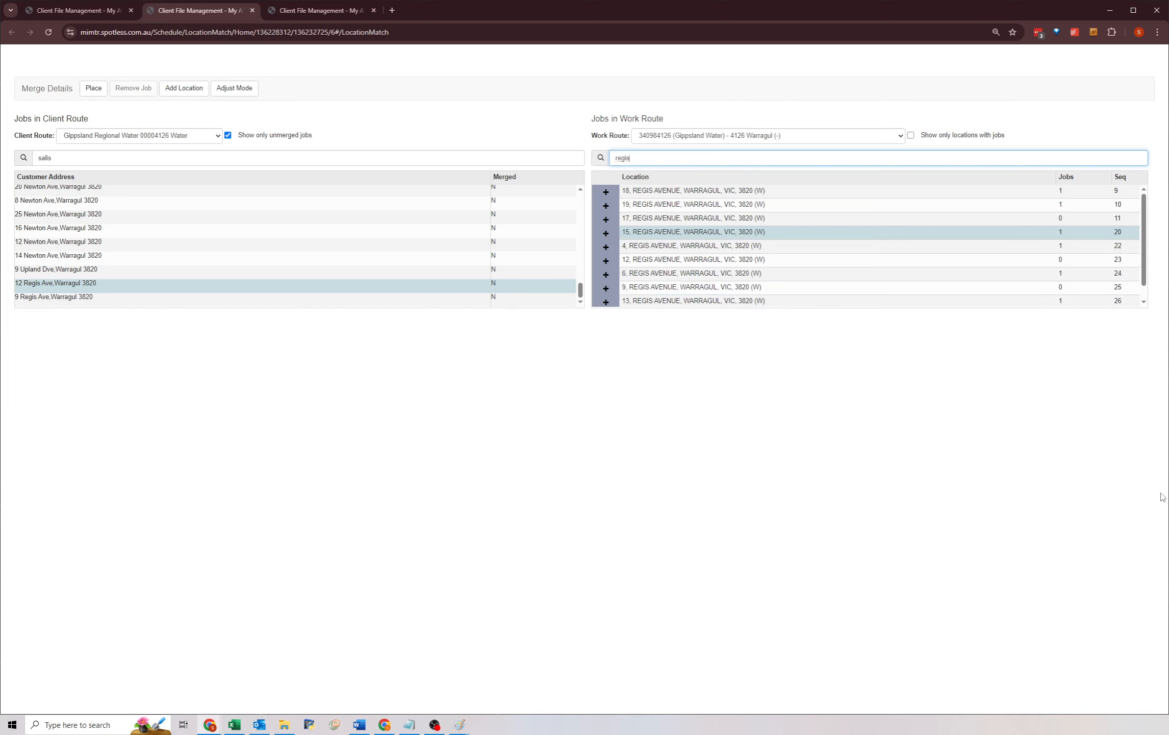
click(106, 245)
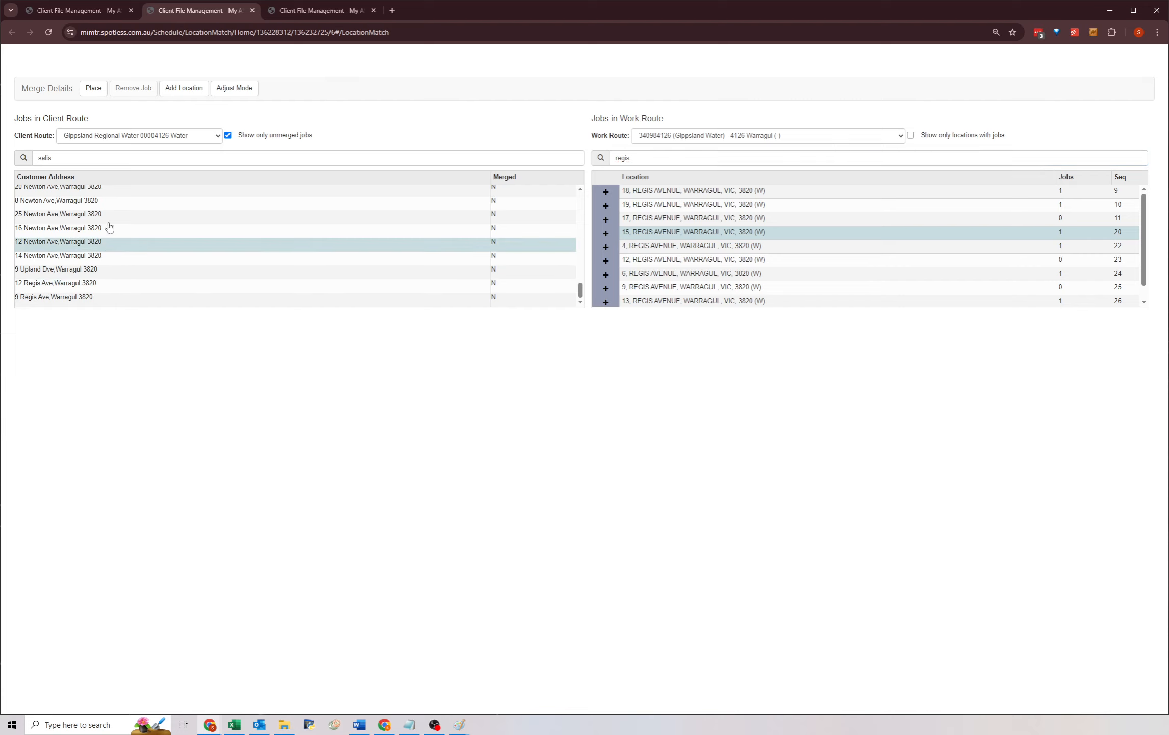
click(105, 217)
click(675, 245)
click(676, 273)
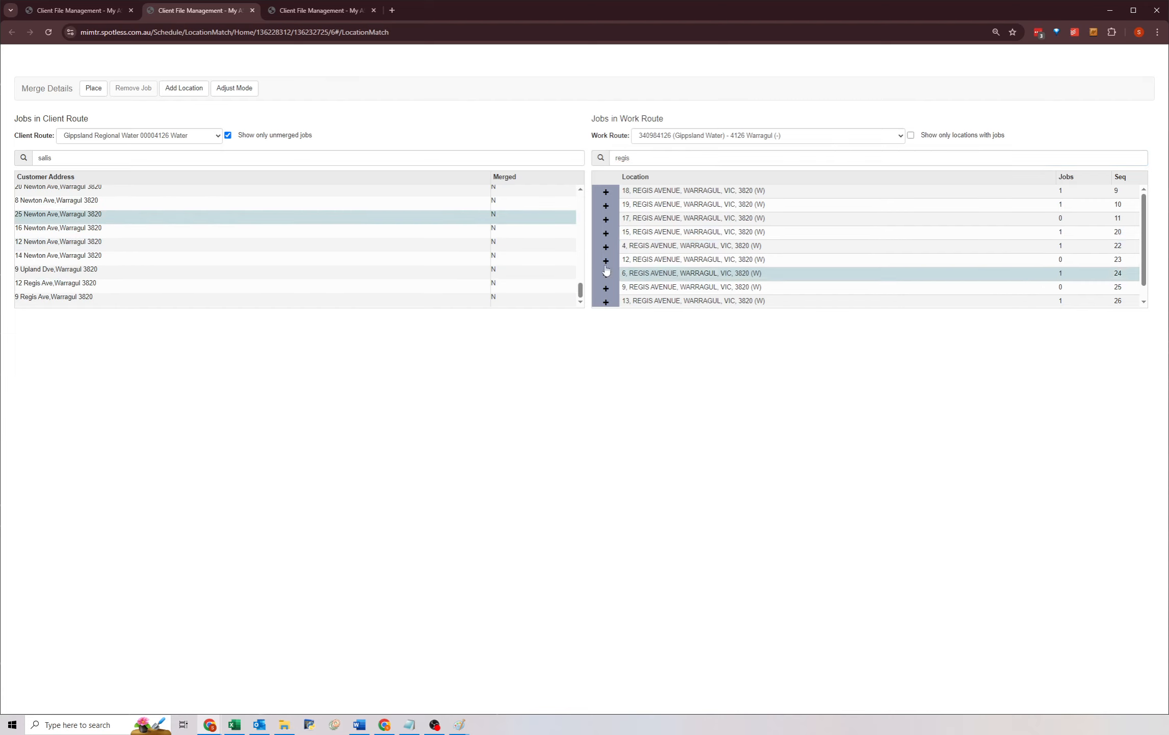
click(357, 241)
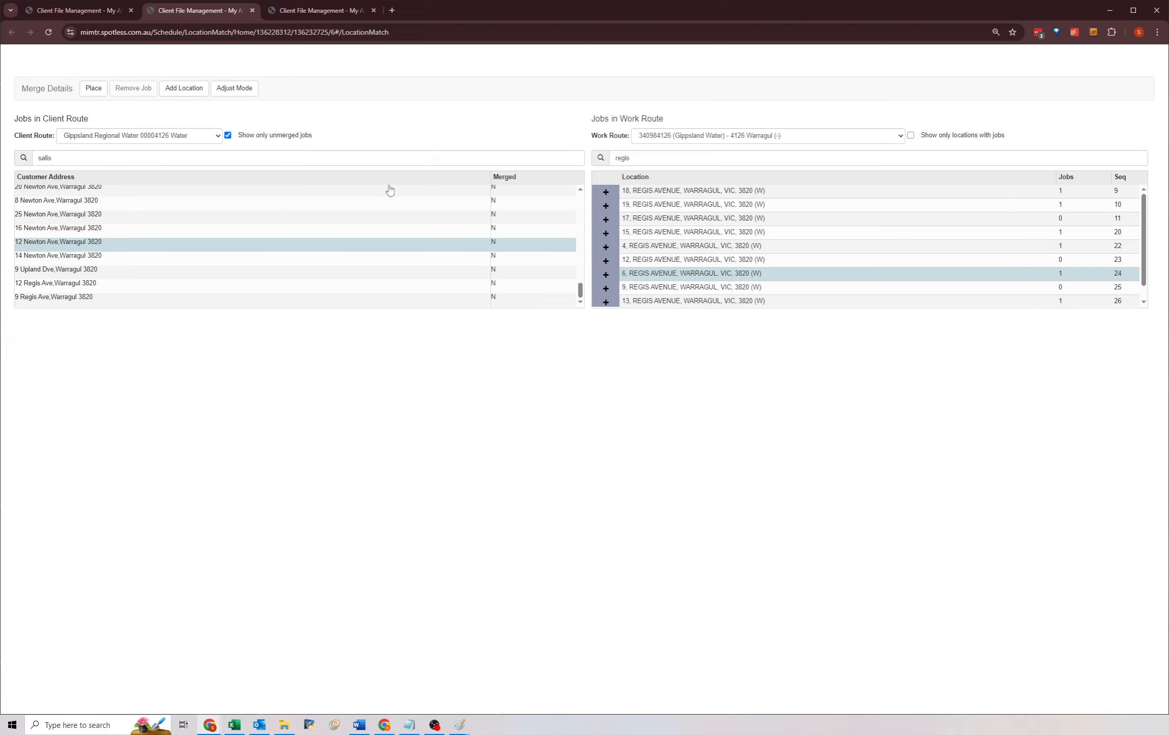
click(224, 218)
click(217, 192)
click(219, 218)
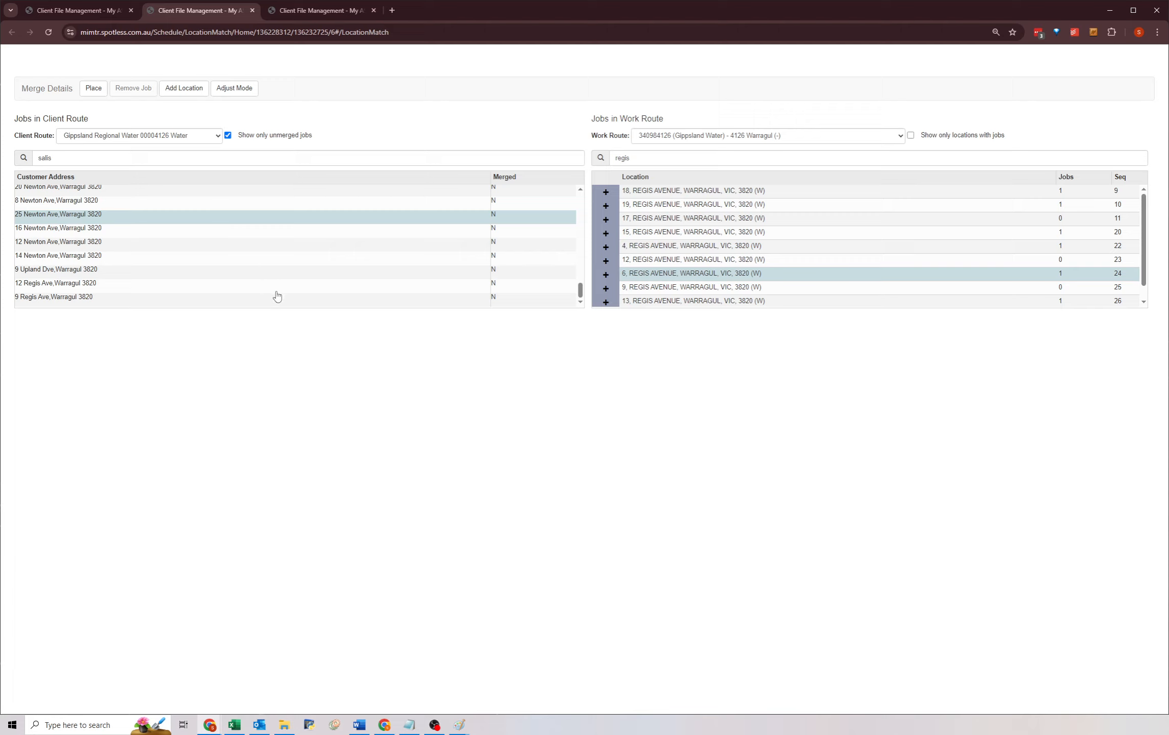
scroll(314, 269, up, 12)
Return to the Route Merge tab and review the client routes and their allocated work routes.
key(ctrl+shift+Tab)
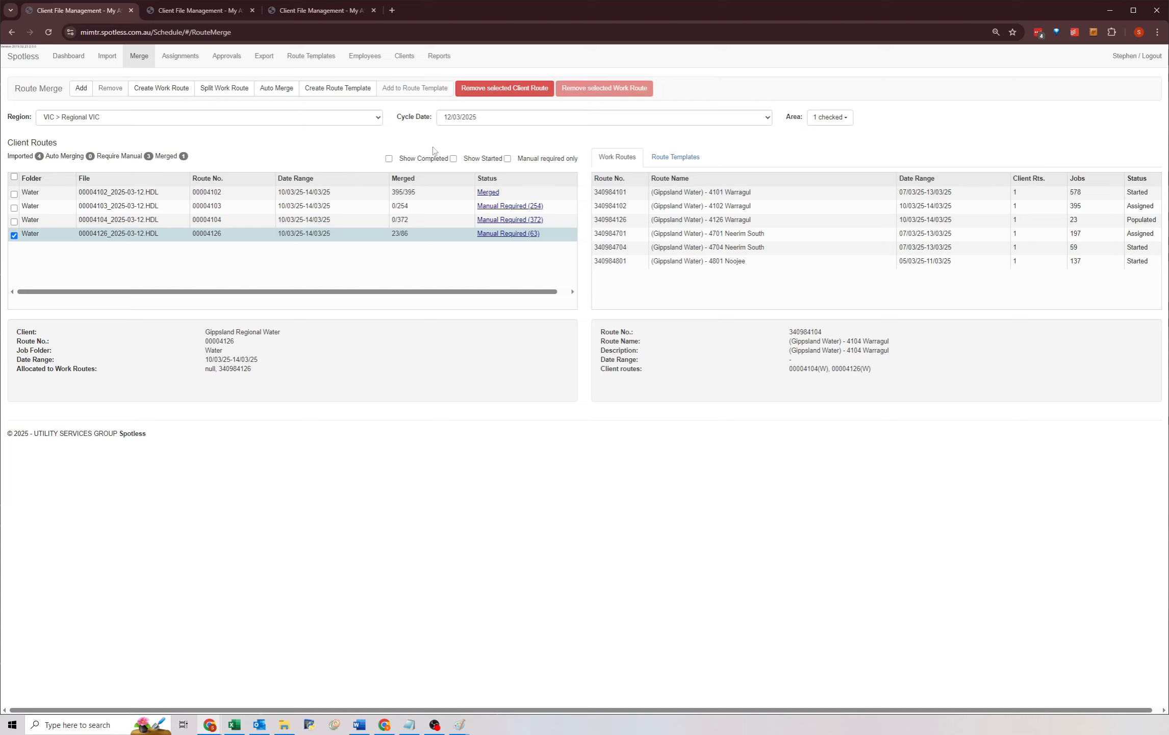
click(749, 233)
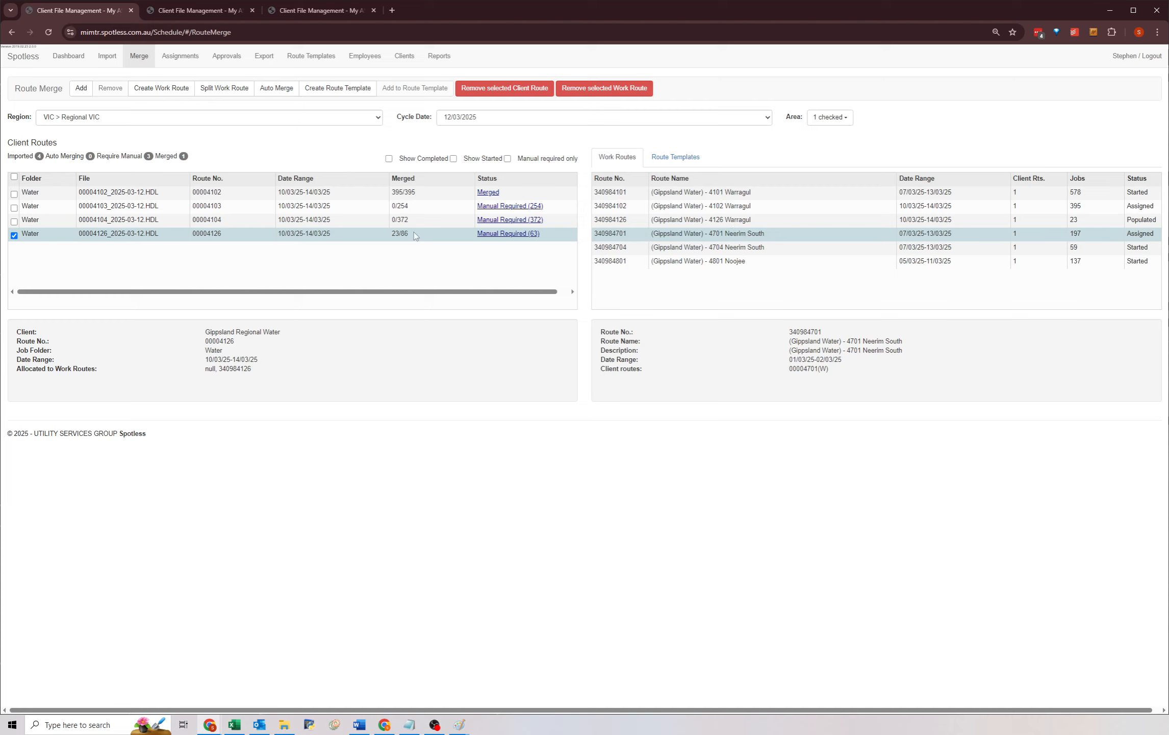
click(428, 219)
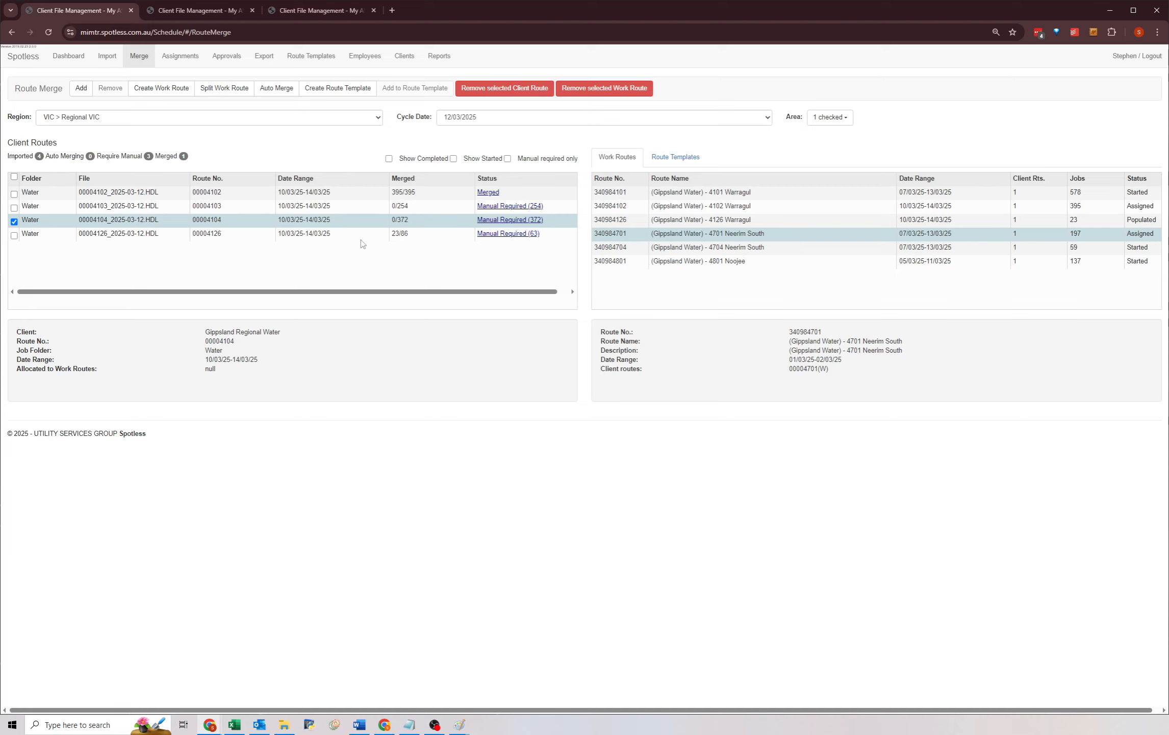
click(442, 238)
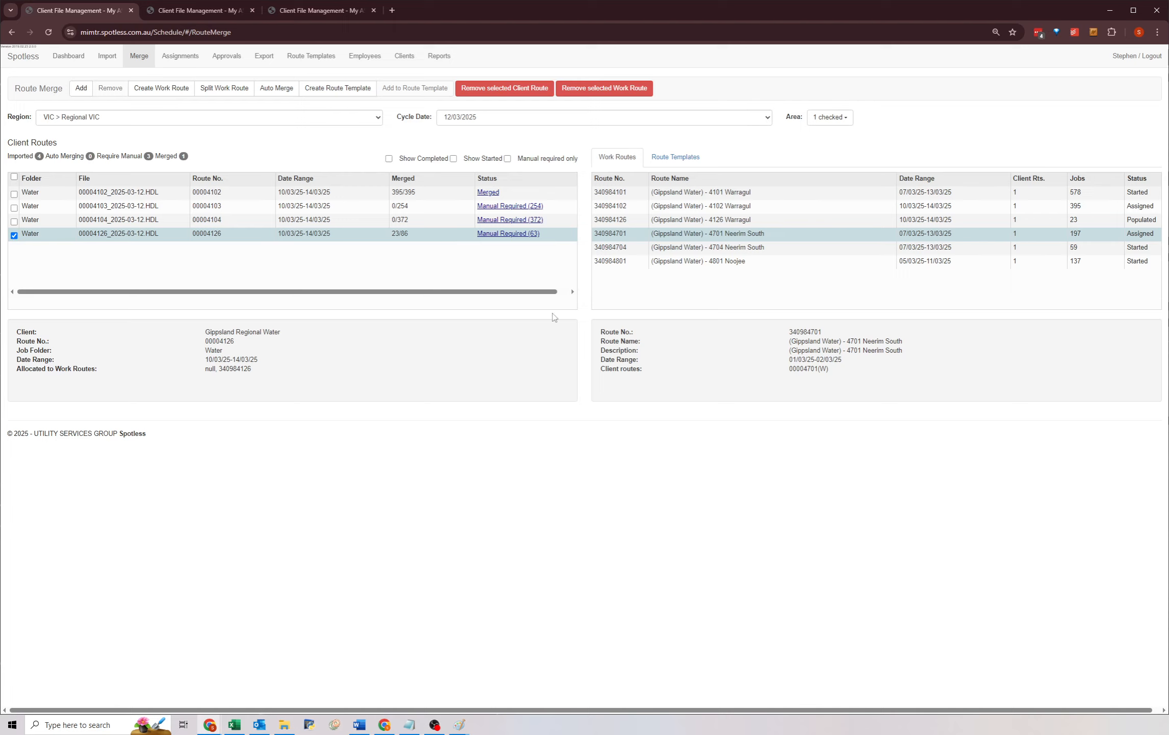
click(429, 224)
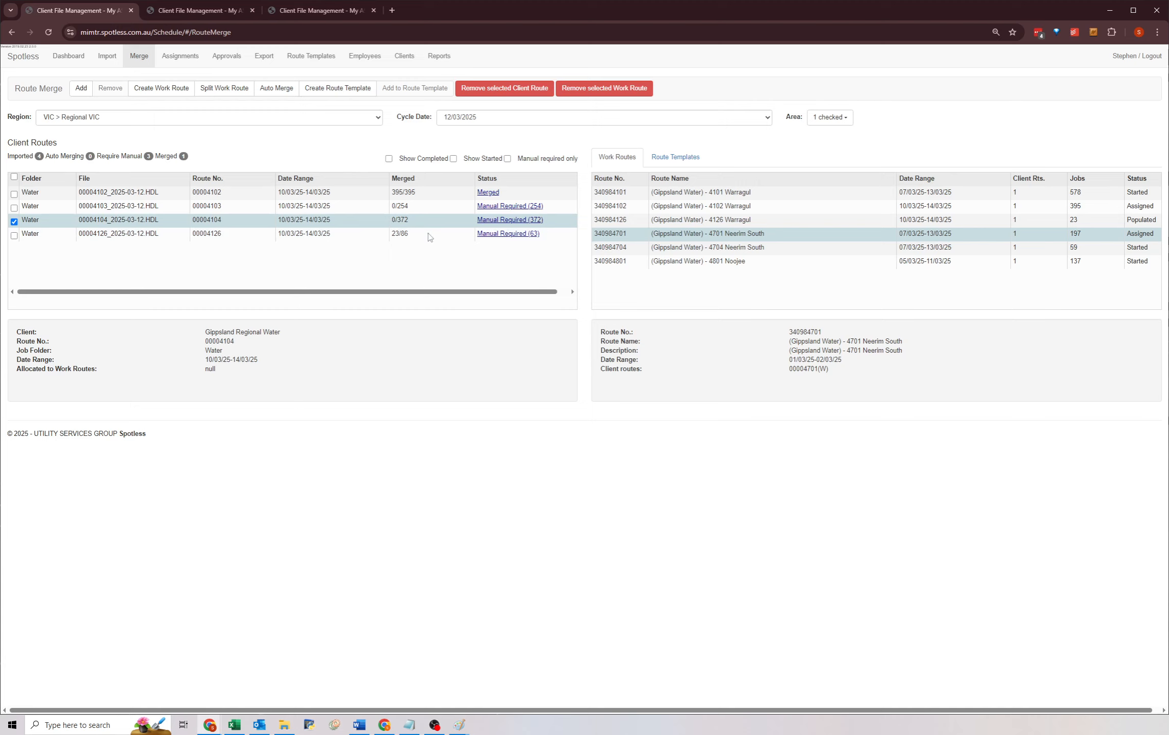
click(428, 232)
click(428, 219)
click(426, 206)
click(424, 196)
click(424, 208)
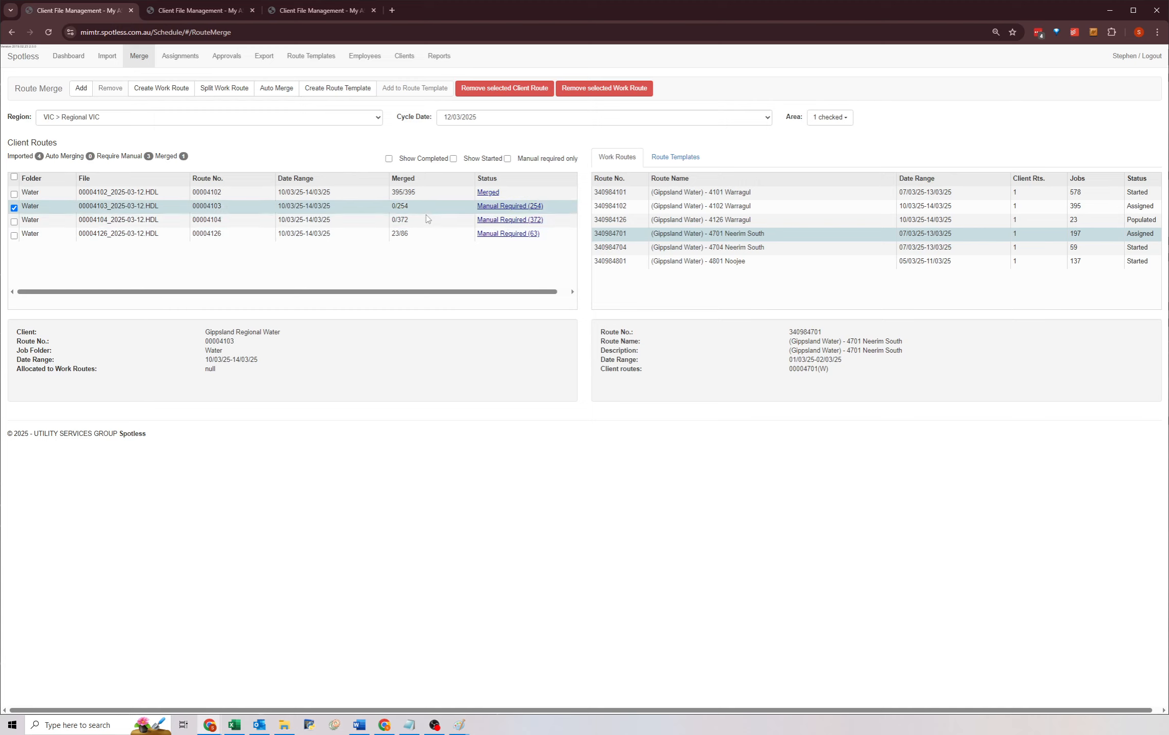
click(423, 217)
click(418, 196)
click(417, 221)
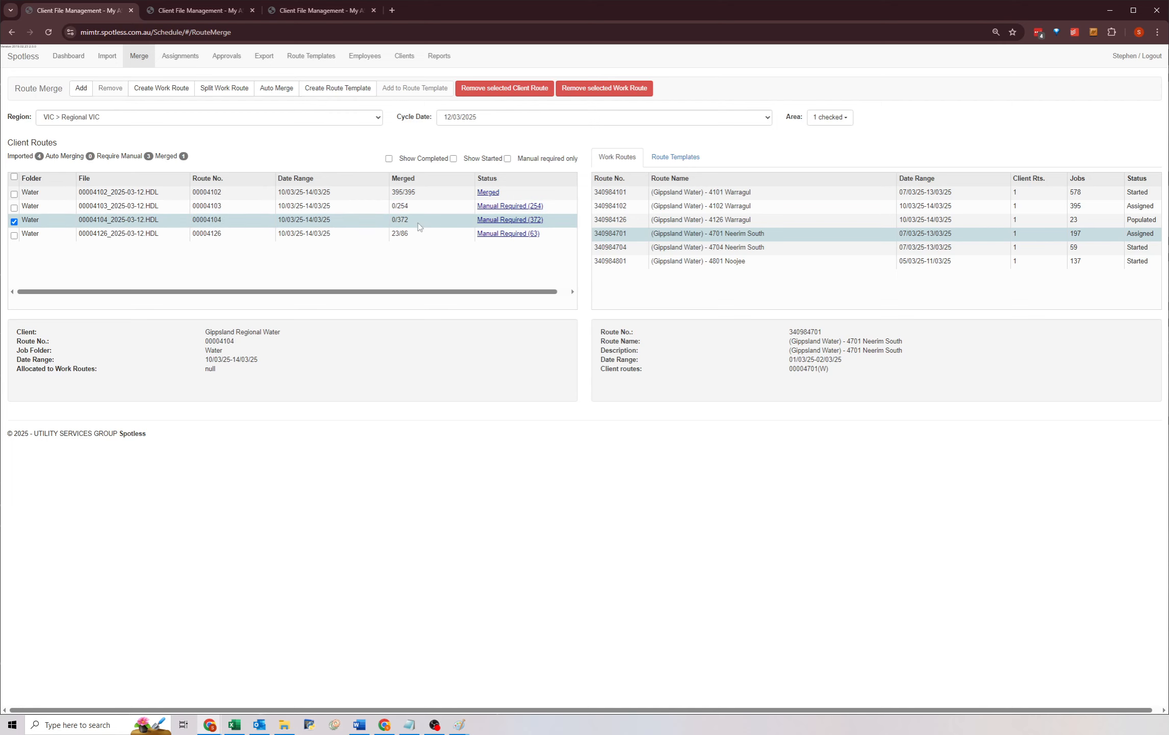
click(421, 232)
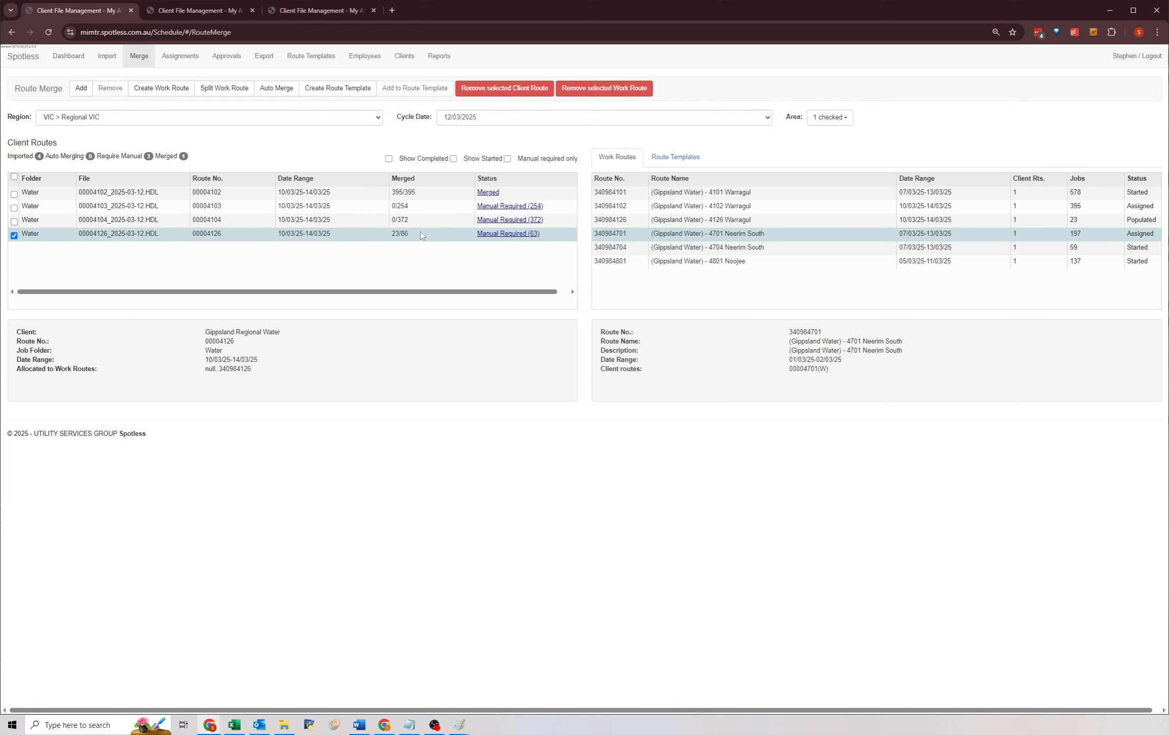
click(199, 11)
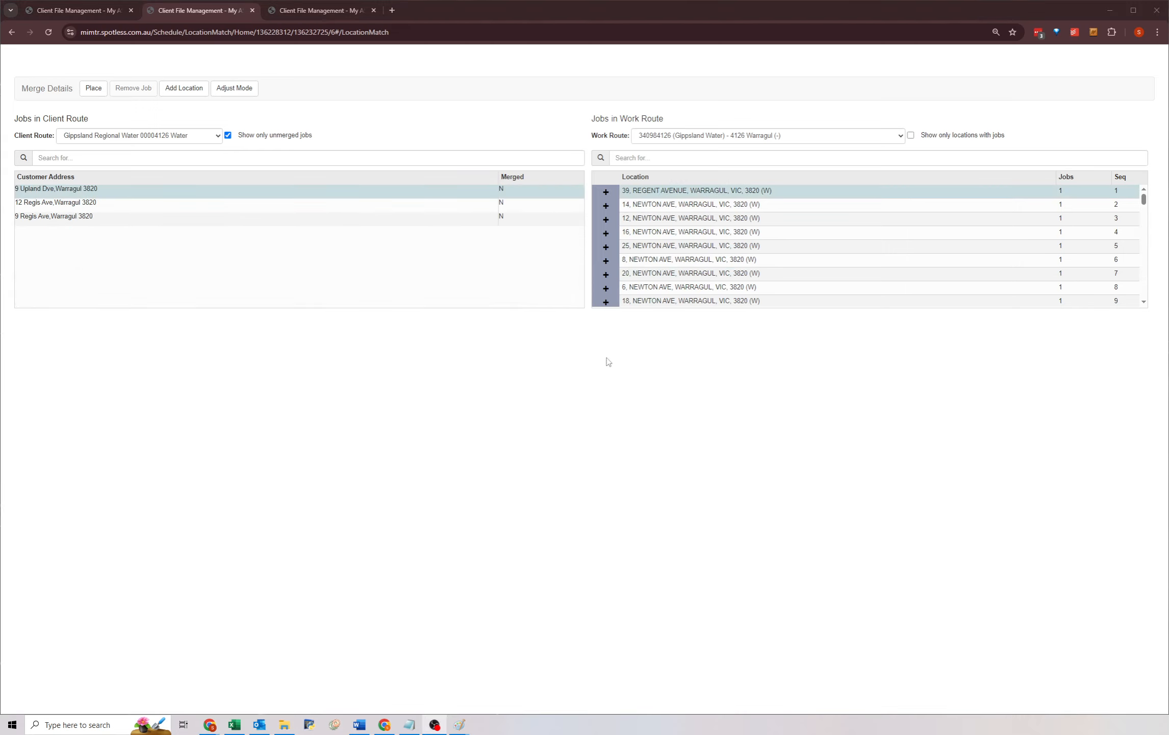
click(182, 89)
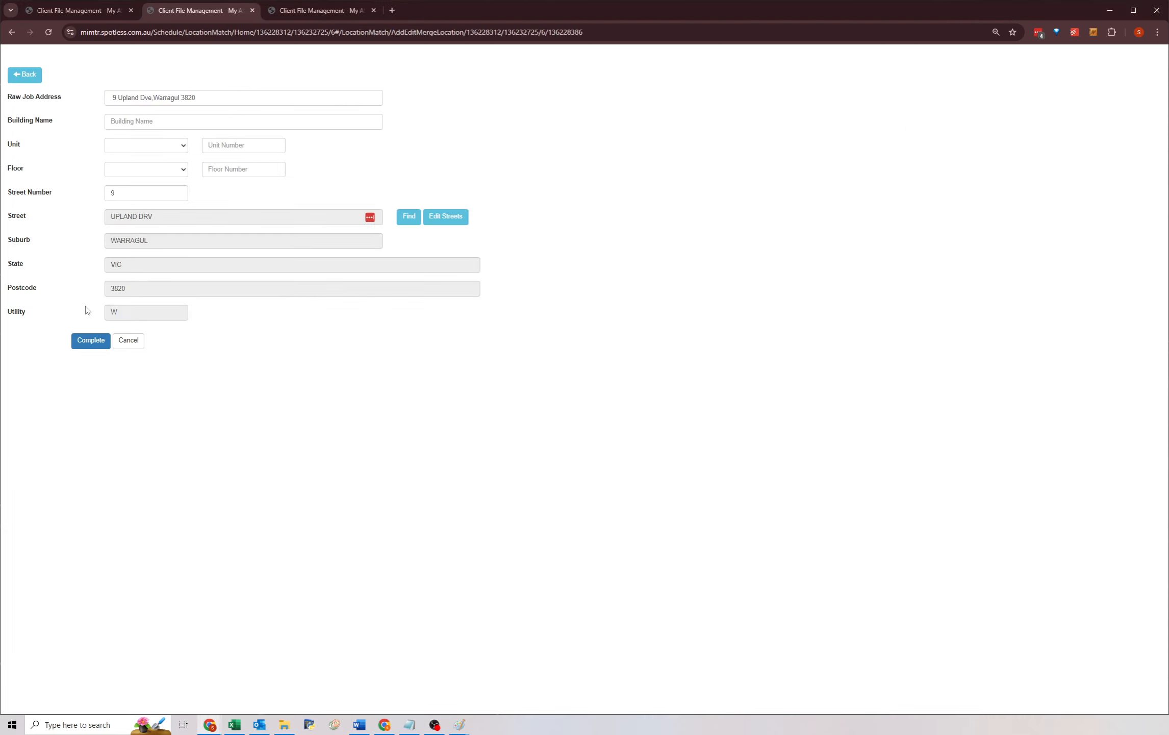
click(83, 351)
click(183, 89)
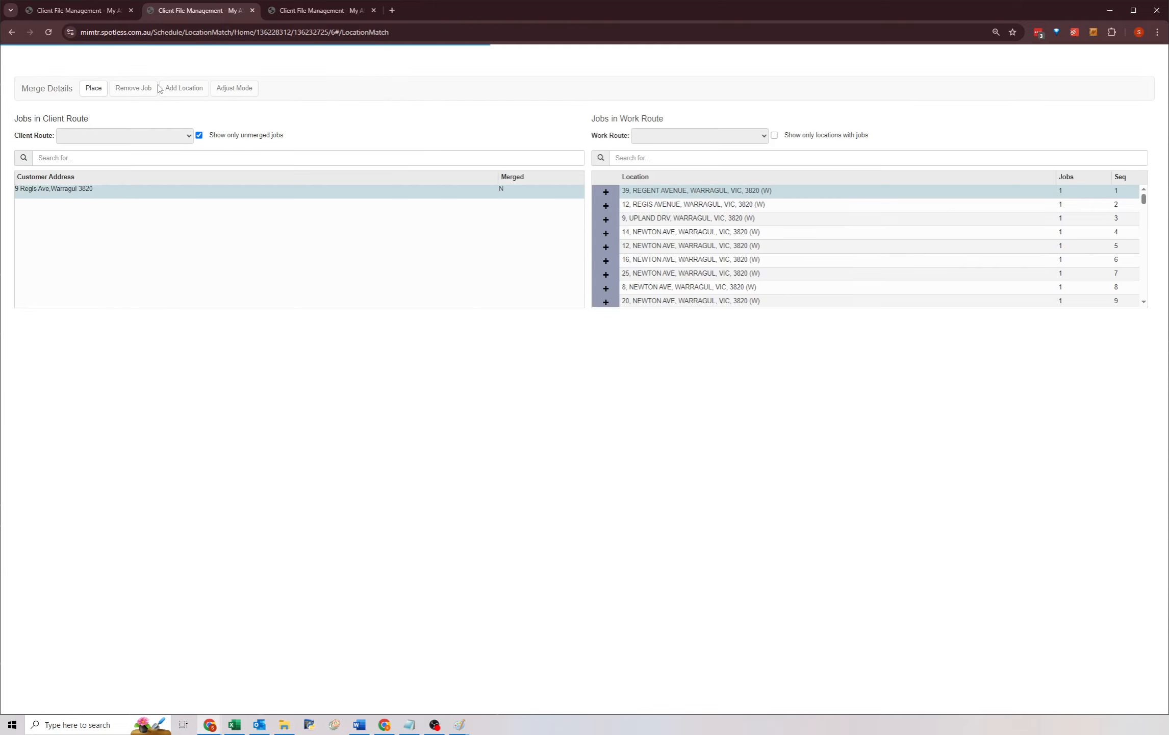
click(183, 88)
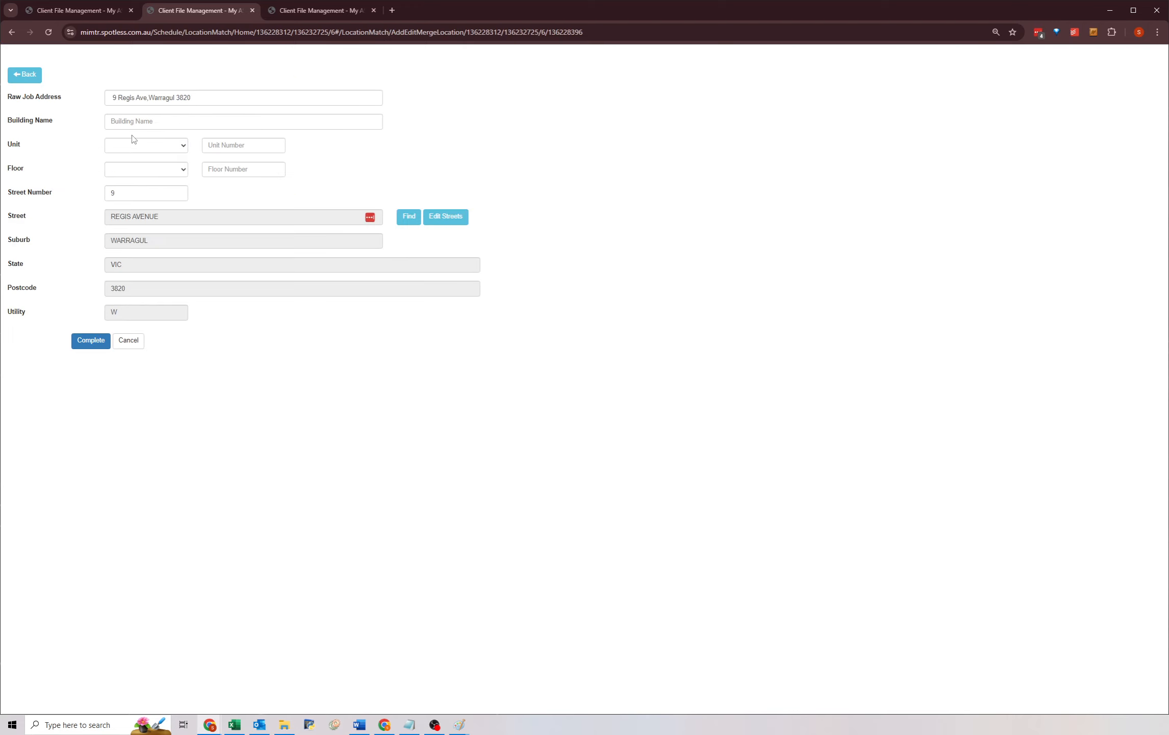
click(87, 340)
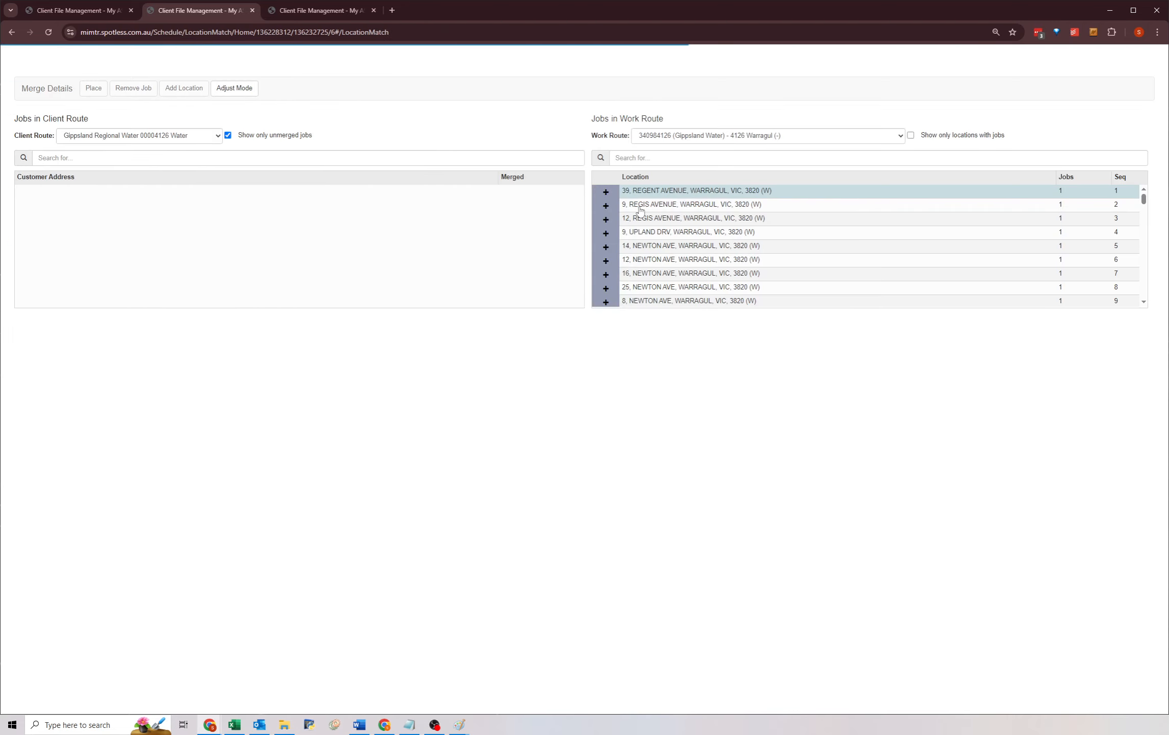
Scroll through the 4126 Warragul work route locations to check the newly added Regis and Upland entries.
scroll(698, 240, down, 1)
scroll(697, 240, down, 13)
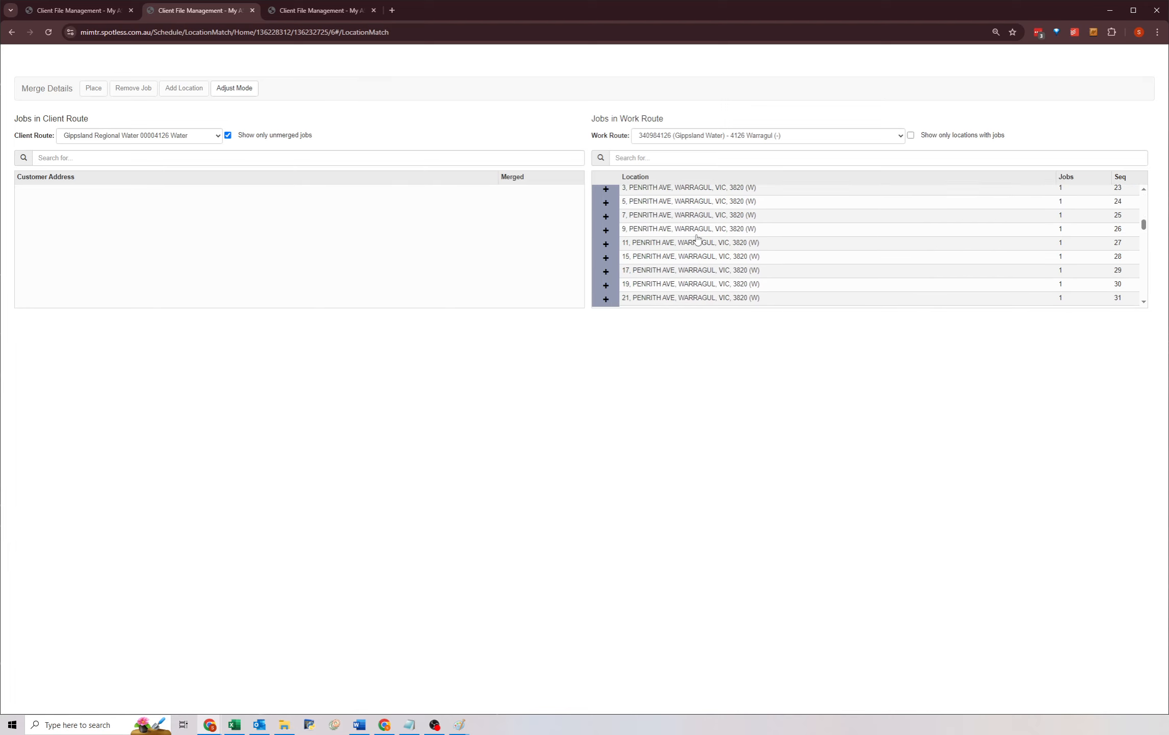
scroll(698, 239, down, 2)
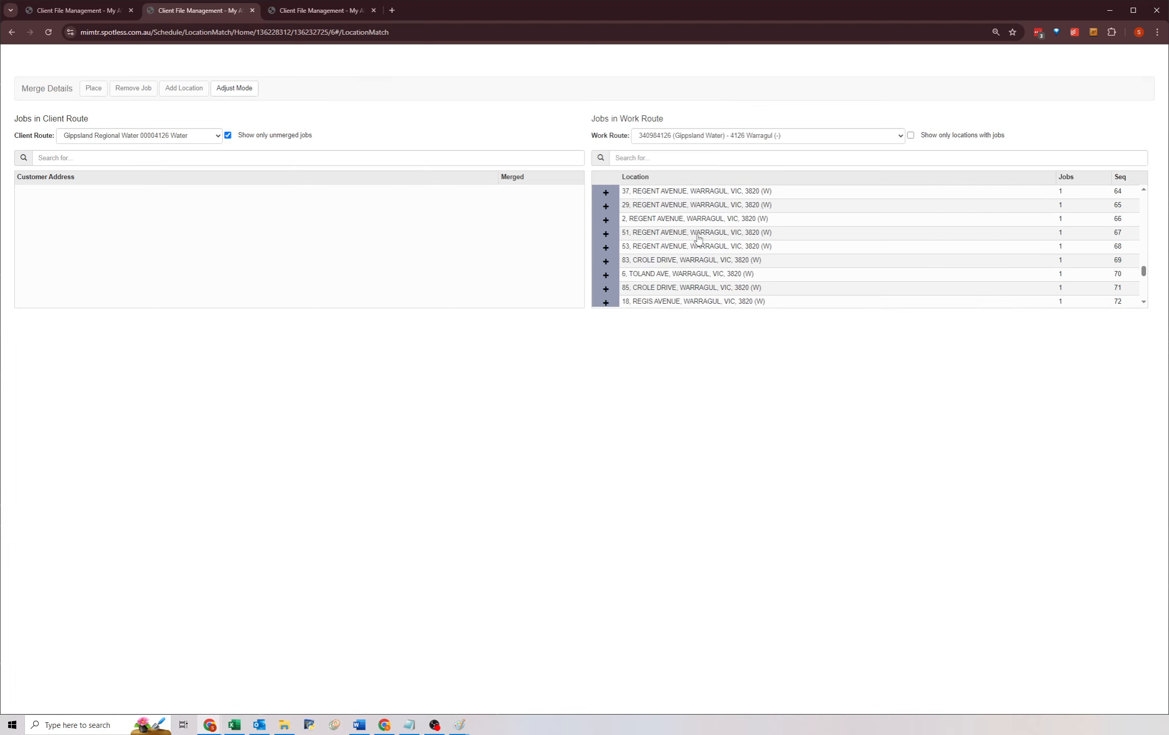
scroll(659, 257, down, 2)
scroll(659, 258, down, 1)
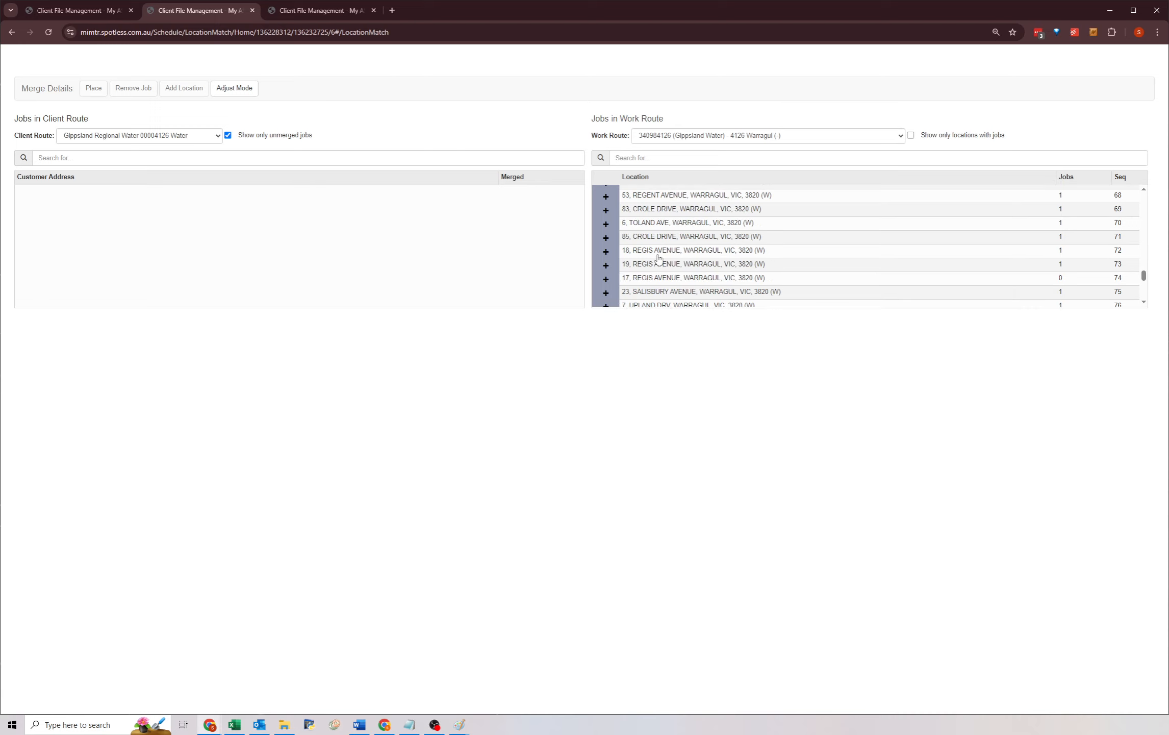
scroll(654, 260, down, 2)
click(647, 298)
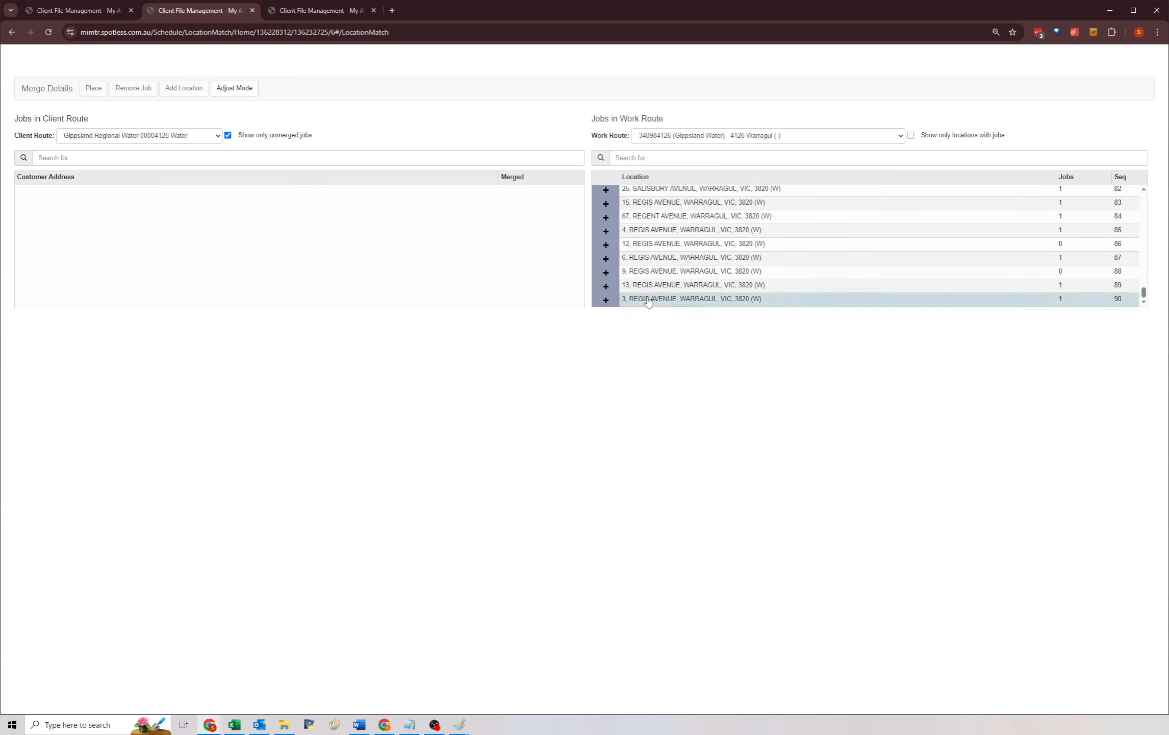
scroll(647, 284, up, 1)
scroll(648, 283, down, 1)
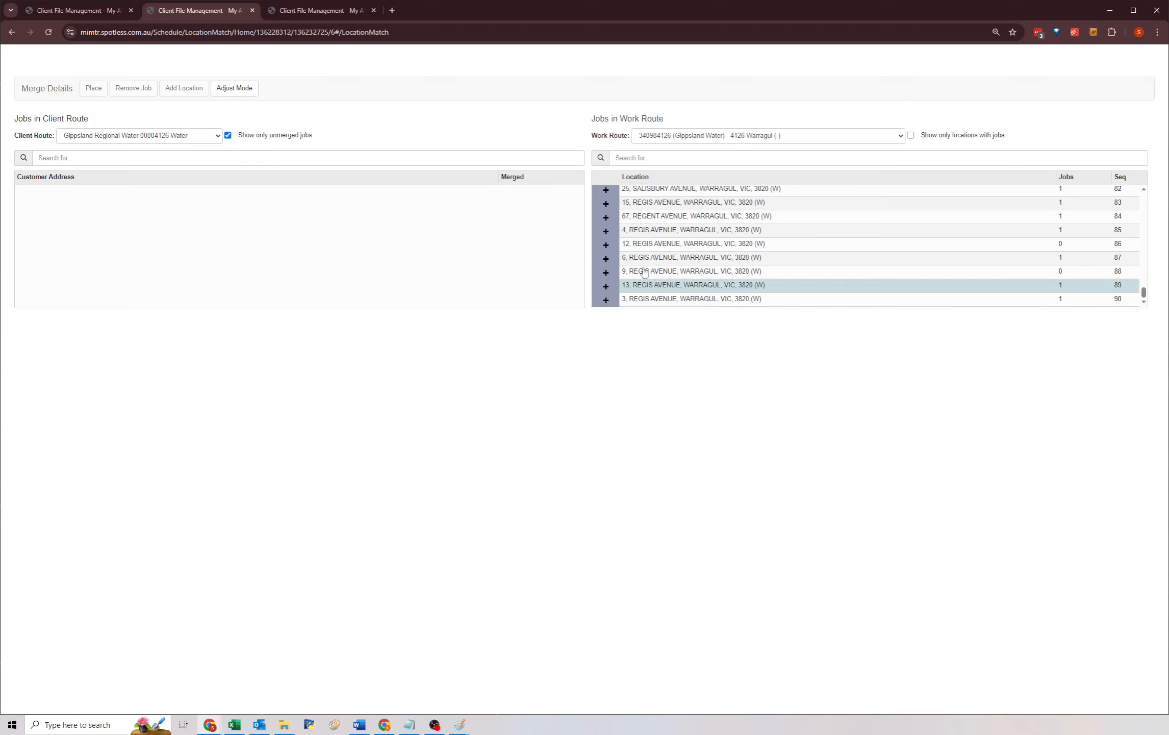
scroll(647, 256, up, 15)
scroll(647, 255, up, 5)
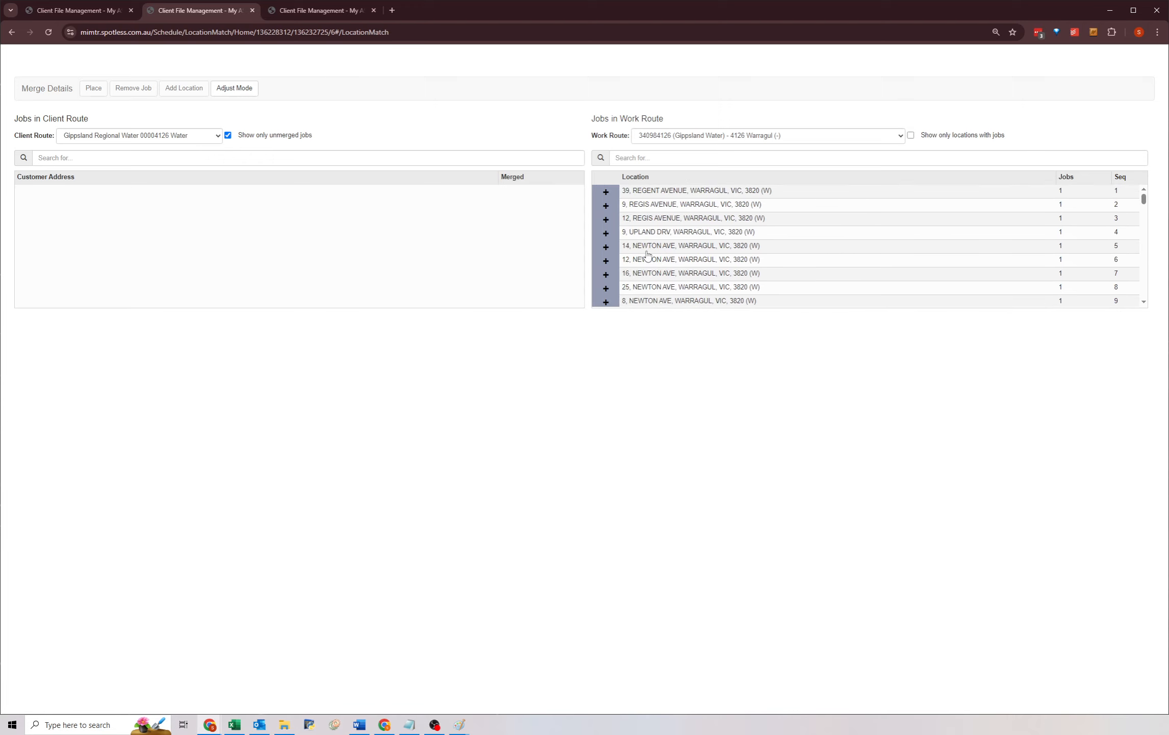
click(628, 192)
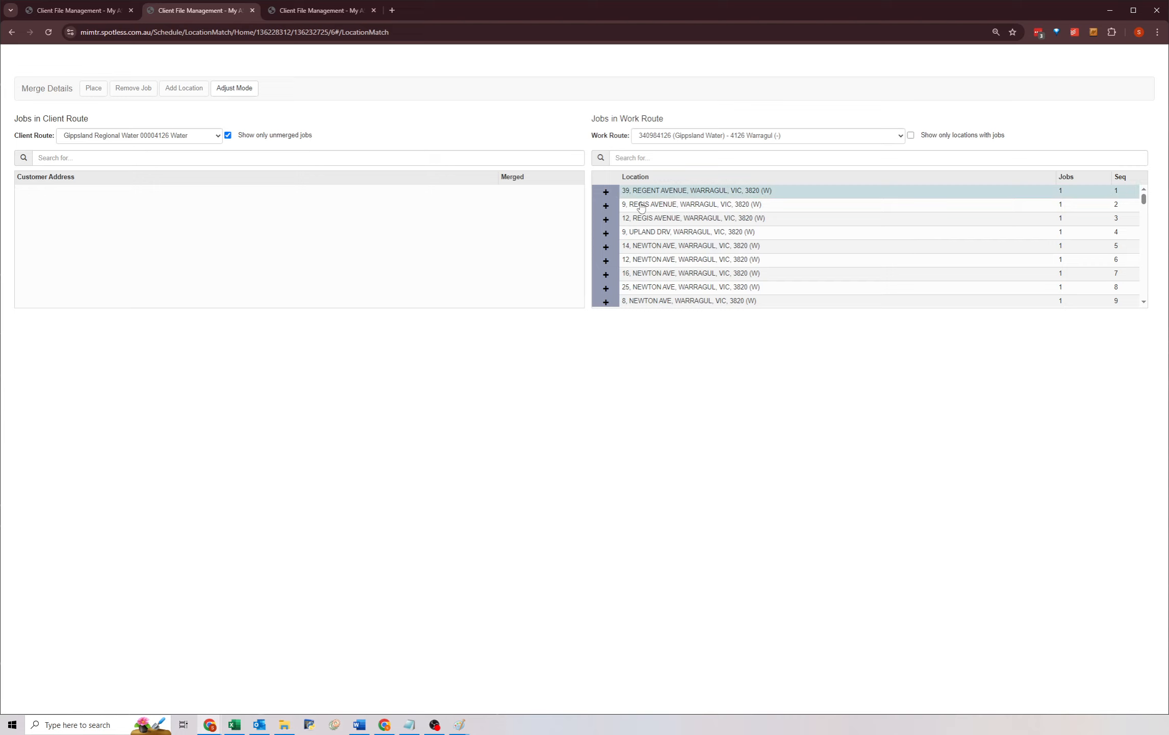
click(637, 205)
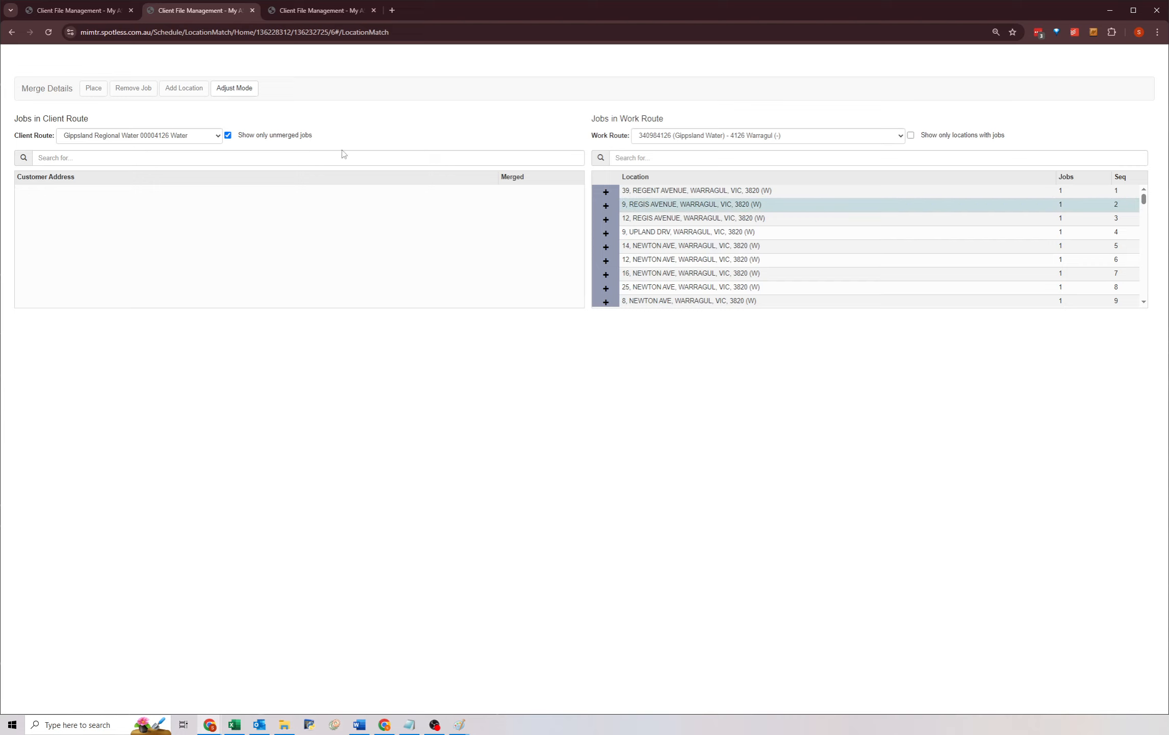
click(630, 193)
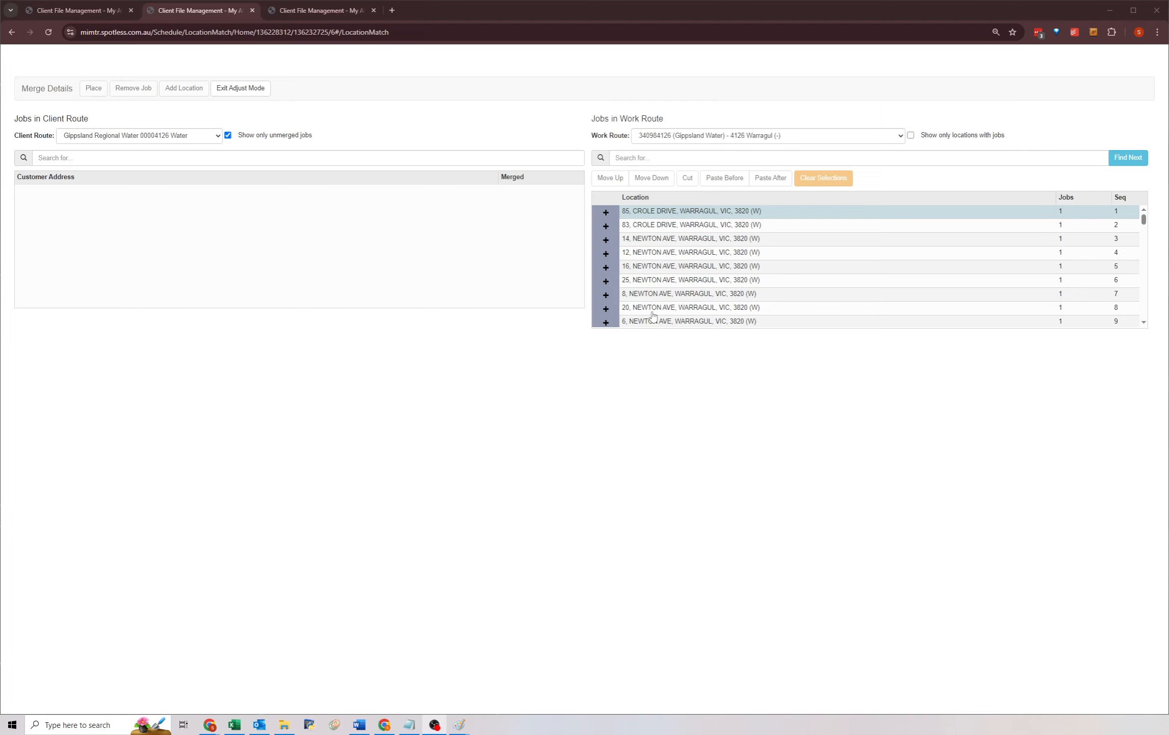
click(658, 213)
click(658, 213)
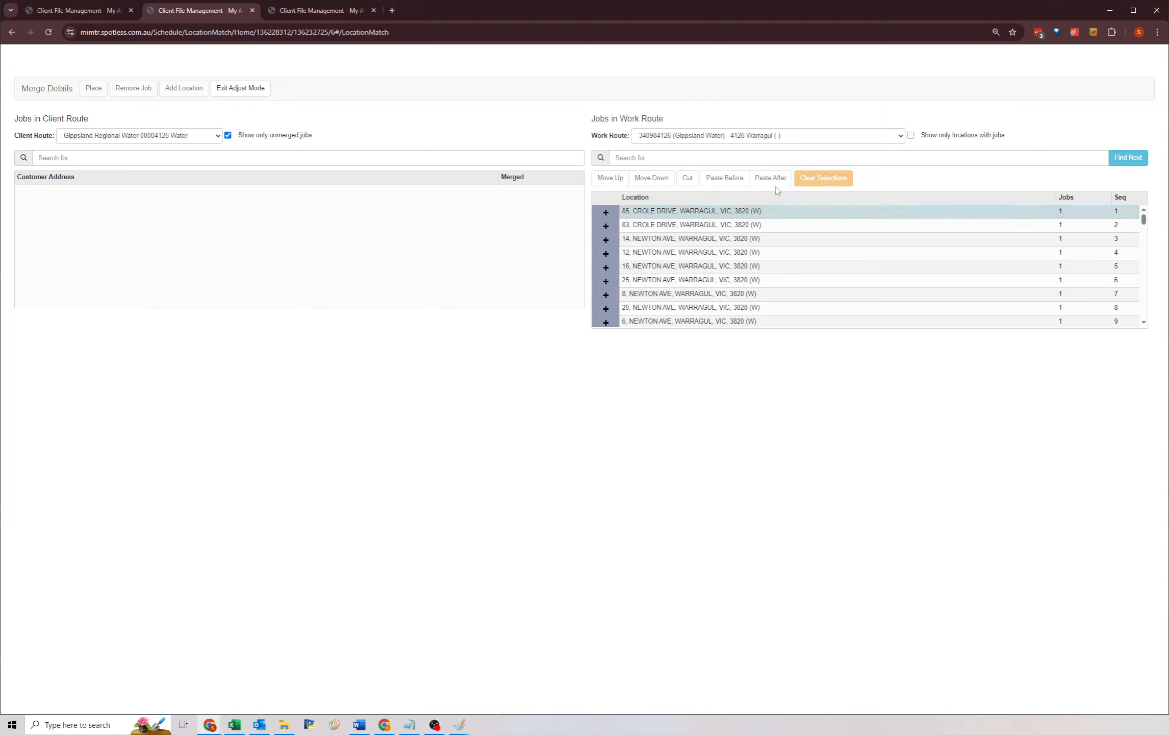
click(240, 87)
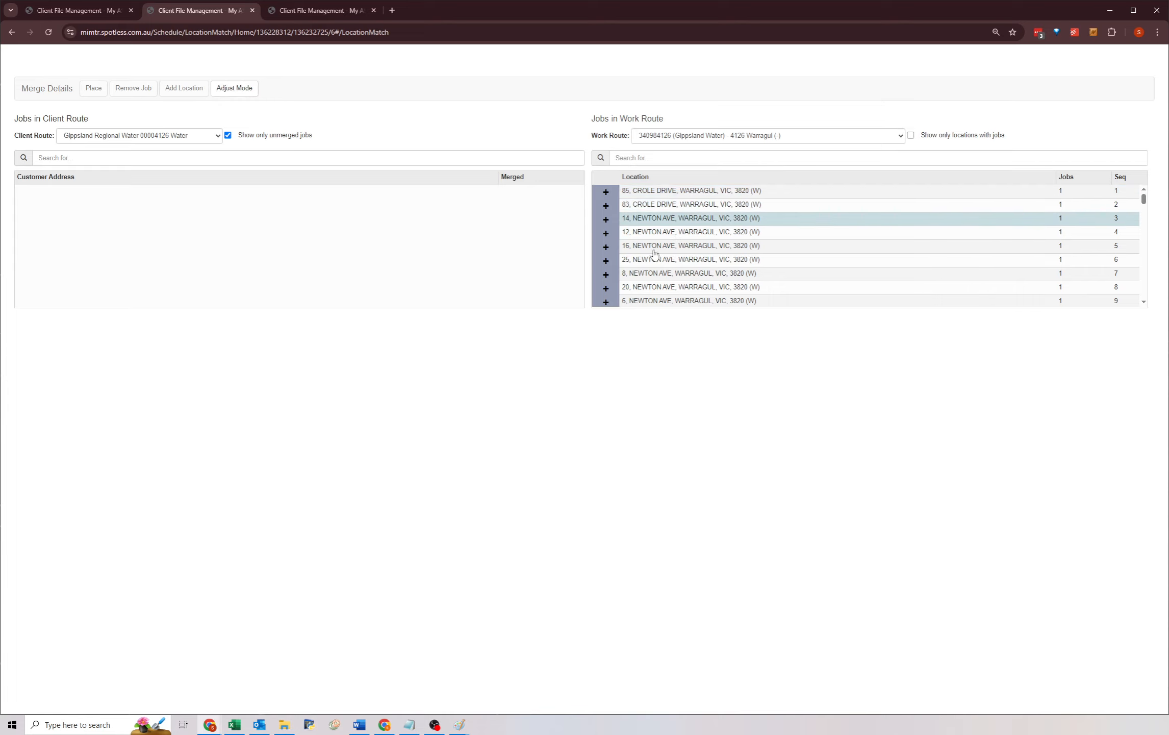
scroll(643, 278, down, 10)
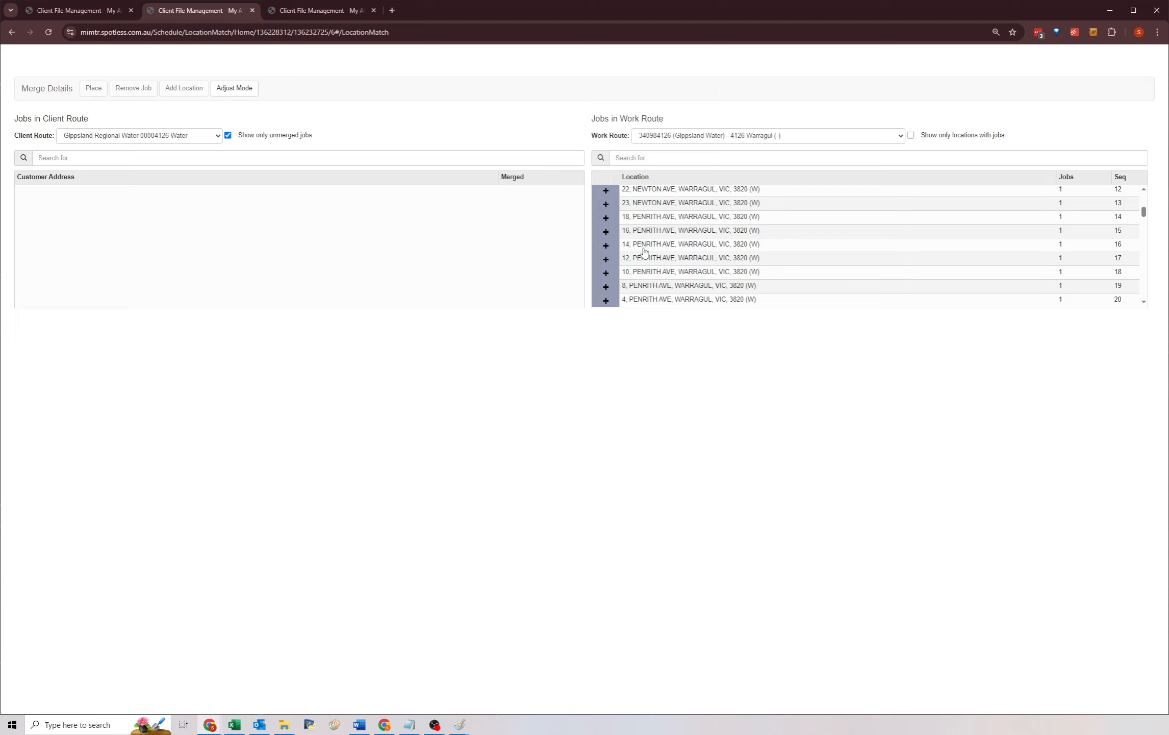
scroll(647, 263, down, 10)
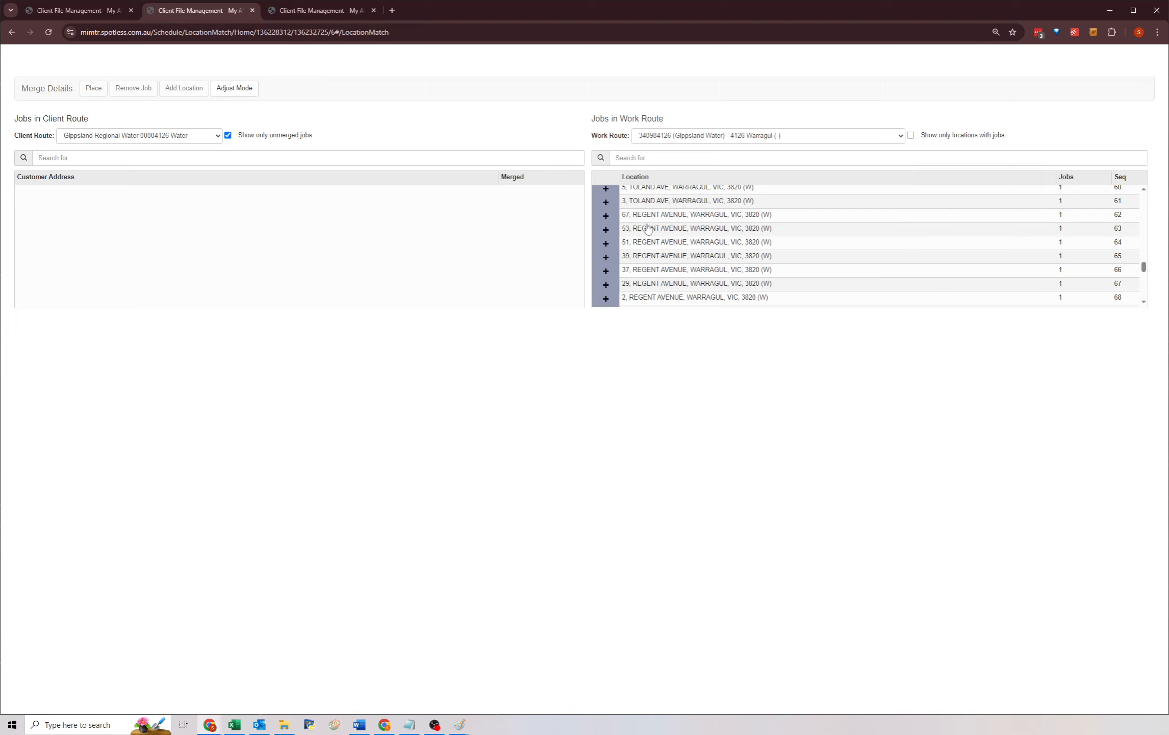
scroll(650, 272, down, 3)
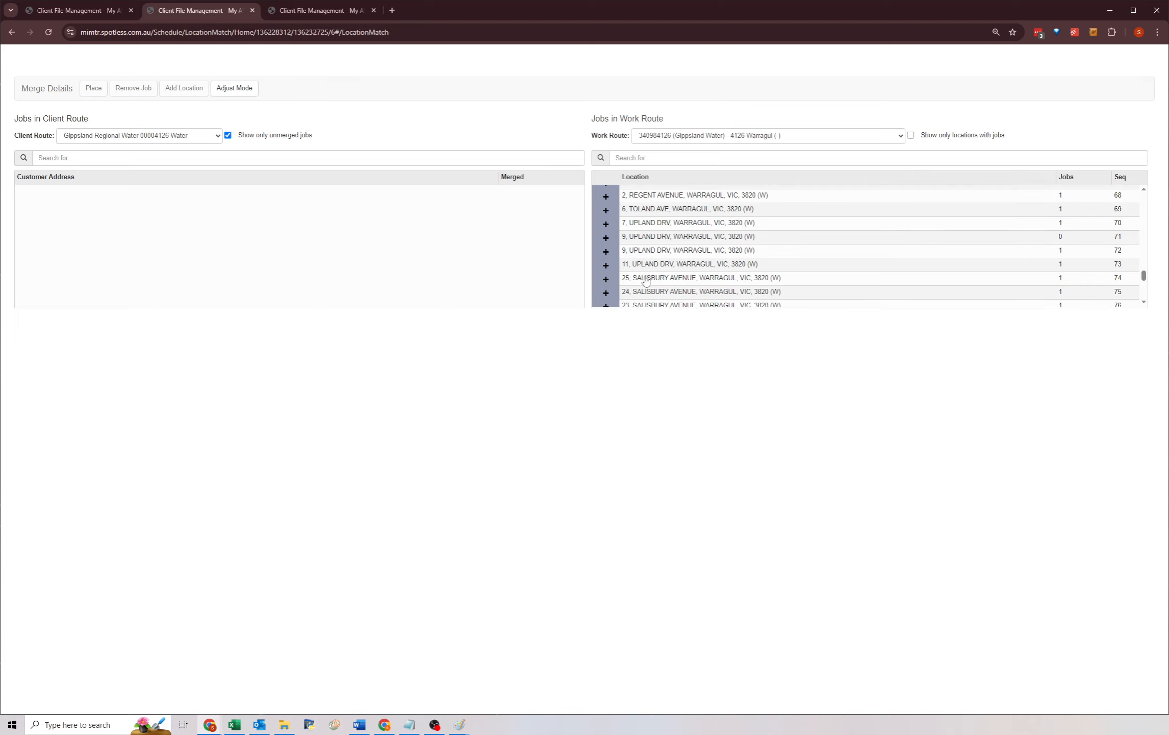
click(646, 214)
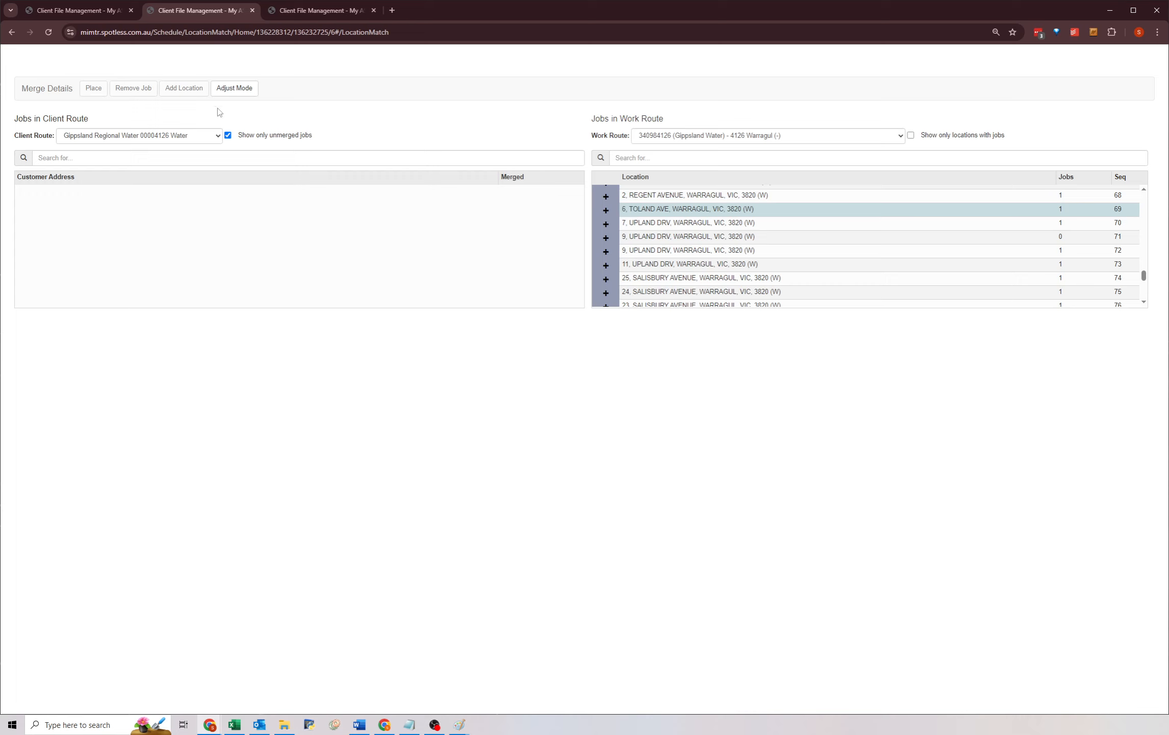
click(234, 88)
scroll(647, 260, up, 4)
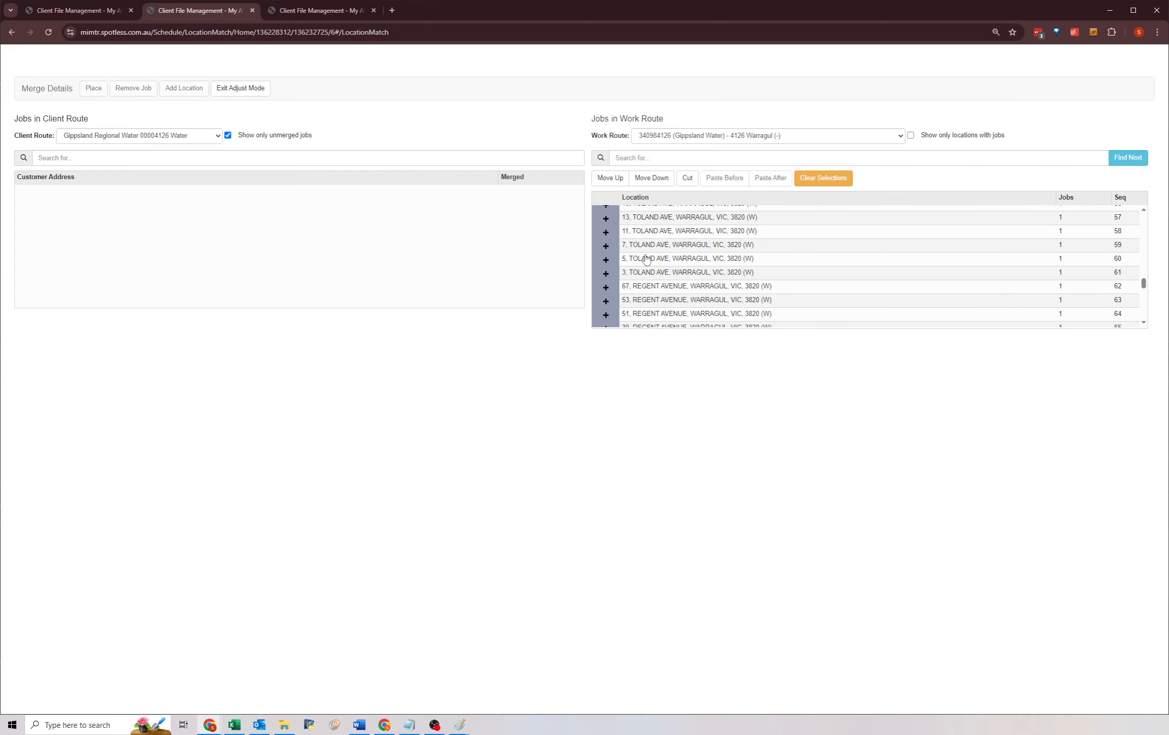
click(688, 178)
click(652, 259)
click(724, 177)
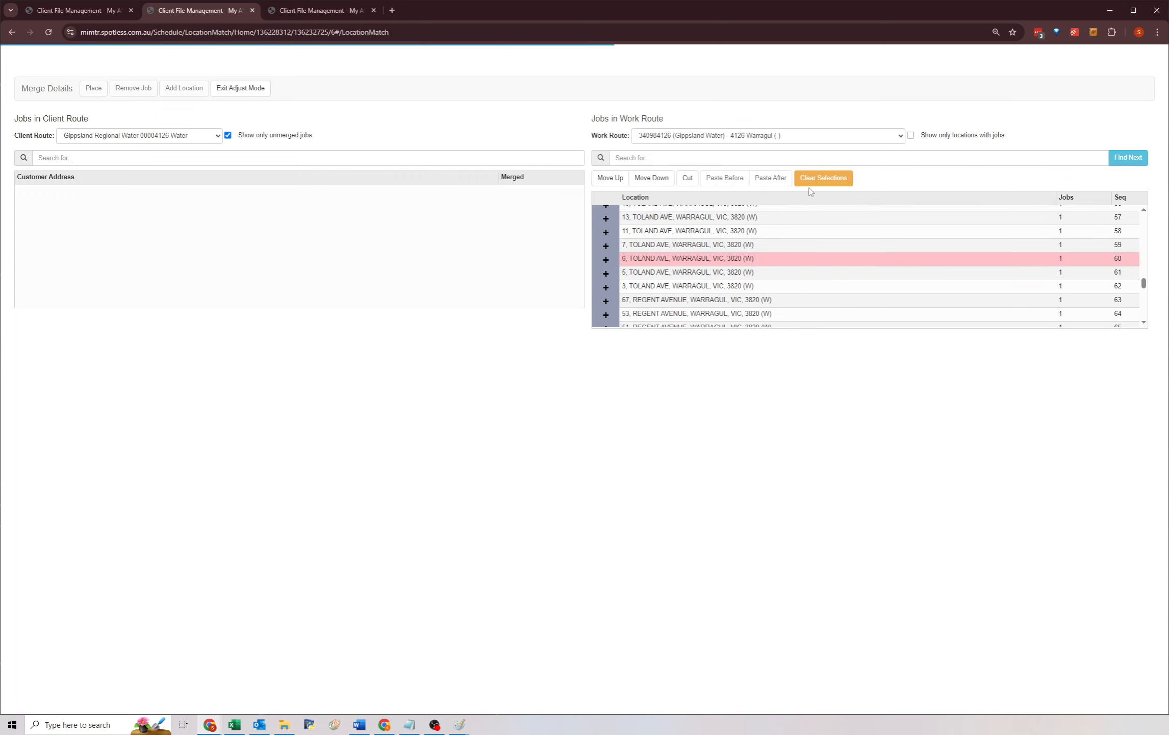
click(823, 178)
Review the reordered work route sequence around the Upland and Regis locations and exit Adjust Mode.
scroll(658, 283, down, 3)
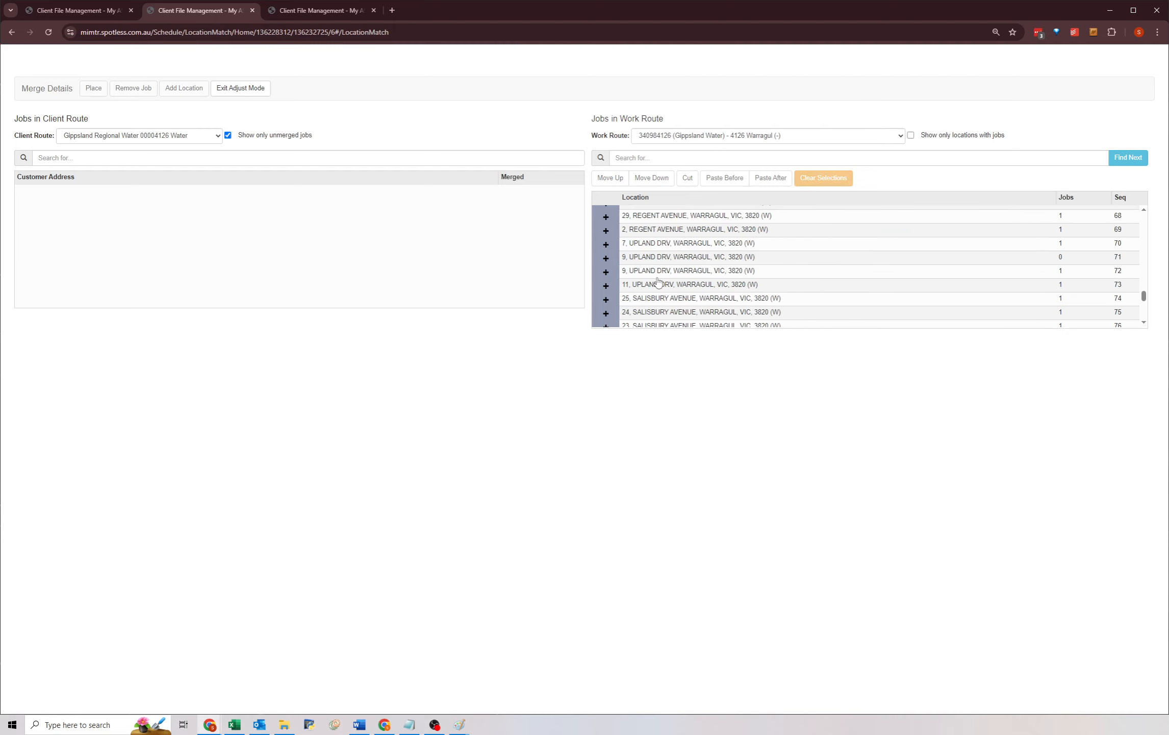
scroll(657, 278, down, 3)
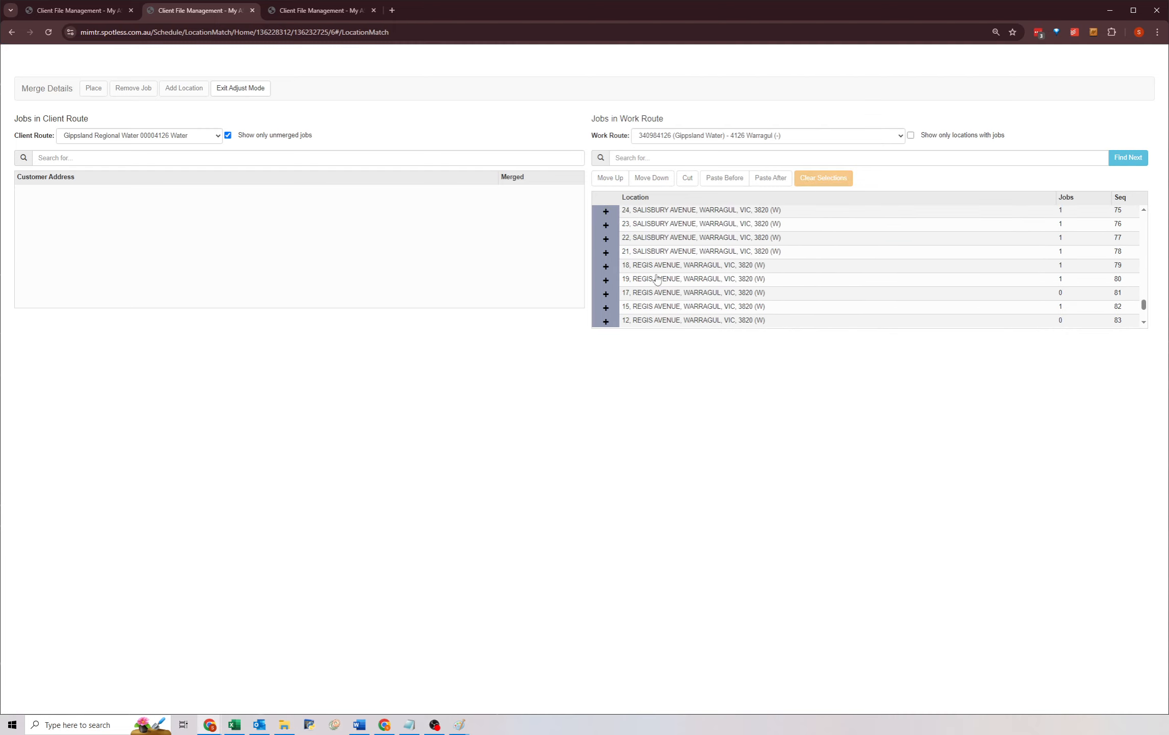
scroll(657, 278, up, 4)
scroll(657, 278, up, 1)
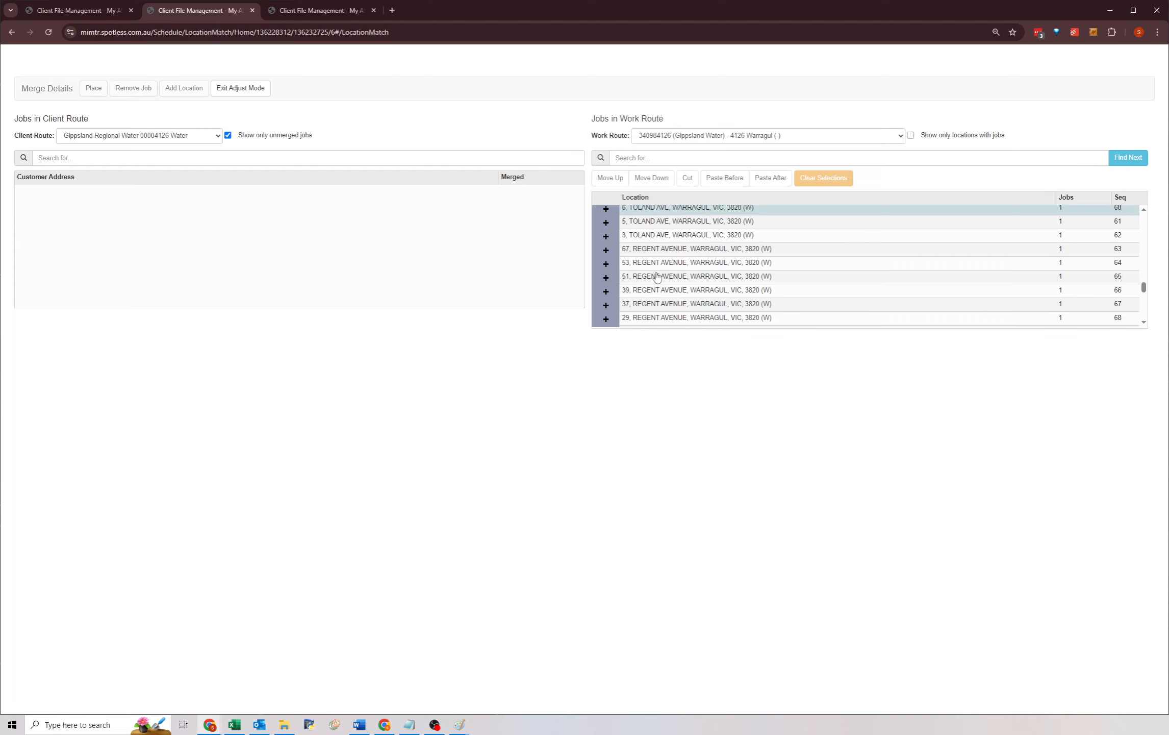
scroll(657, 278, down, 8)
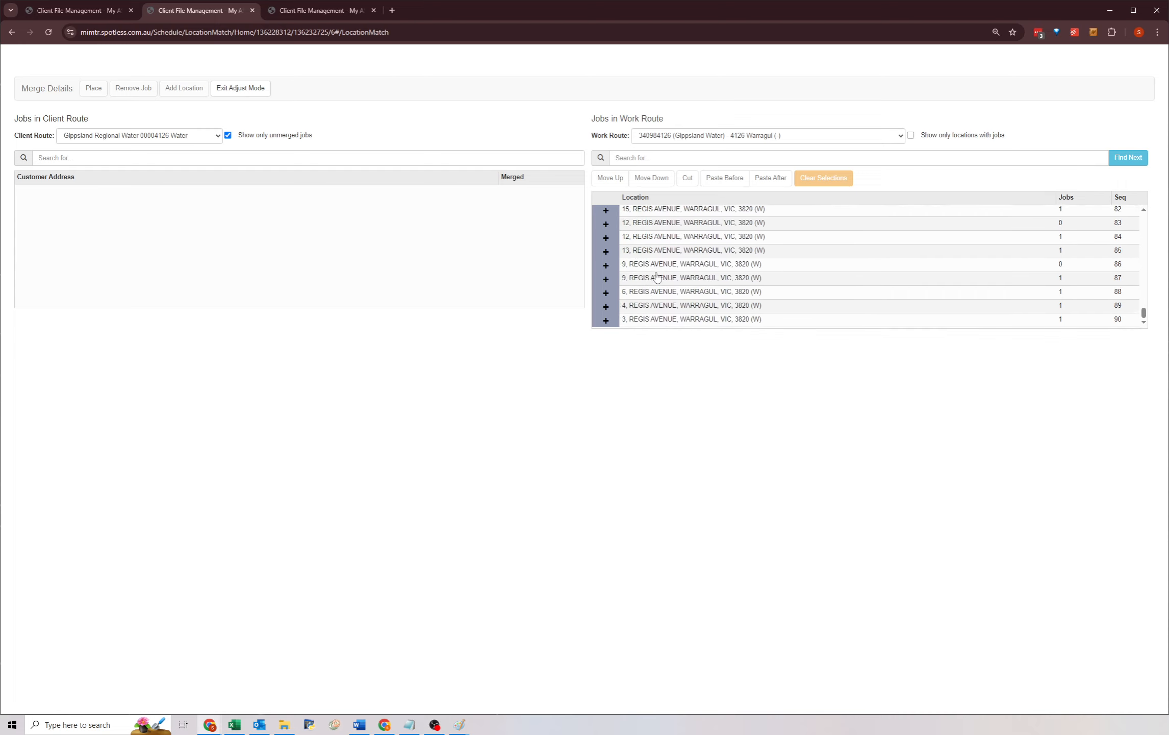
click(235, 88)
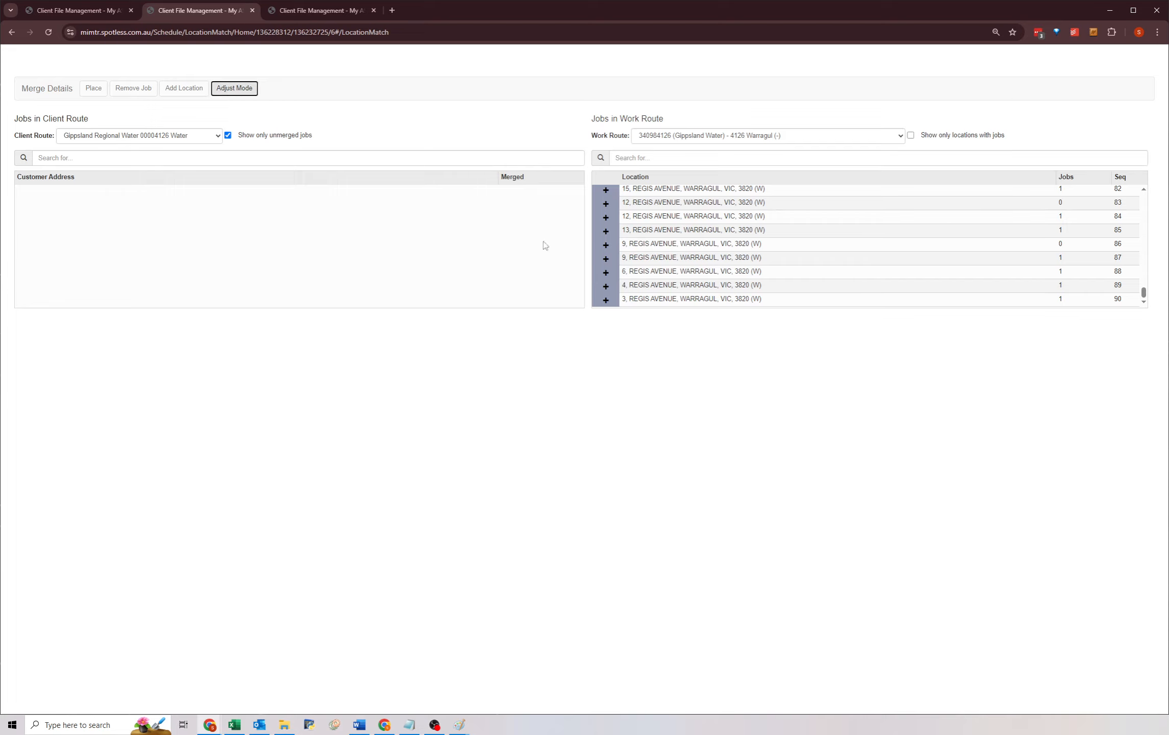
click(654, 220)
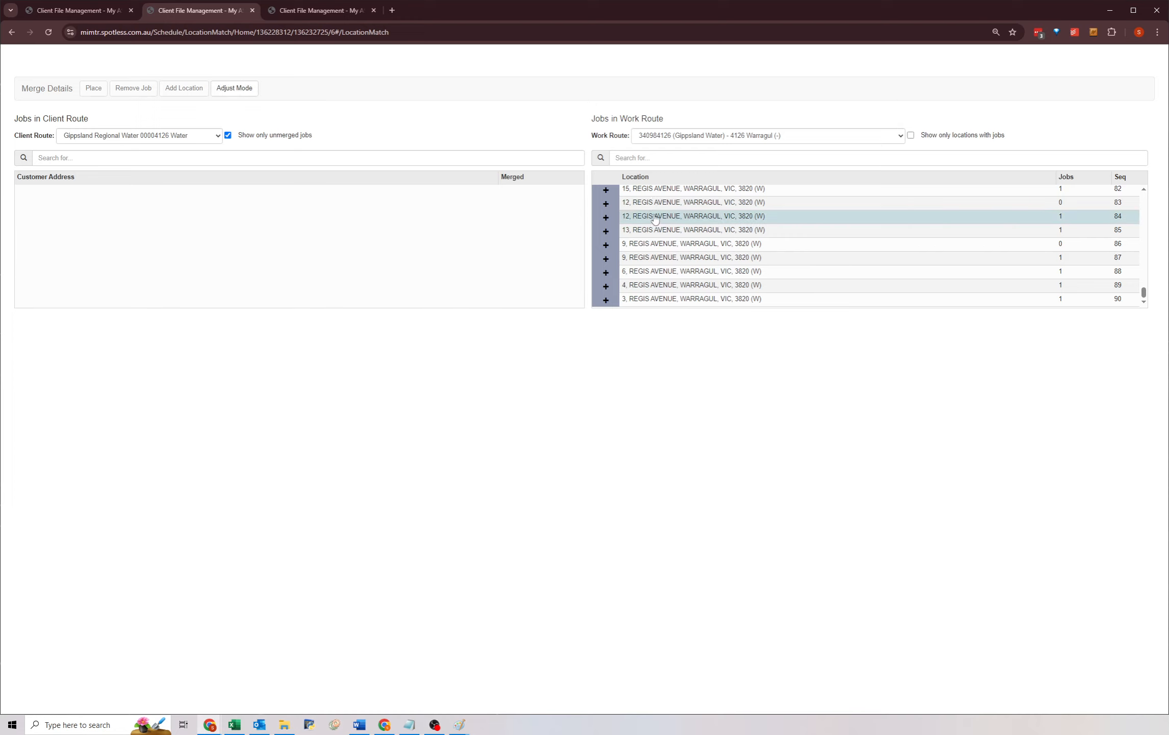
Return to Route Merge and auto merge client route 00004104.
middle_click(194, 17)
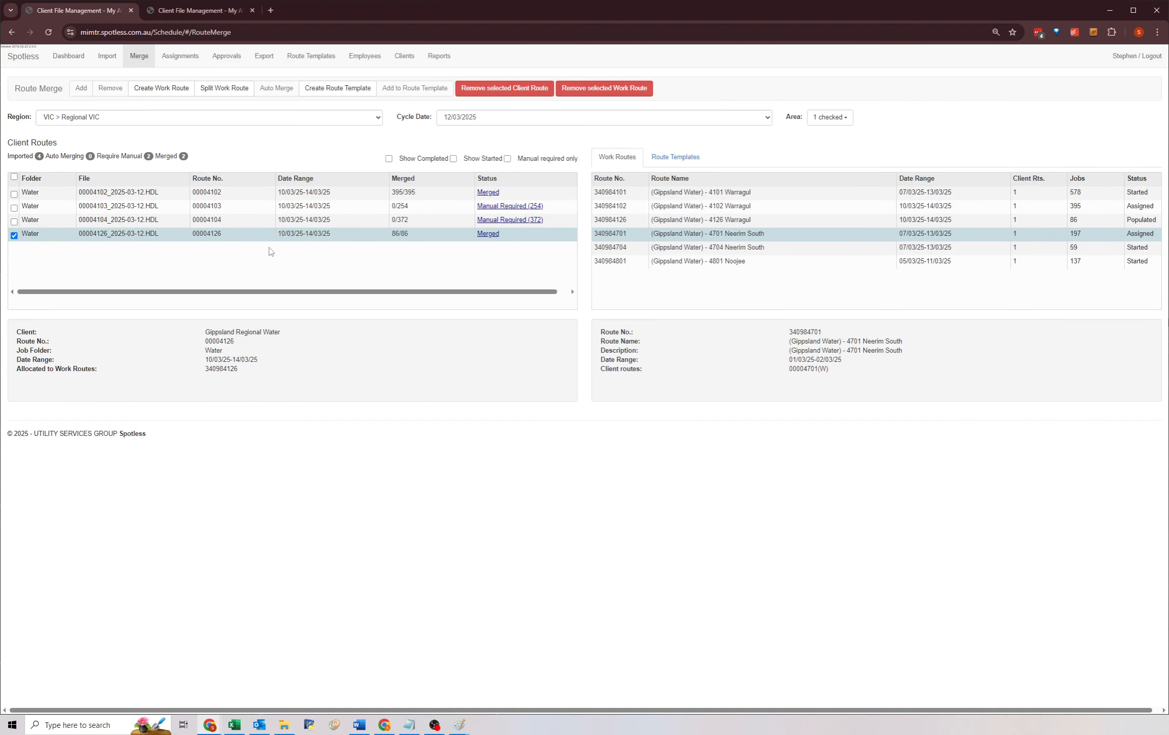
click(443, 220)
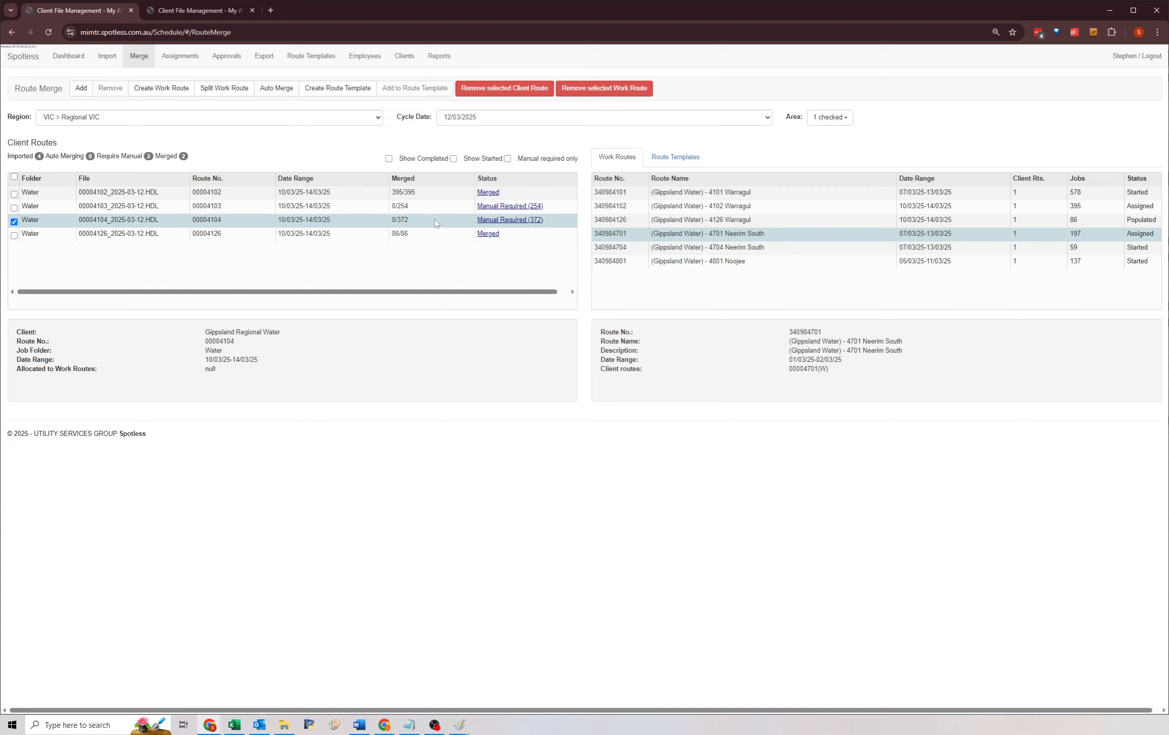
click(430, 236)
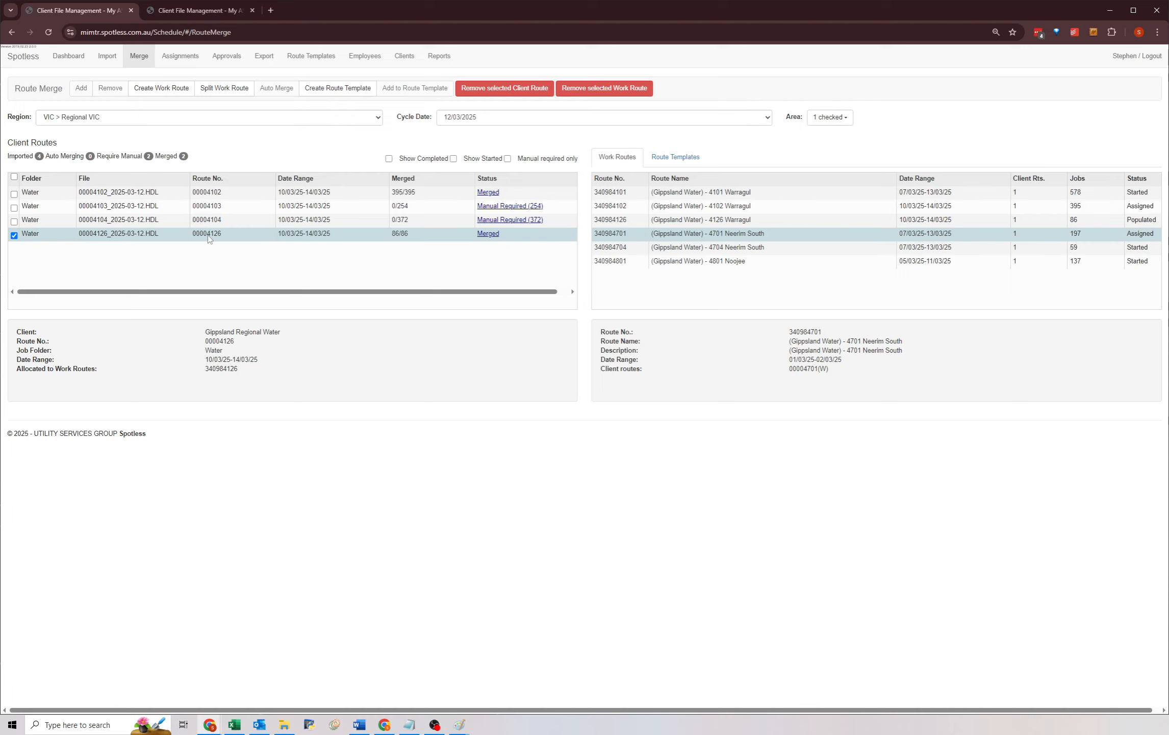
click(426, 223)
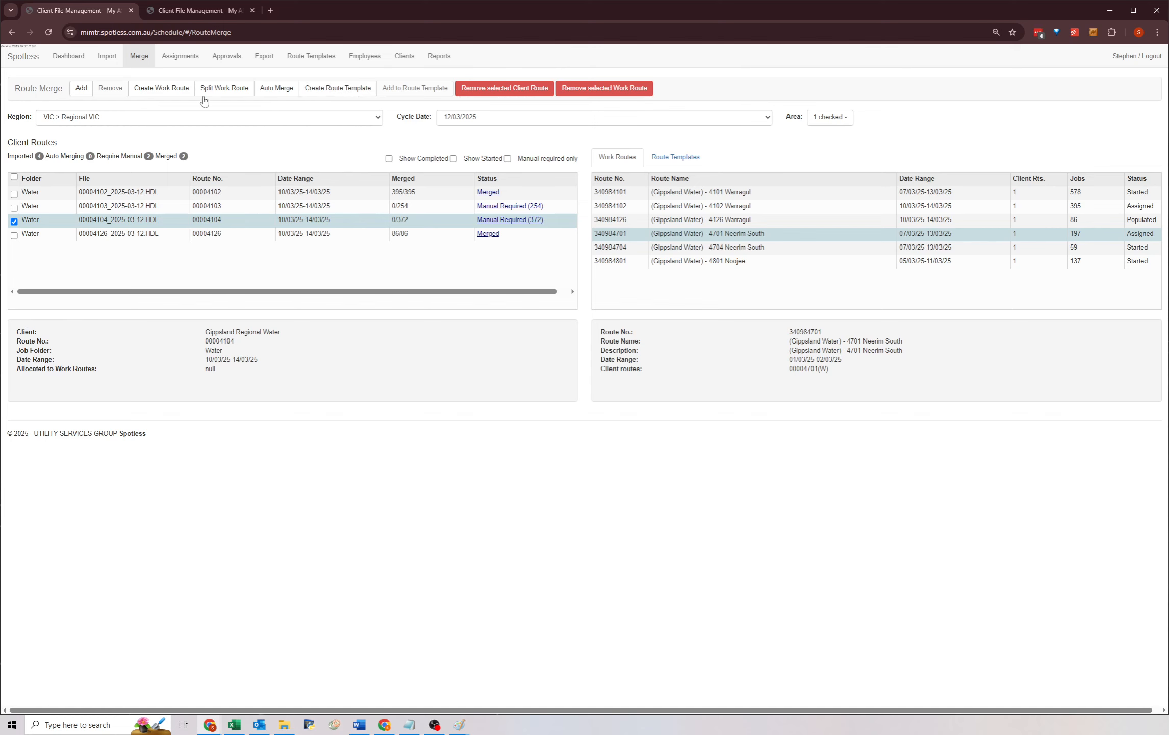
click(270, 90)
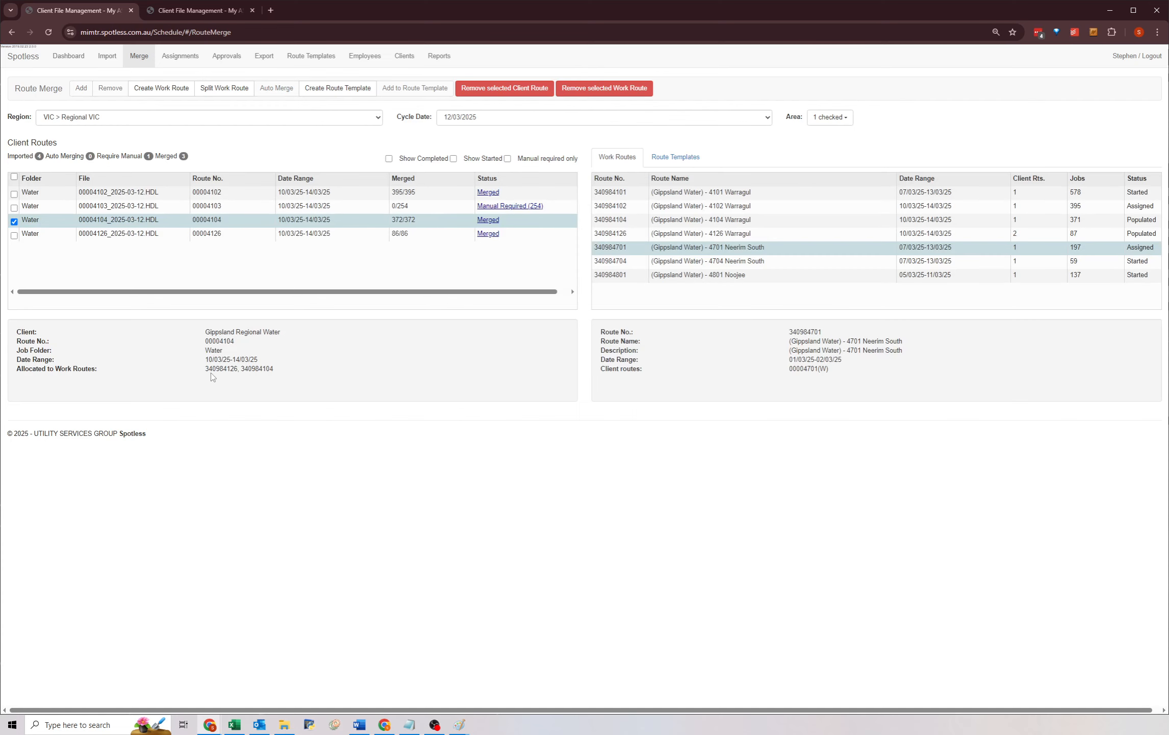
Open the merge details of client route 00004126 on the 4126 Warragul work route.
click(242, 242)
click(232, 220)
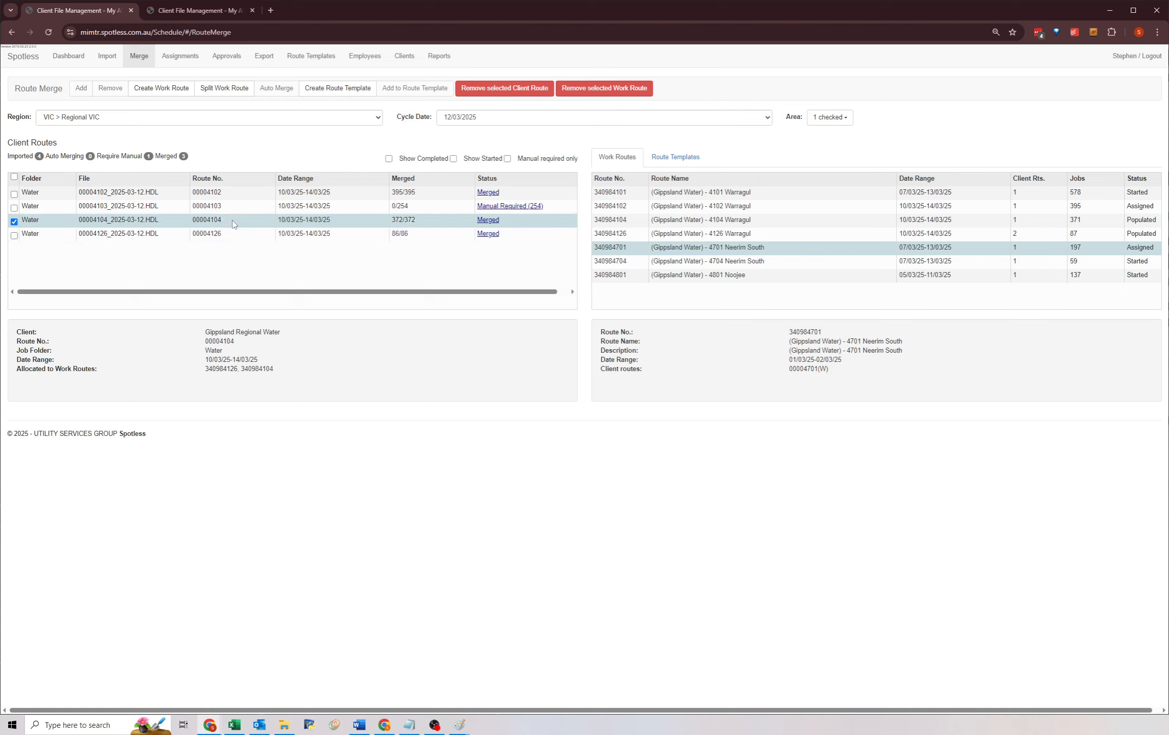
click(938, 235)
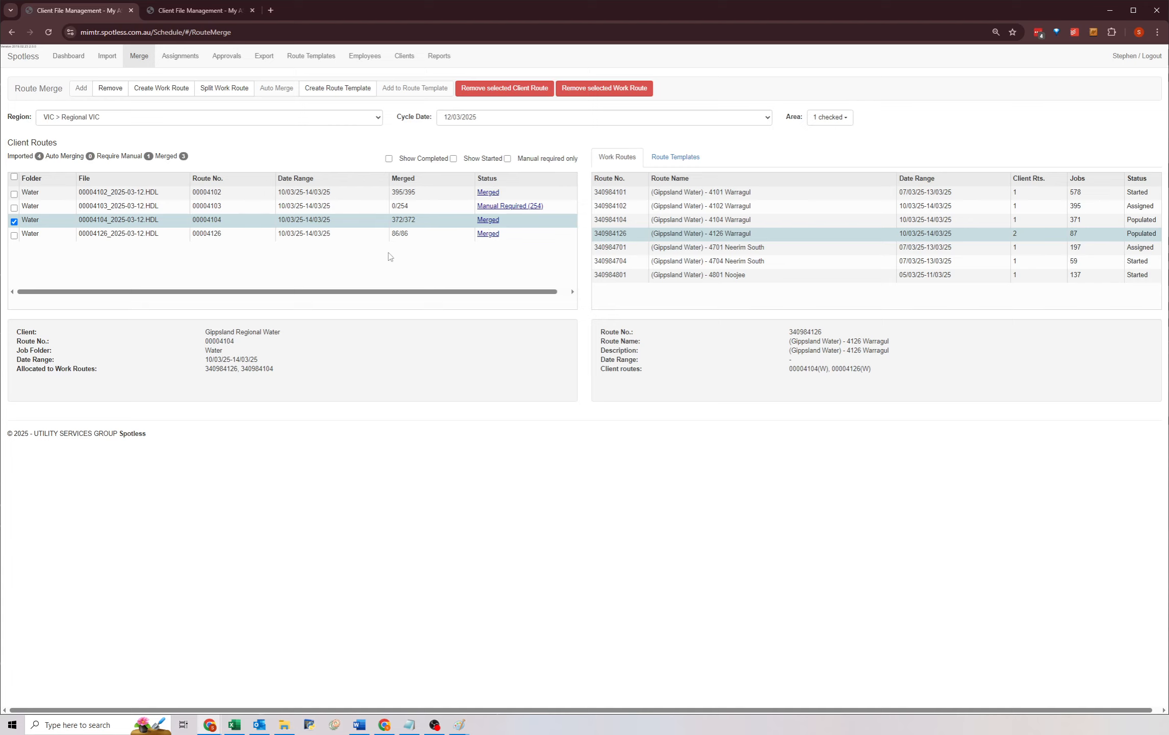
click(487, 234)
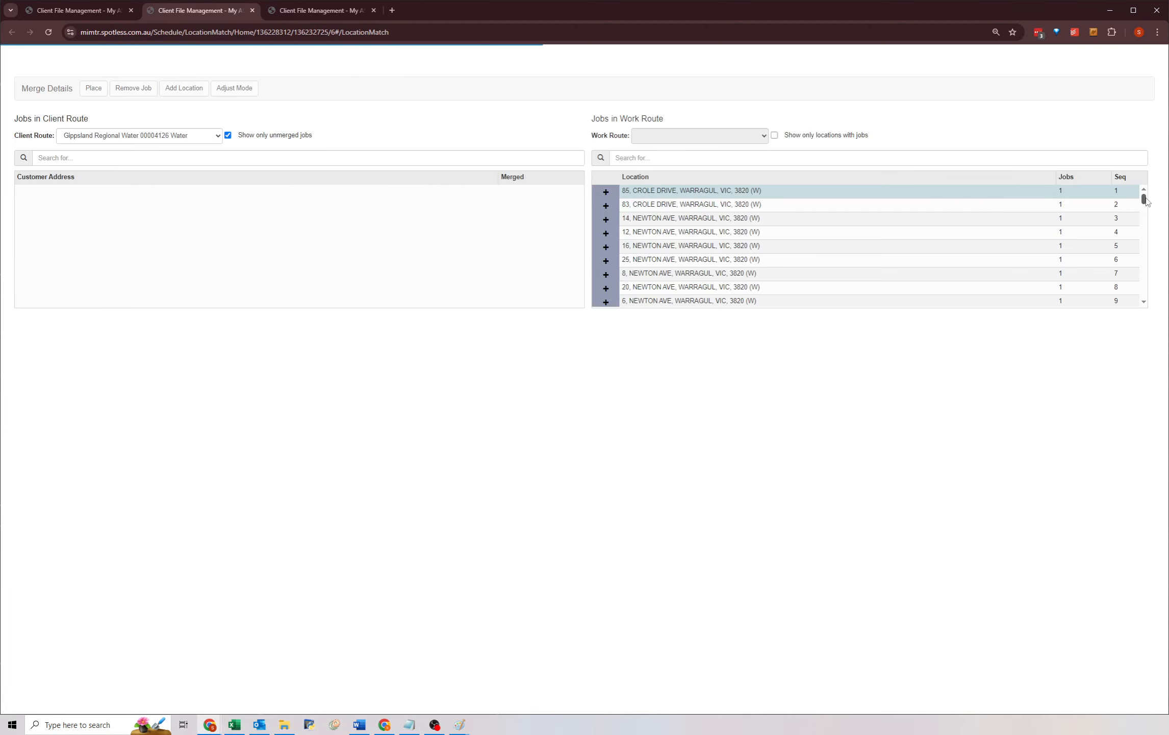
drag(1145, 200, 1149, 305)
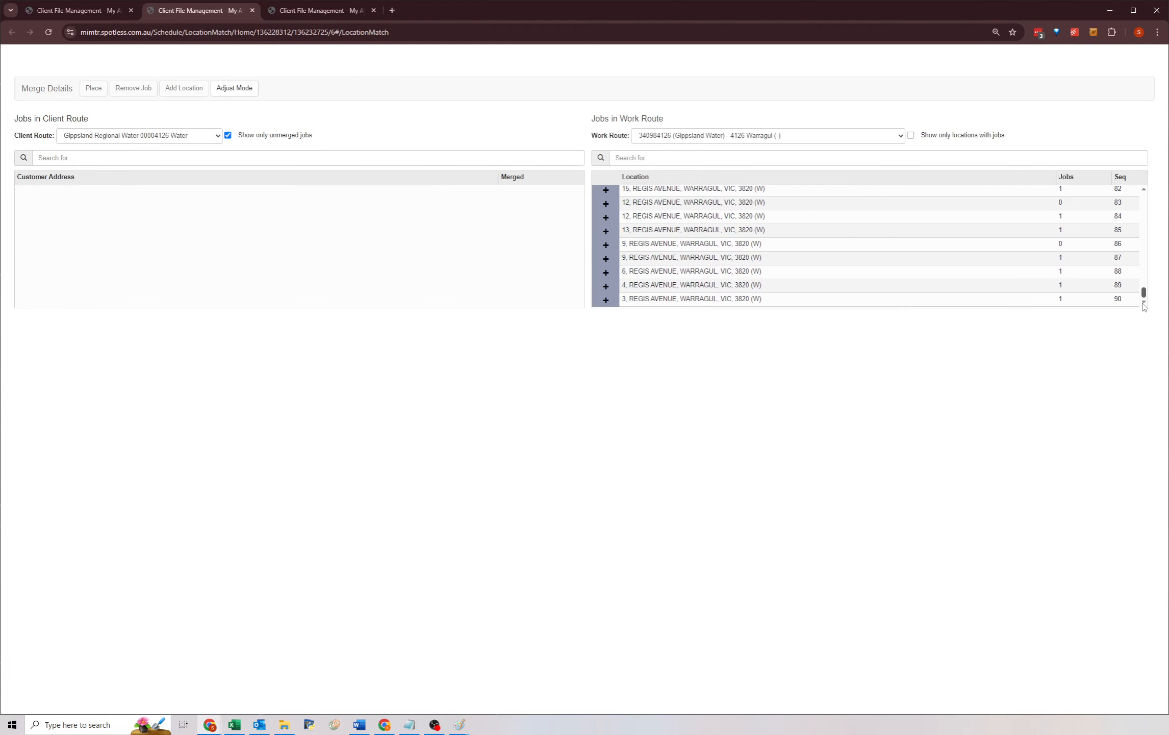
scroll(1012, 272, up, 5)
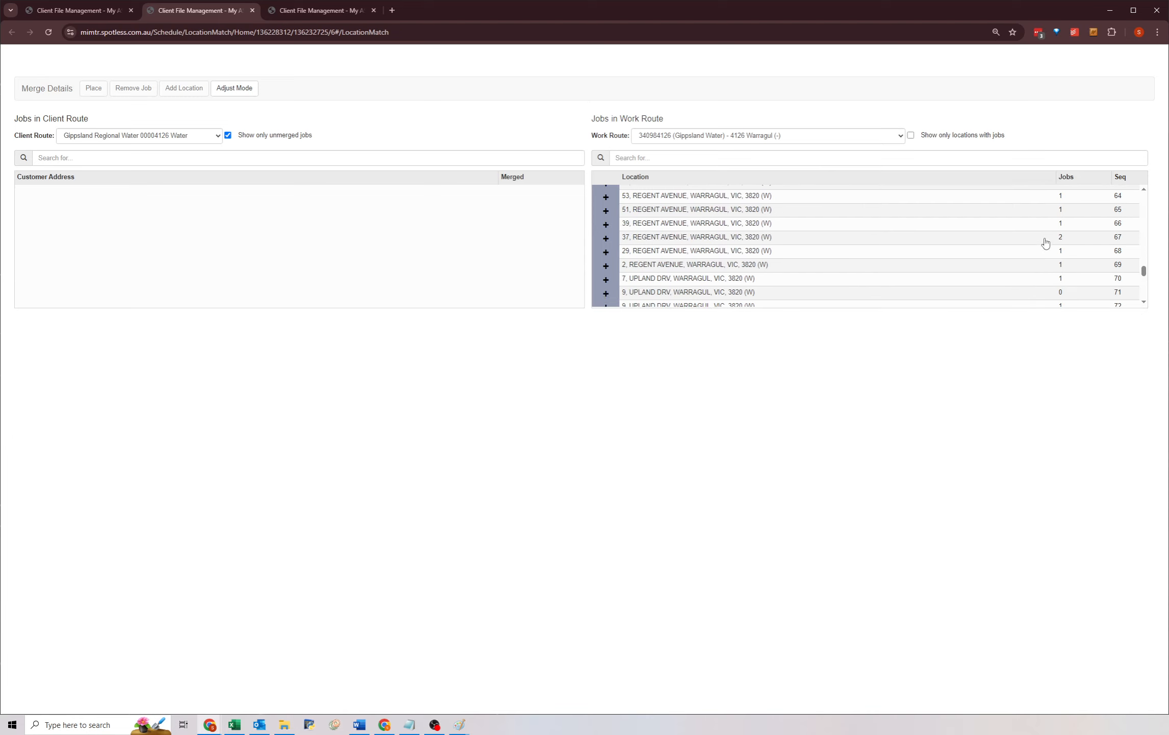
click(607, 240)
click(704, 252)
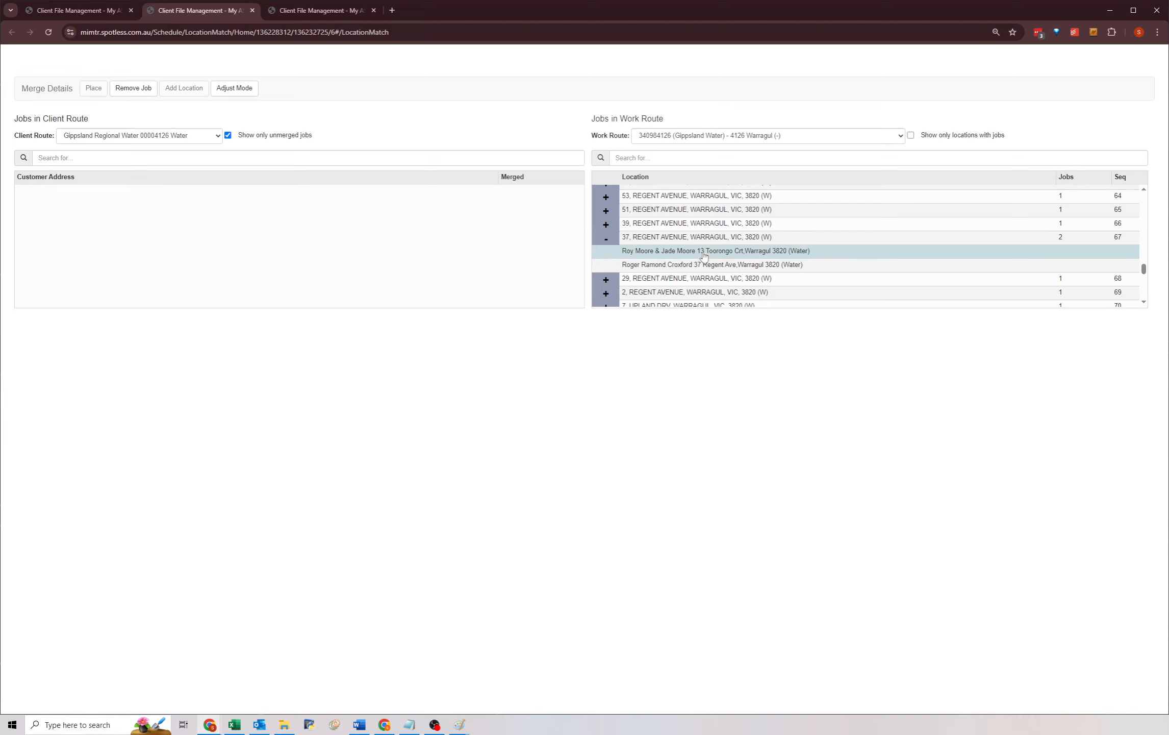
click(731, 266)
click(730, 252)
click(606, 239)
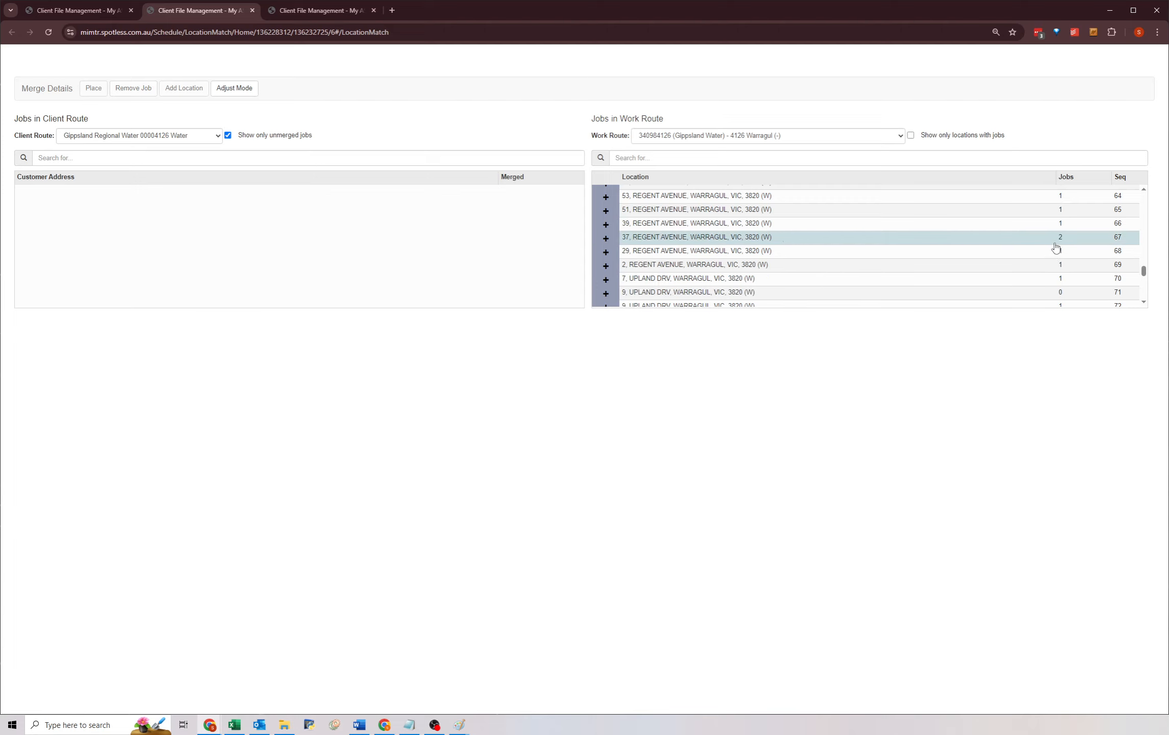
click(606, 239)
click(704, 251)
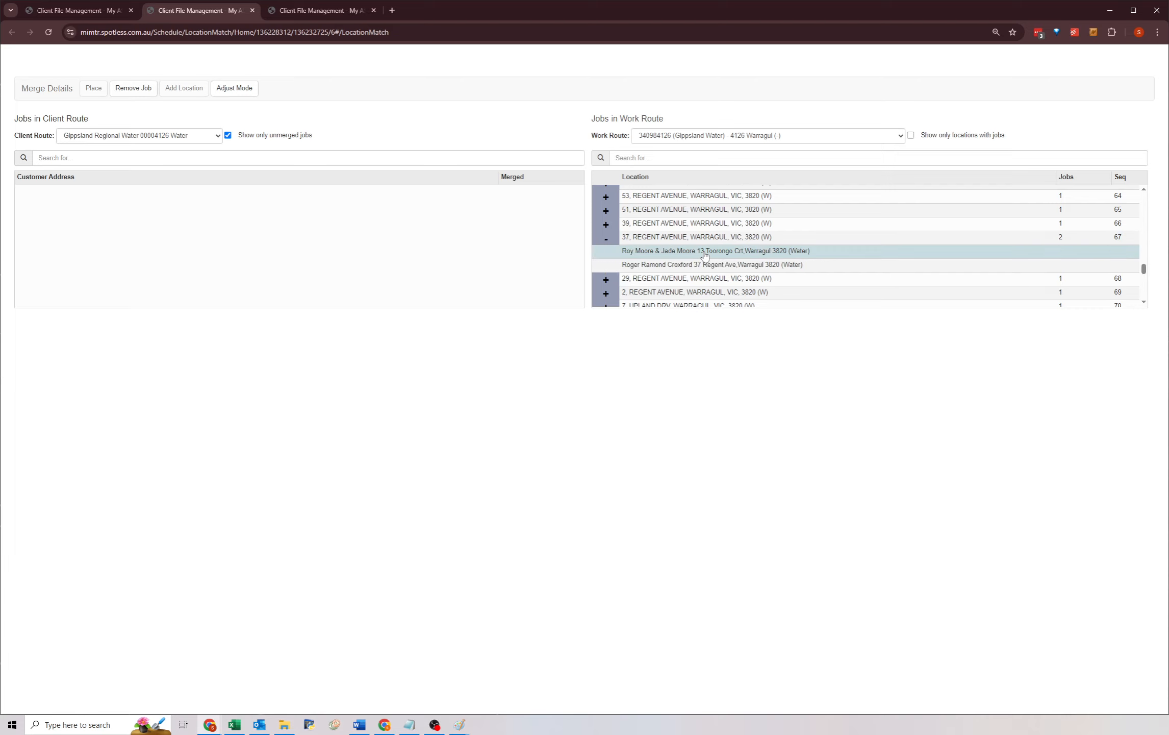
click(130, 92)
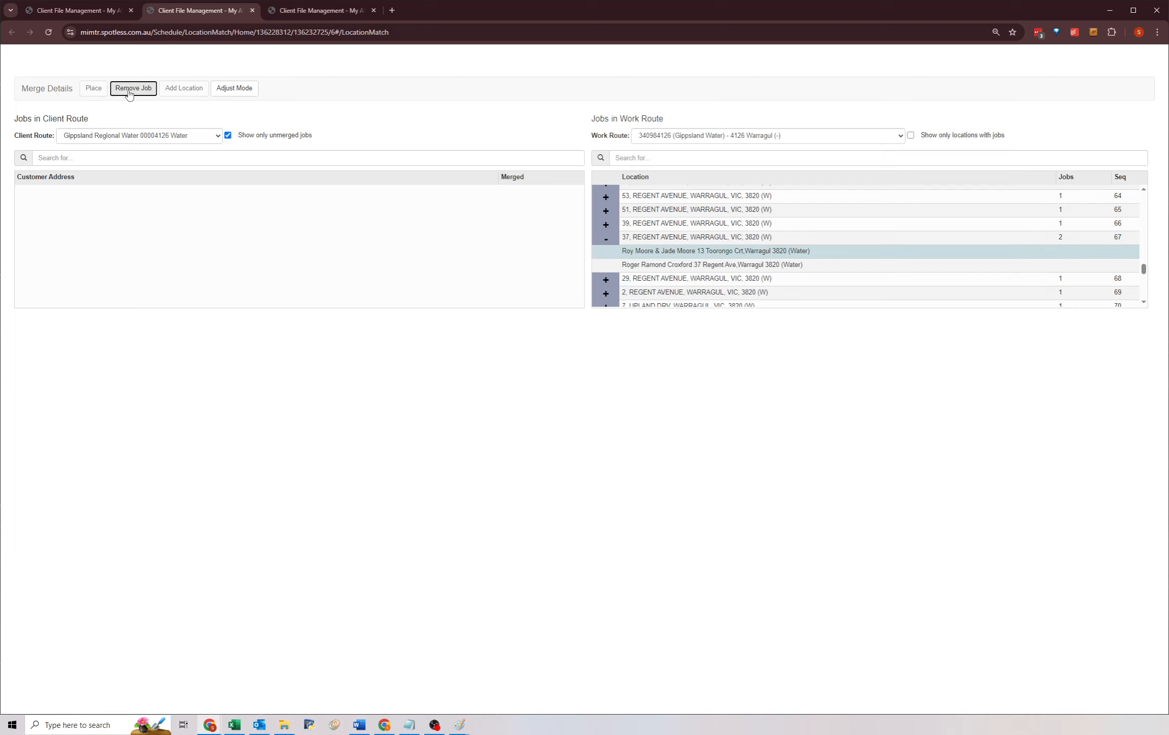
Return to Route Merge and open the Manual Required merge details of client route 00004104.
click(79, 11)
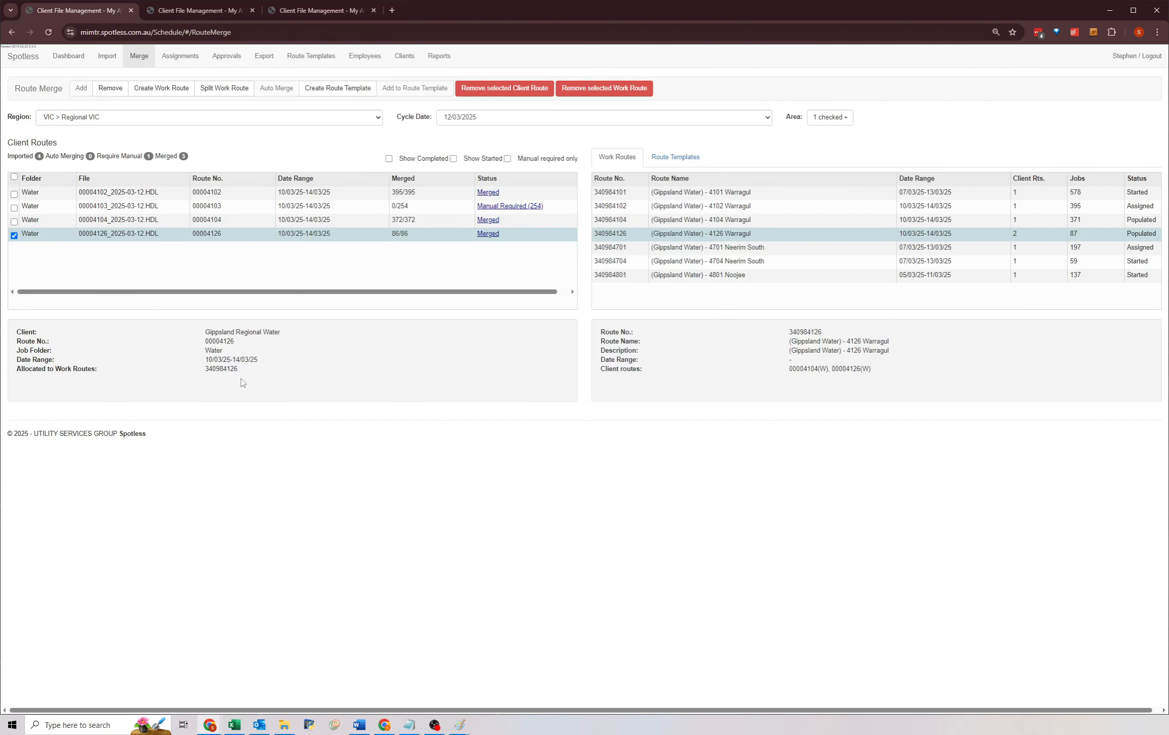
click(319, 220)
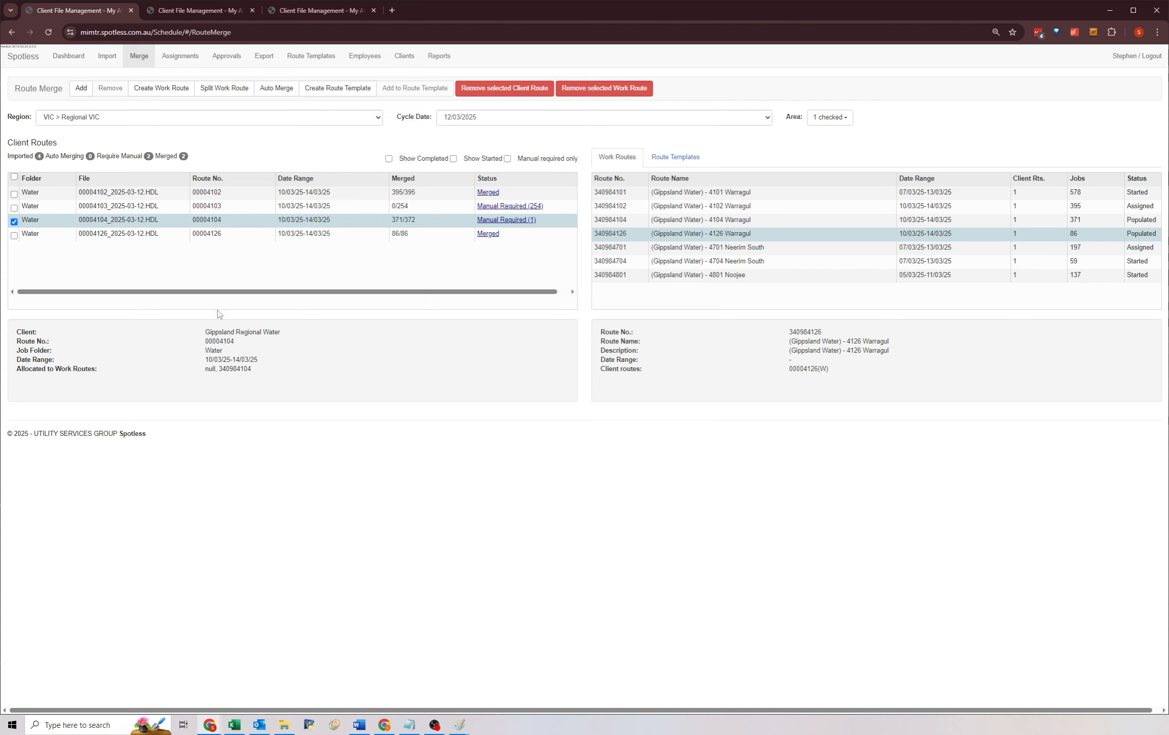
click(496, 221)
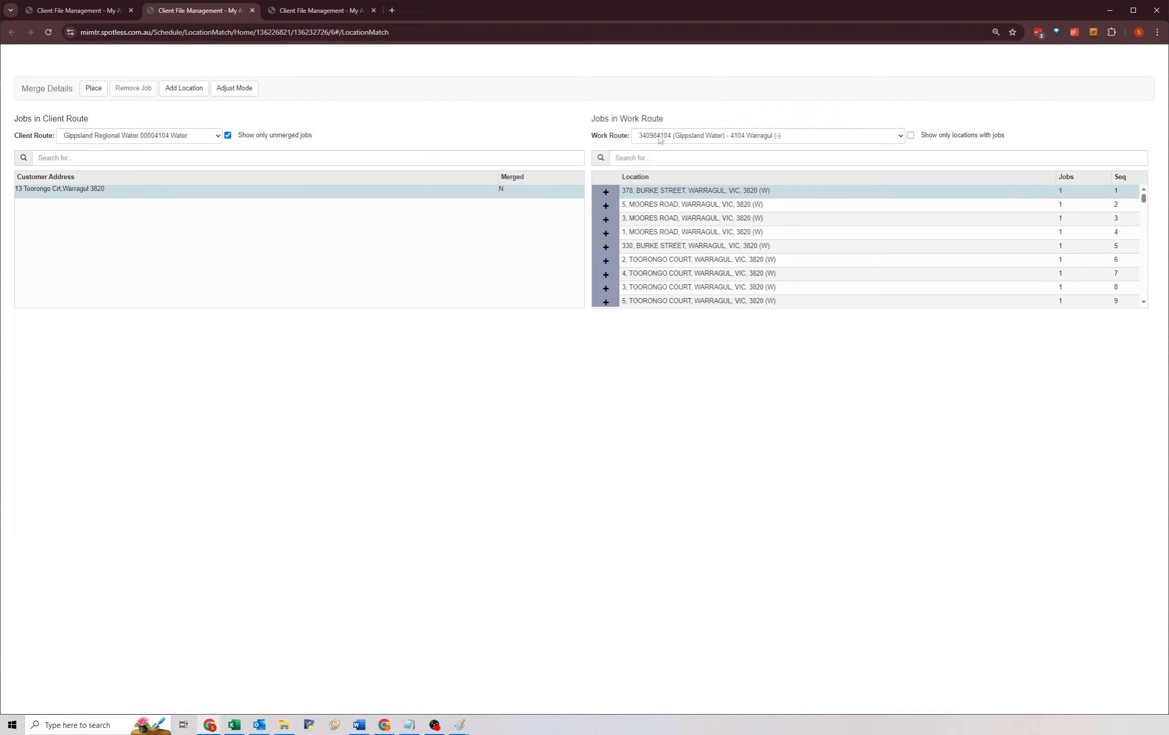
click(653, 160)
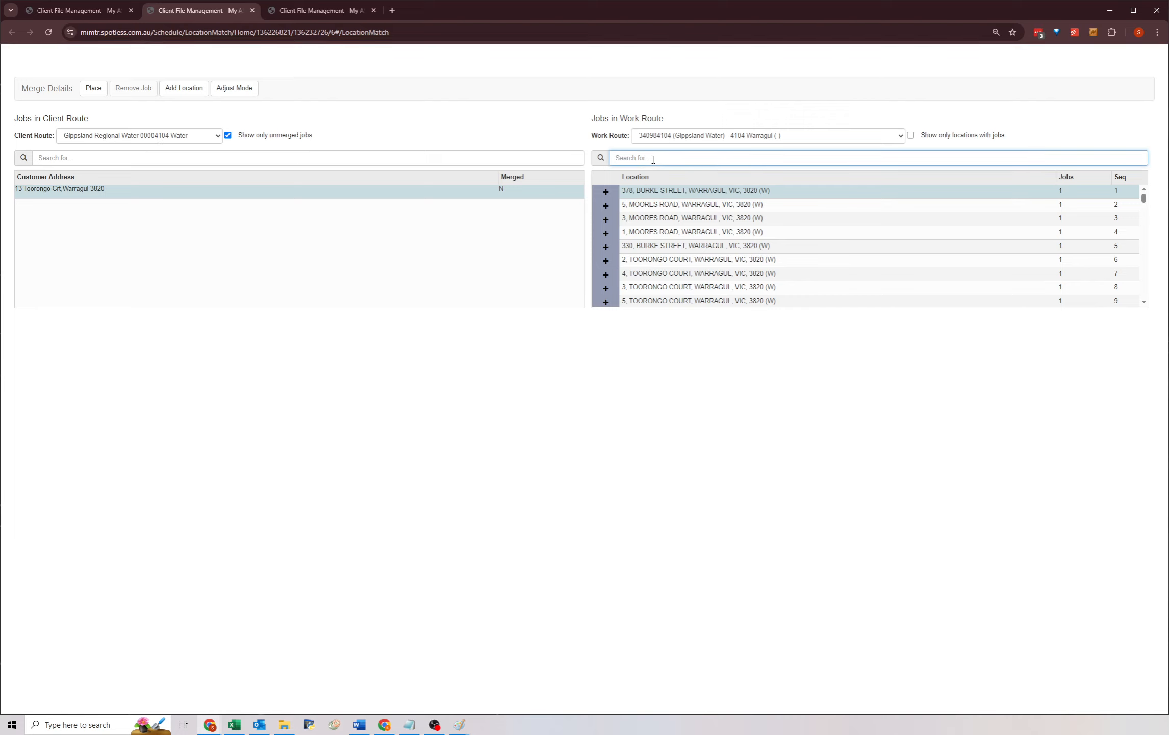
text(tooron)
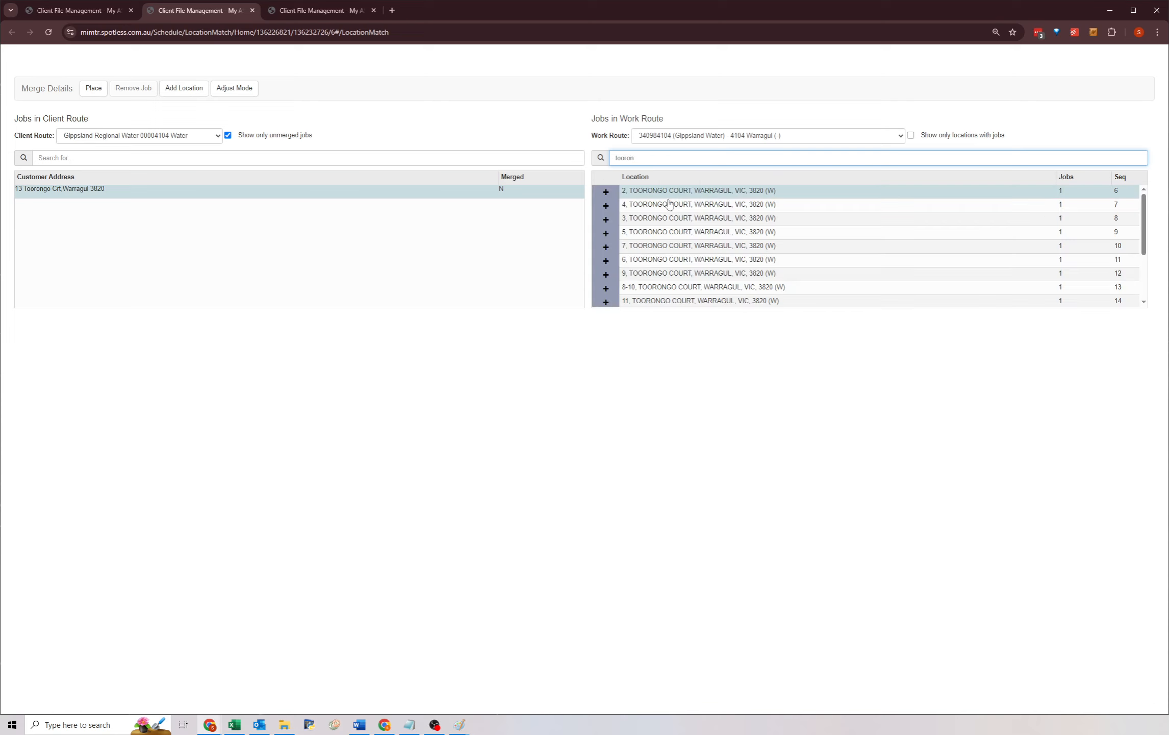
scroll(663, 229, down, 2)
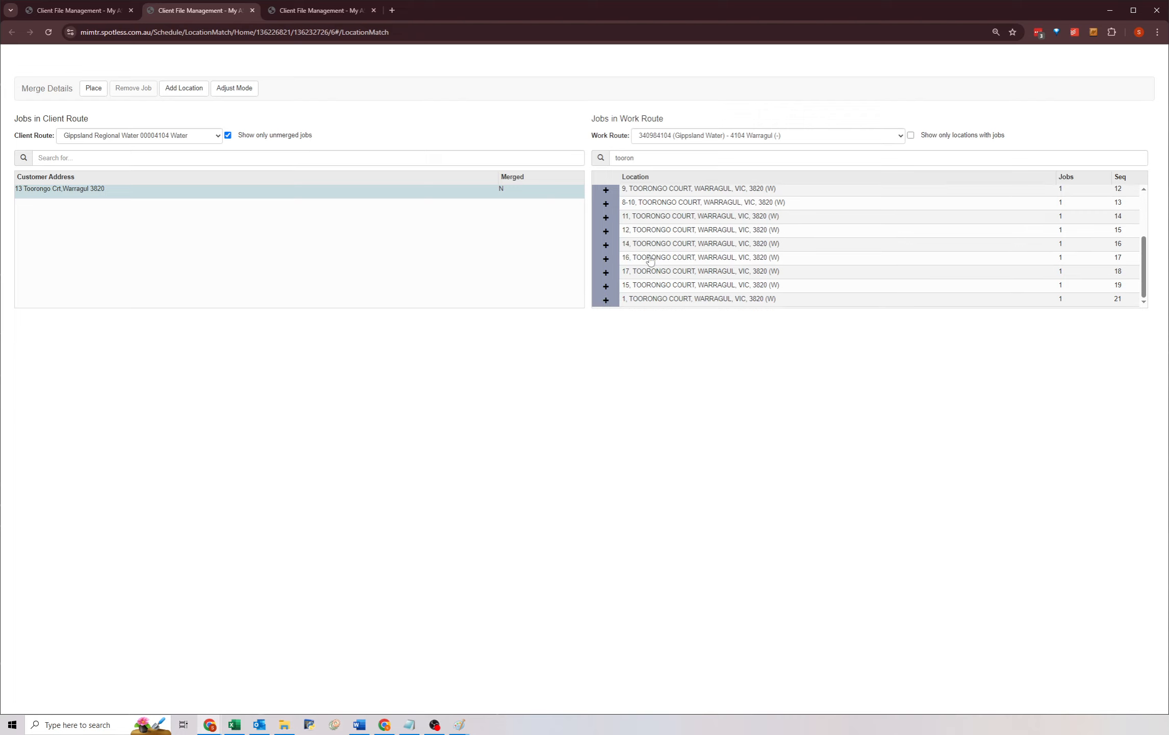
click(644, 231)
click(171, 96)
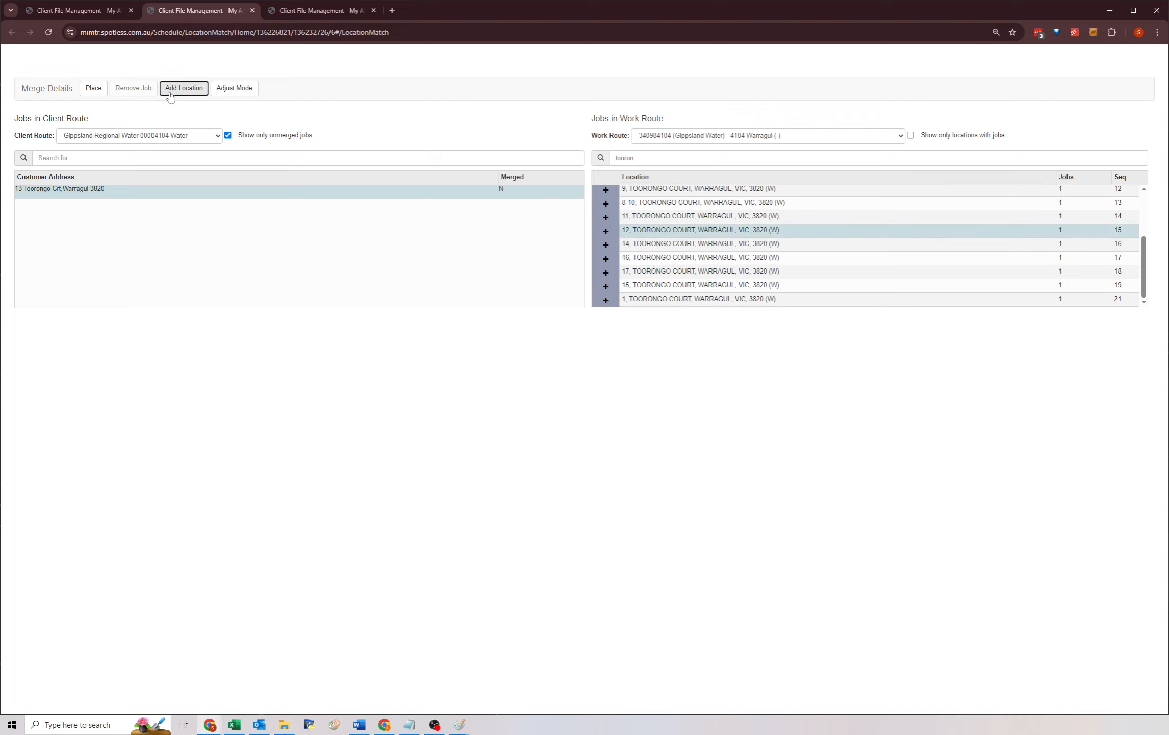
click(90, 338)
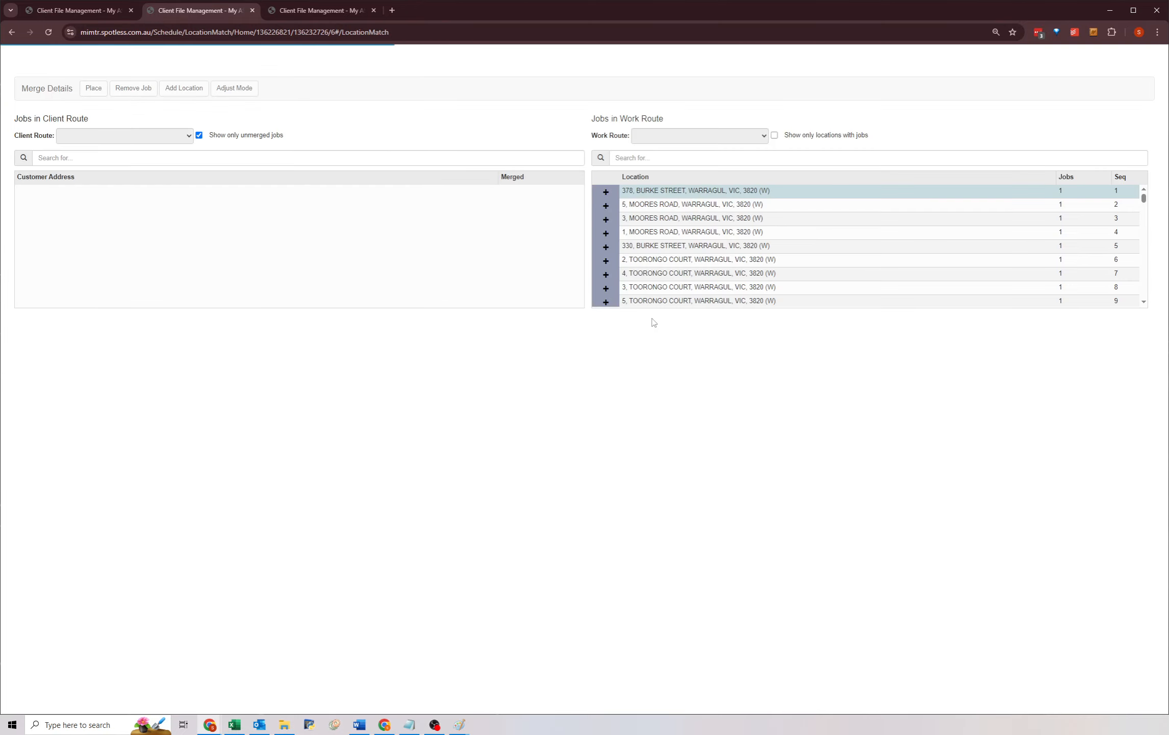
scroll(652, 248, down, 3)
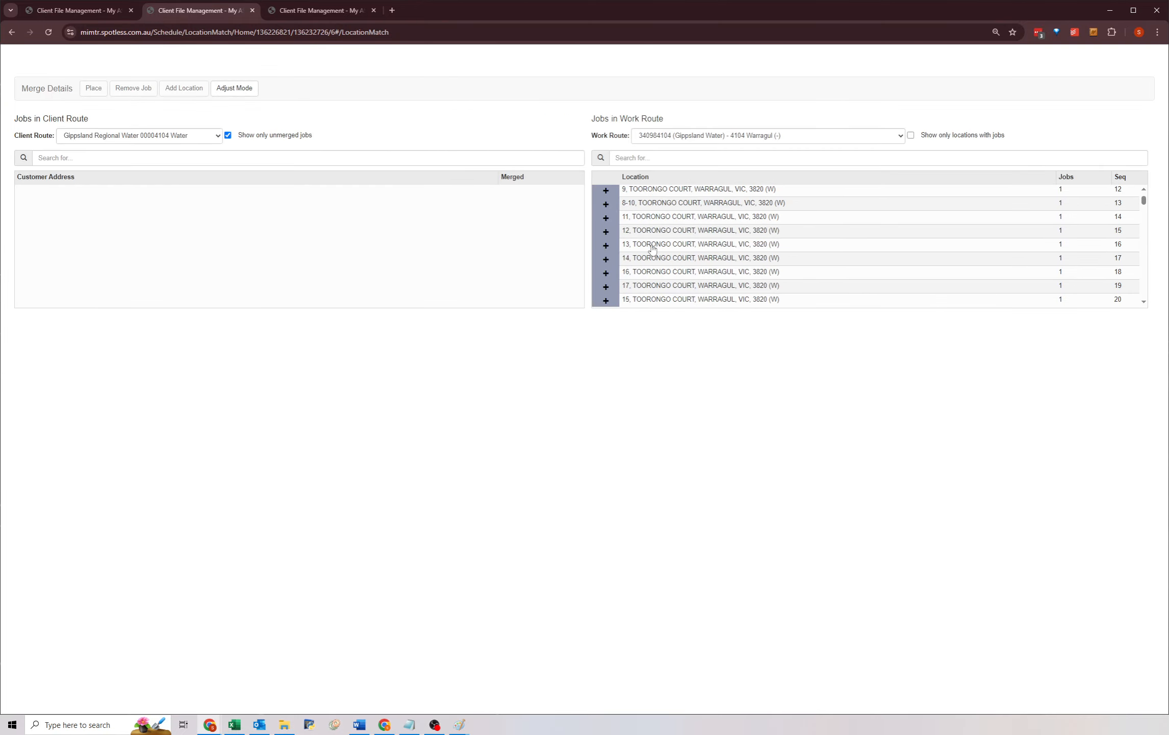
click(649, 245)
click(652, 259)
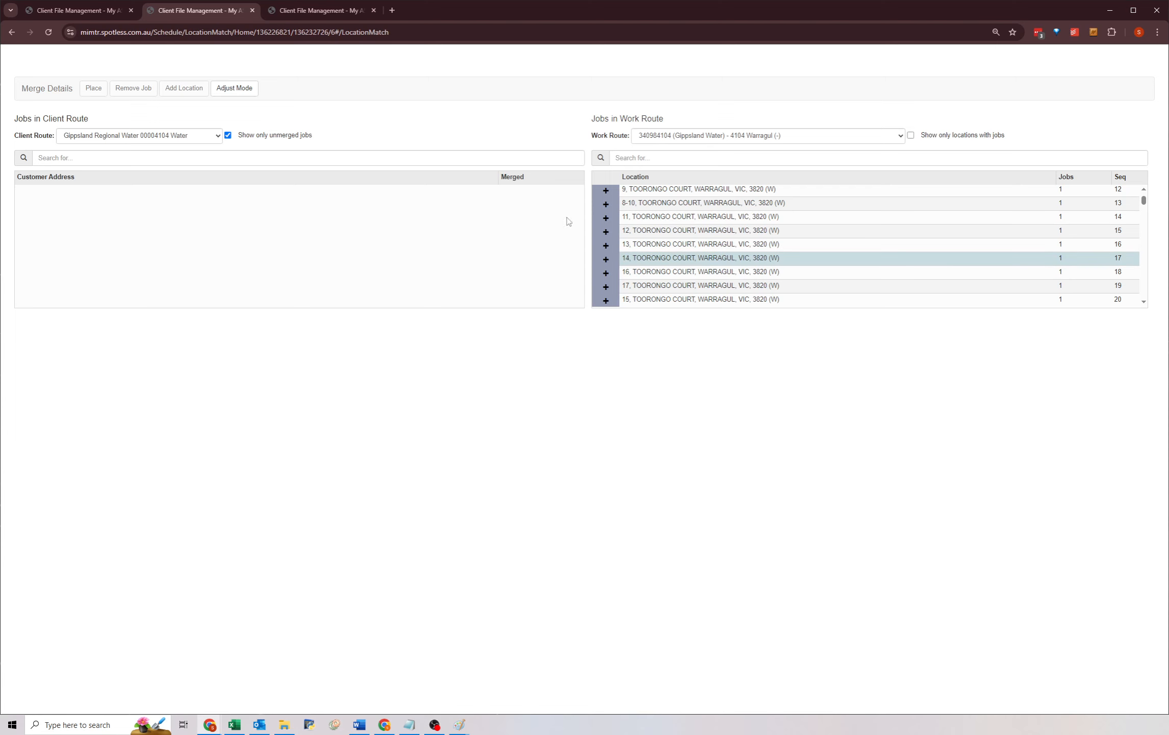
Return to Route Merge and auto merge client route 00004103.
click(80, 13)
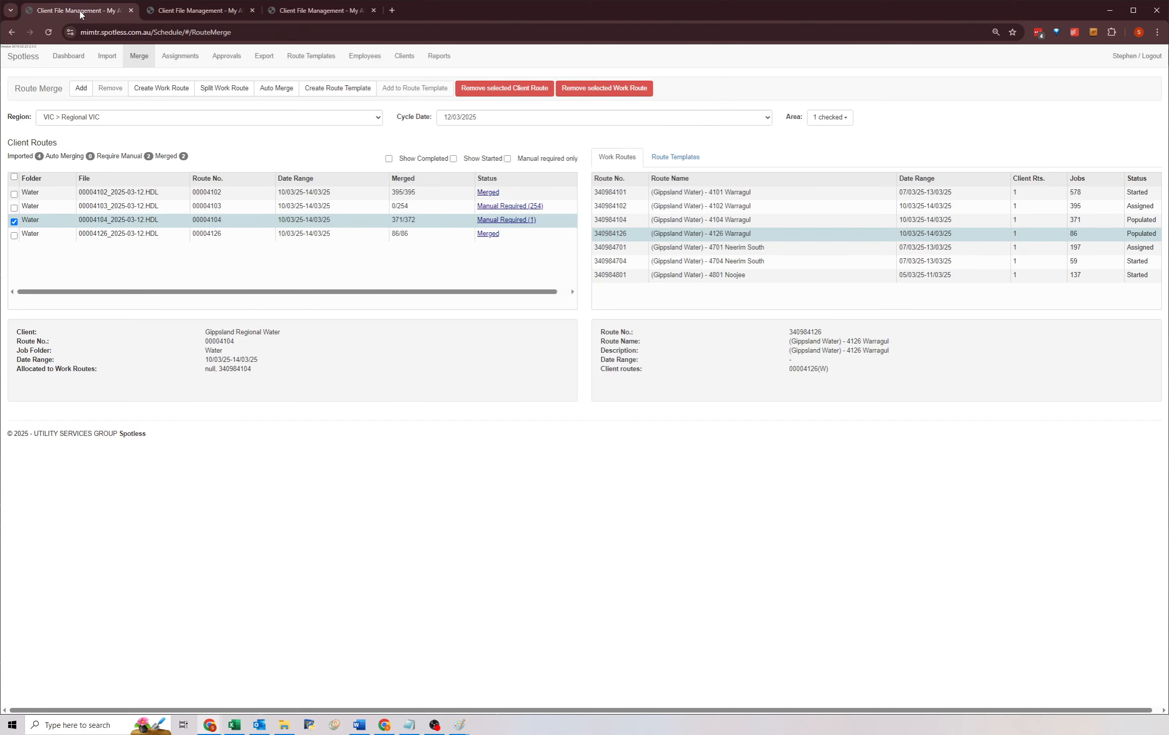
click(429, 207)
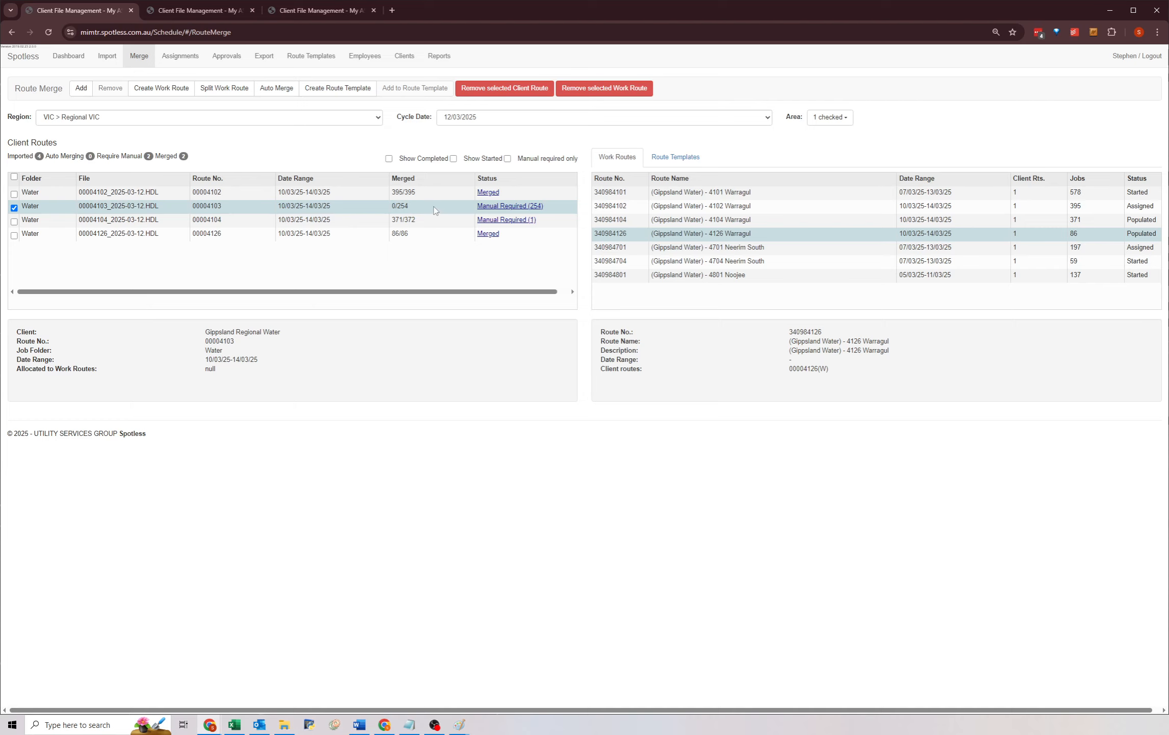
click(275, 89)
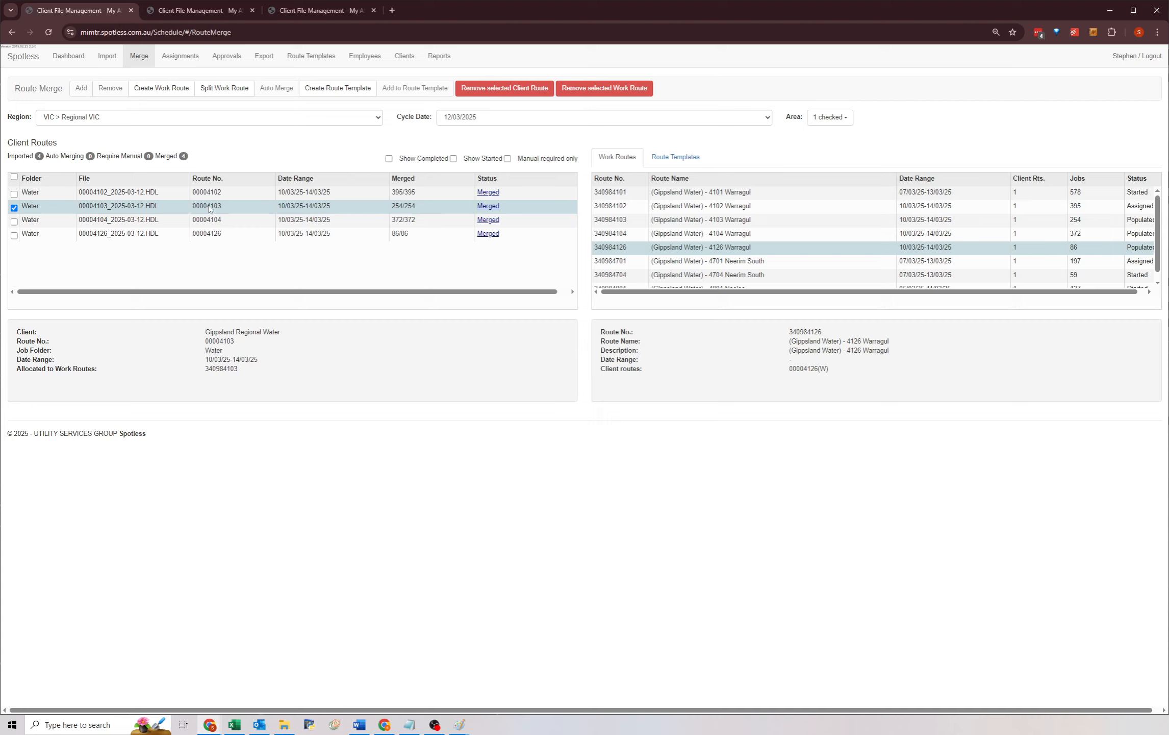
Review the work route allocations of each client route and of the 4126 and 4103 work routes.
drag(204, 373, 257, 371)
click(255, 372)
click(713, 233)
click(718, 222)
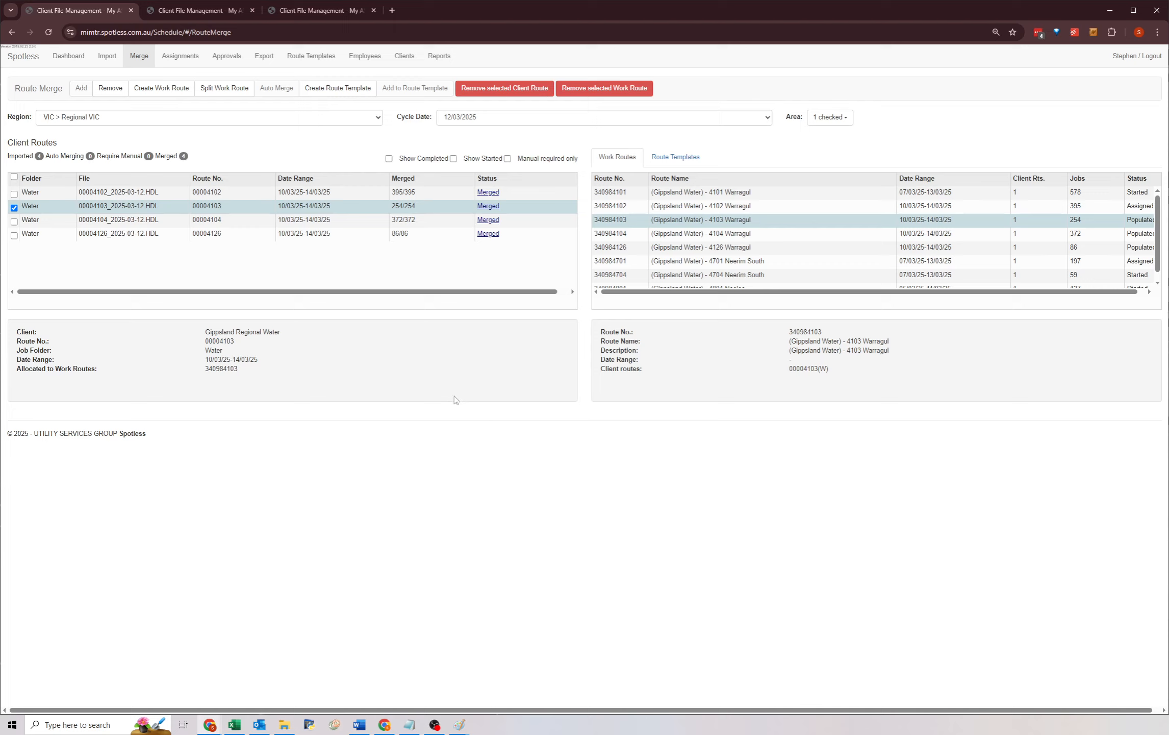
click(314, 238)
click(289, 194)
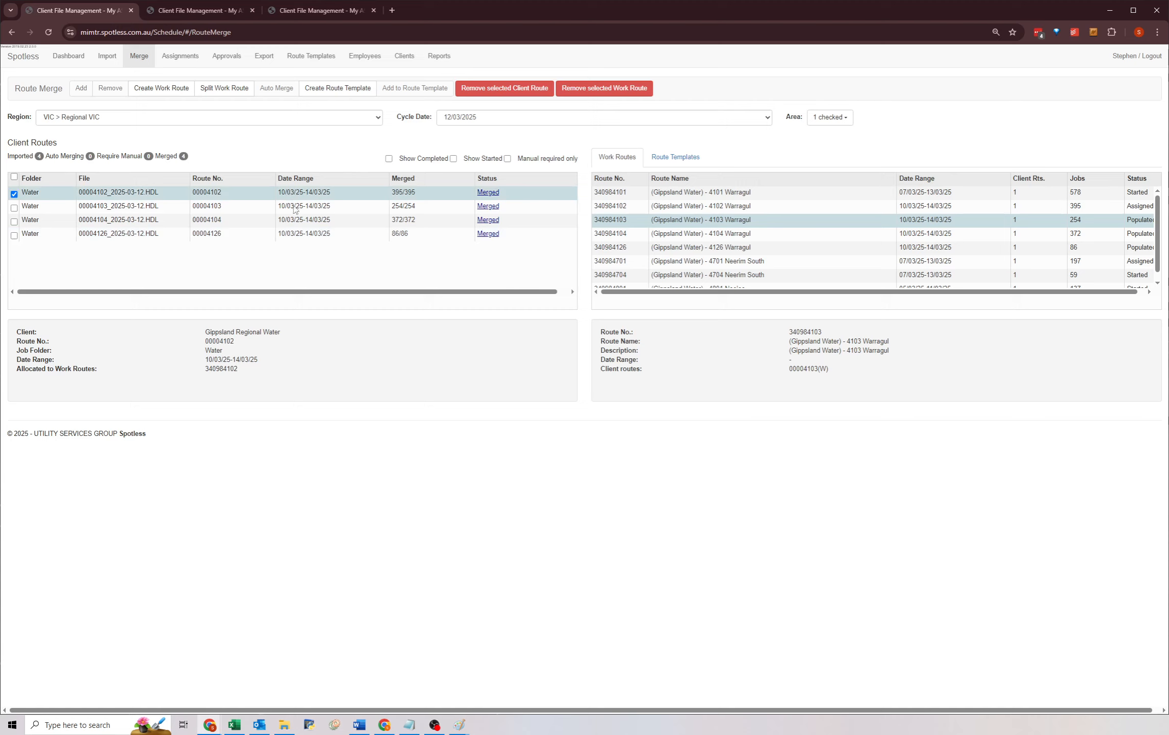
click(296, 209)
click(295, 222)
click(295, 236)
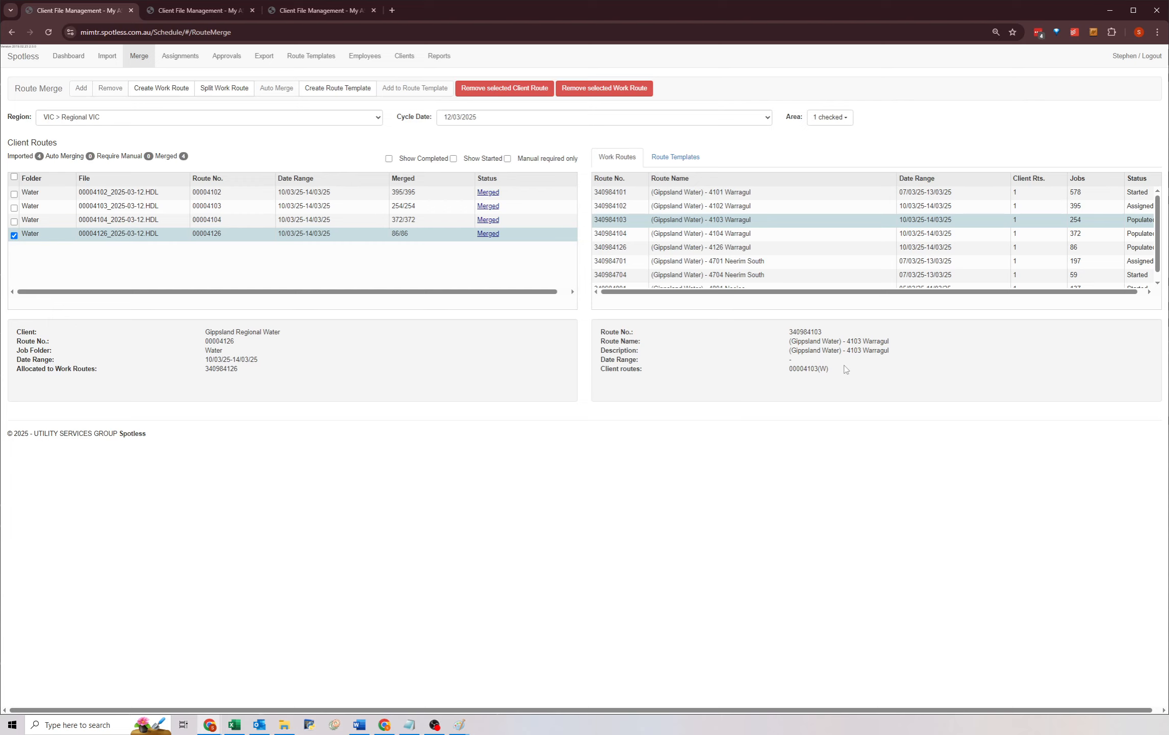
Preview a route template from client route 00004126 and cancel without saving it.
click(334, 89)
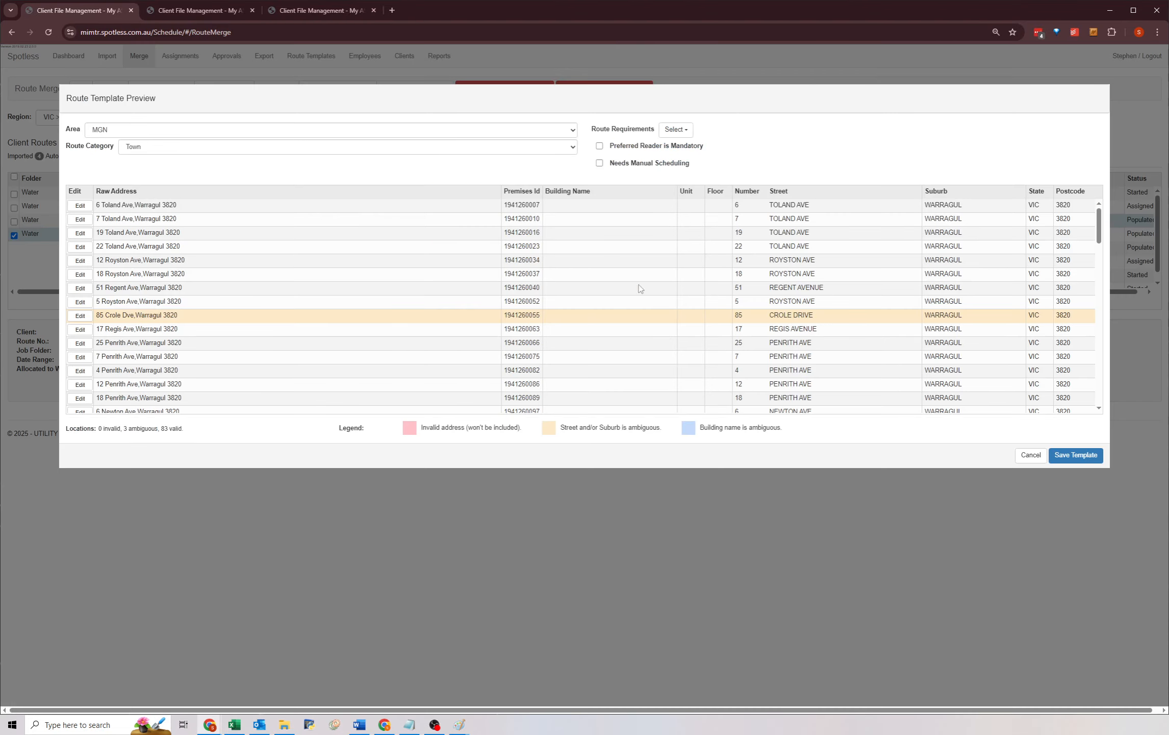
drag(1099, 227, 1093, 198)
scroll(204, 270, down, 15)
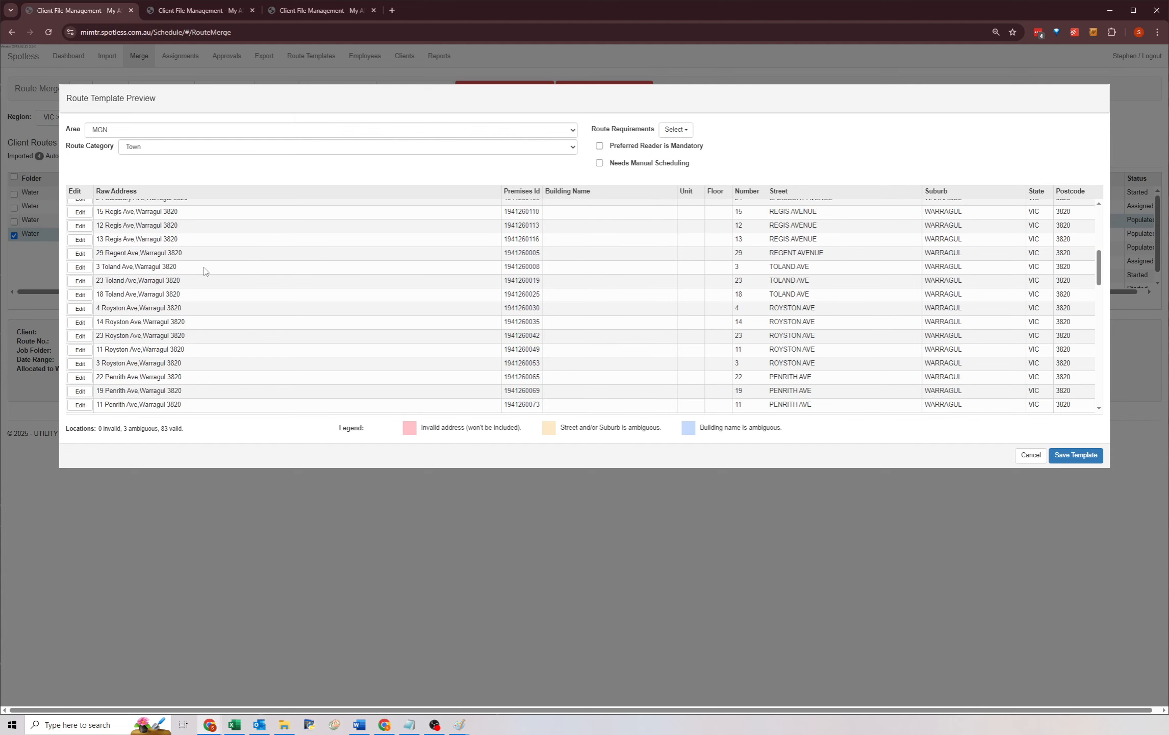
scroll(209, 288, down, 3)
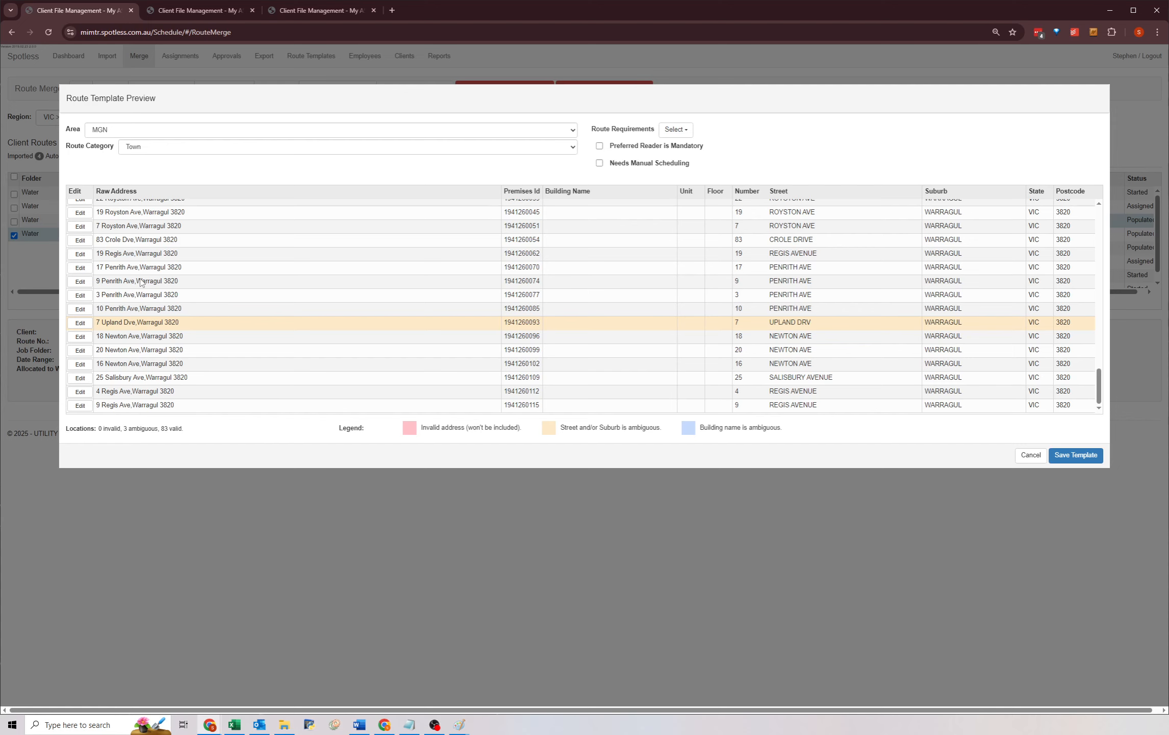
scroll(179, 305, up, 3)
scroll(181, 316, up, 8)
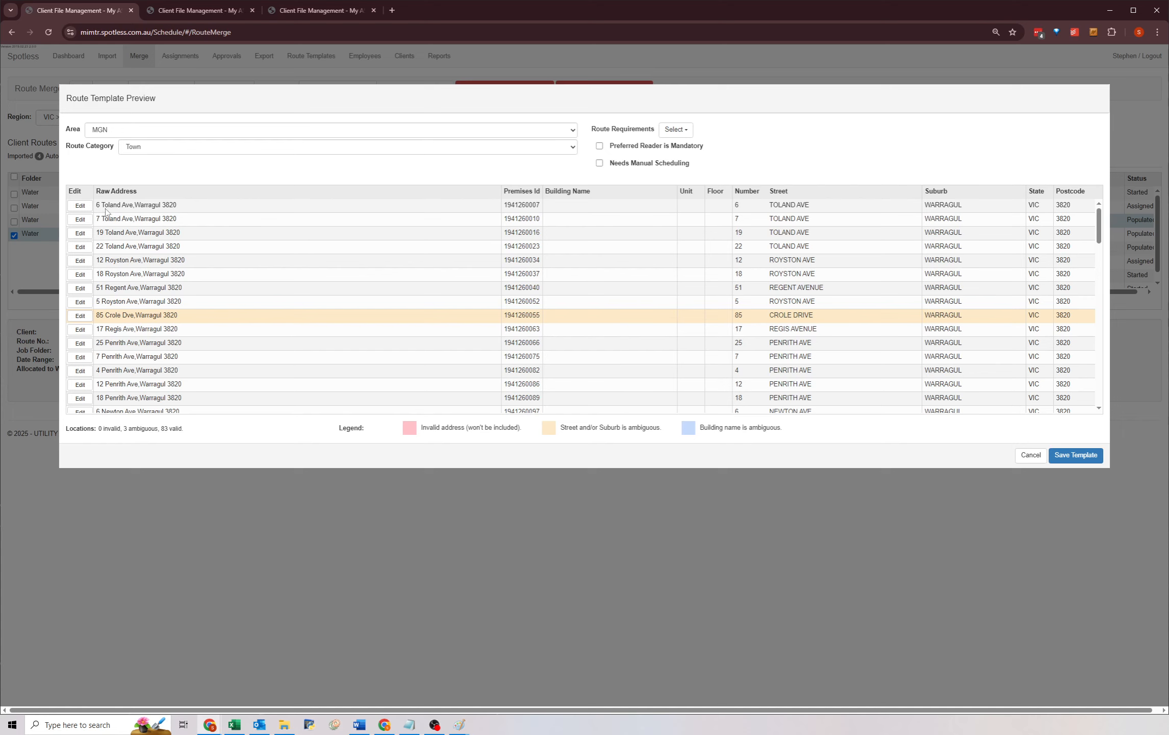
scroll(155, 336, down, 15)
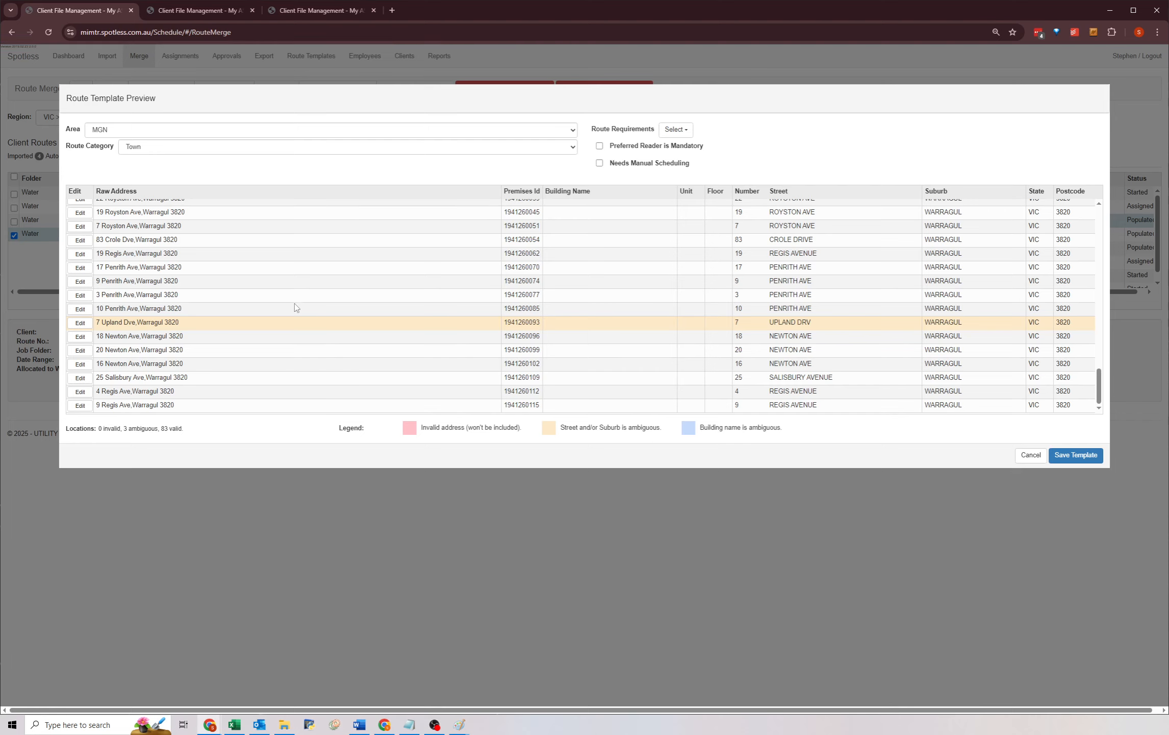
click(1027, 455)
Reload Route Merge at cycle date 12/03/2025 and select client route 00004126 with the 4126 Warragul work route.
click(45, 34)
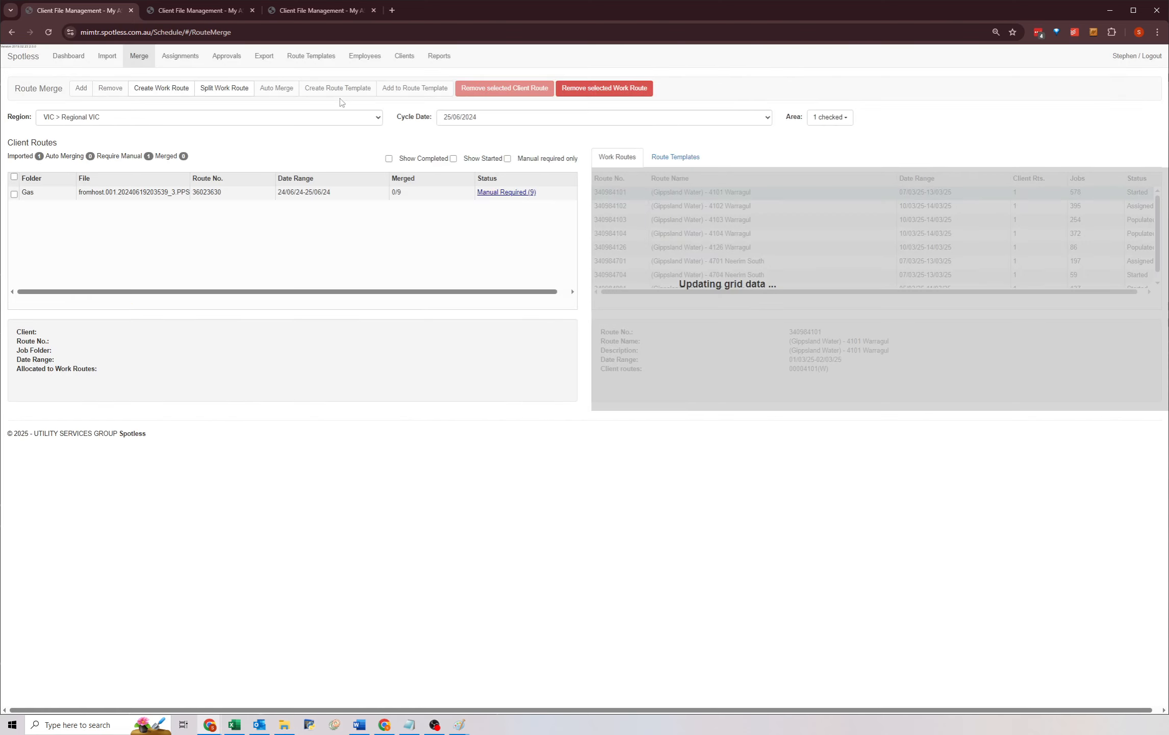
click(454, 117)
click(461, 329)
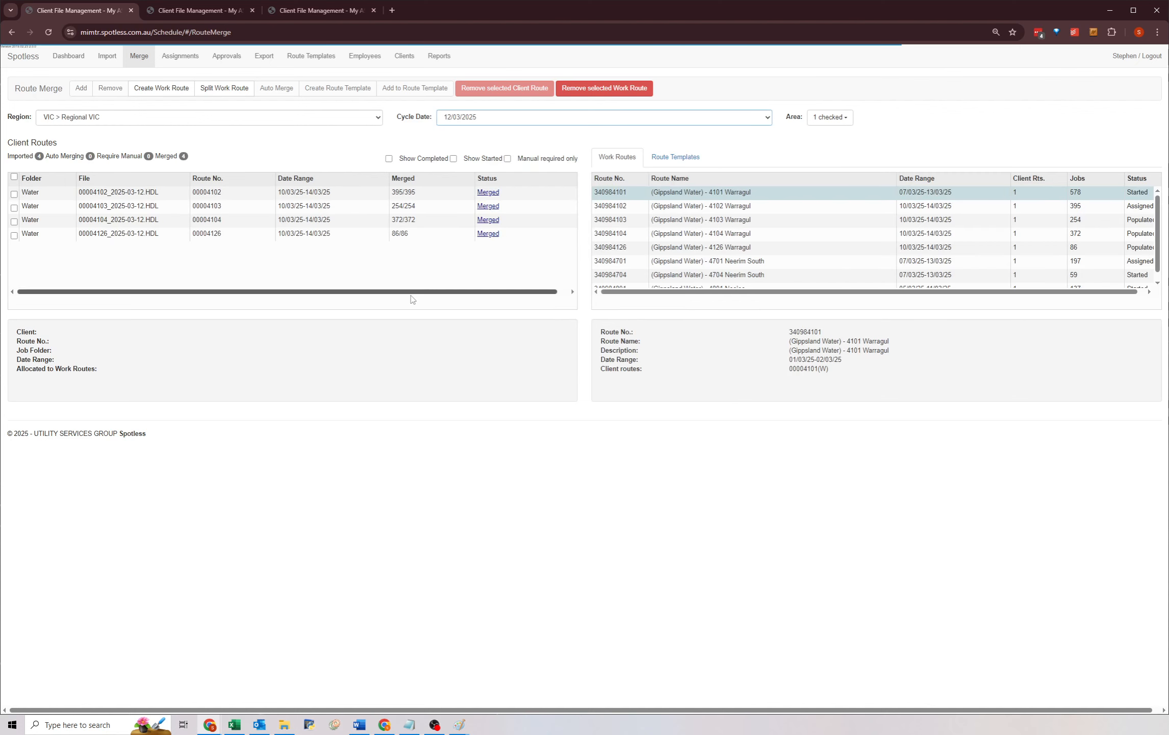
click(424, 233)
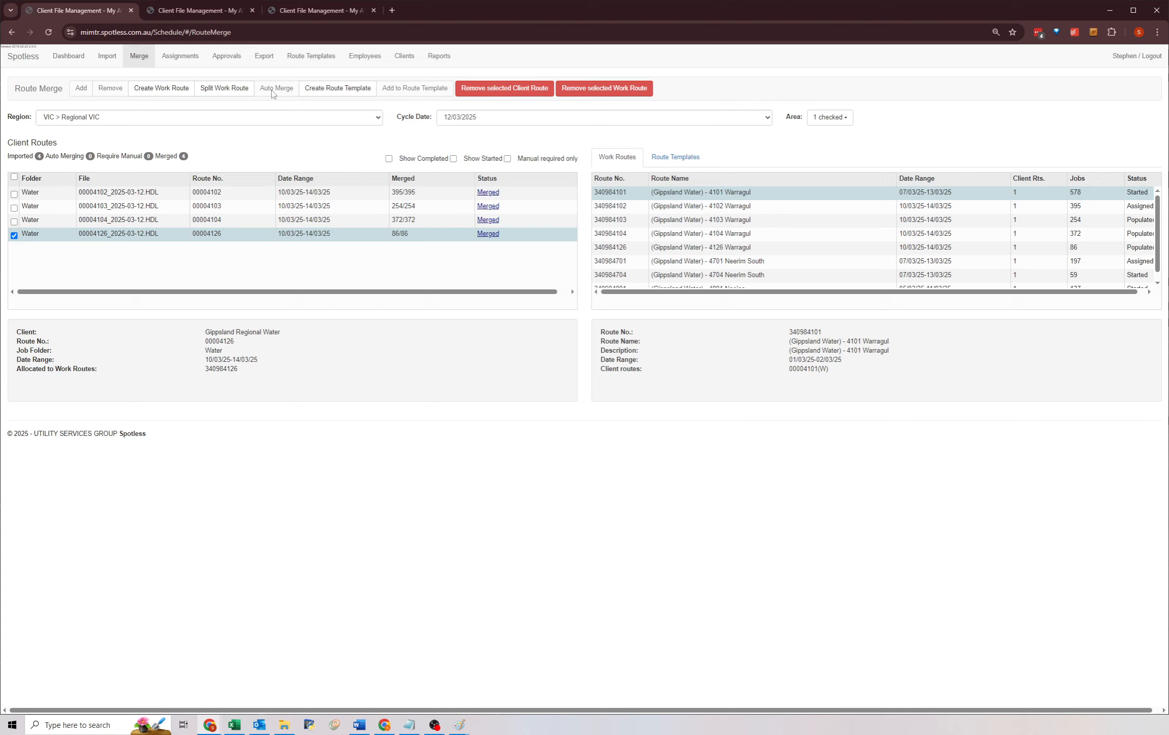
click(721, 248)
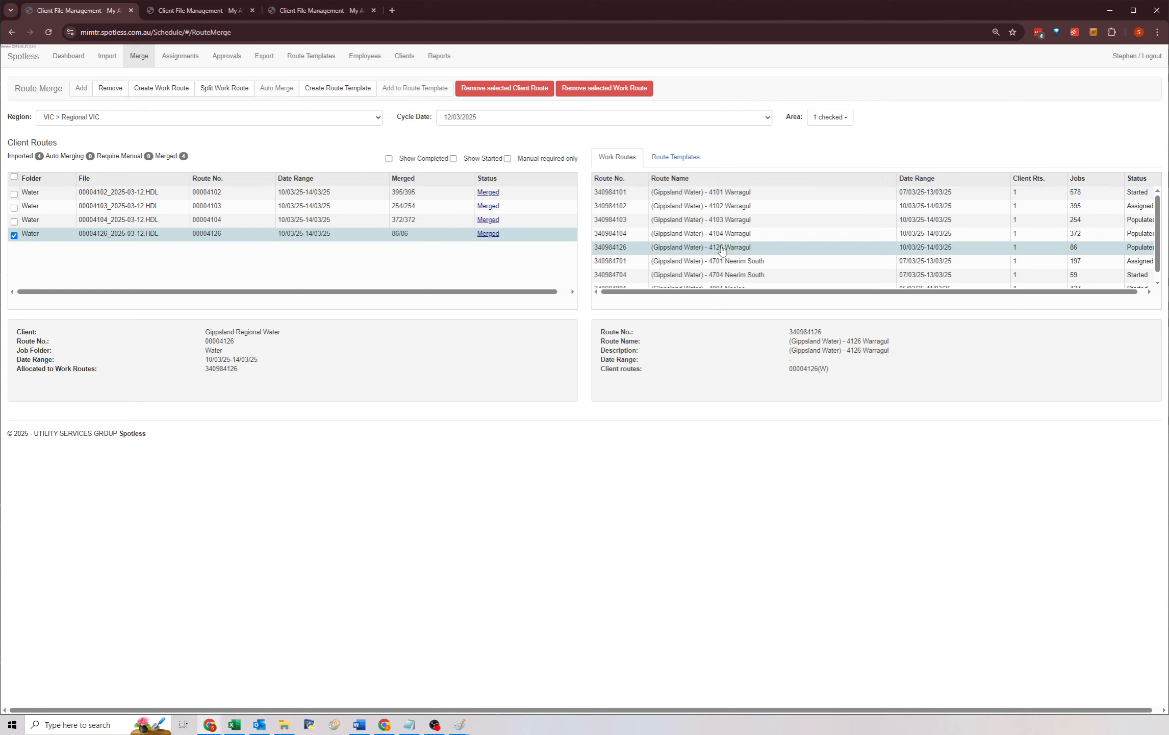